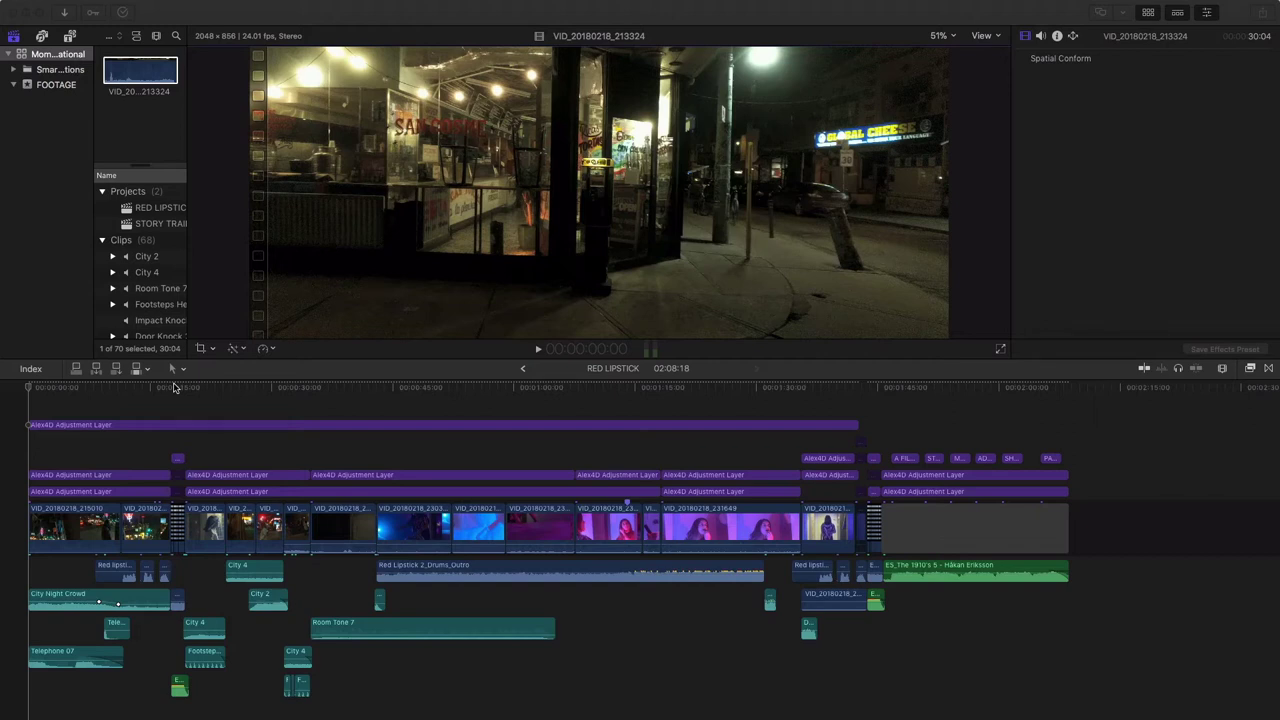
Scrub the graded Red Lipstick opening, enlarge the viewer, then open the eyes wide shut video in Firefox.
click(170, 388)
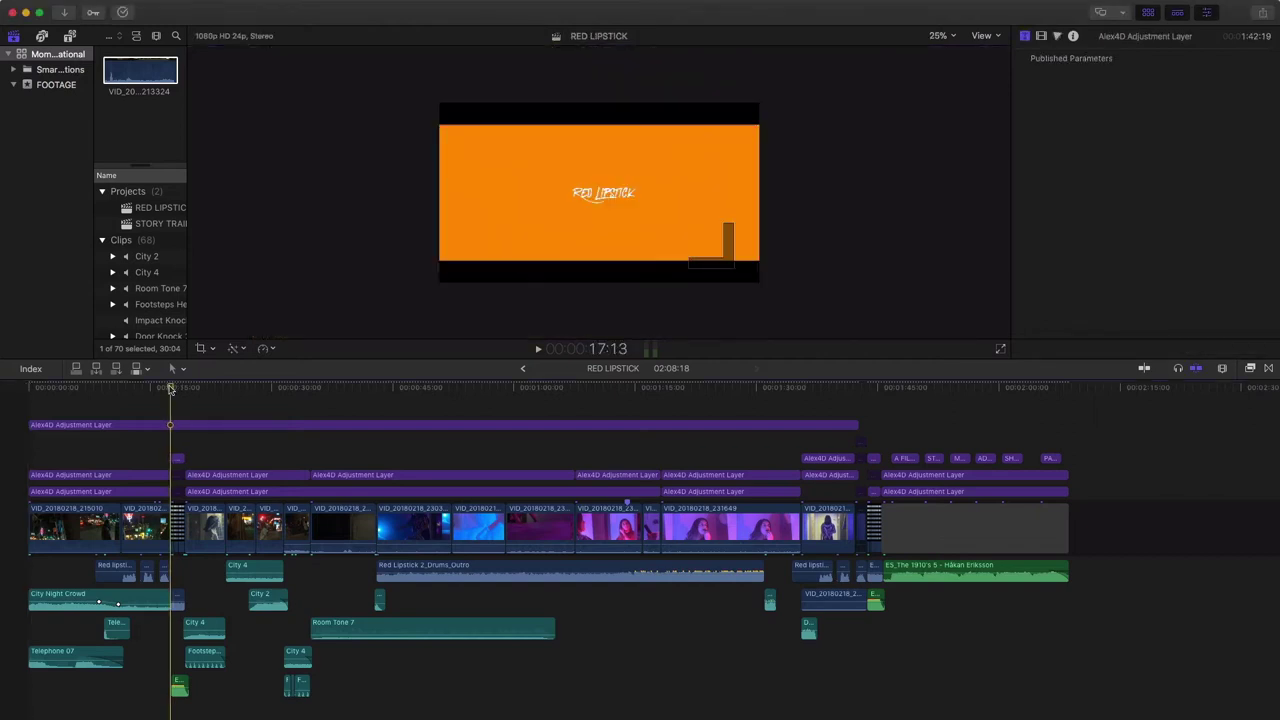
drag(170, 388, 28, 410)
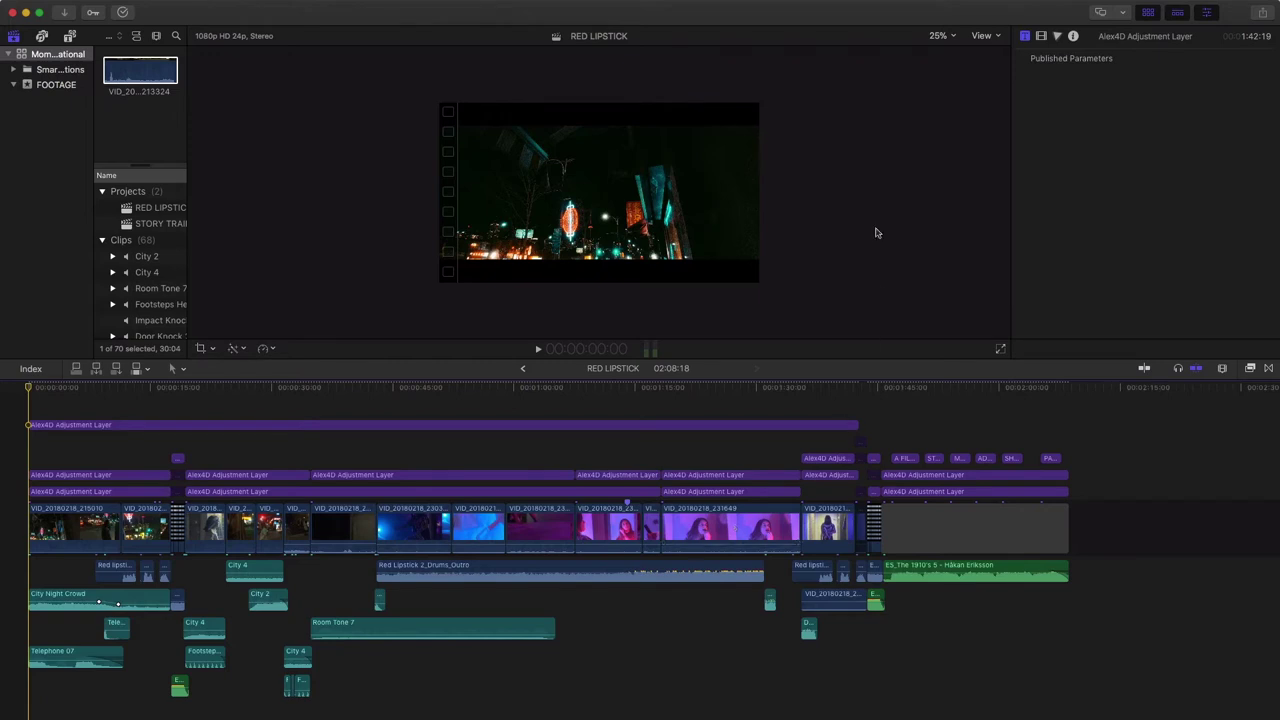
drag(600, 364, 586, 387)
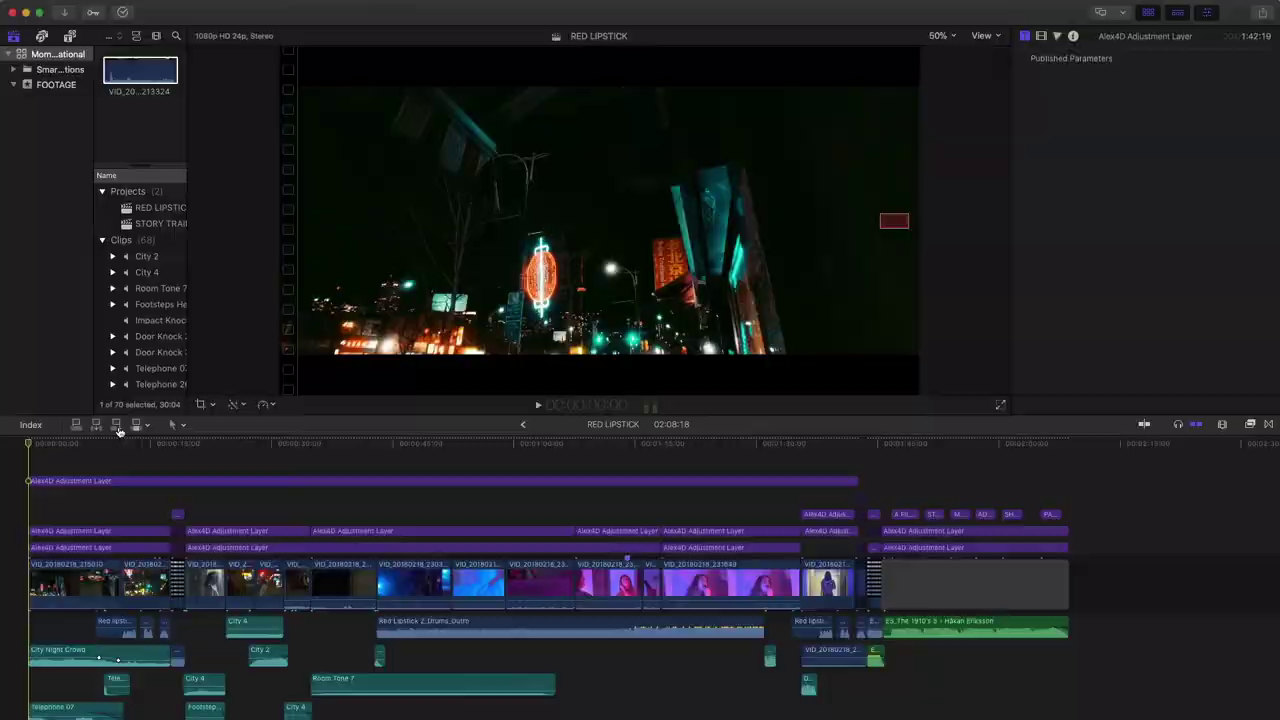
key(super+Tab)
click(144, 14)
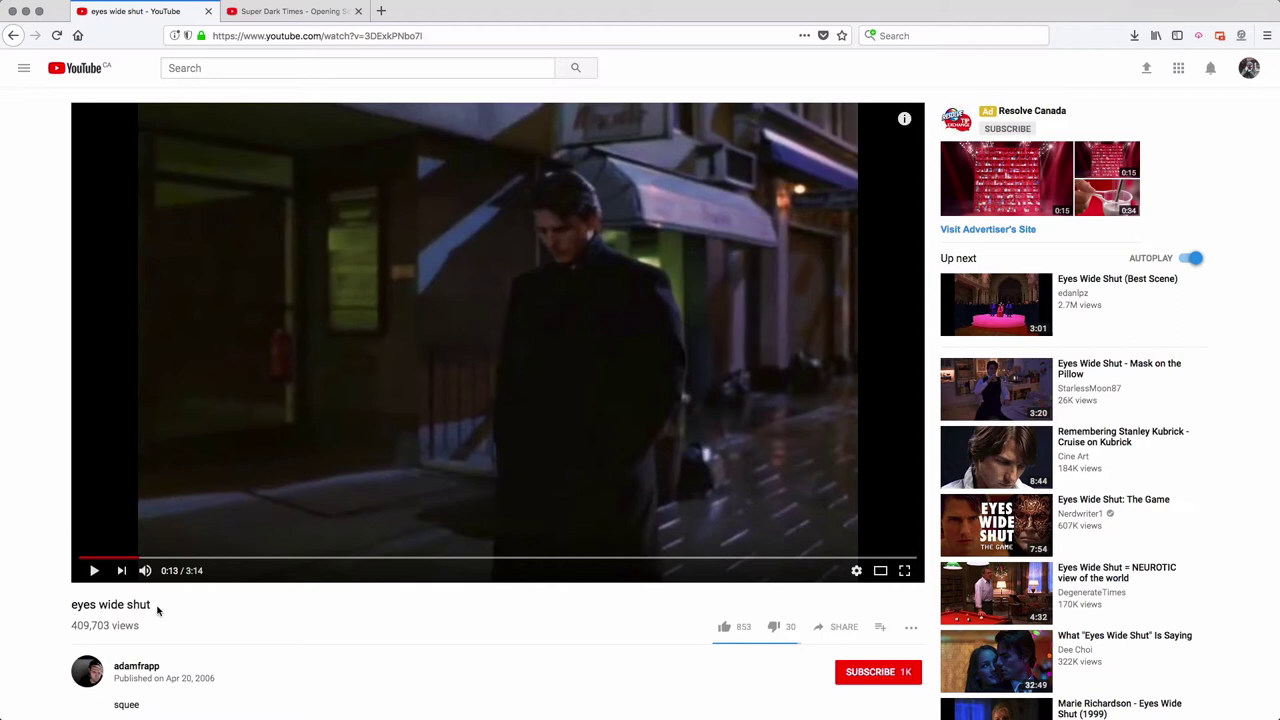
Play the eyes wide shut reference clip and pause it at 0:31.
click(94, 570)
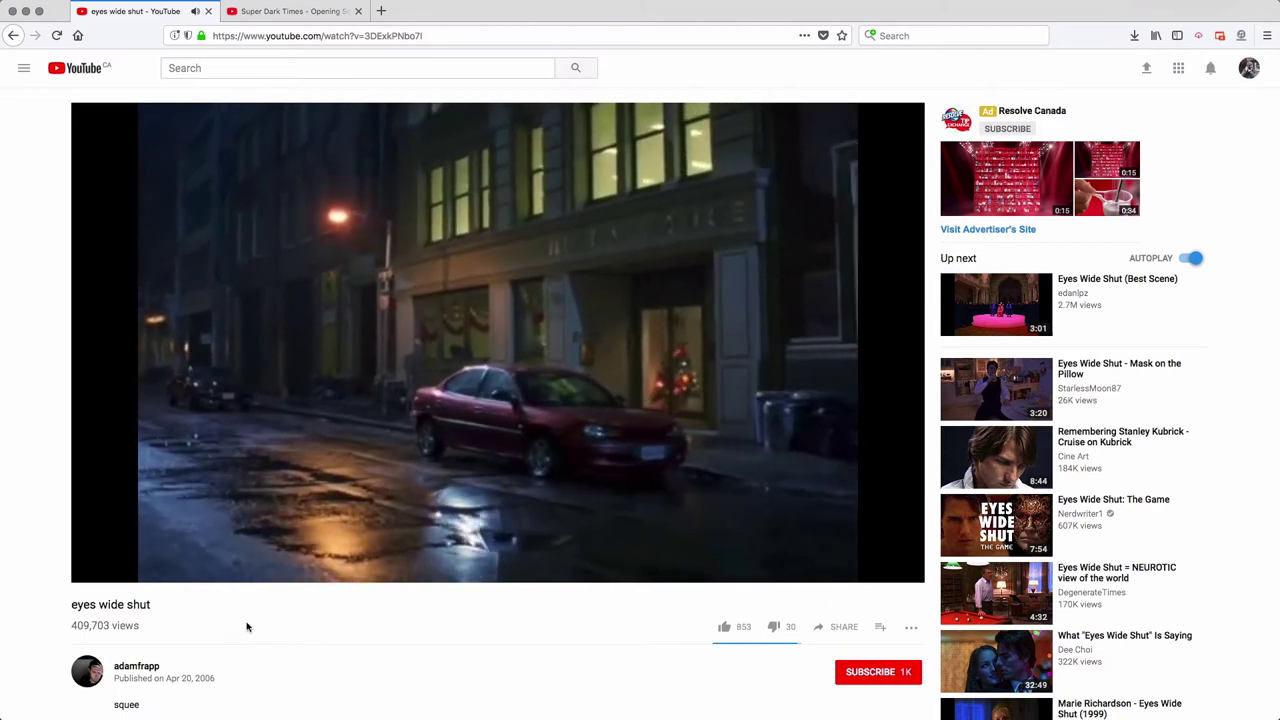
mouse_move(117, 571)
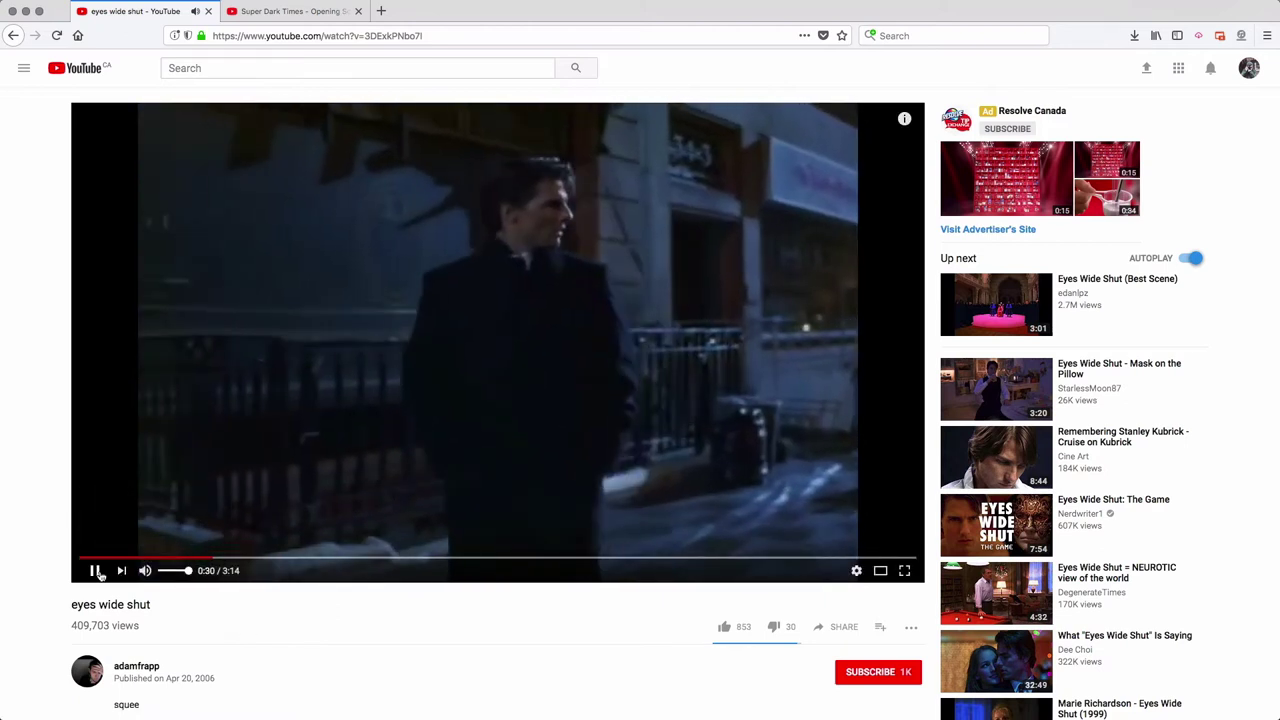
click(95, 571)
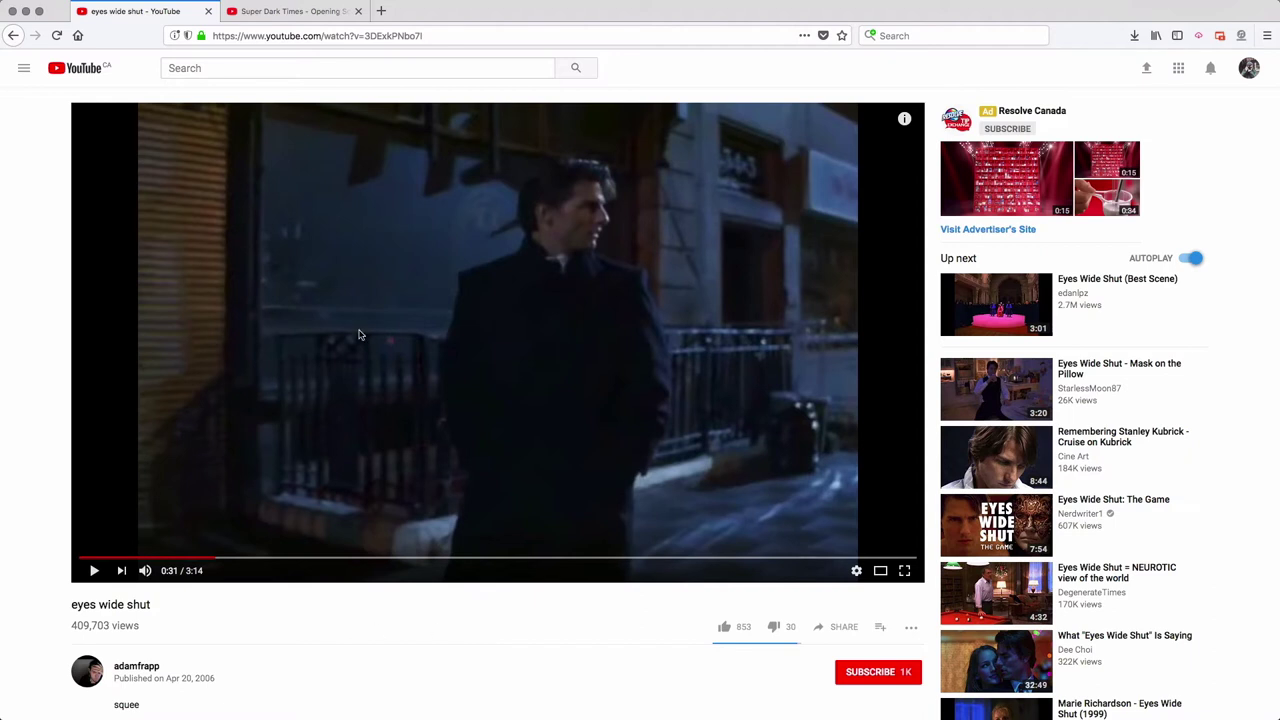
Skip the reference ahead to the night street scene, pause at 1:30, and return to Final Cut Pro.
click(377, 561)
drag(377, 561, 452, 561)
click(96, 571)
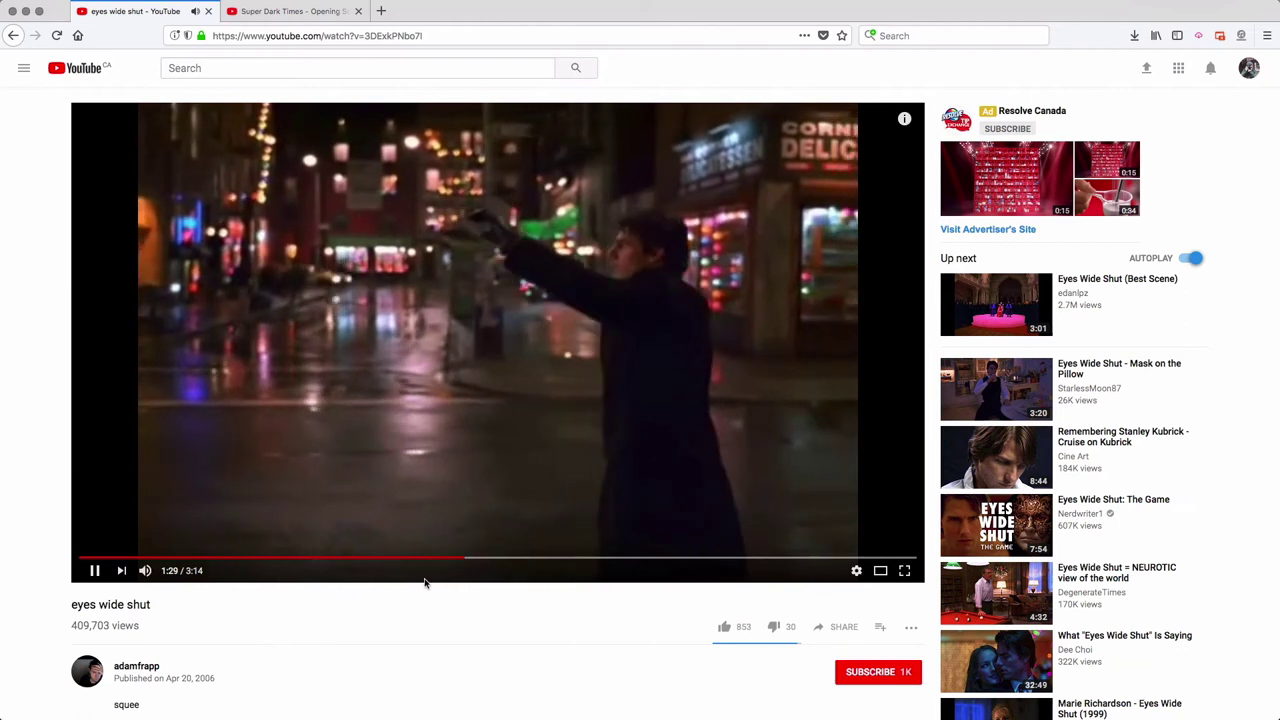
click(94, 571)
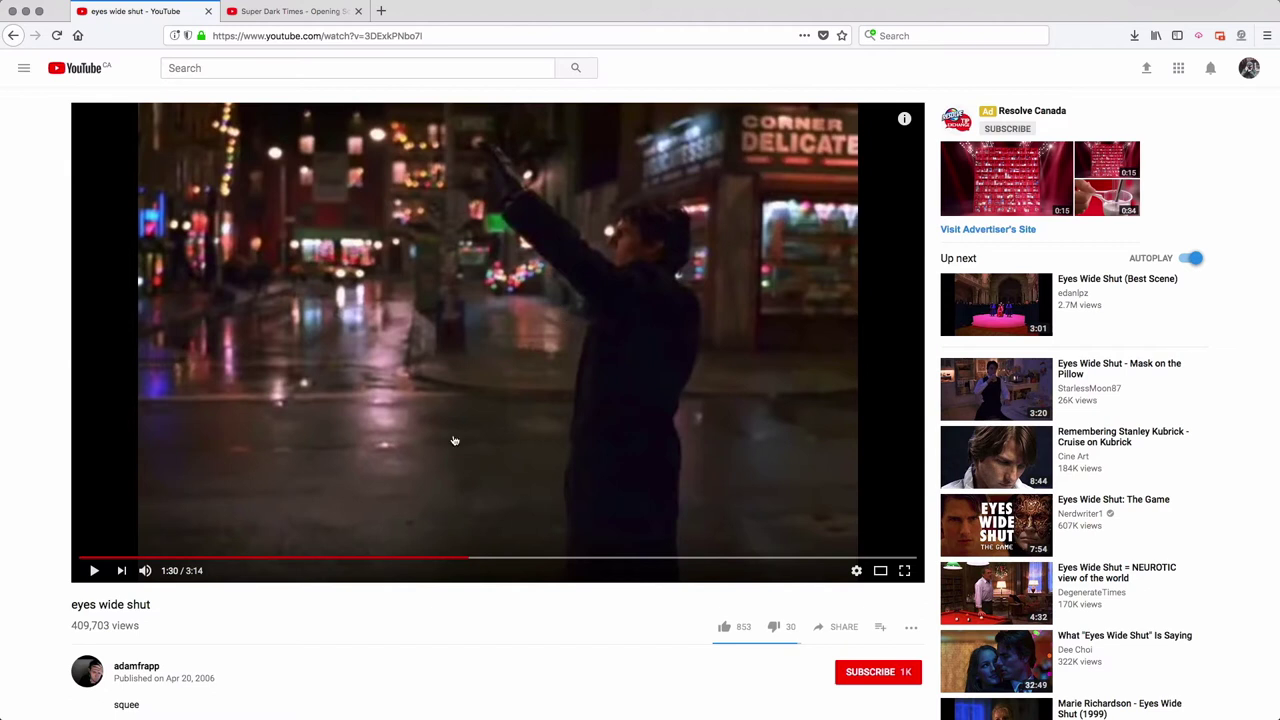
key(super+Tab)
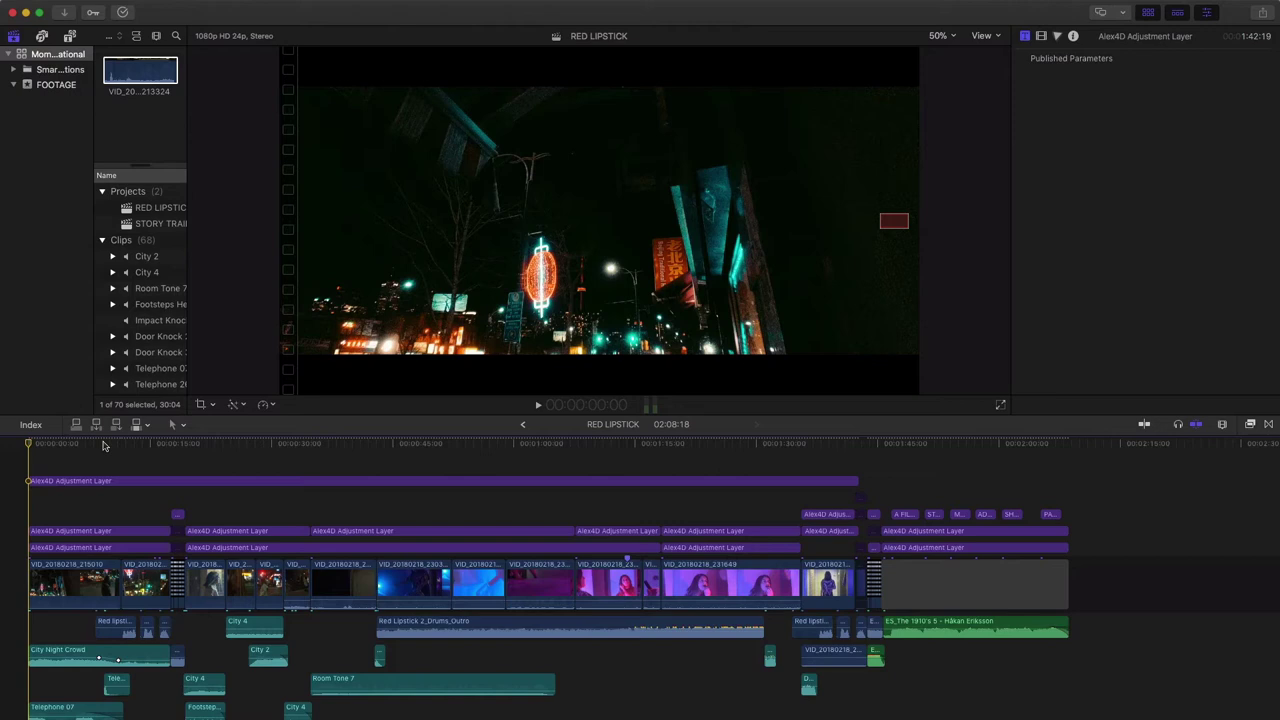
Play the Red Lipstick opening with the viewer zoom set to Fit, then scrub back to the neon street shot.
key(space)
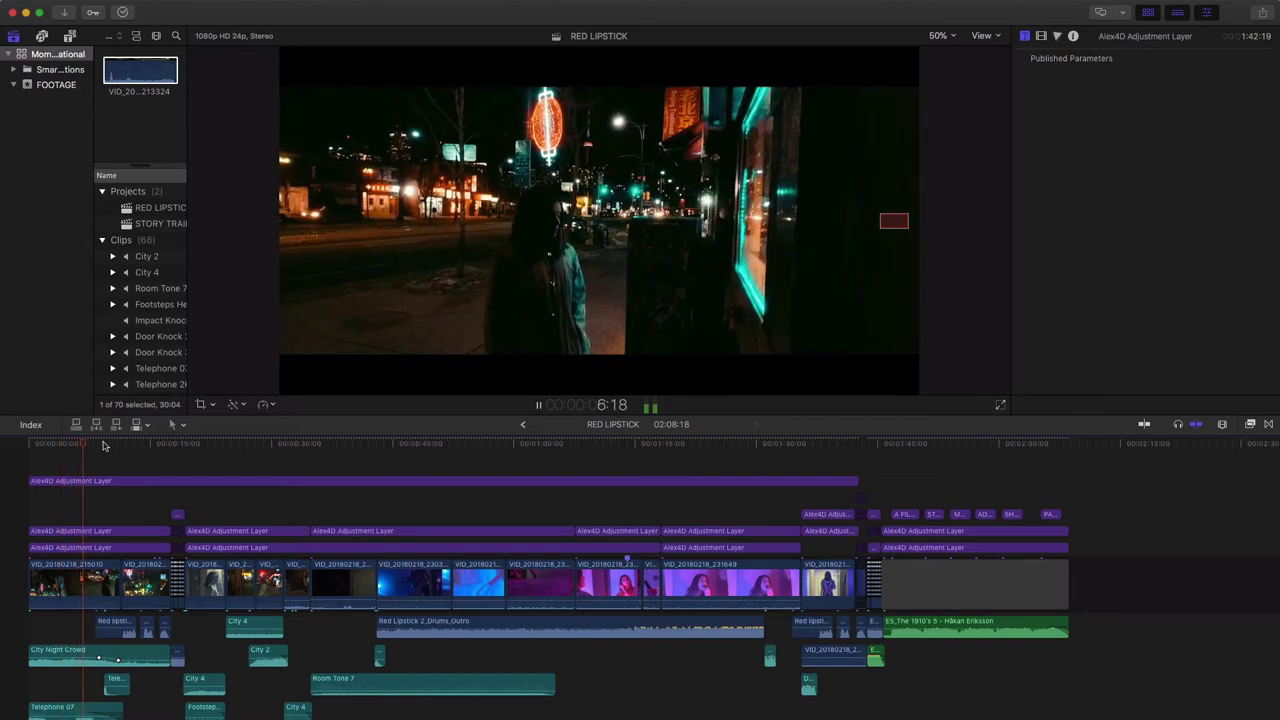
click(940, 35)
click(977, 191)
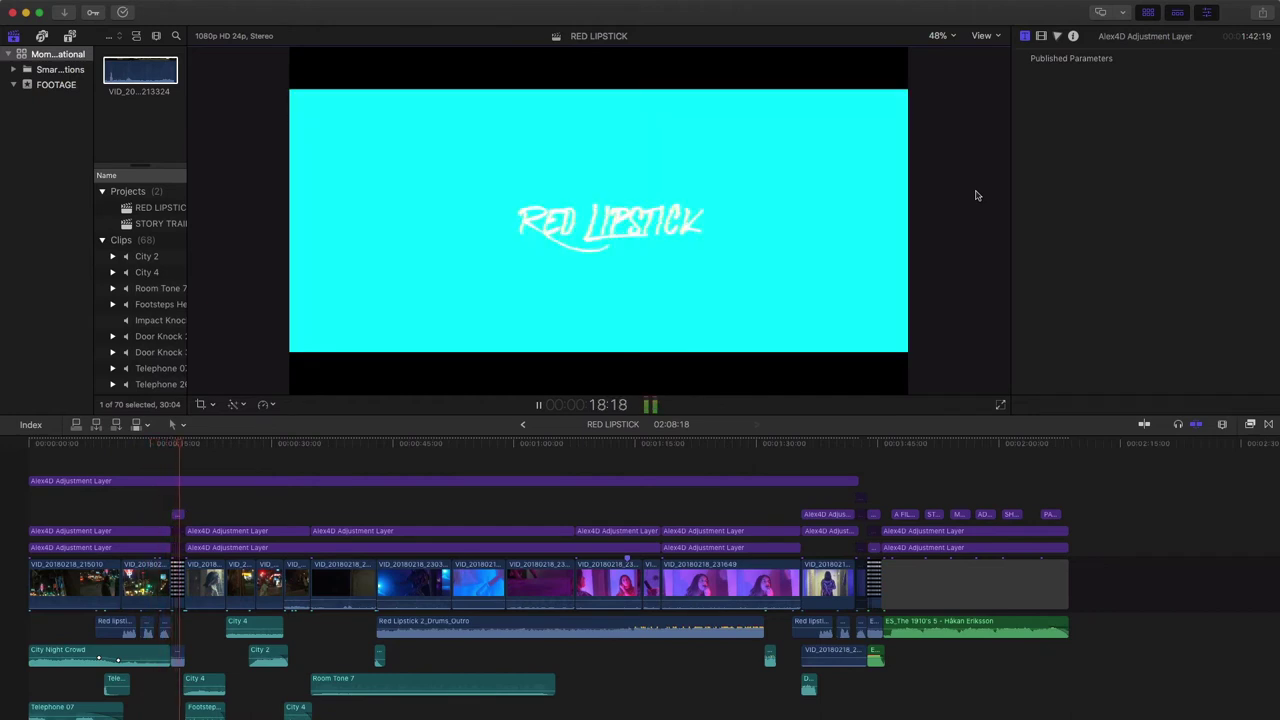
key(space)
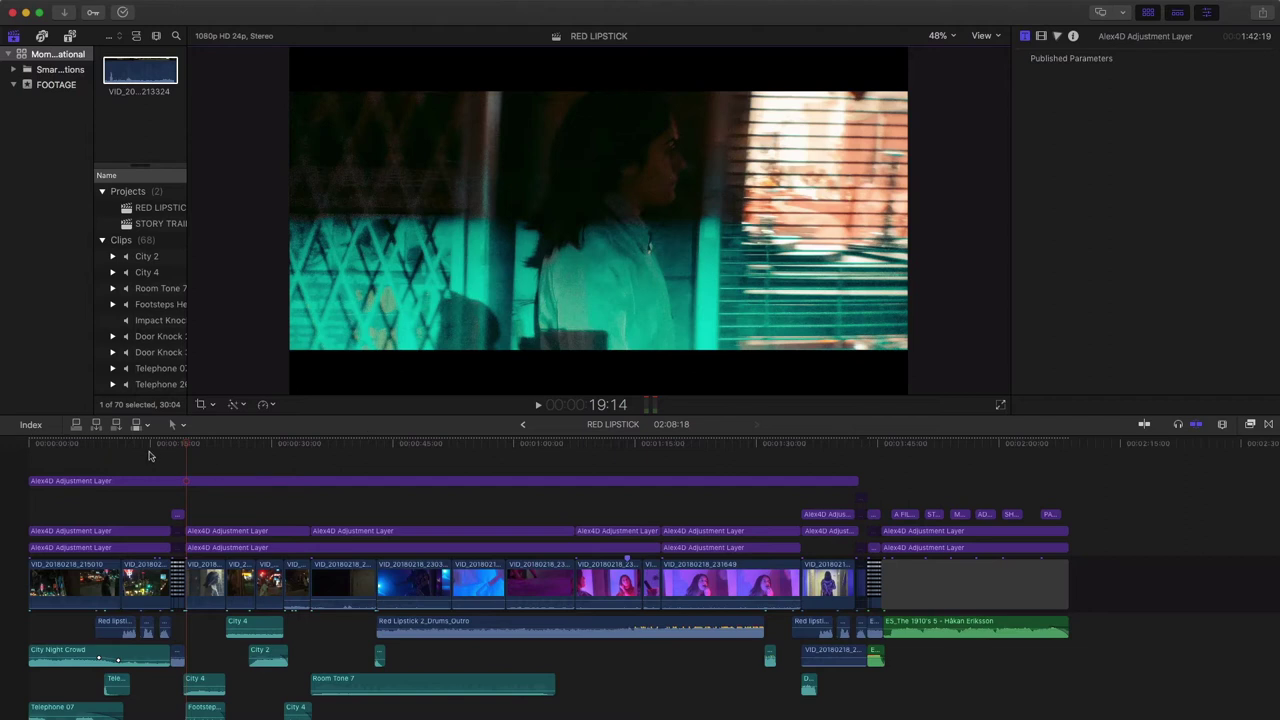
drag(155, 449, 84, 454)
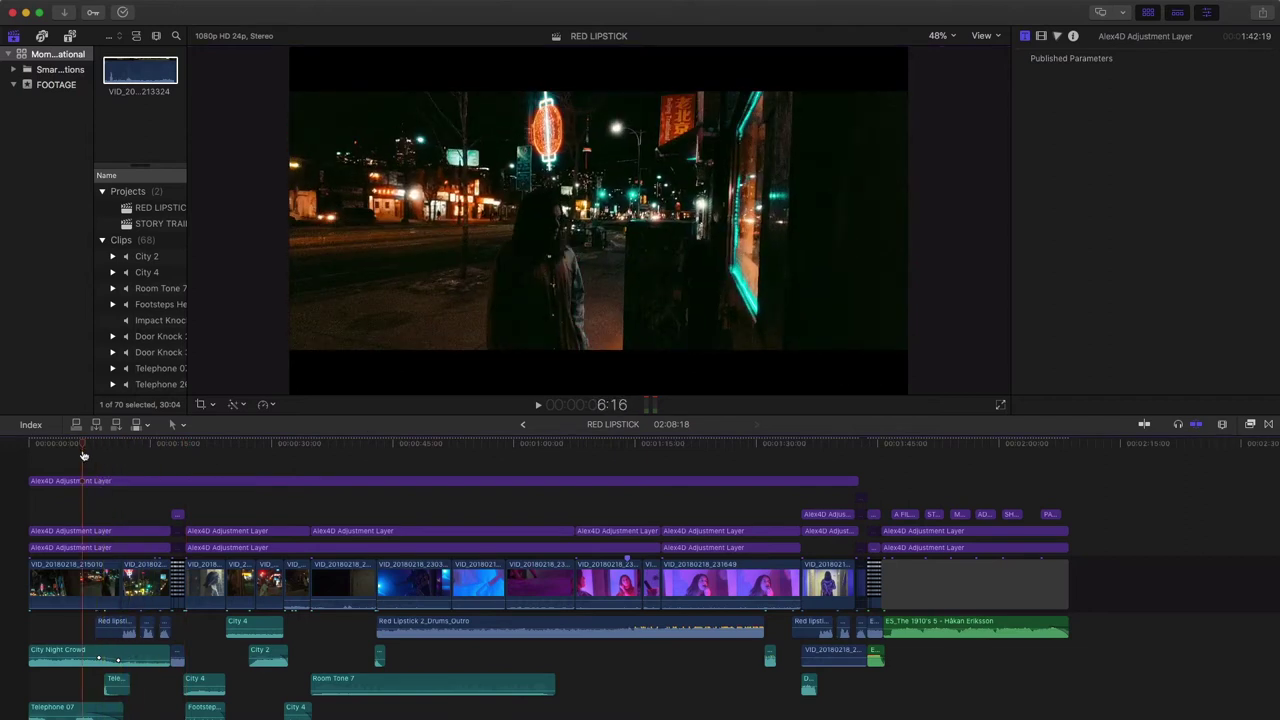
key(super+Tab)
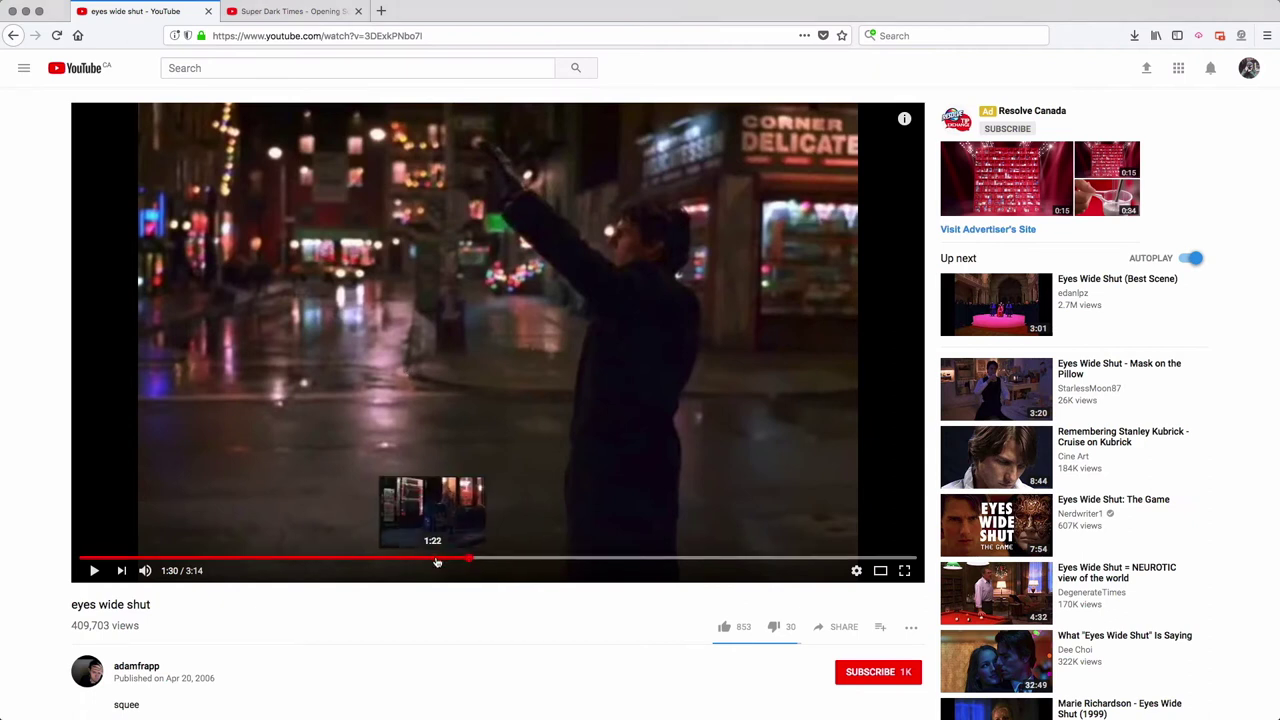
drag(468, 560, 492, 561)
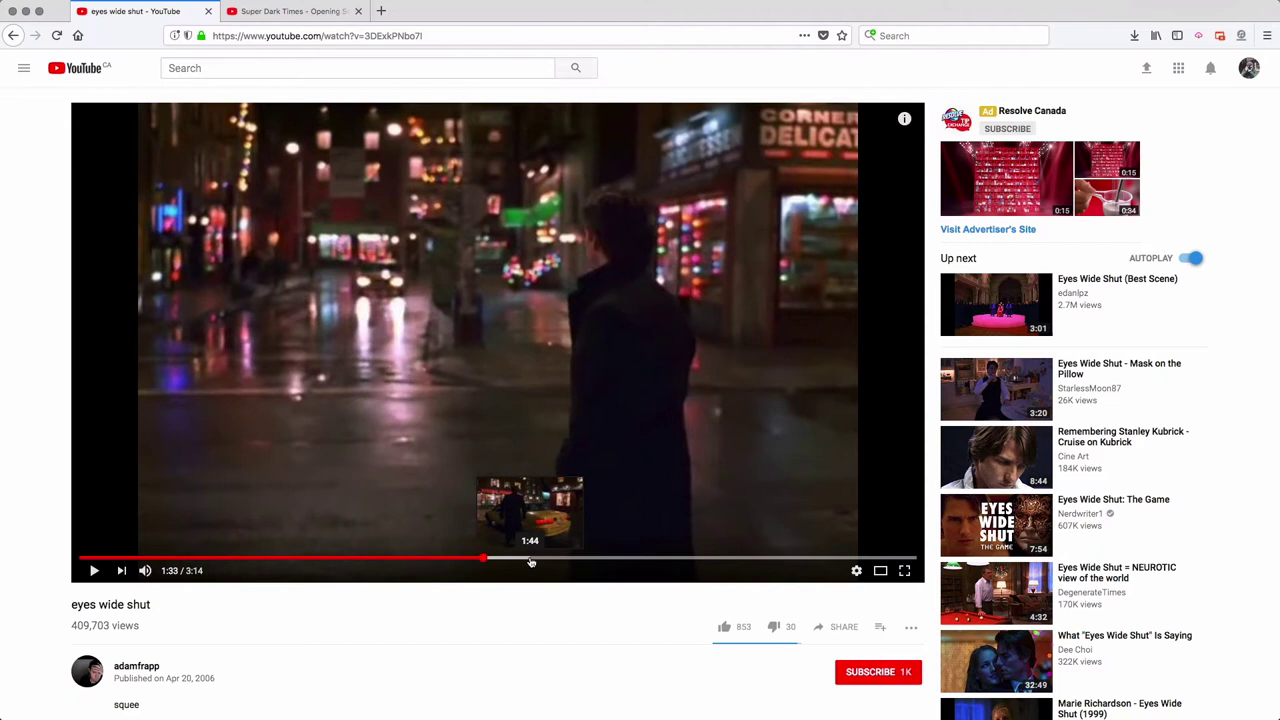
click(535, 560)
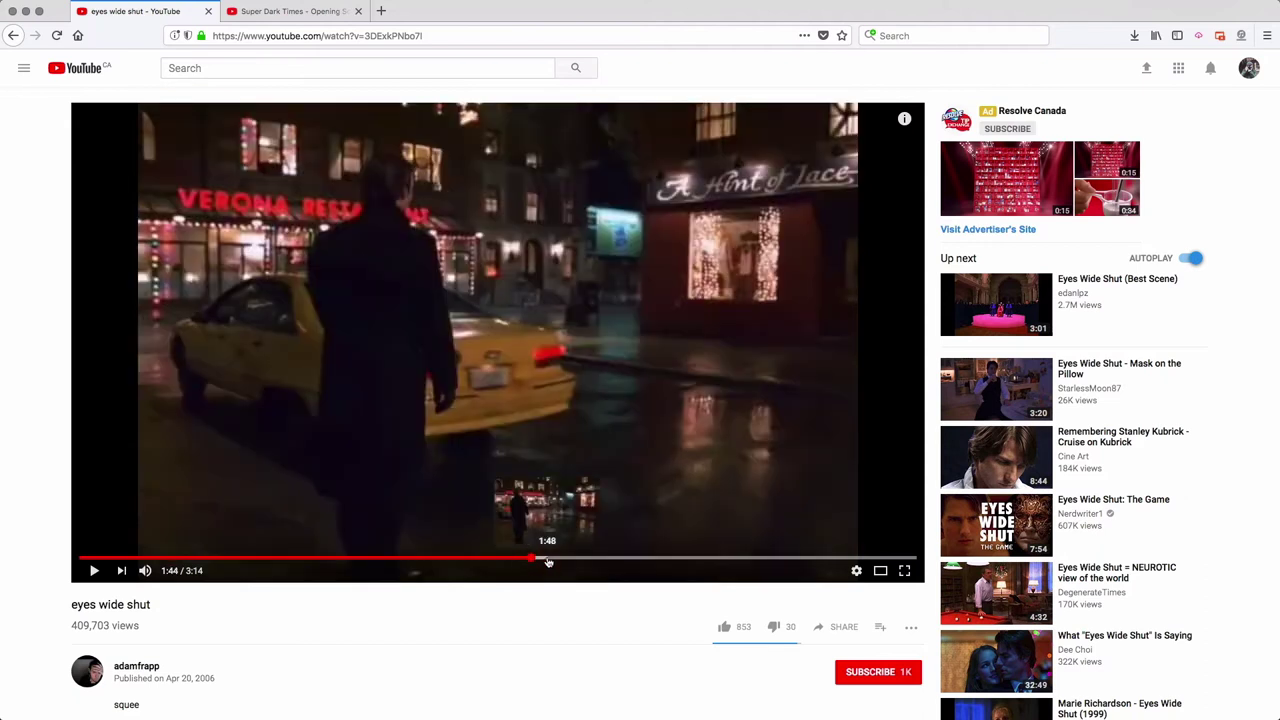
Play the Red Lipstick title cards around 17 seconds, then open the Super Dark Times opening scene in Firefox.
key(super+Tab)
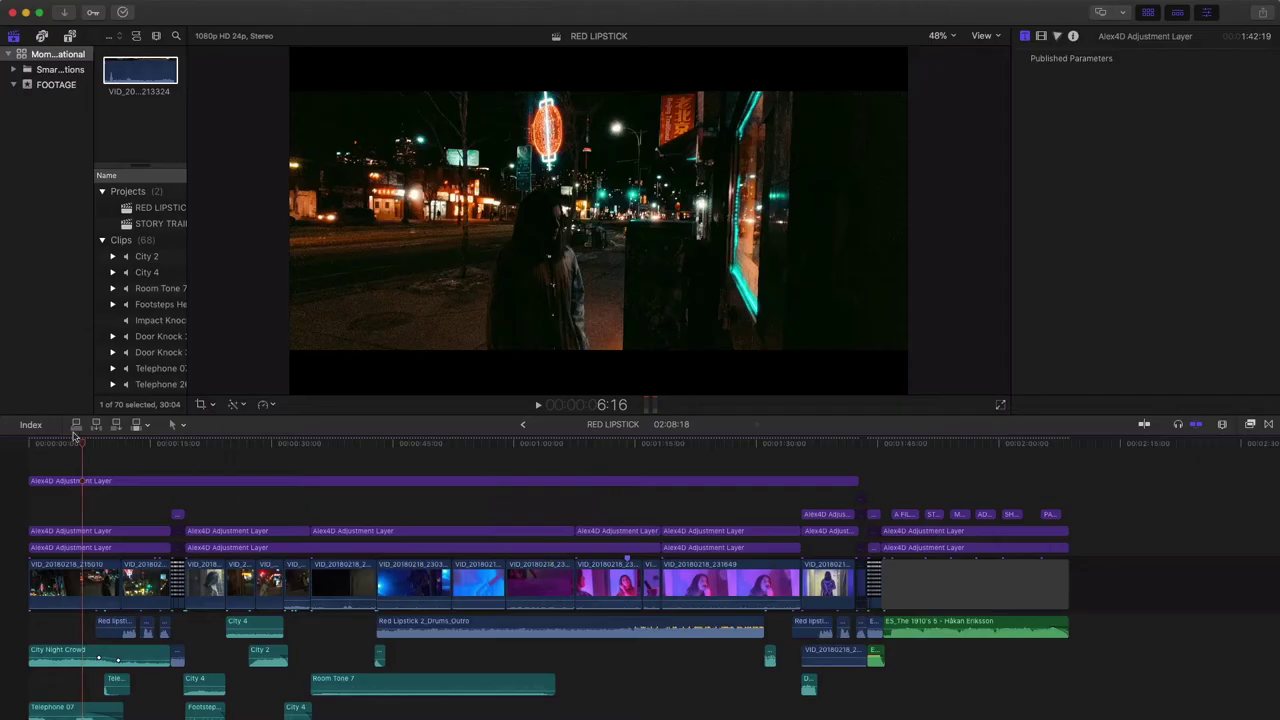
drag(172, 449, 167, 449)
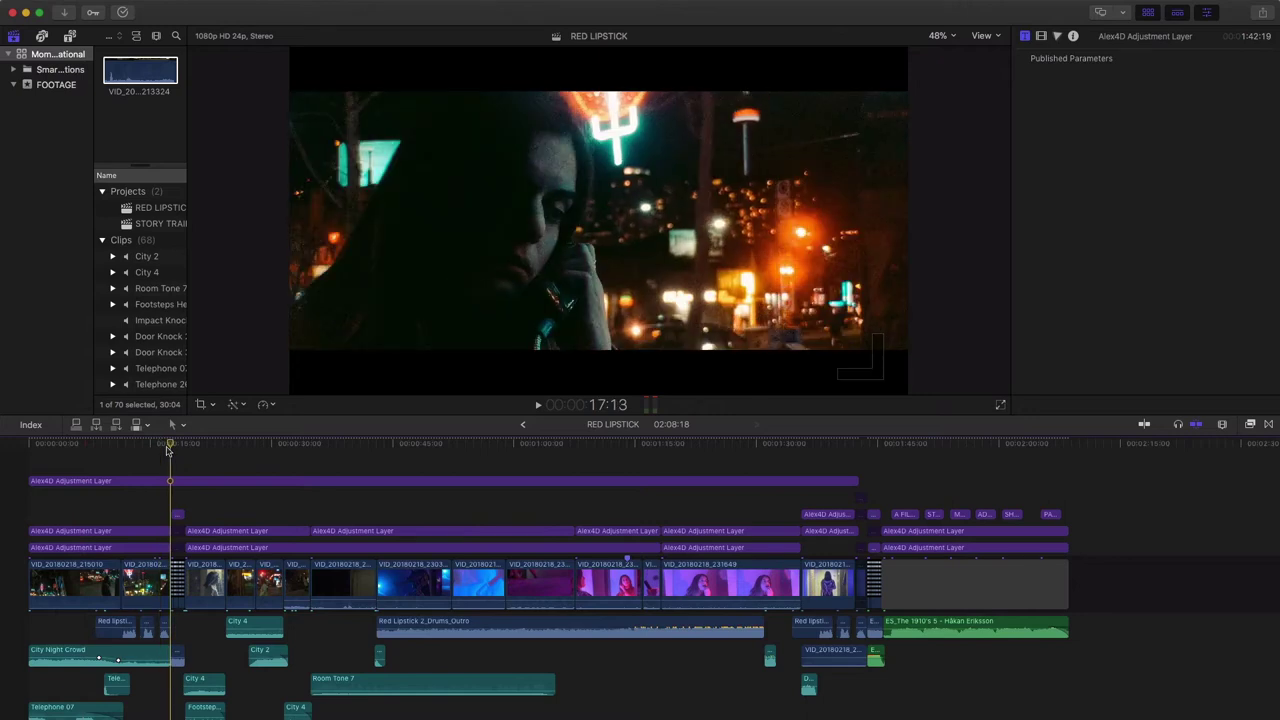
key(space)
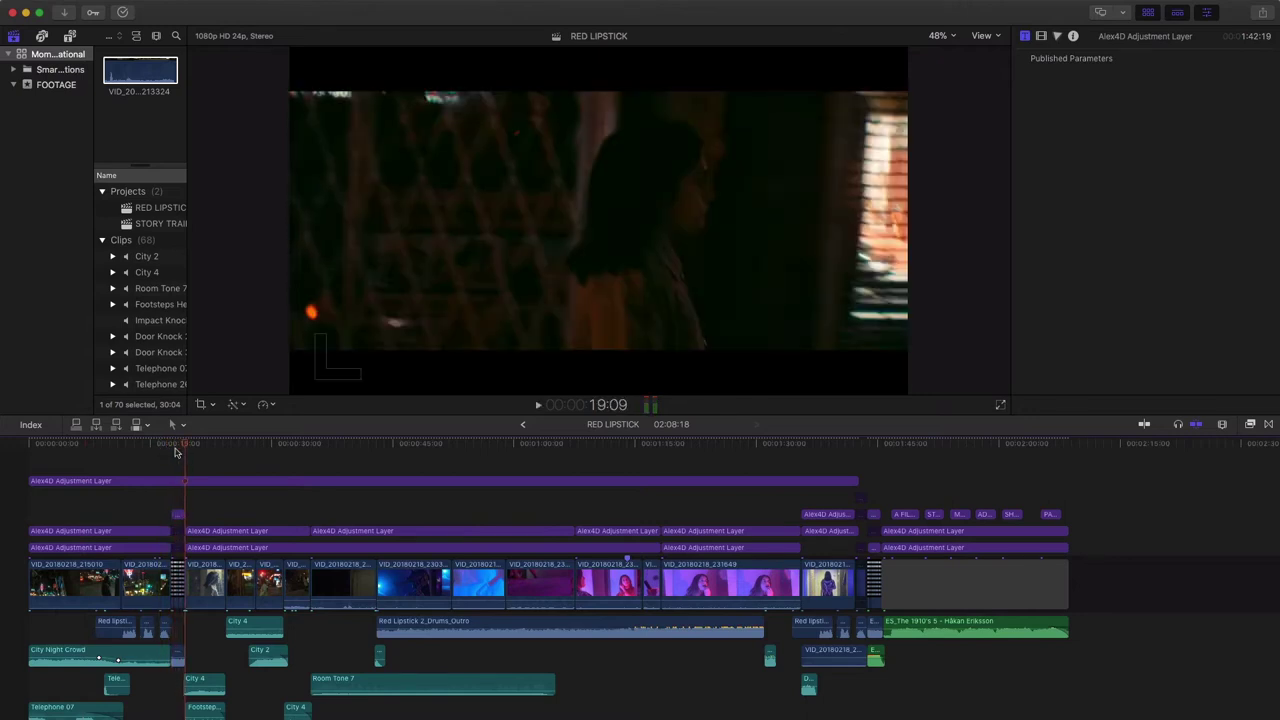
drag(175, 452, 175, 451)
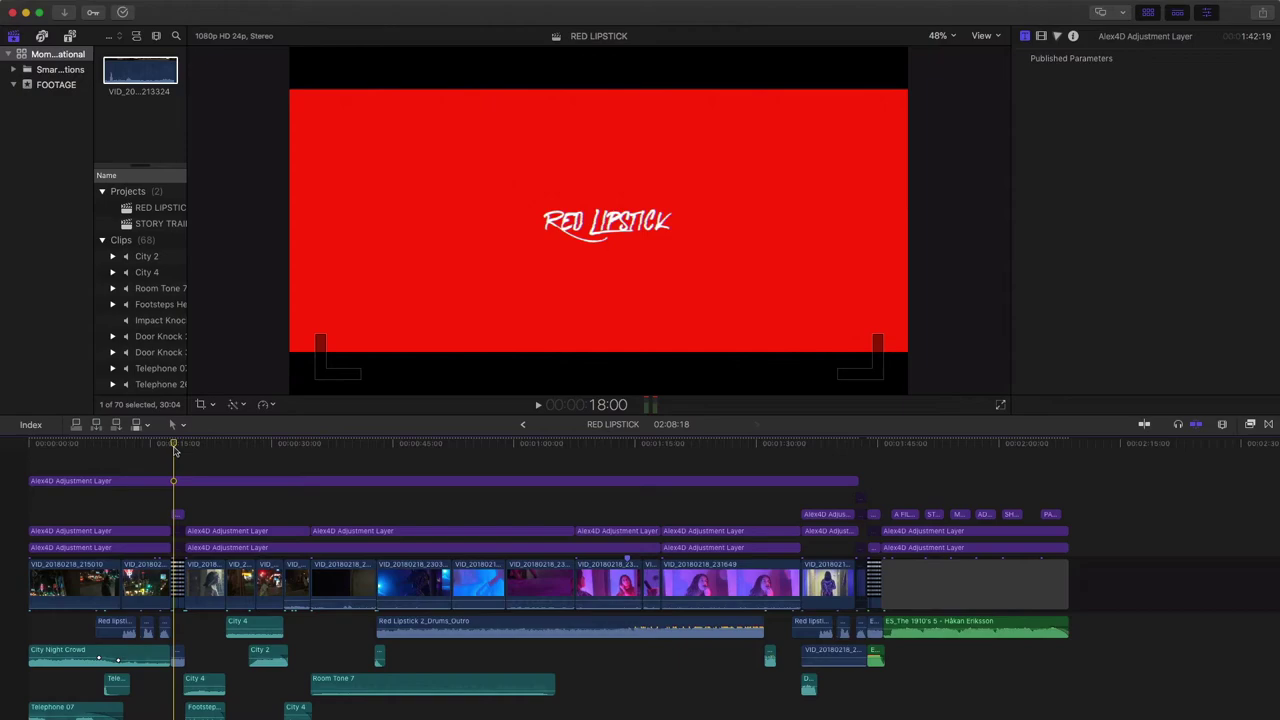
key(super+Tab)
click(290, 11)
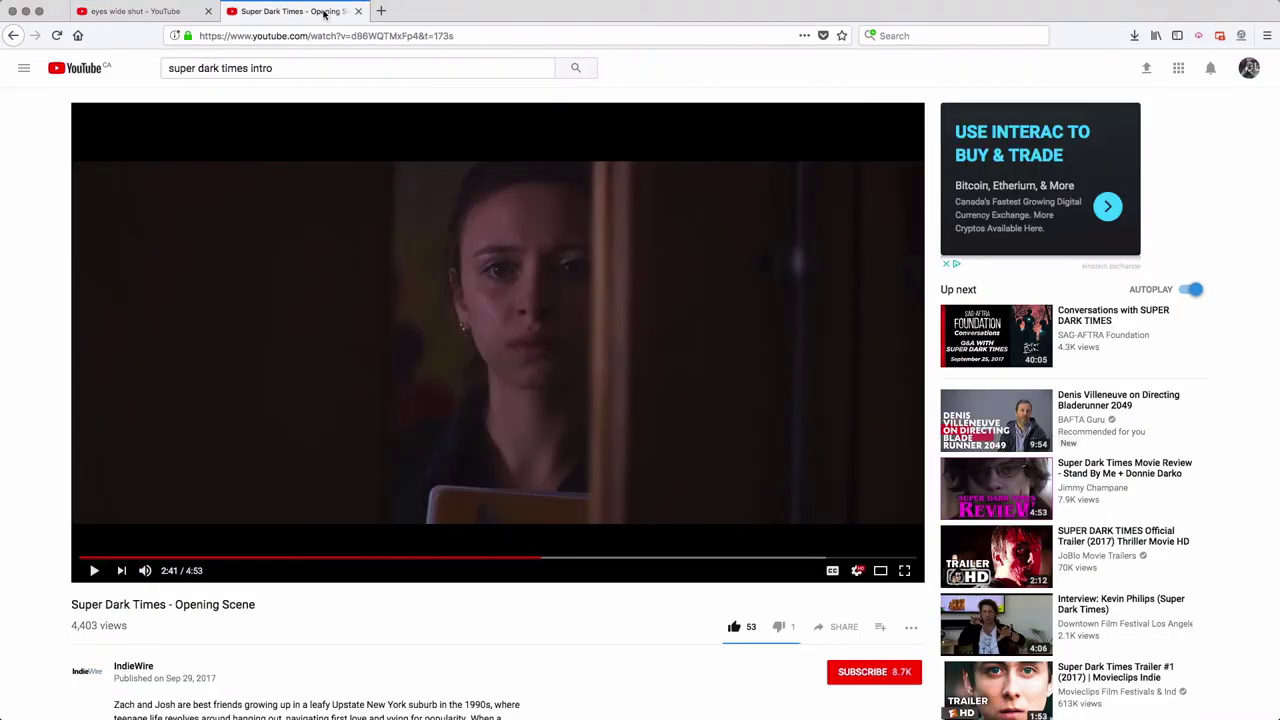
Play the Super Dark Times opening scene from 2:41 to about 2:53.
click(94, 571)
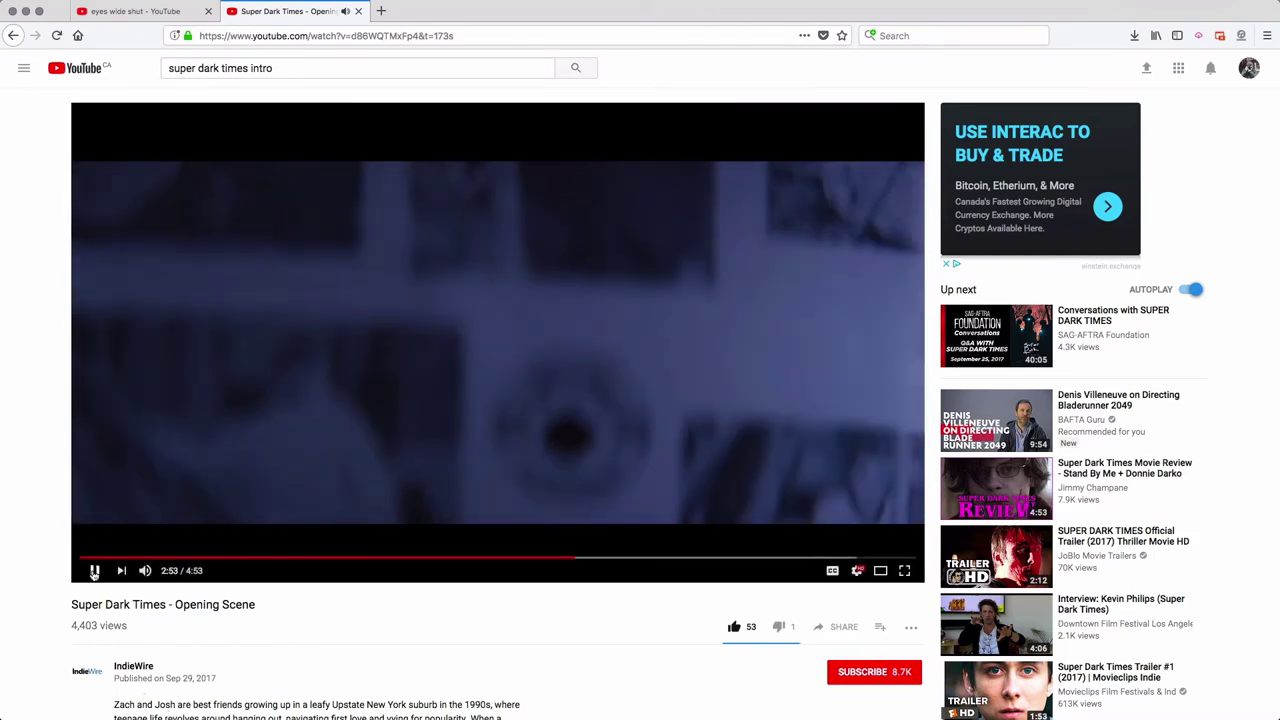
Back in Final Cut Pro, scrub across the Vivid title cards and zoom the timeline in around the playhead.
key(super+Tab)
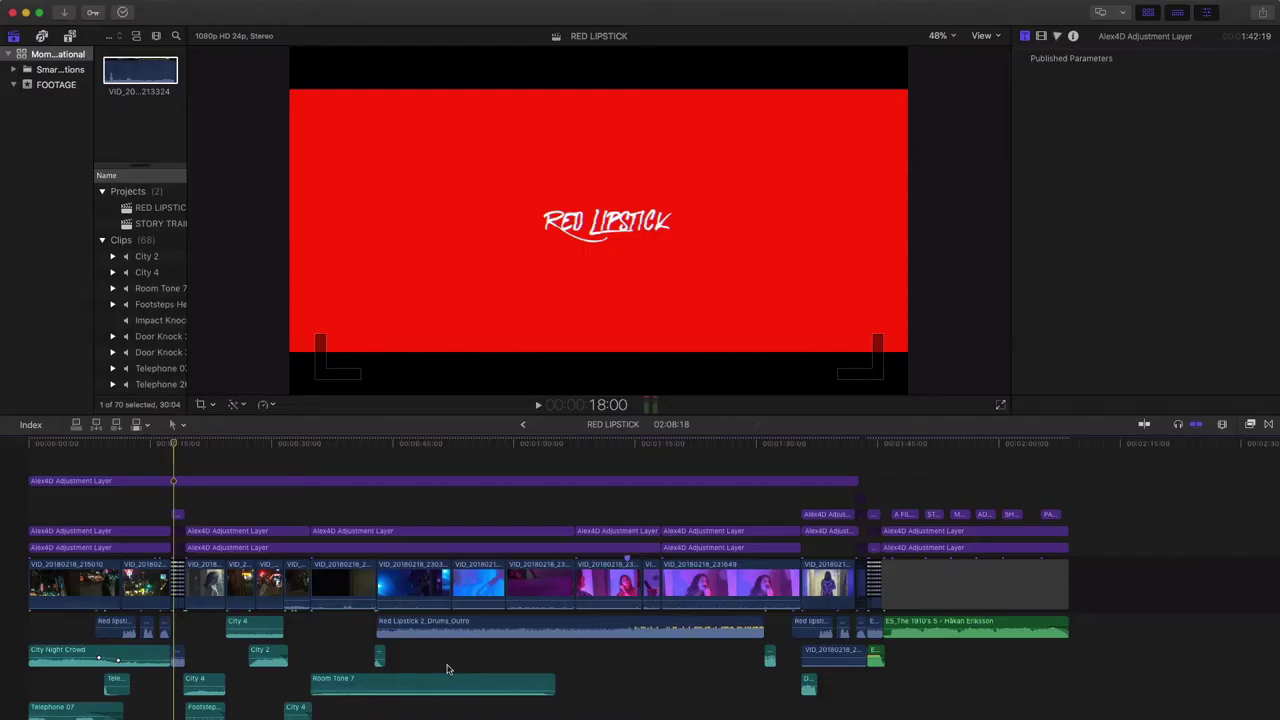
mouse_move(174, 444)
mouse_down()
mouse_move(184, 452)
mouse_move(168, 455)
mouse_move(186, 453)
mouse_move(168, 452)
mouse_up()
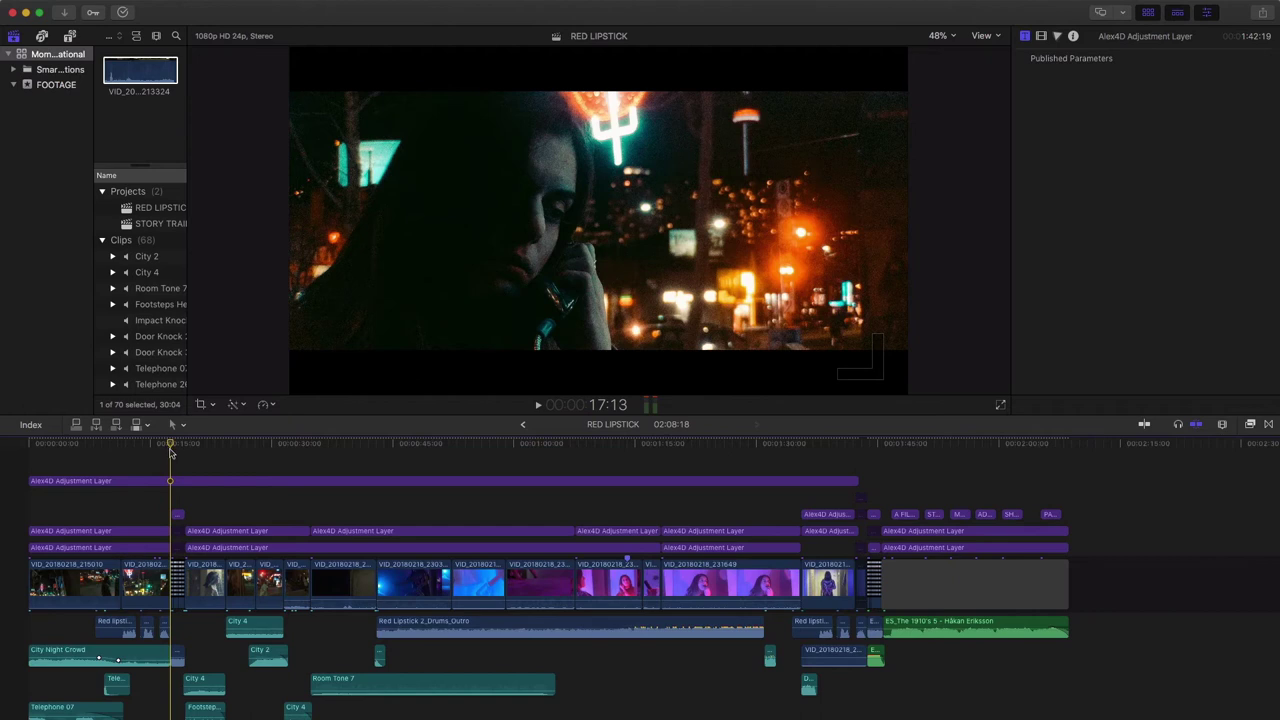
key(super+equal)
key(super+equal)
key(super+equal)
key(super+equal)
key(super+equal)
key(super+equal)
key(super+equal)
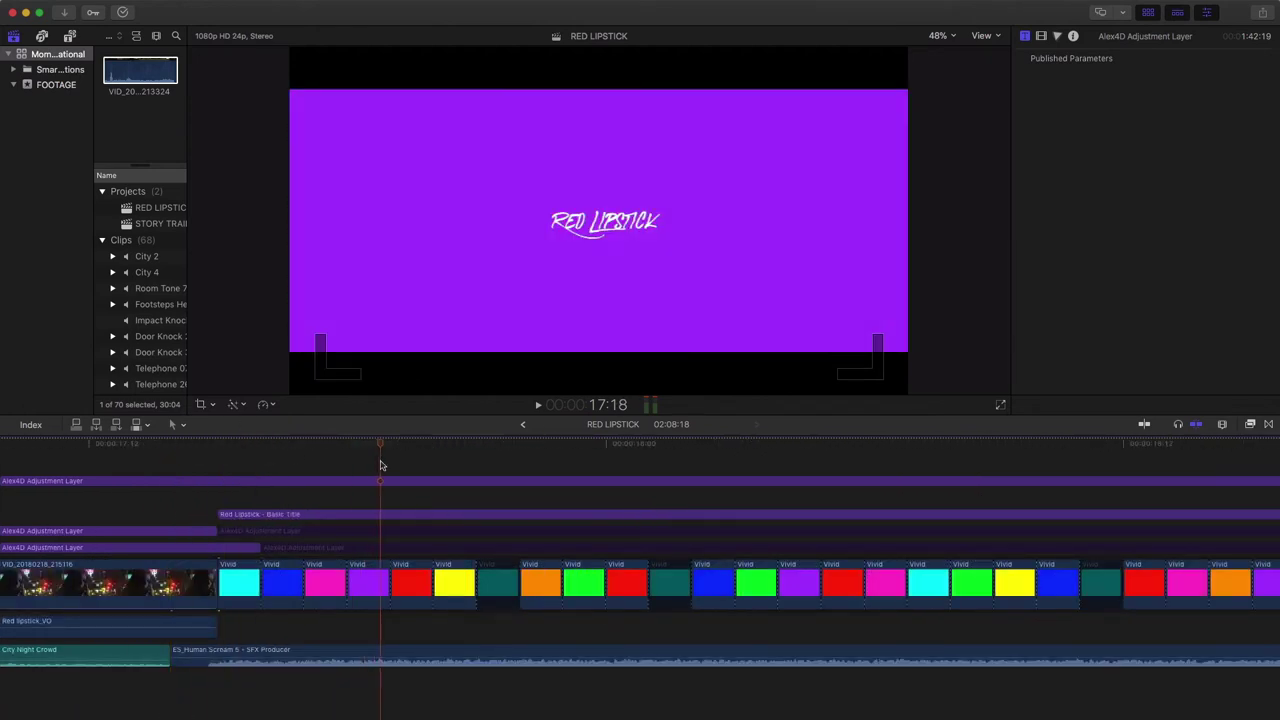
Browse the Generators list down to the Vivid colour generator and preview it.
click(70, 37)
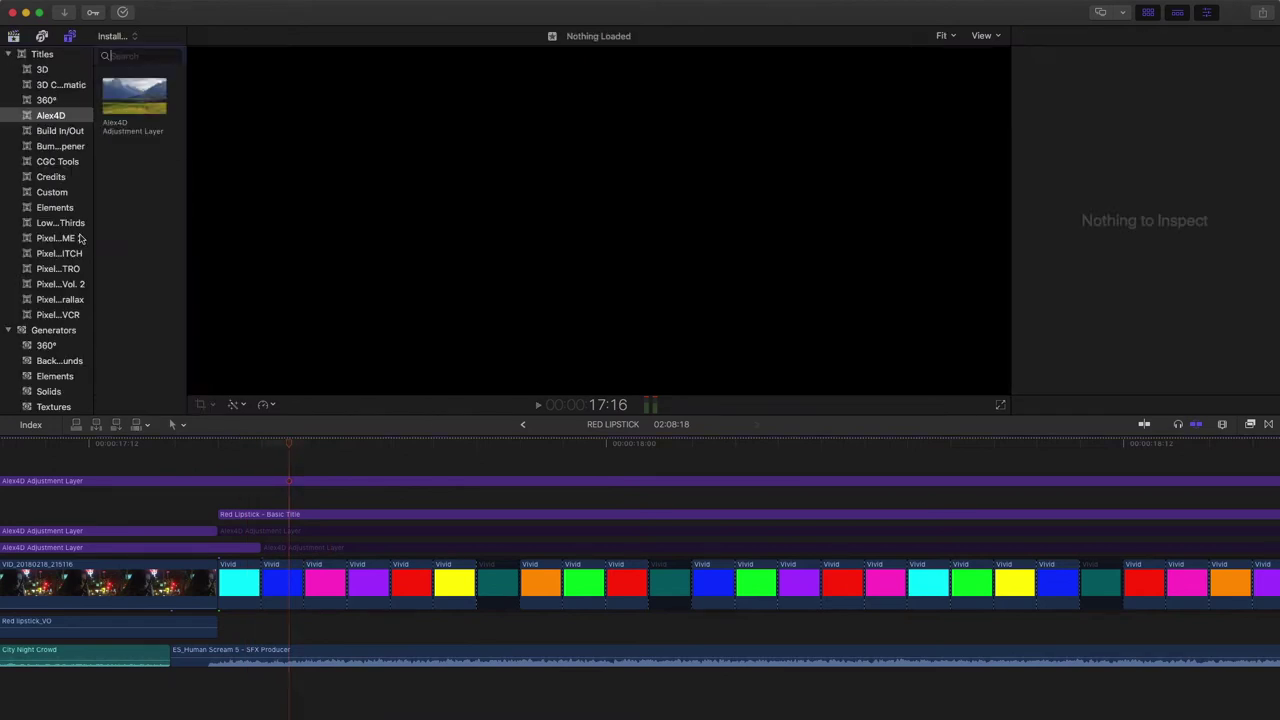
click(53, 324)
scroll(150, 210, down, 10)
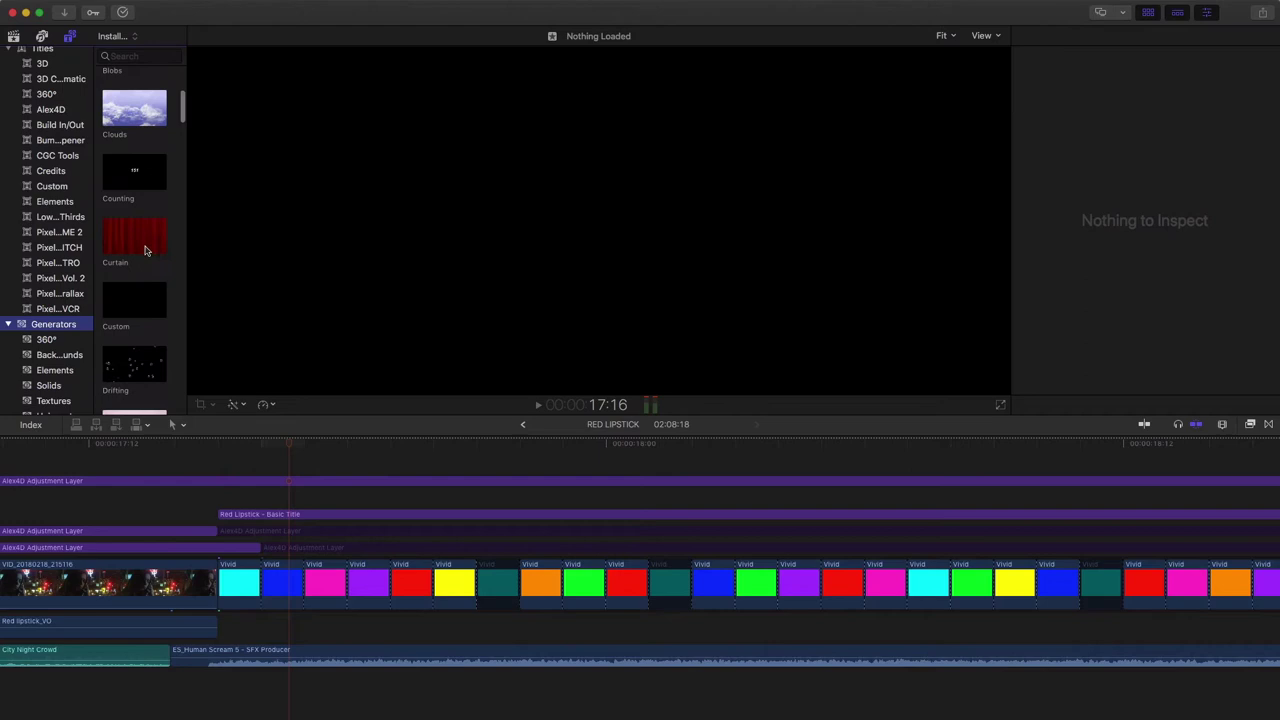
scroll(140, 245, down, 10)
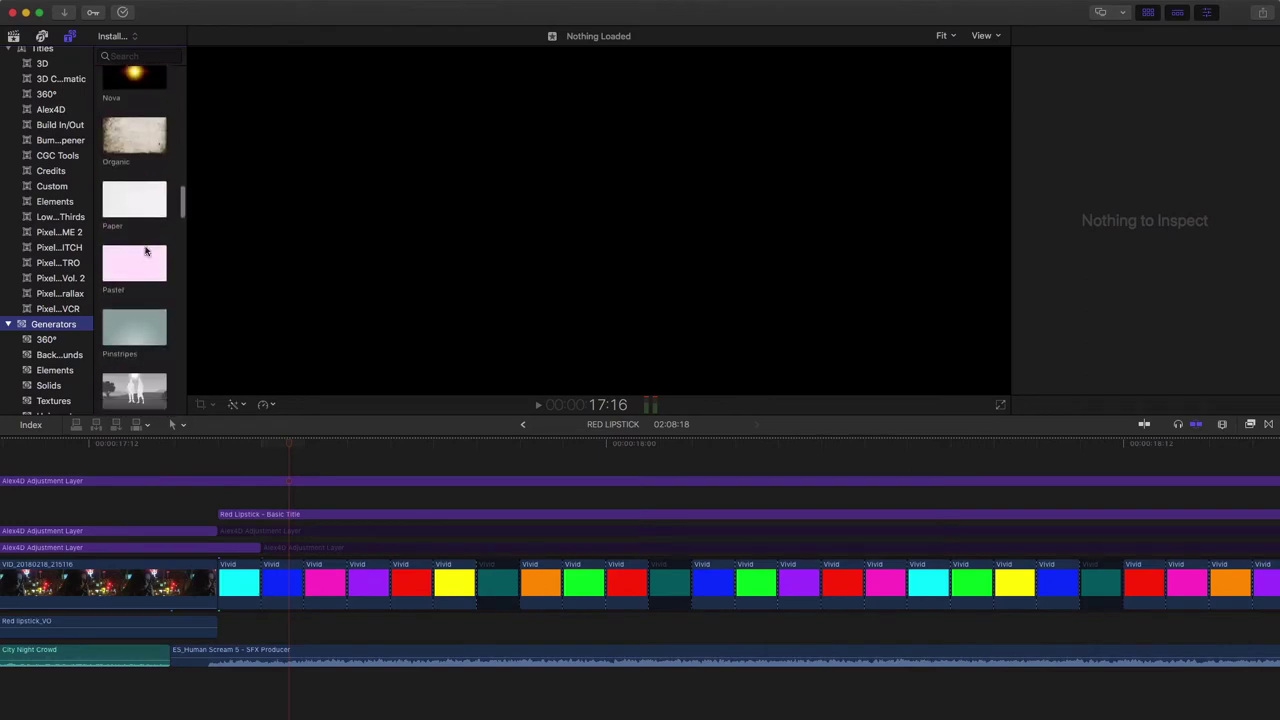
scroll(131, 236, down, 10)
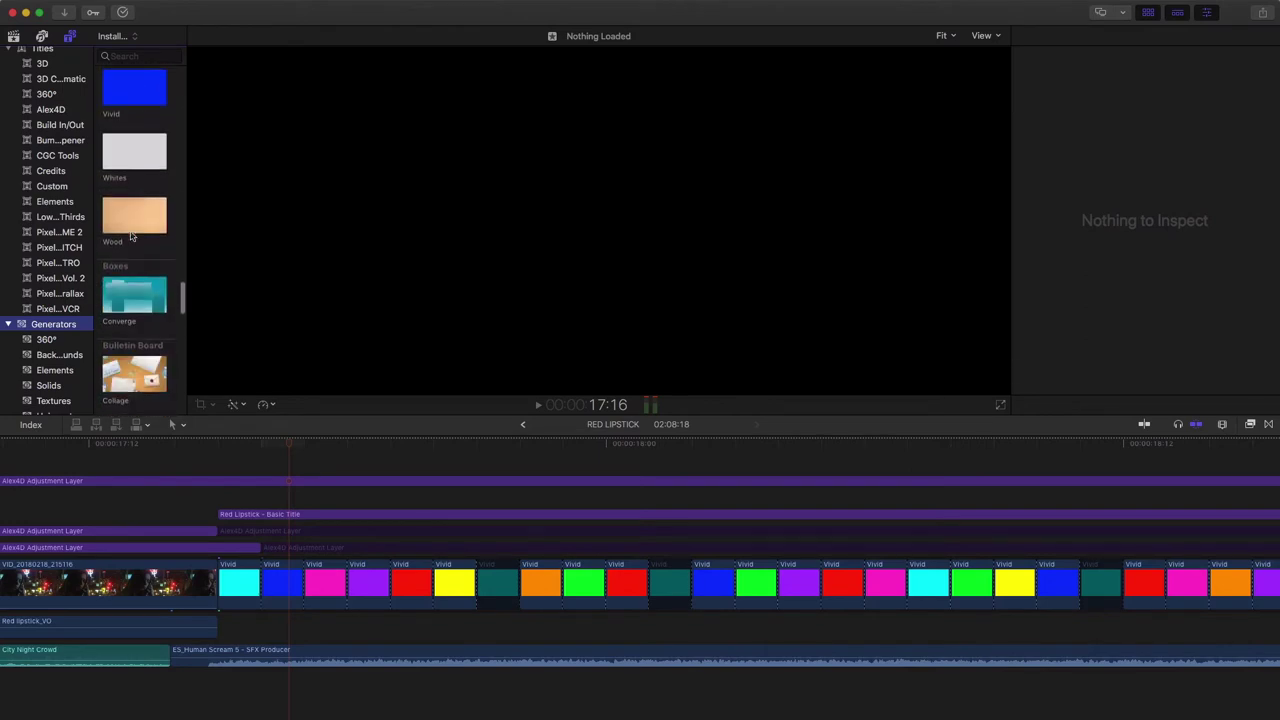
click(126, 176)
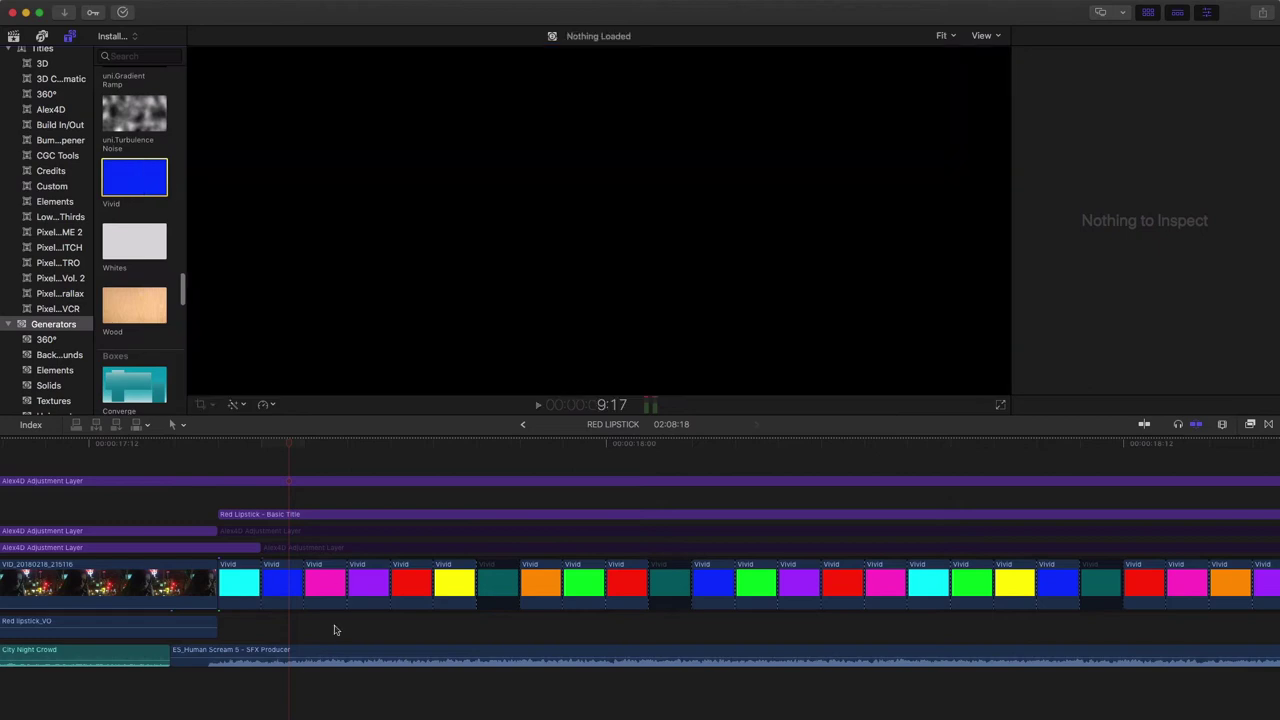
Select the red Vivid clip and check its Color choices without changing anything.
click(416, 583)
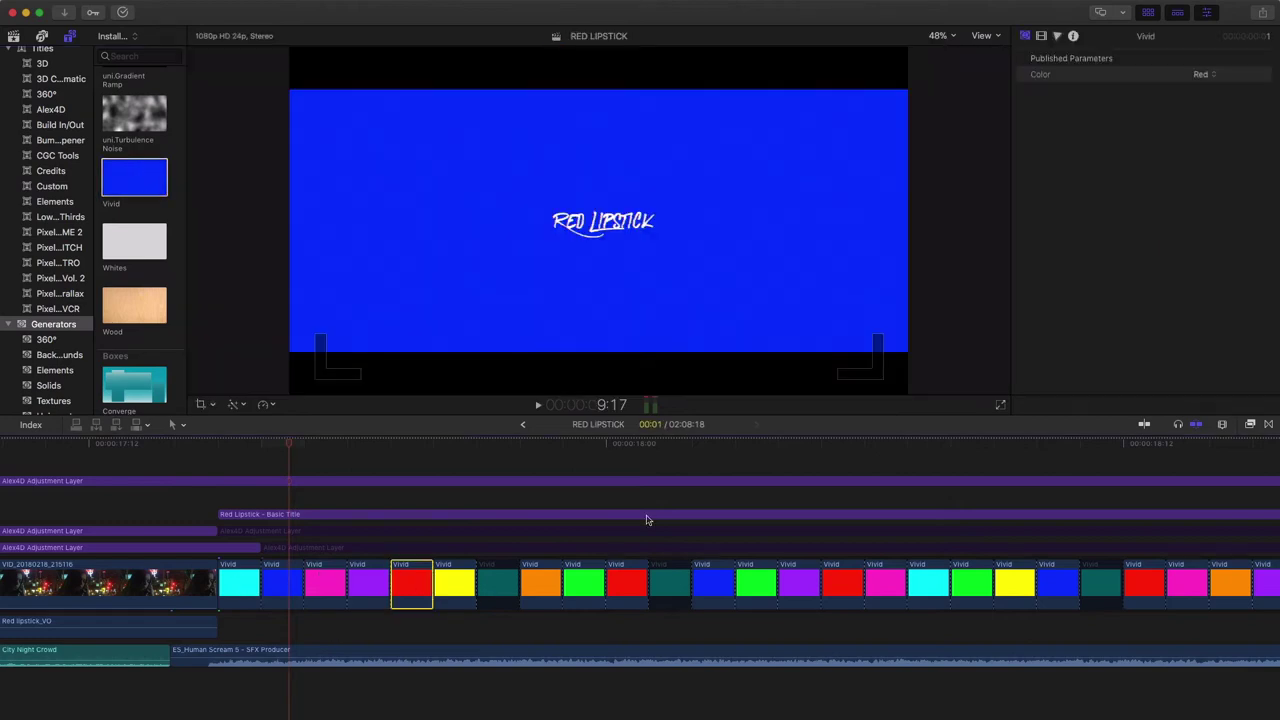
click(413, 443)
click(1208, 75)
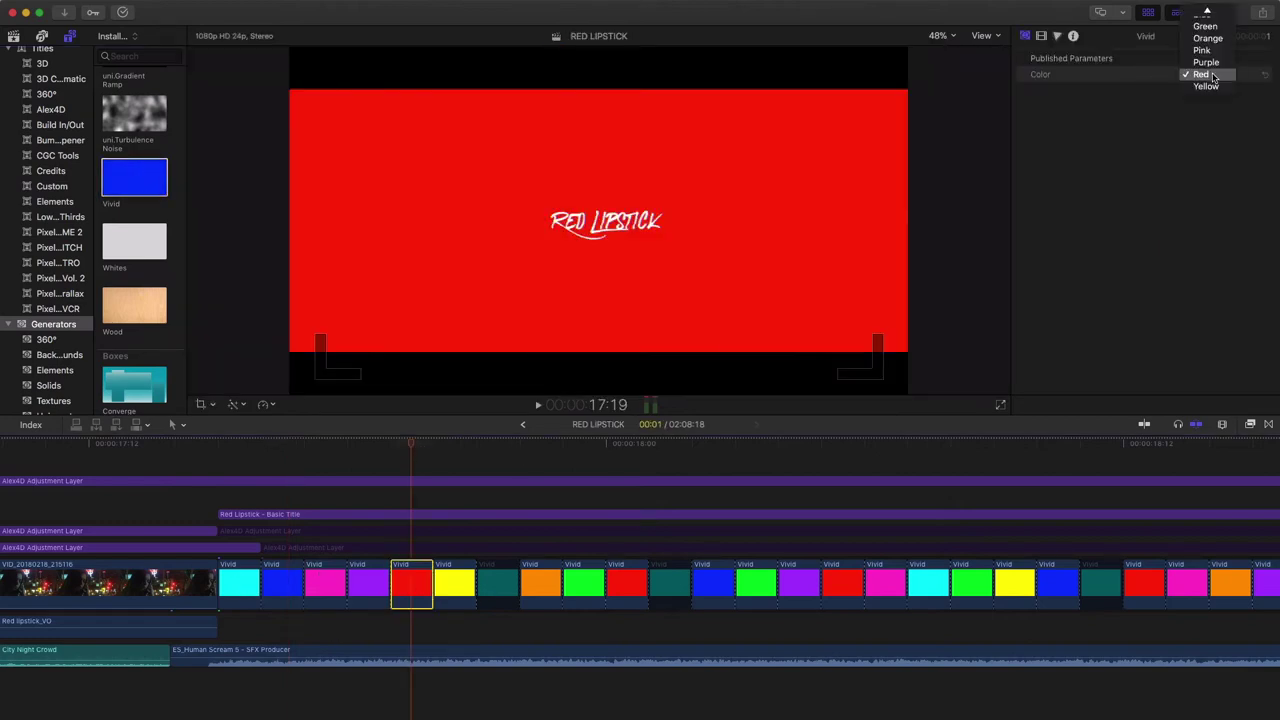
click(271, 636)
Select the cyan-to-teal Vivid clips, toggle the teal clip's enabled state, and scrub through the colour cards.
drag(232, 620, 493, 562)
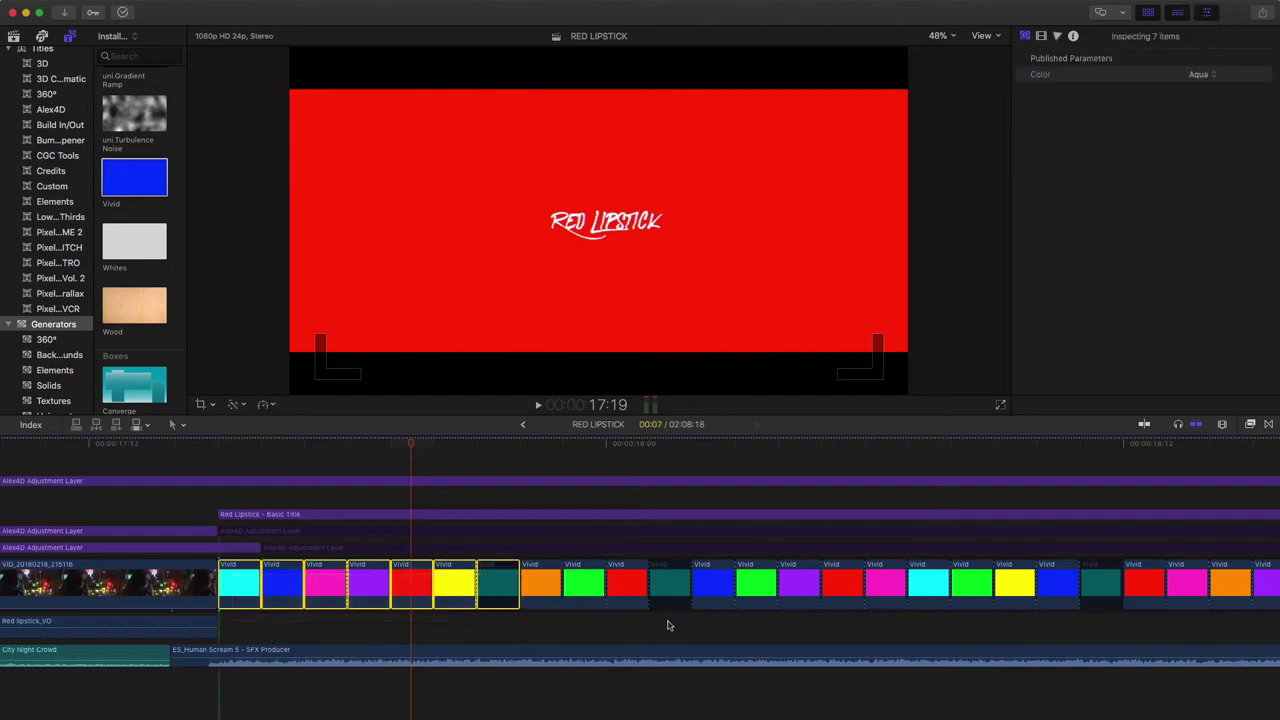
click(668, 625)
click(497, 585)
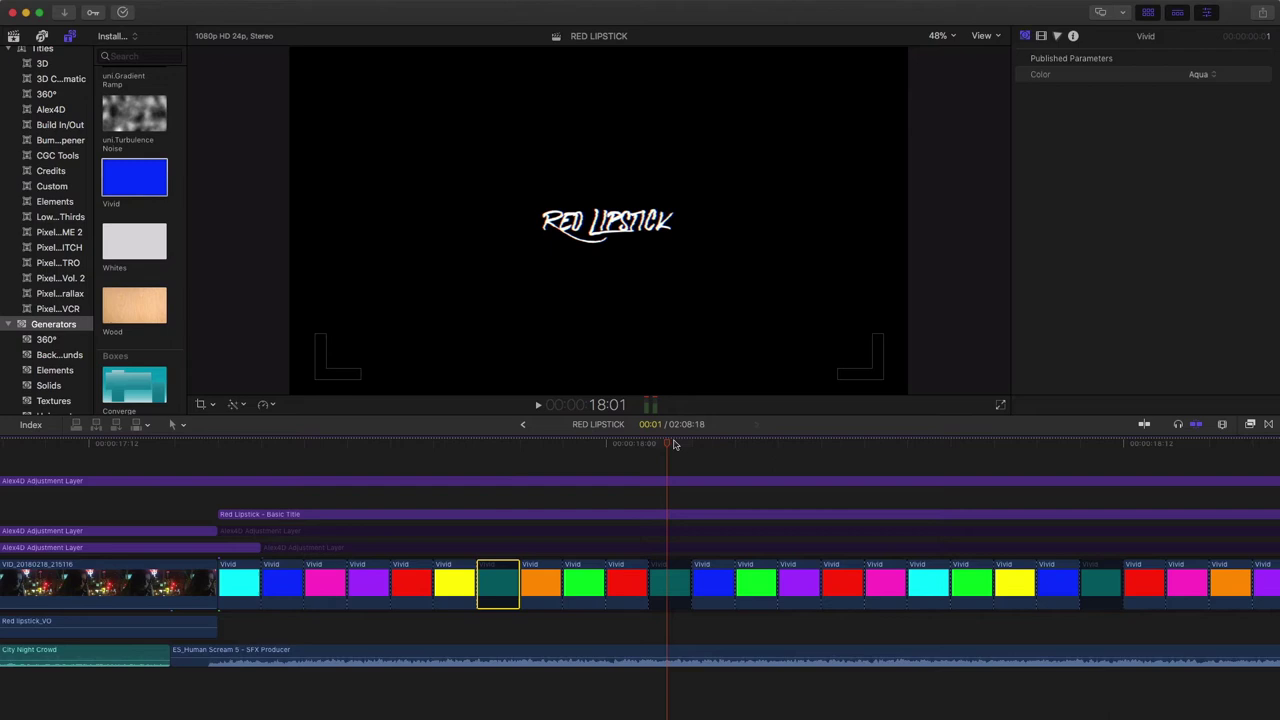
key(v)
key(v)
key(v)
key(v)
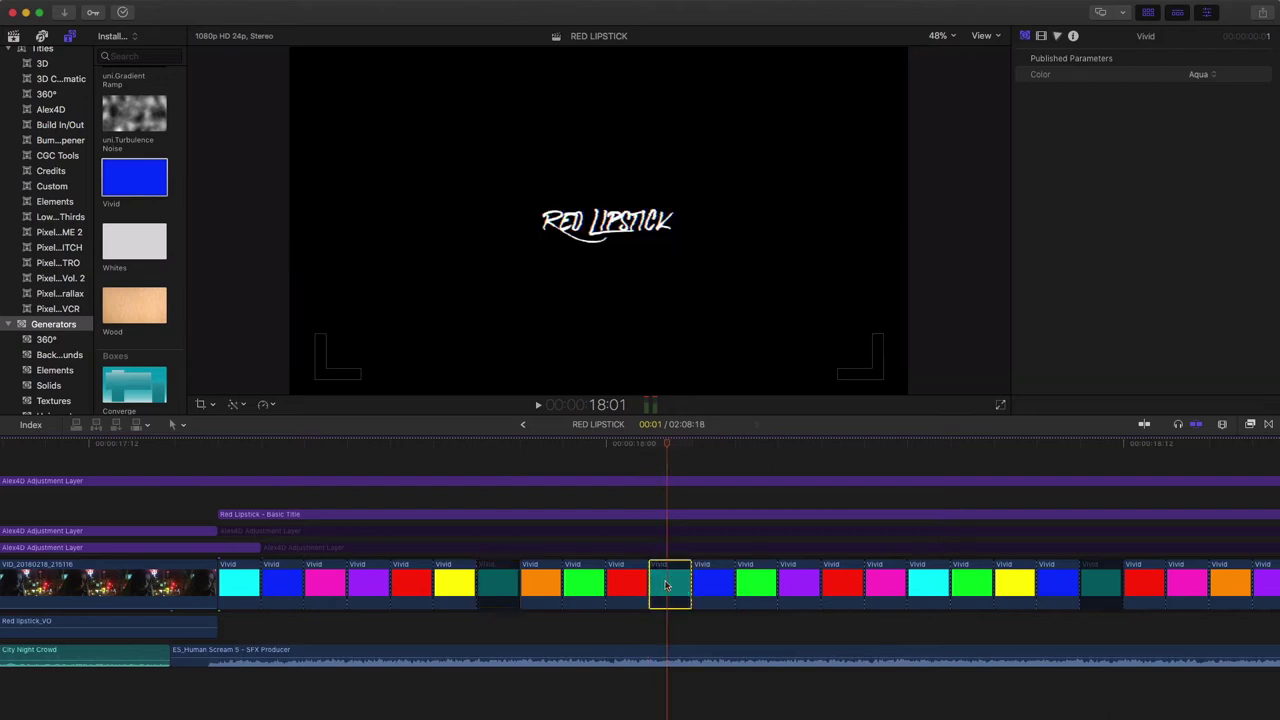
drag(643, 455, 217, 525)
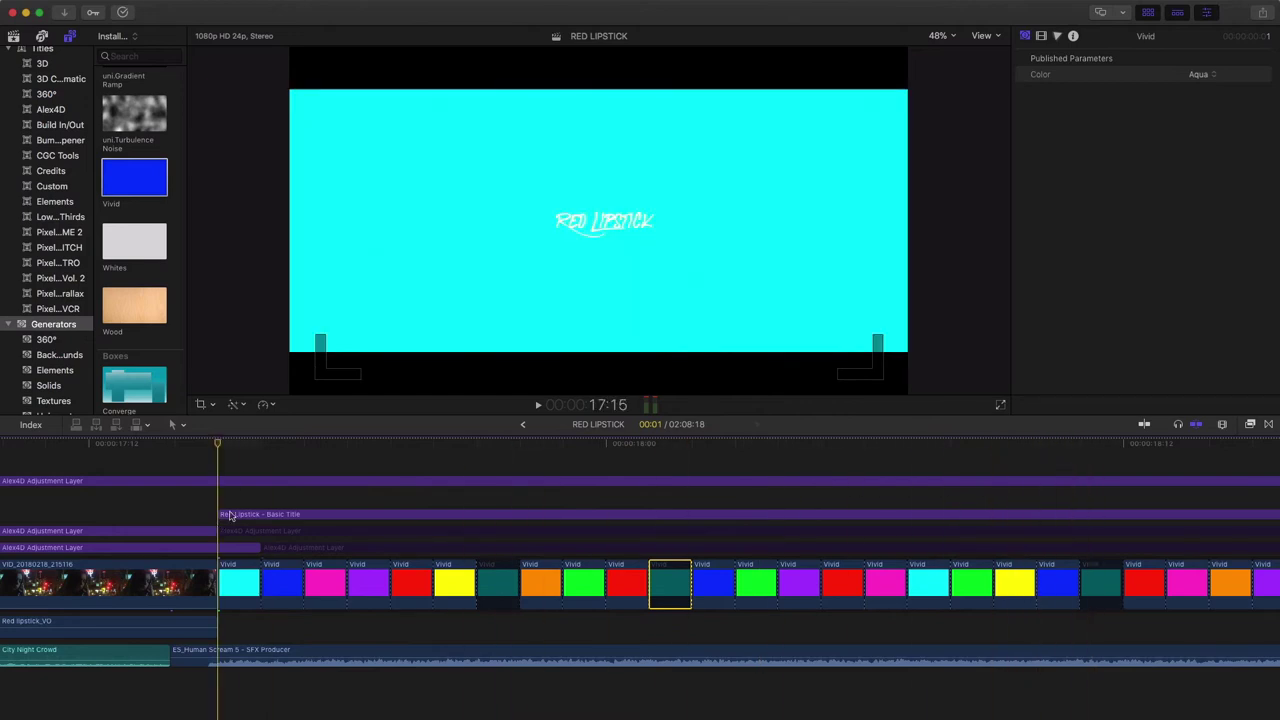
Select the Red Lipstick title clip, scrub through it, and show its video effects in the Inspector.
click(230, 515)
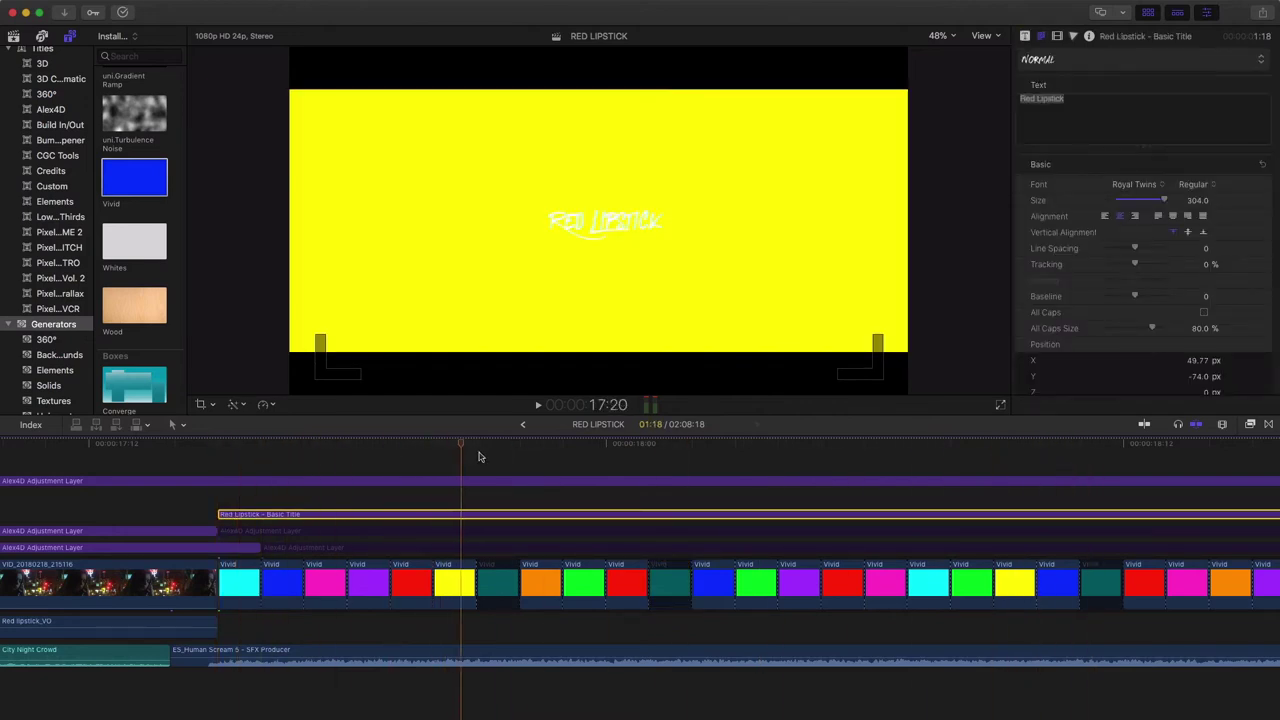
drag(478, 457, 1058, 487)
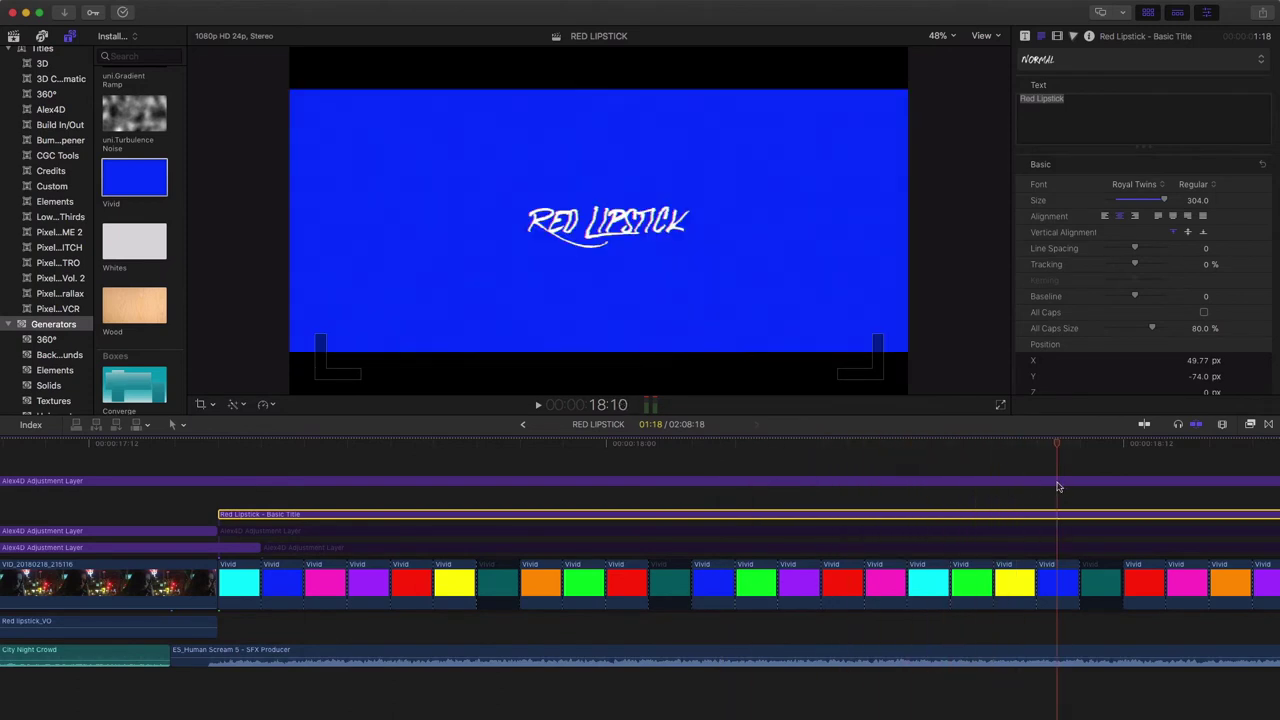
scroll(1058, 487, right, 15)
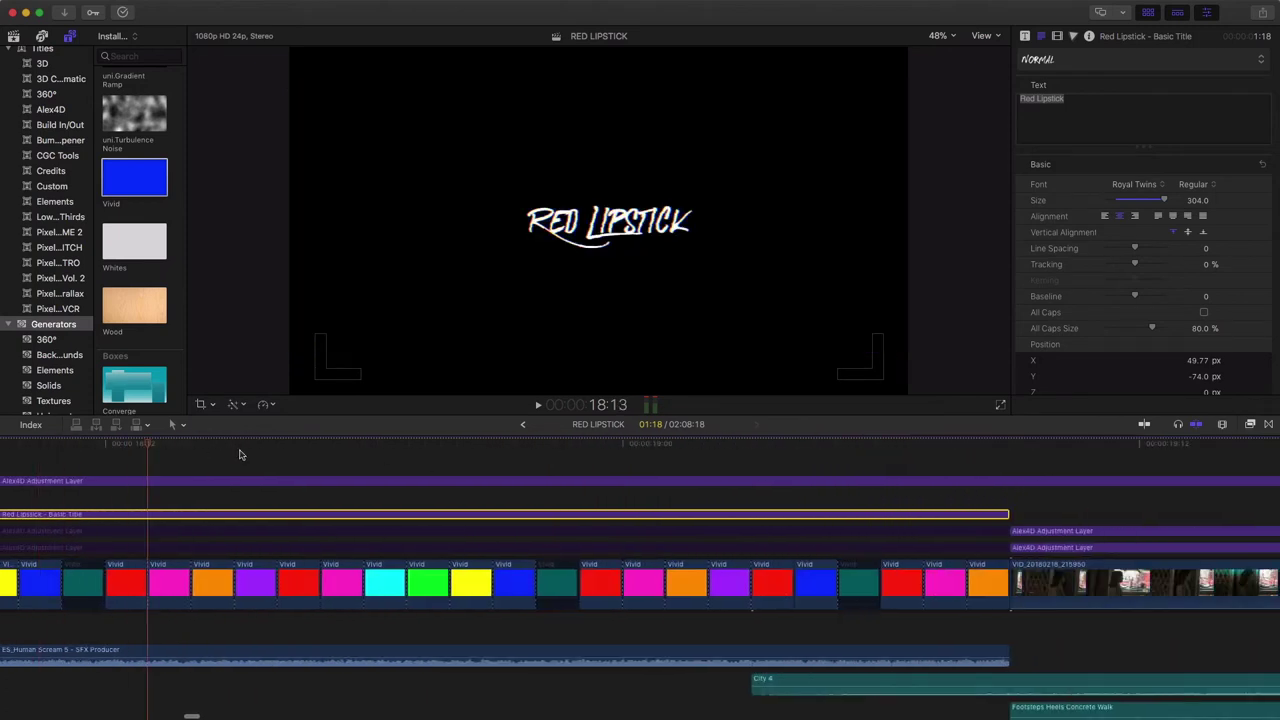
drag(239, 455, 980, 485)
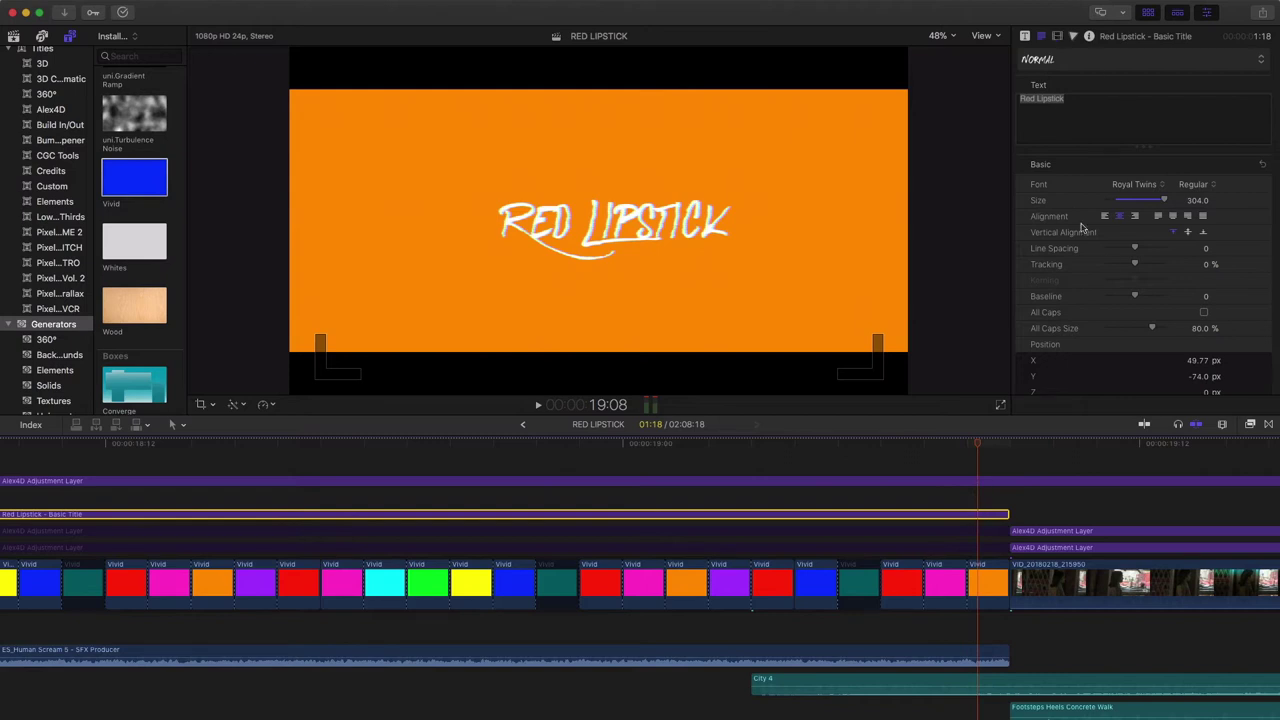
click(1056, 38)
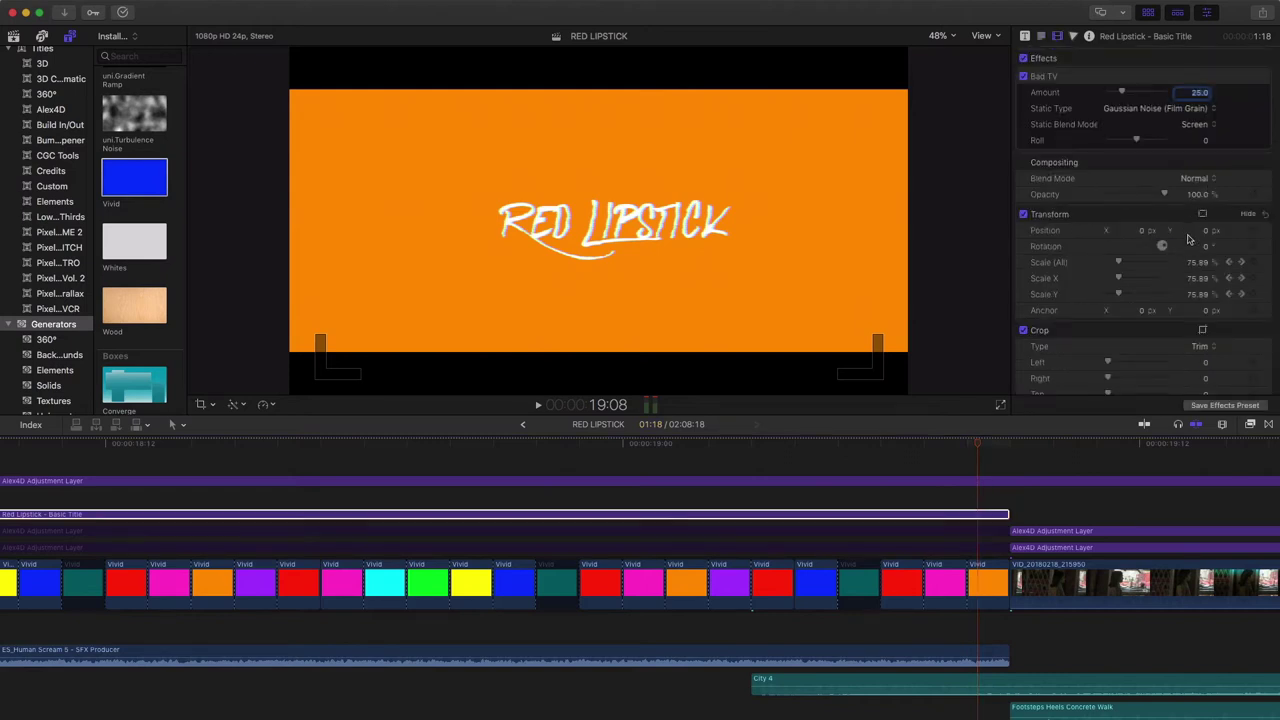
scroll(1190, 250, down, 1)
scroll(761, 454, left, 10)
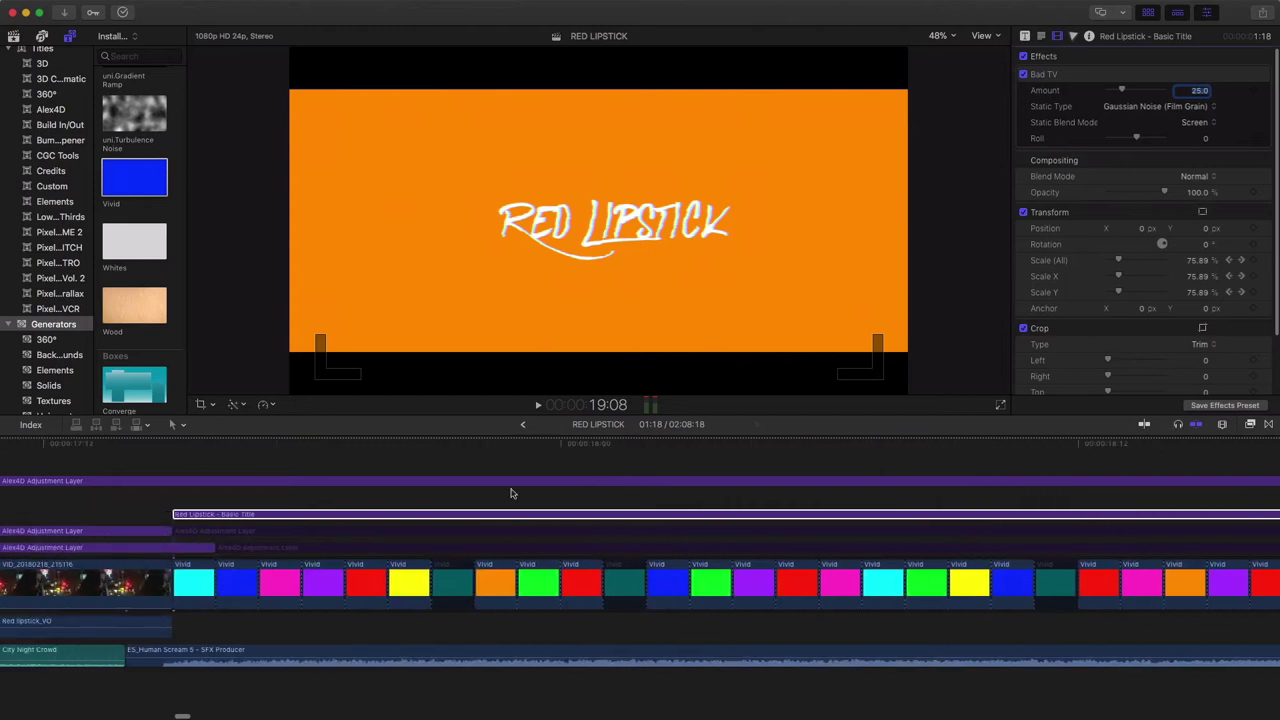
click(249, 443)
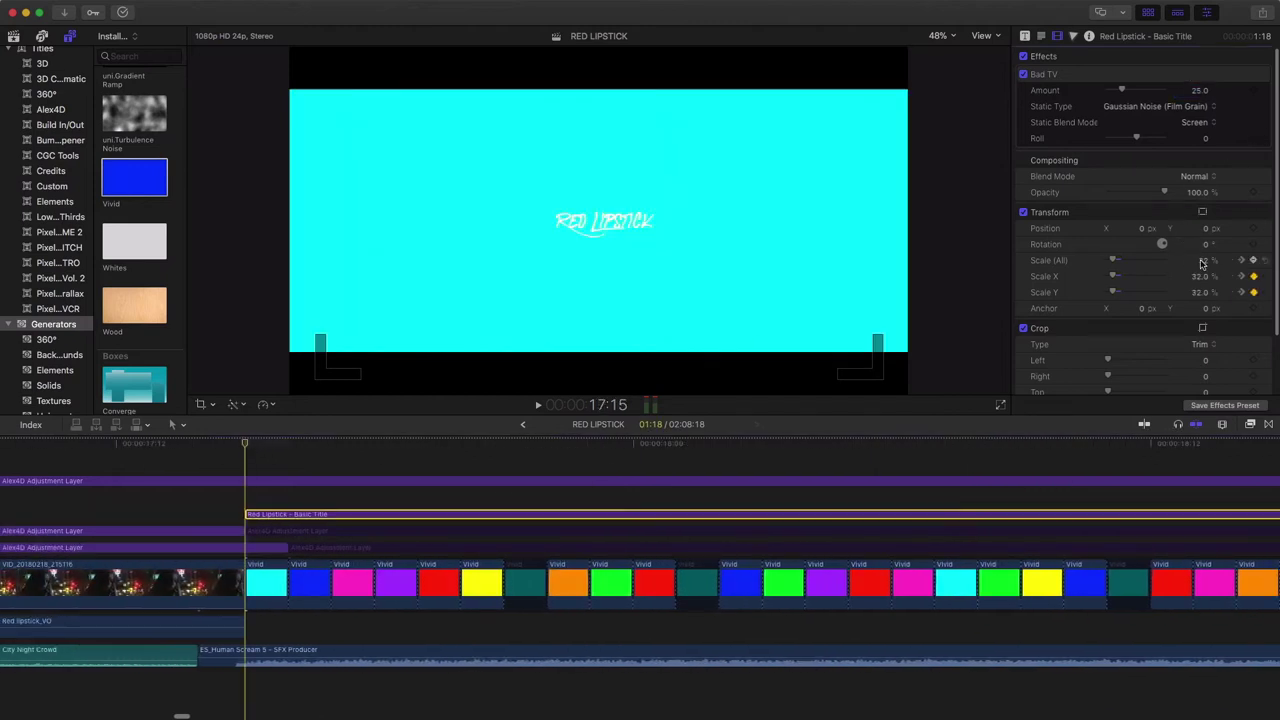
drag(250, 446, 278, 445)
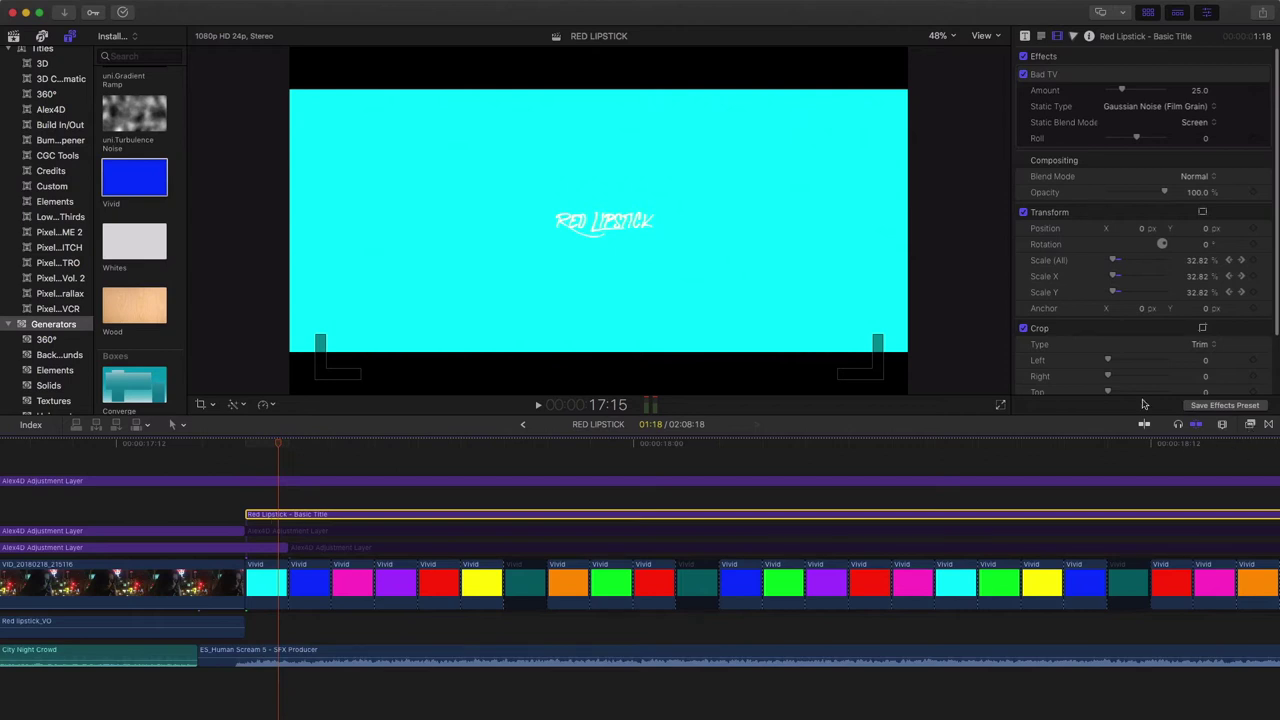
Lower the Bad TV film-grain Amount to 16.89 and replay the title from its start.
key(super+5)
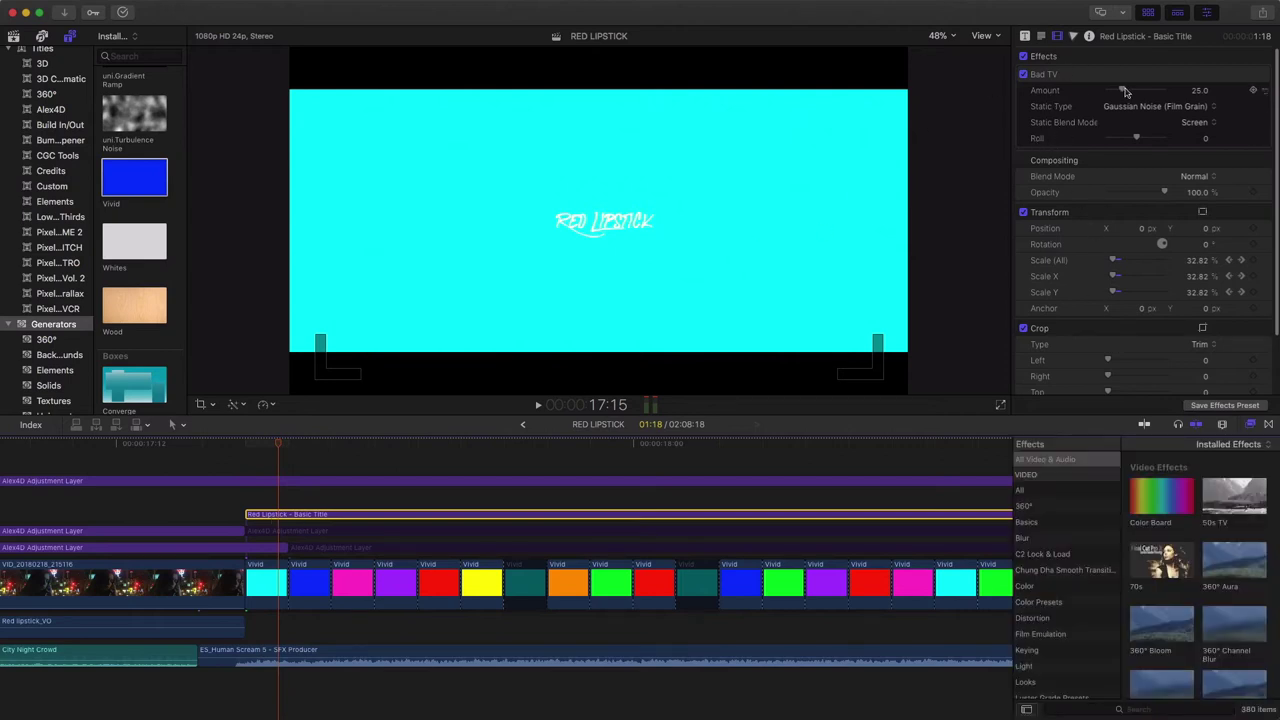
mouse_move(1124, 90)
mouse_down()
mouse_move(1162, 93)
mouse_move(1127, 93)
mouse_up()
drag(278, 447, 251, 453)
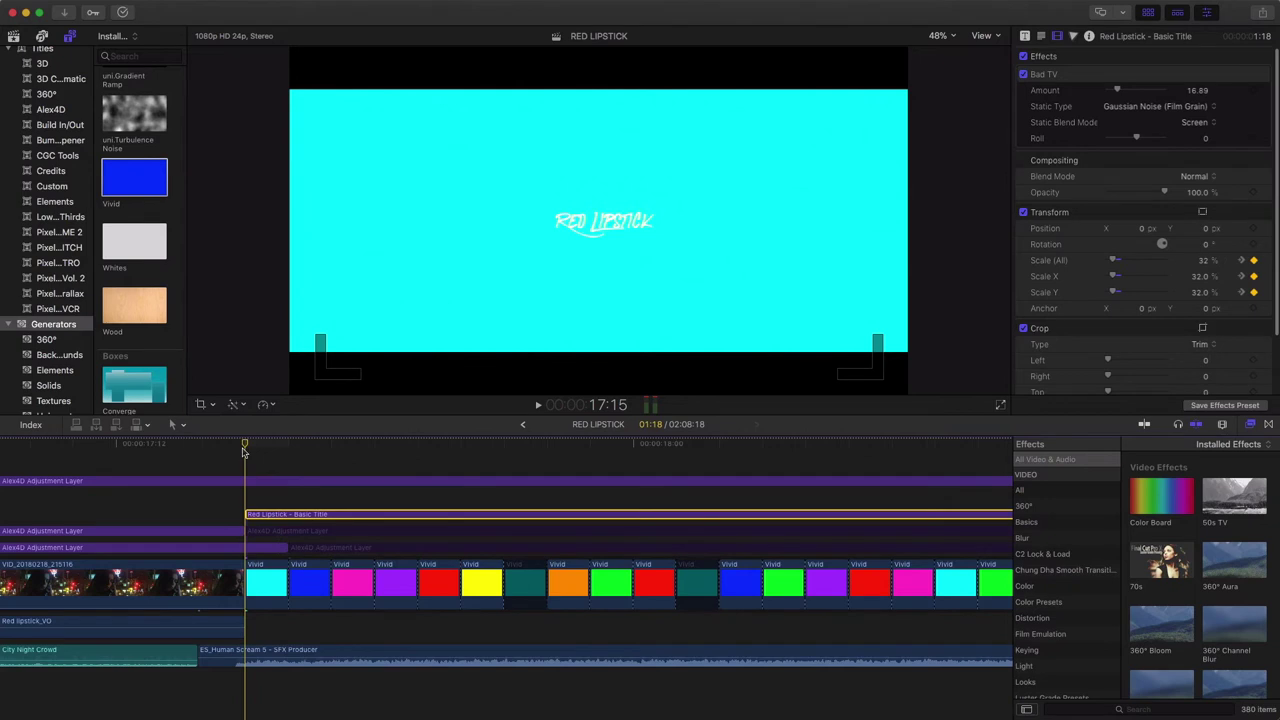
key(space)
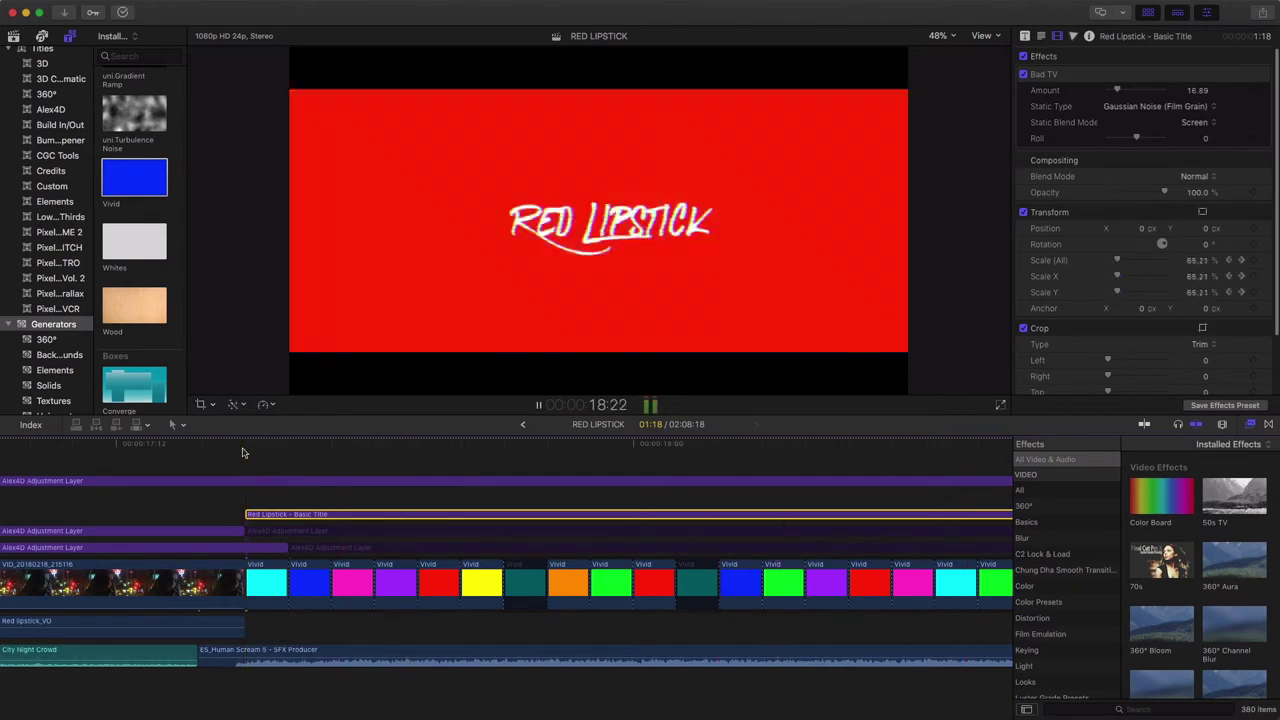
key(space)
scroll(277, 640, right, 5)
scroll(277, 640, down, 2)
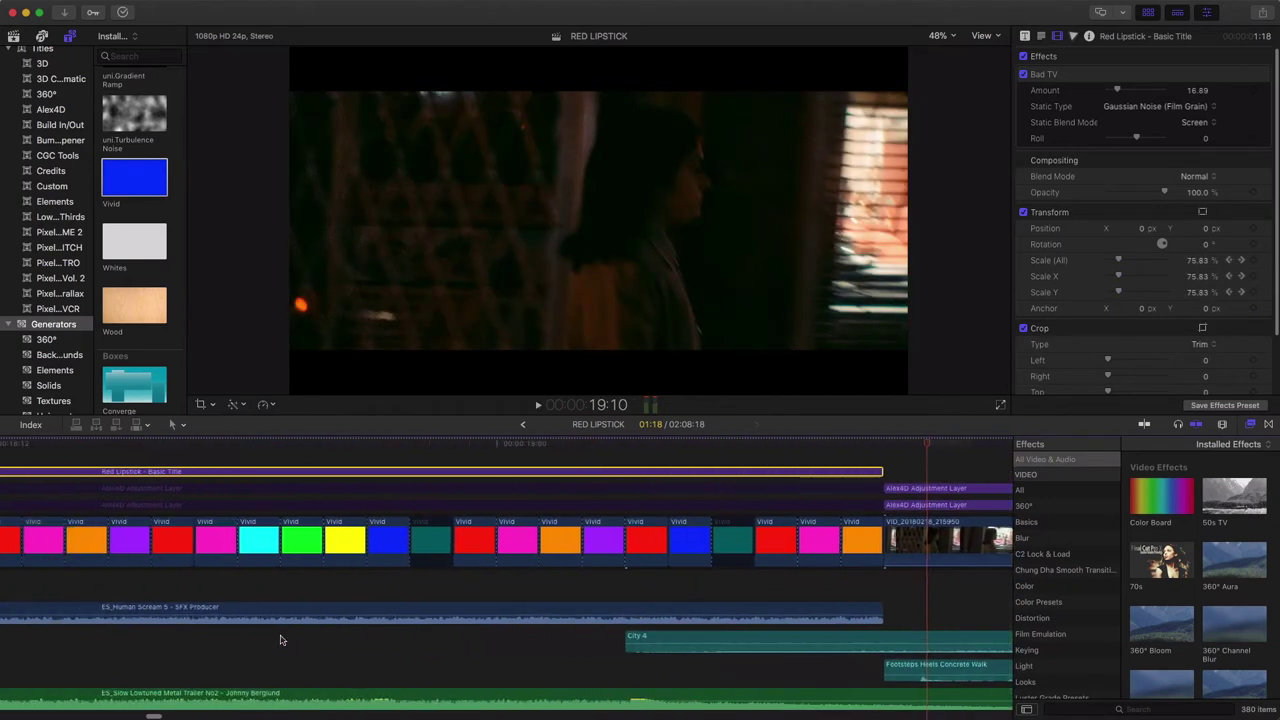
scroll(280, 640, up, 2)
scroll(283, 640, left, 10)
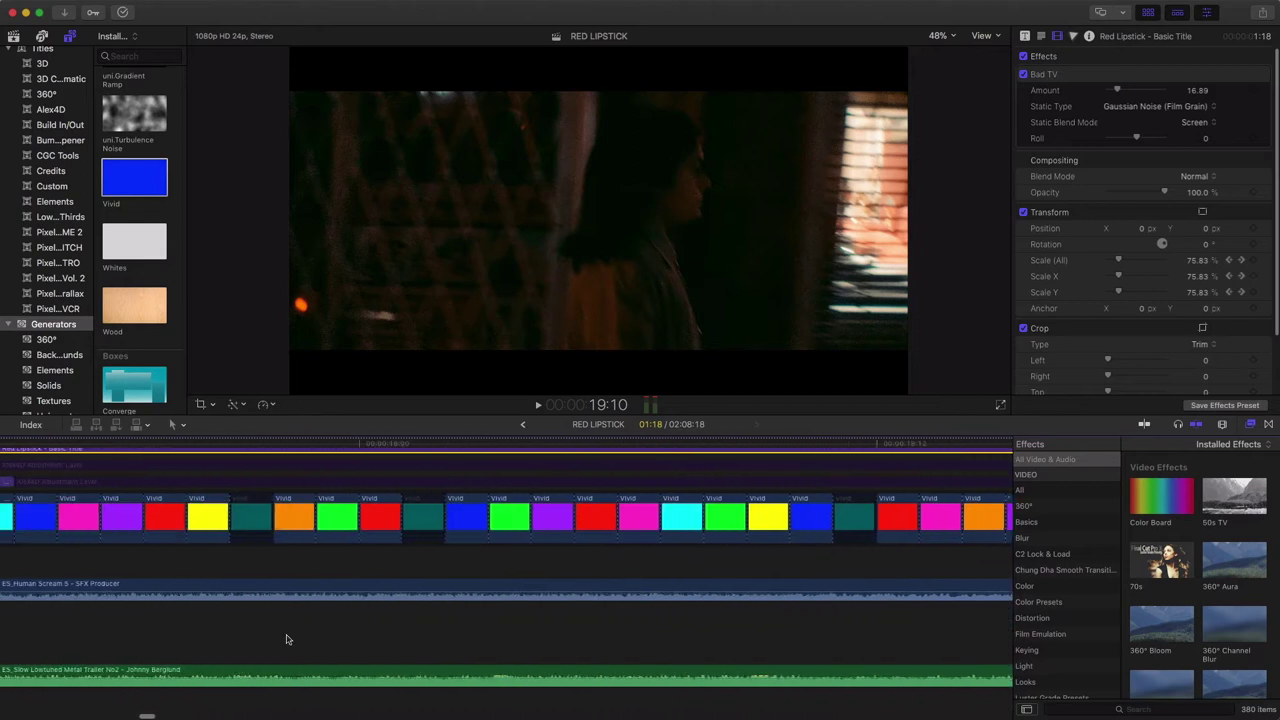
scroll(286, 640, right, 8)
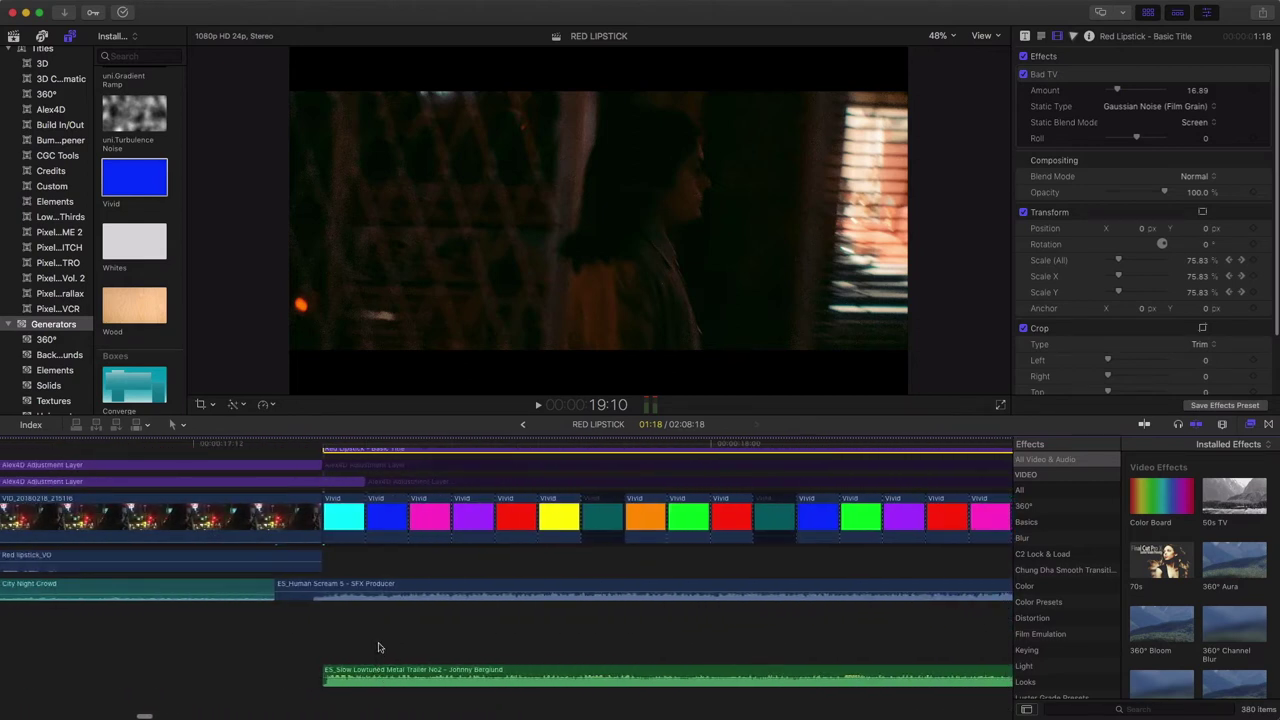
Toggle the Human Scream effect clip off and play the title sequence twice to hear the audio.
click(576, 588)
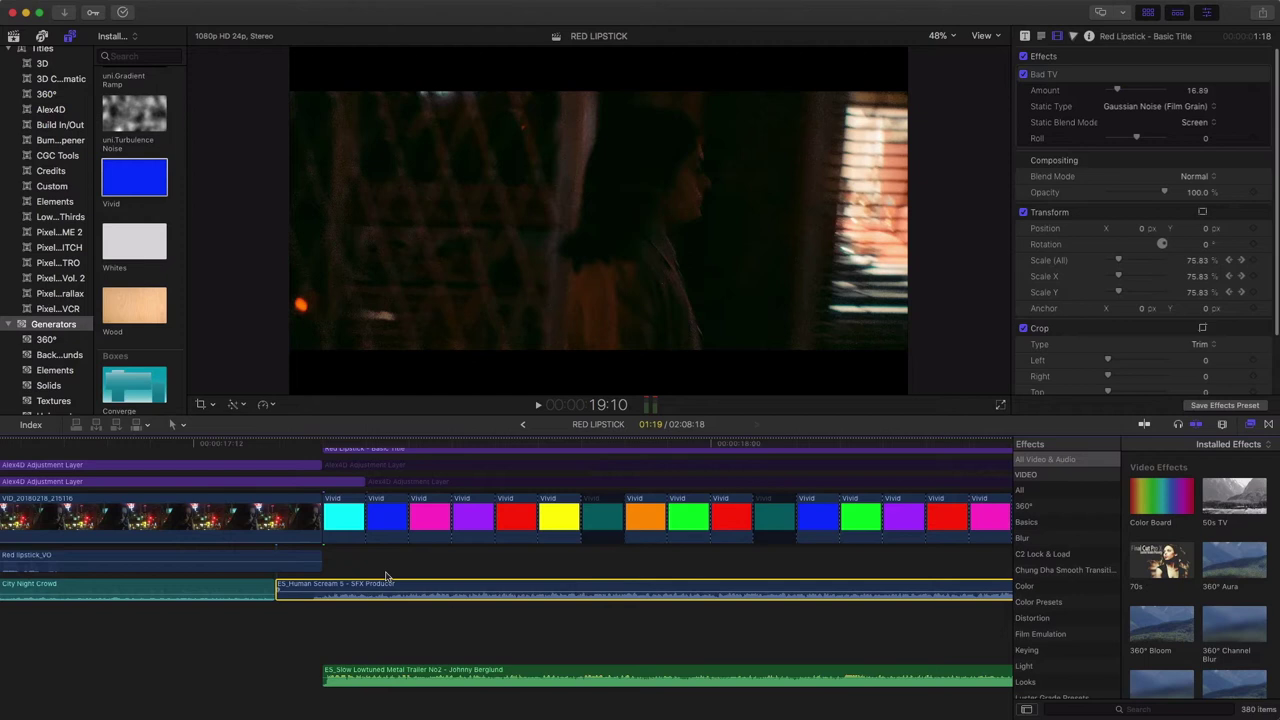
key(v)
key(space)
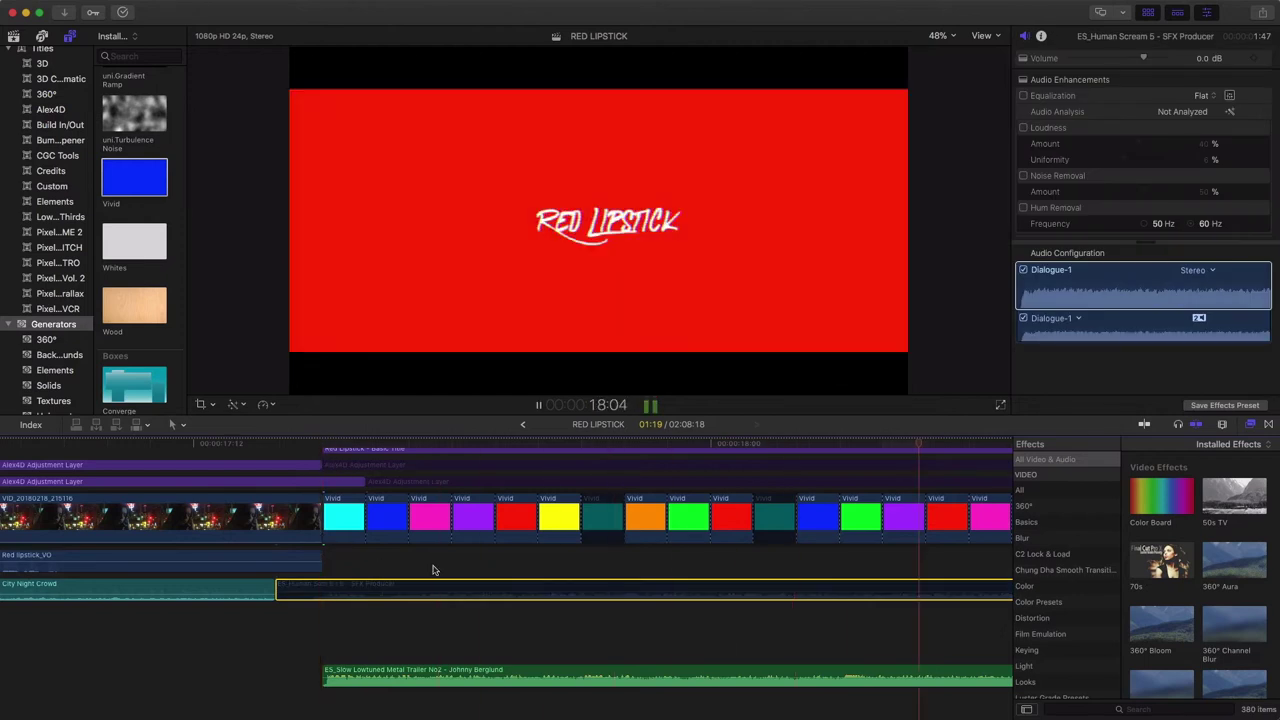
key(space)
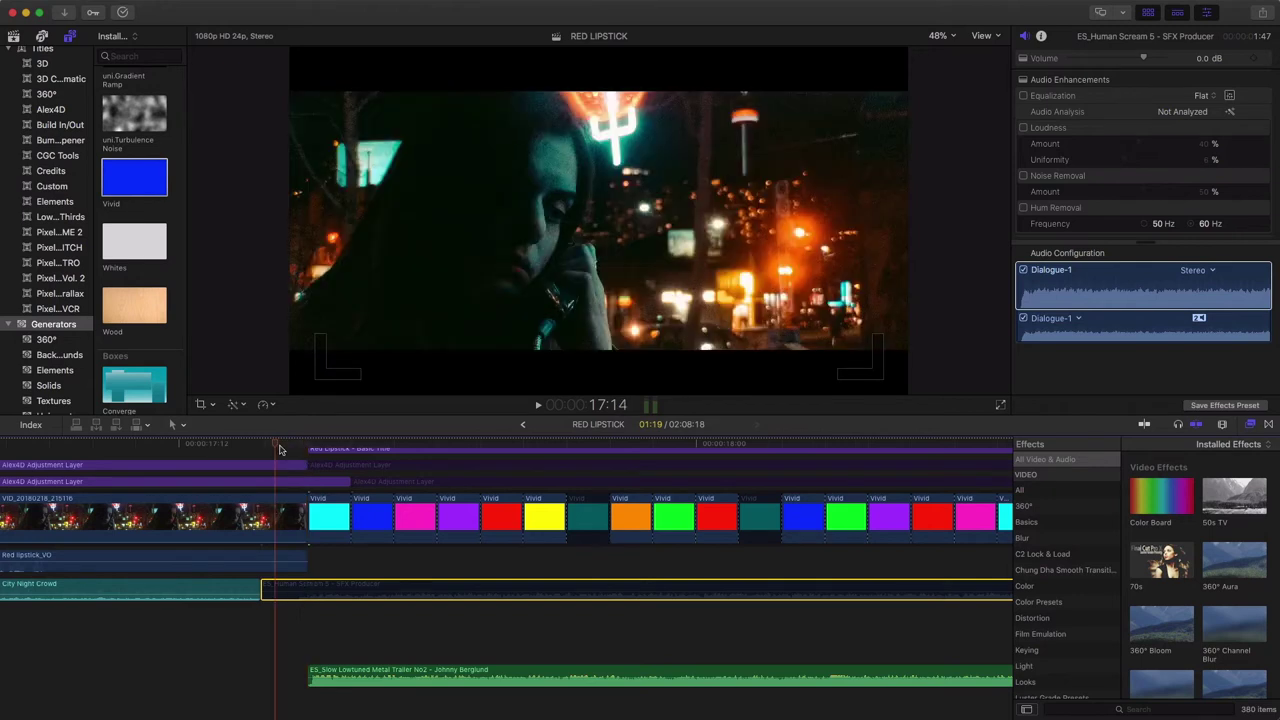
key(space)
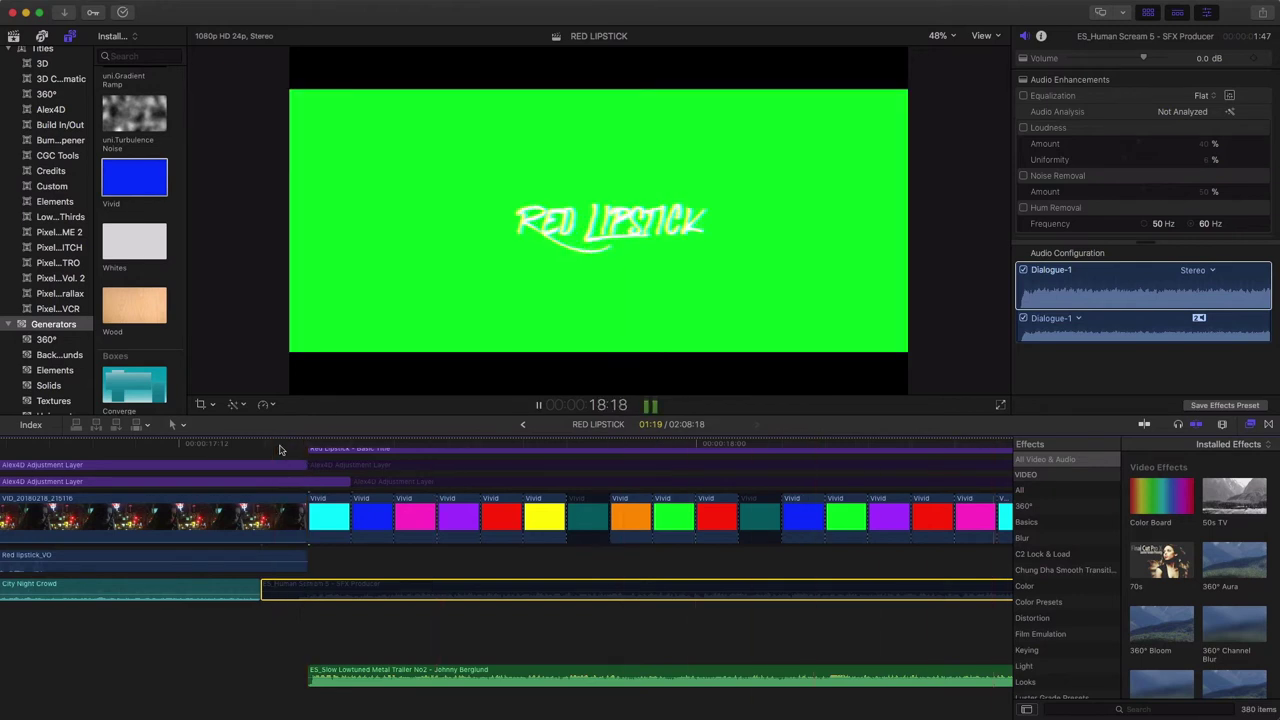
key(space)
scroll(232, 539, right, 5)
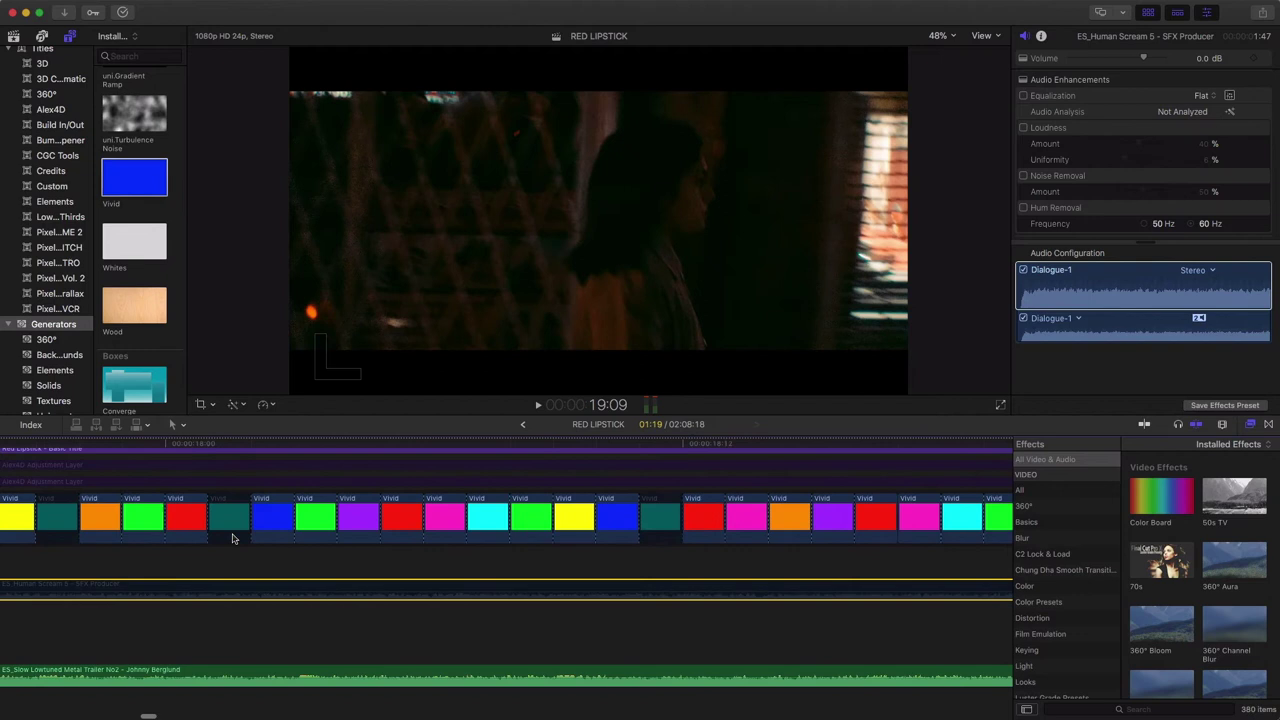
scroll(232, 539, left, 10)
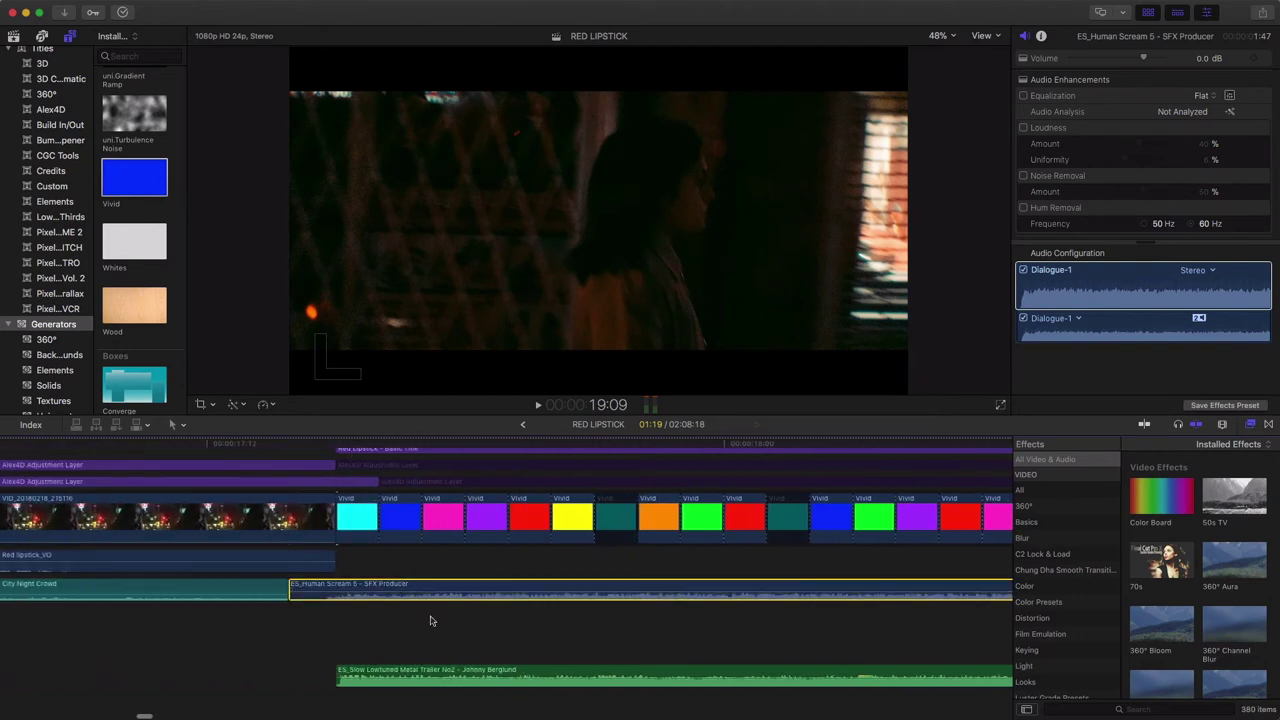
Disable the music clip, play the Human Scream effect alone over the titles, then reselect the Slow Lowtuned music.
click(428, 668)
key(v)
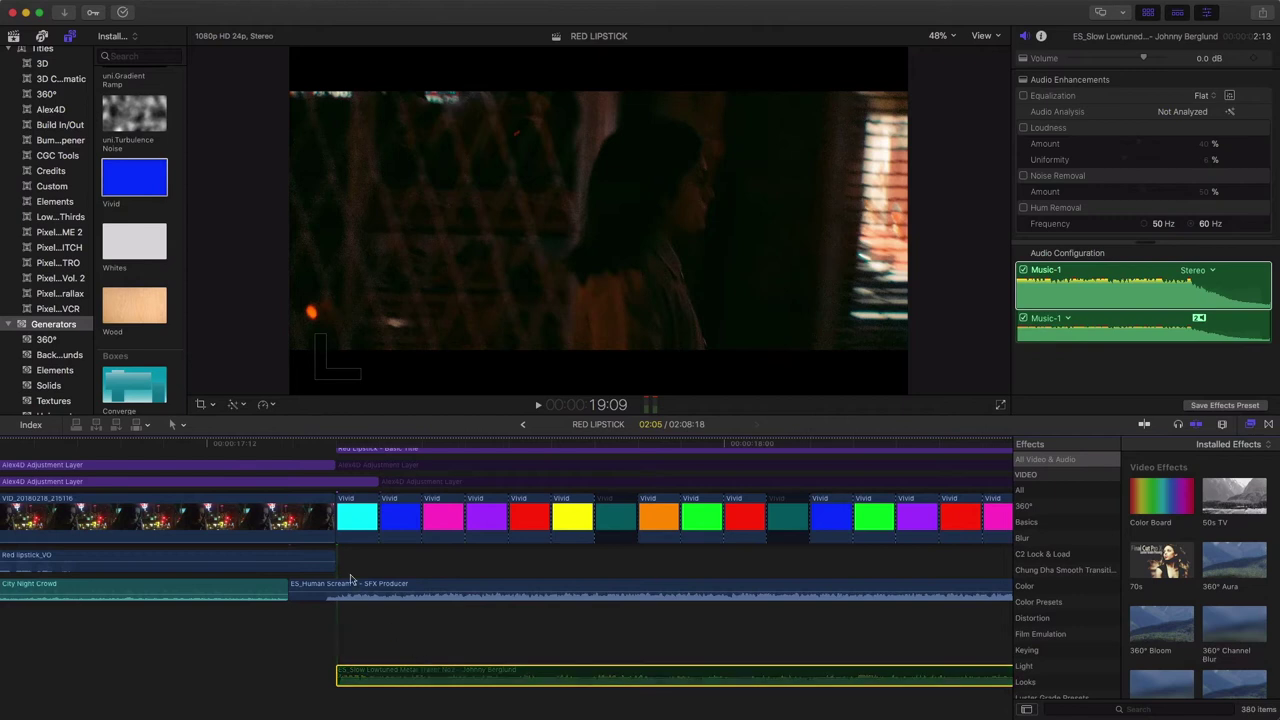
click(353, 587)
key(space)
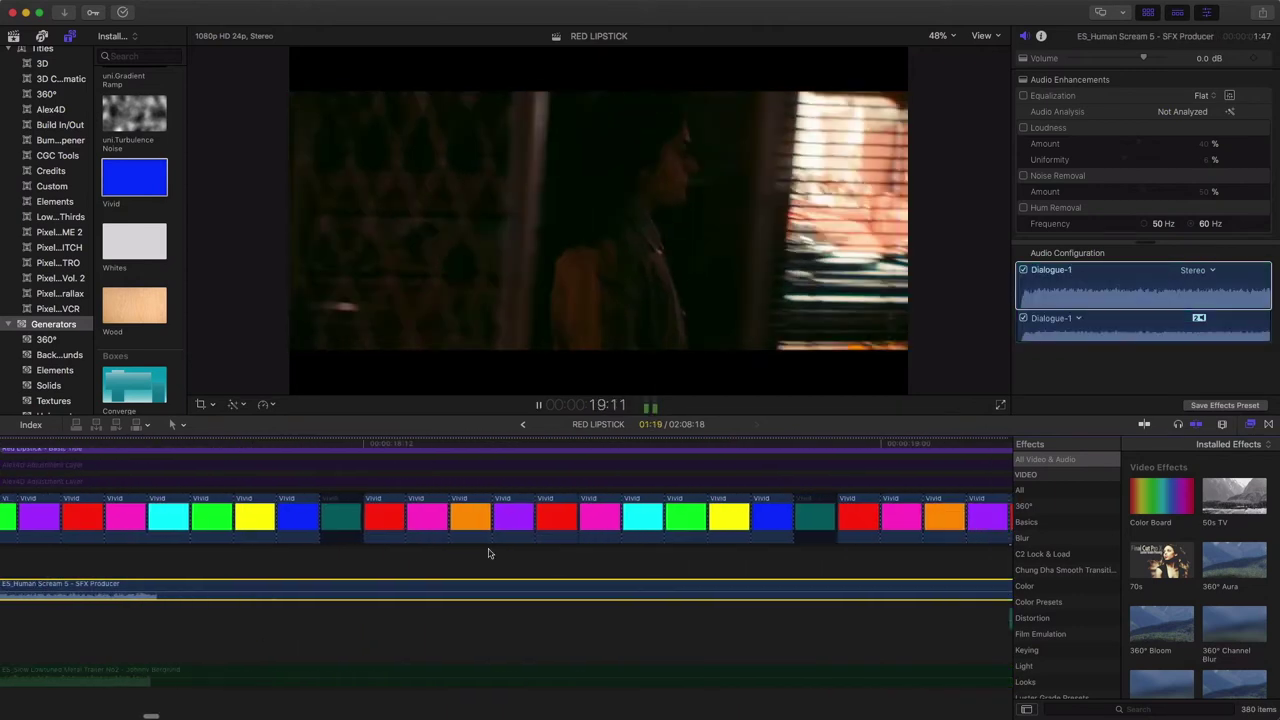
key(space)
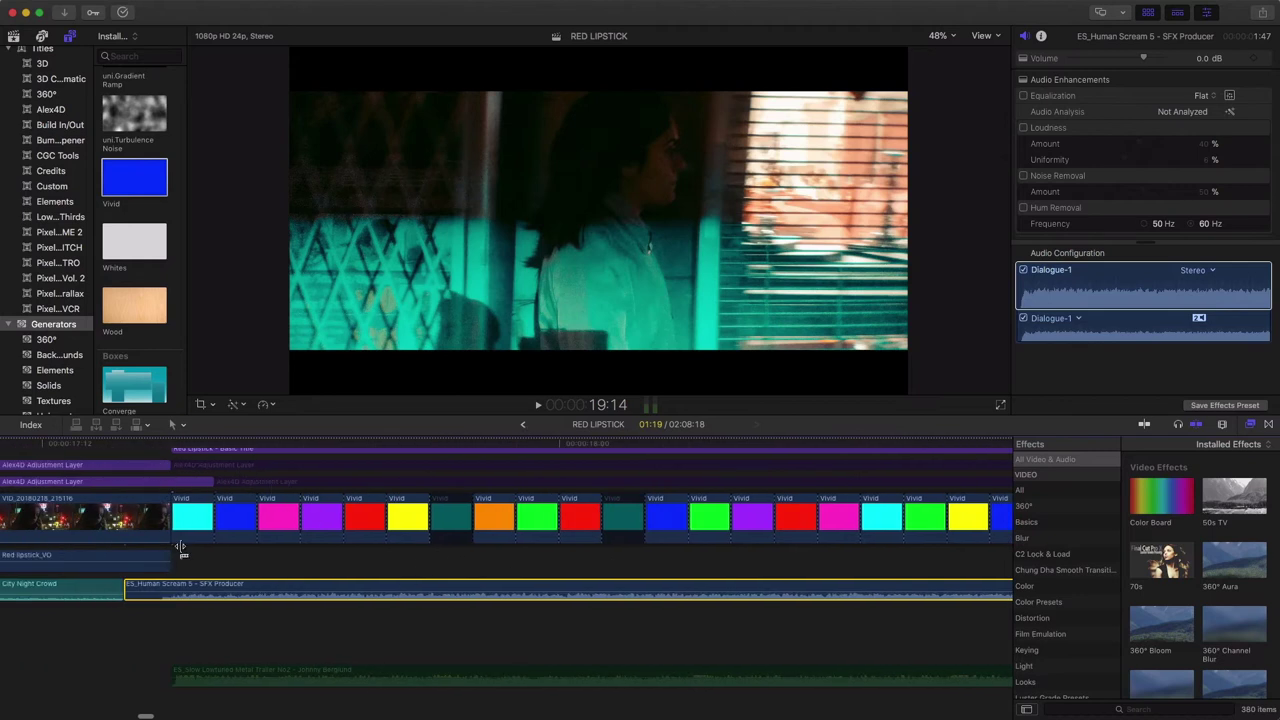
click(216, 672)
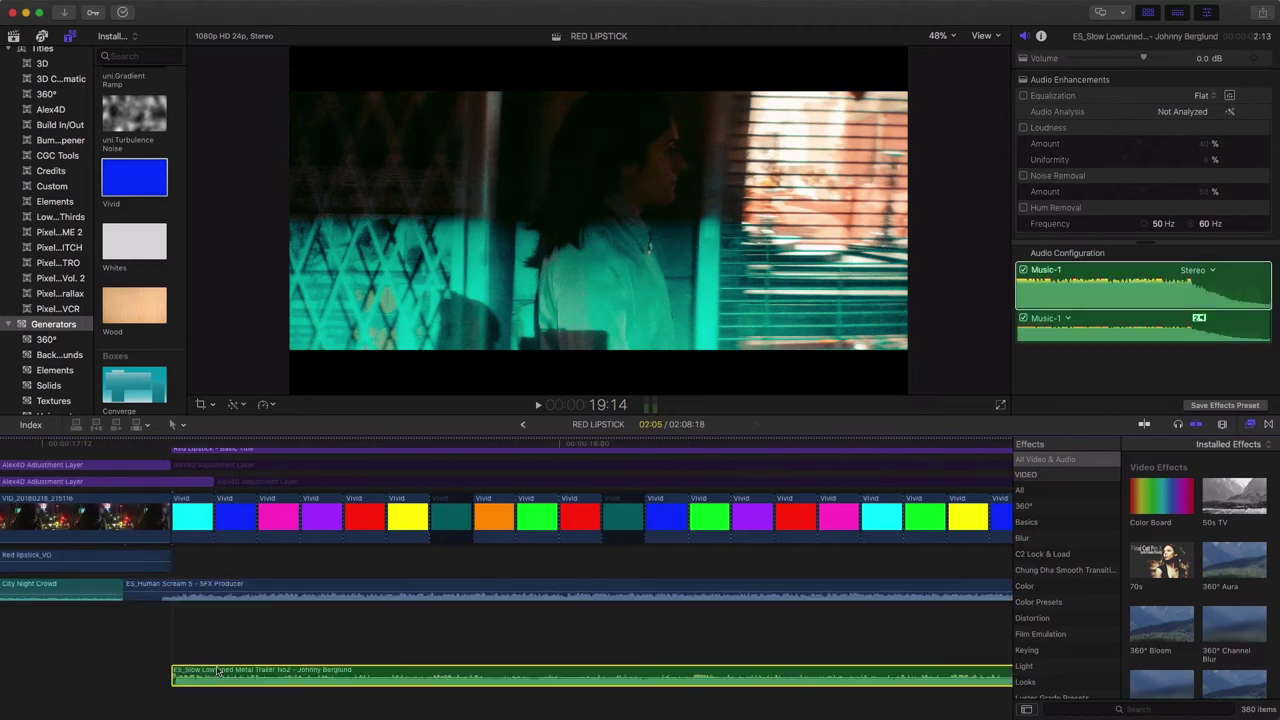
Play the RED LIPSTICK title cards from just before them, then scrub back to the title's start.
drag(156, 445, 62, 445)
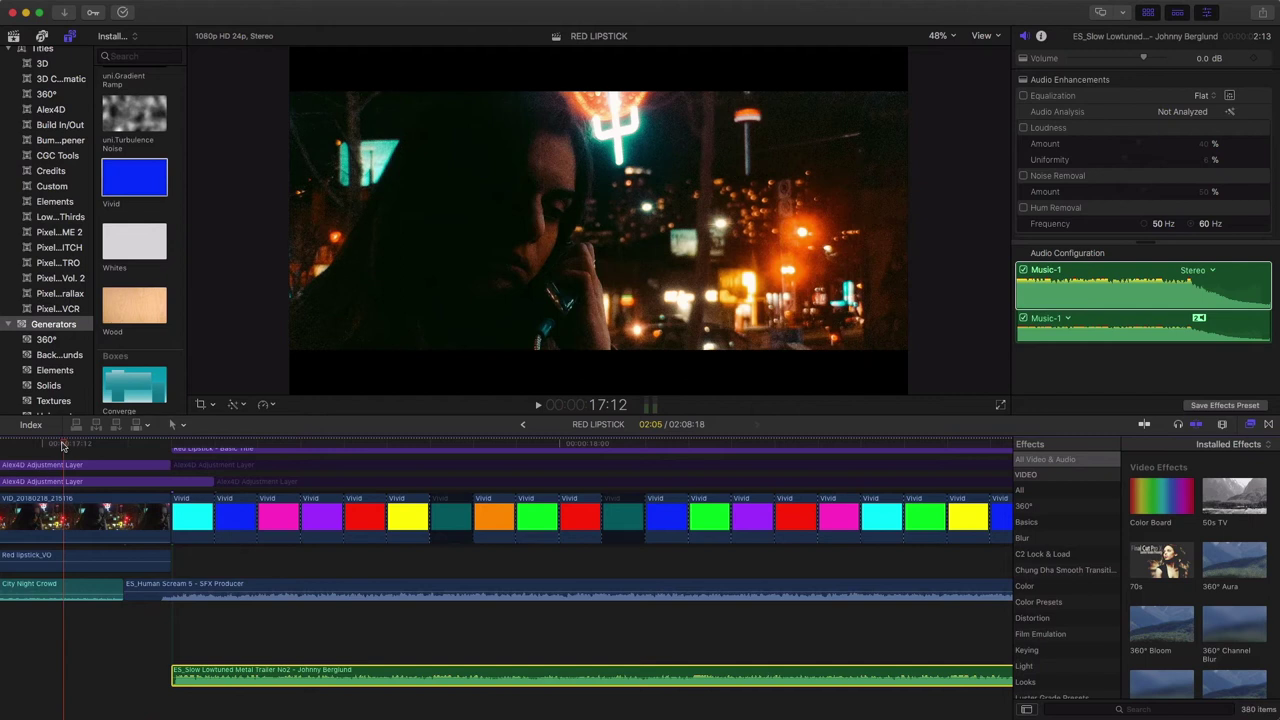
key(space)
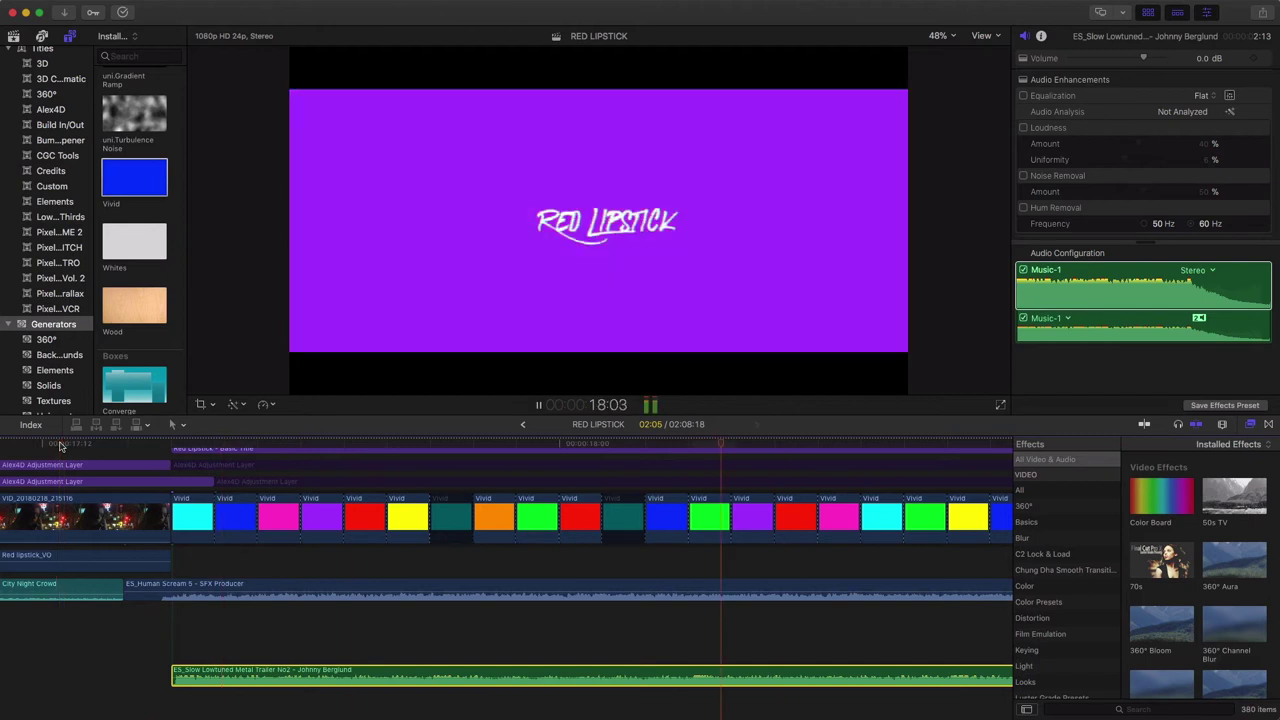
key(space)
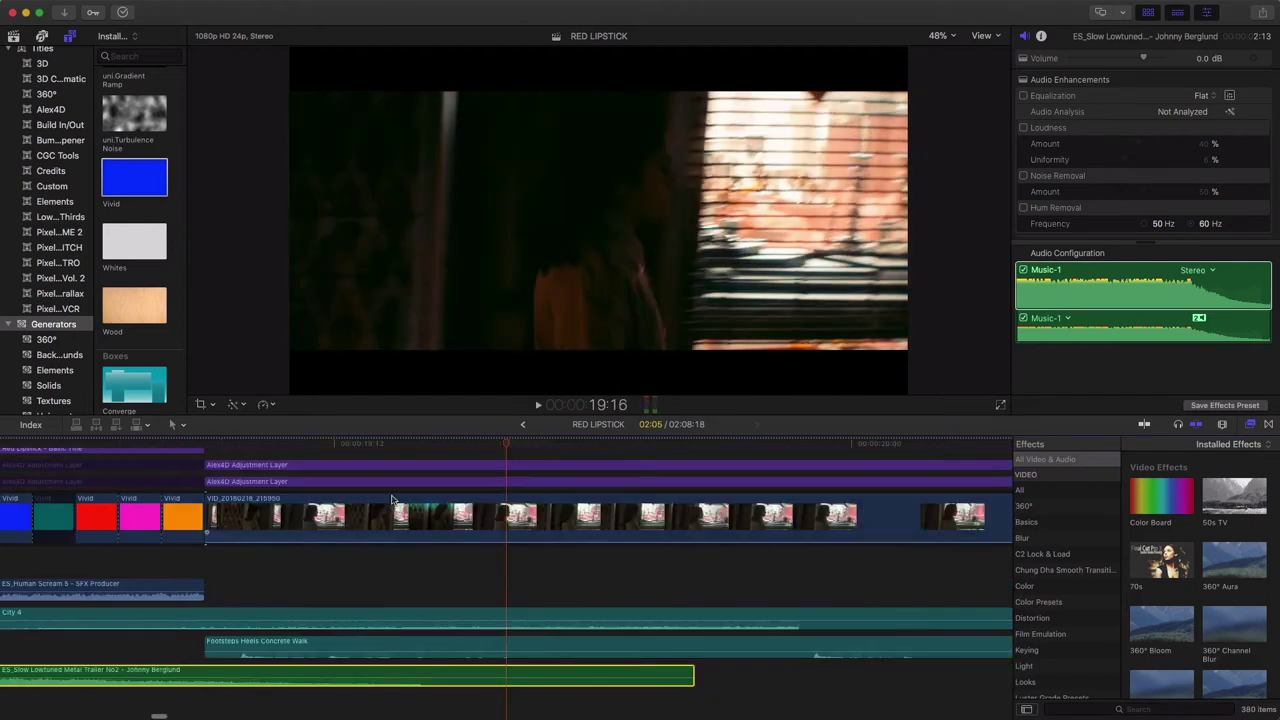
scroll(195, 494, left, 3)
scroll(195, 494, left, 10)
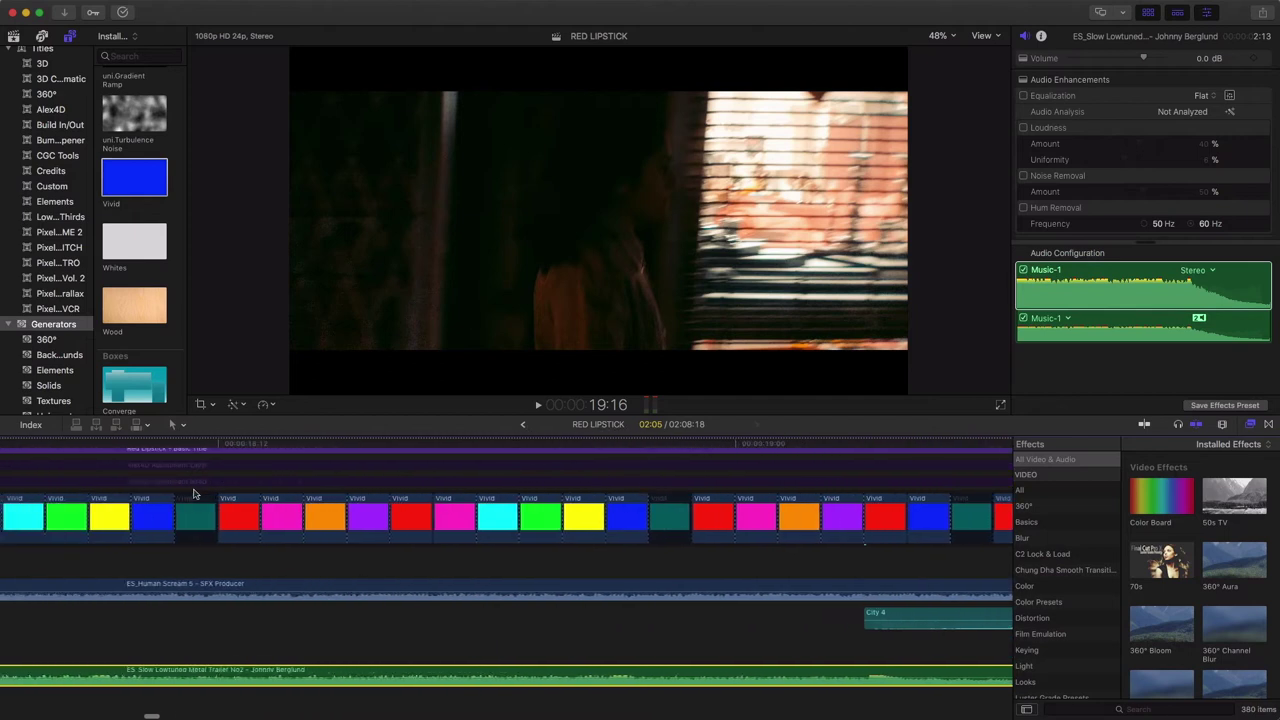
scroll(195, 494, up, 2)
scroll(195, 494, left, 10)
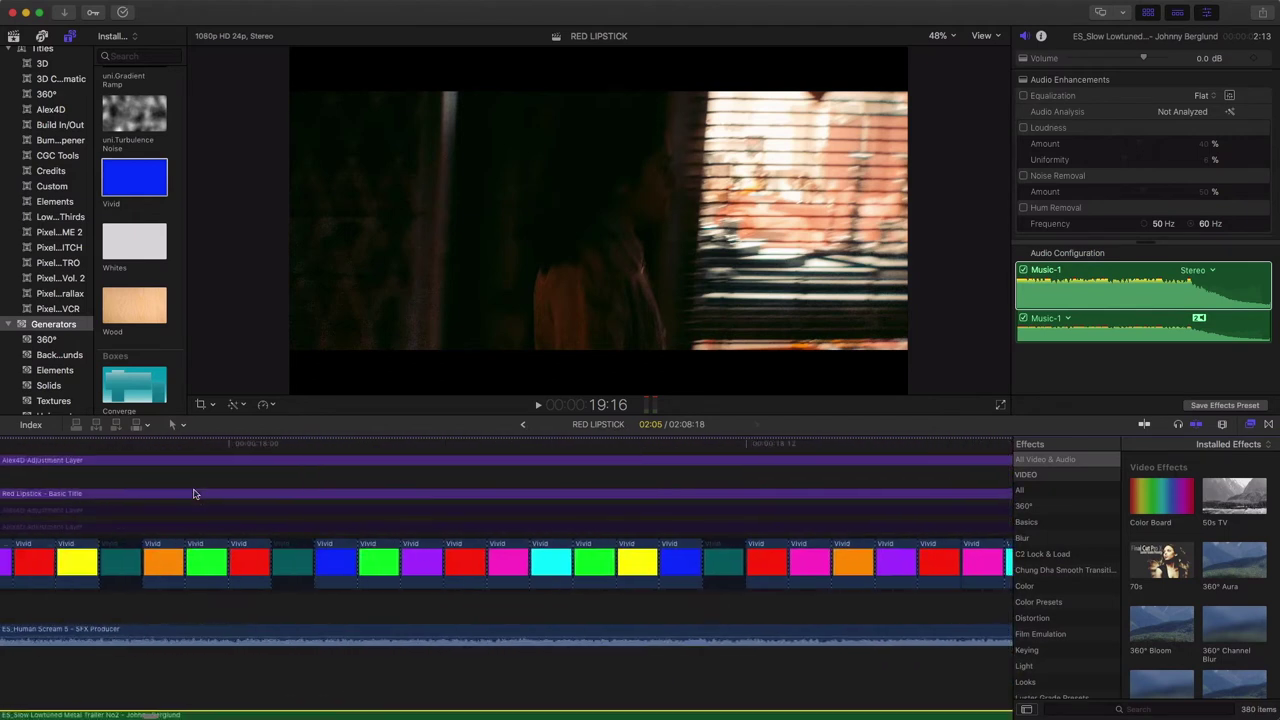
scroll(240, 500, right, 15)
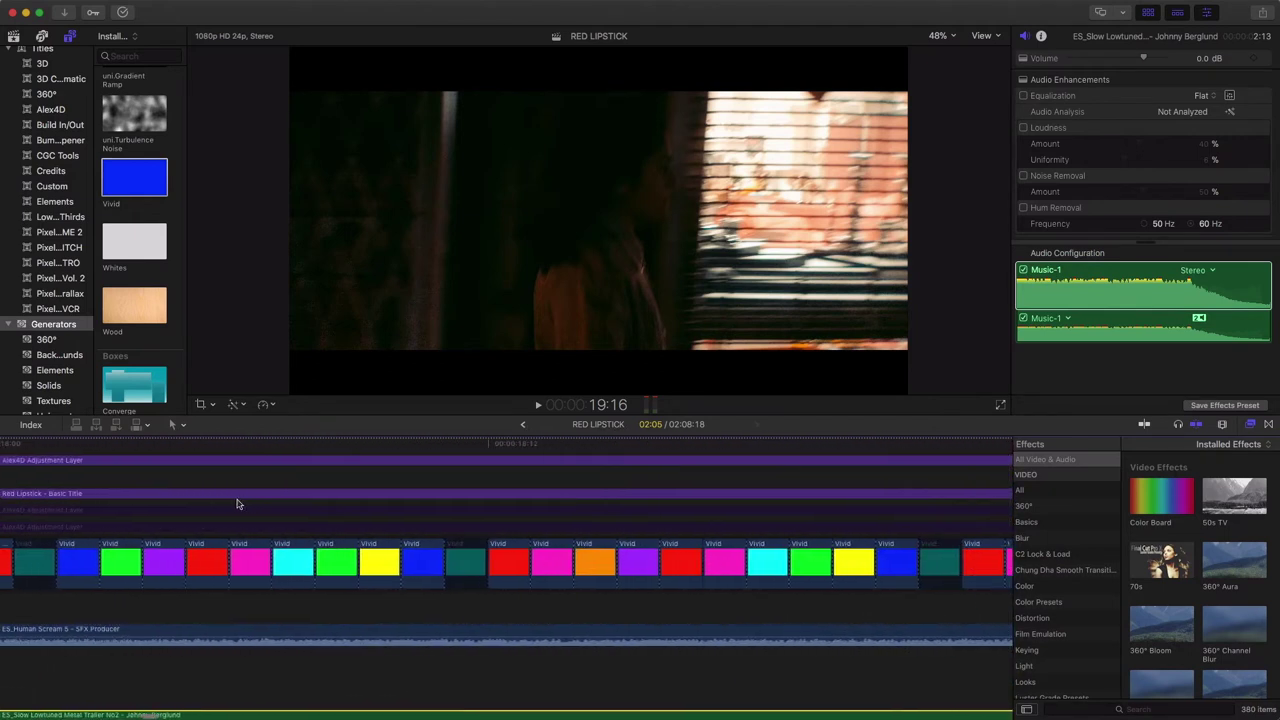
scroll(238, 503, right, 15)
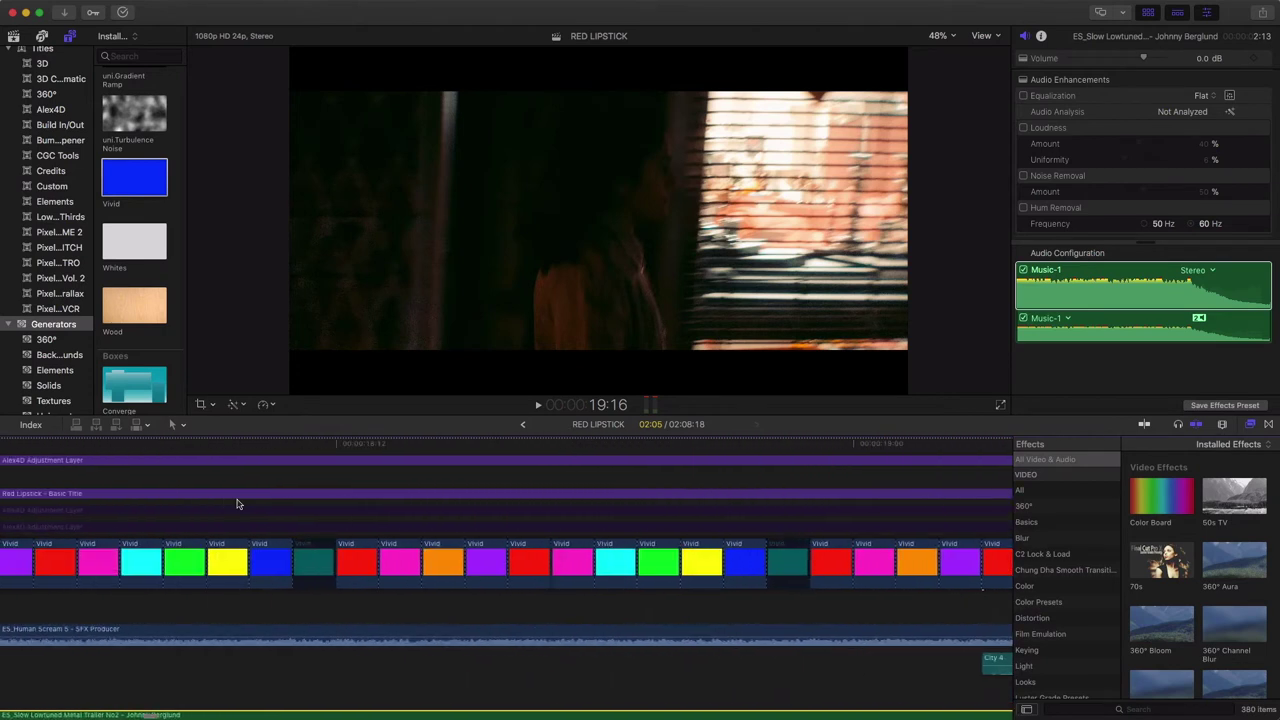
scroll(238, 503, down, 2)
scroll(238, 503, left, 10)
scroll(238, 503, right, 3)
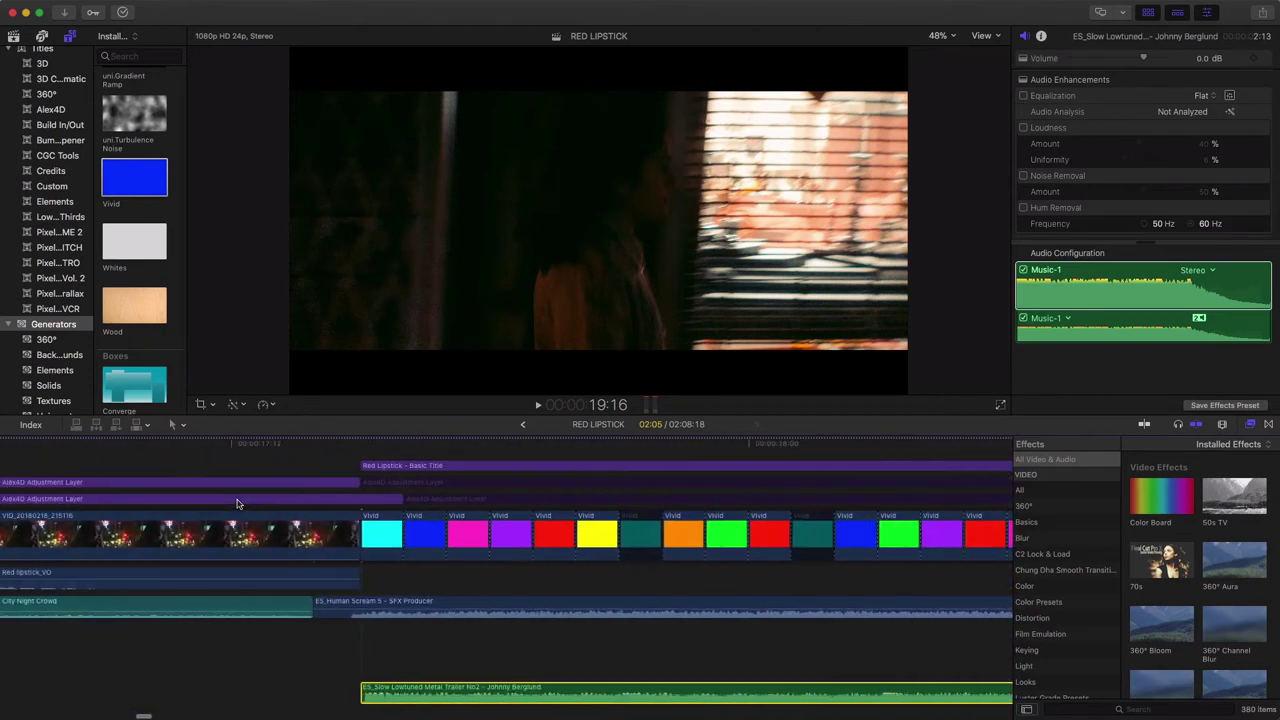
drag(338, 443, 375, 458)
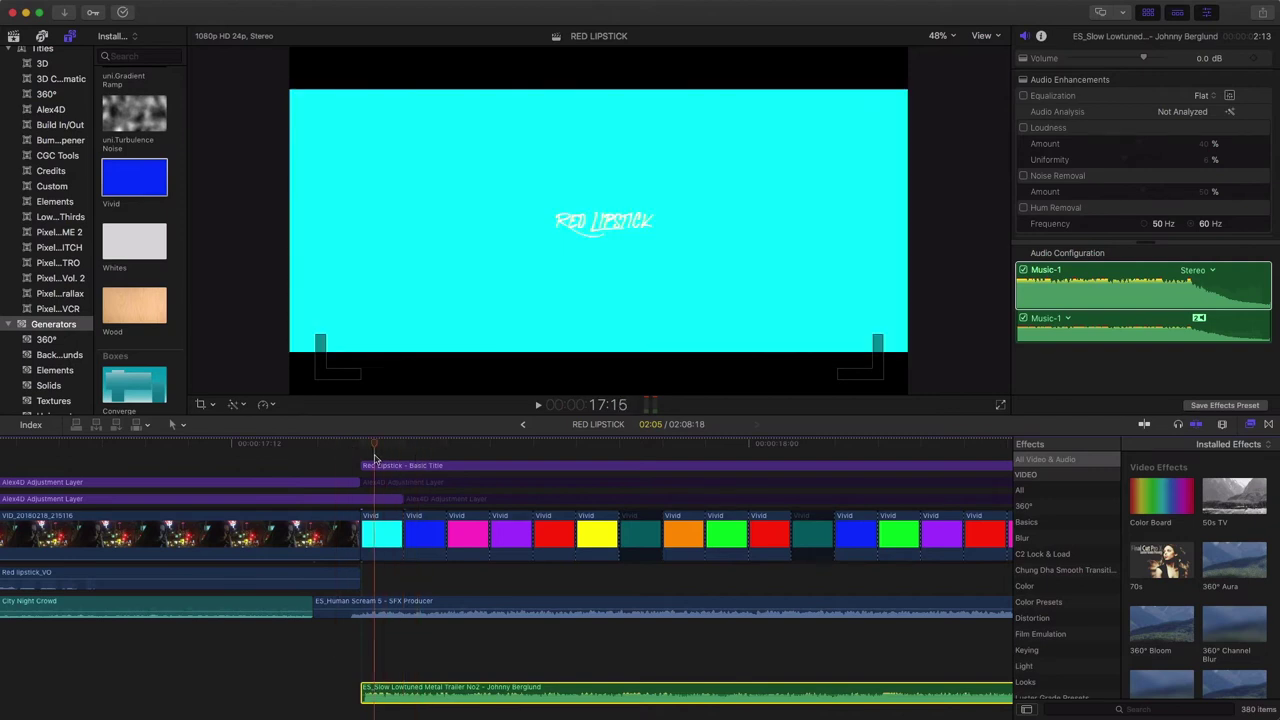
click(385, 542)
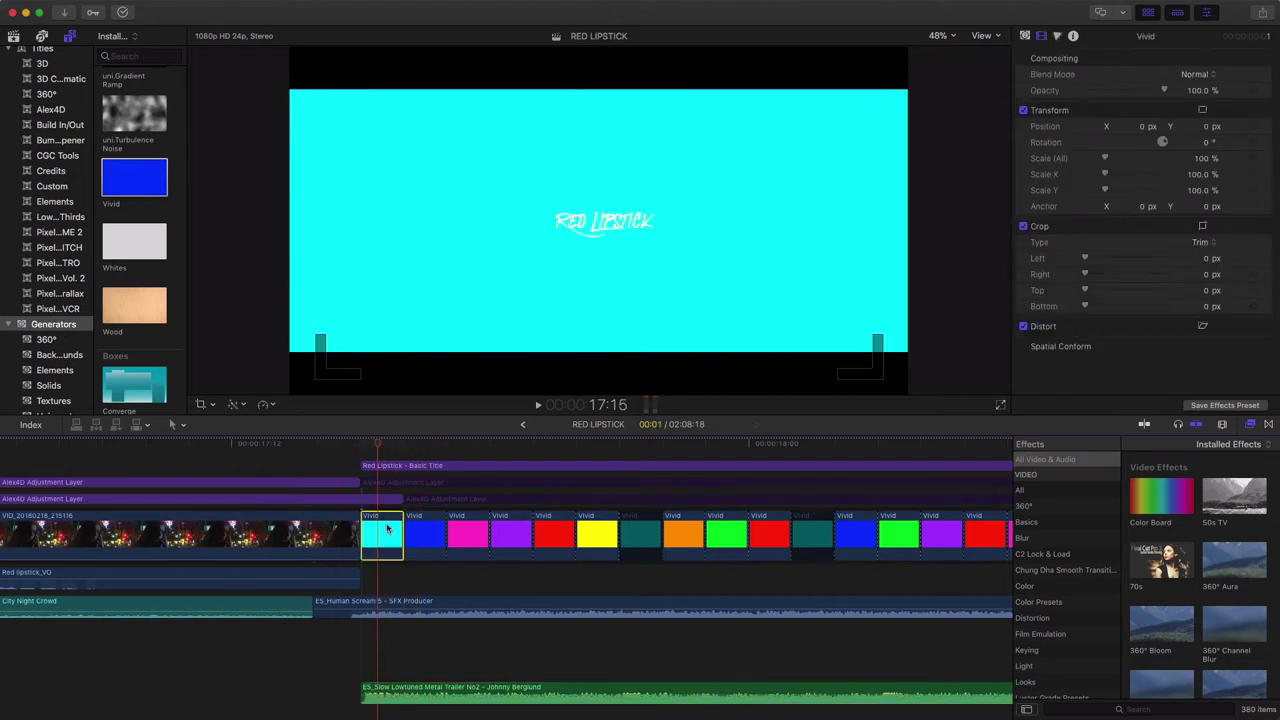
key(v)
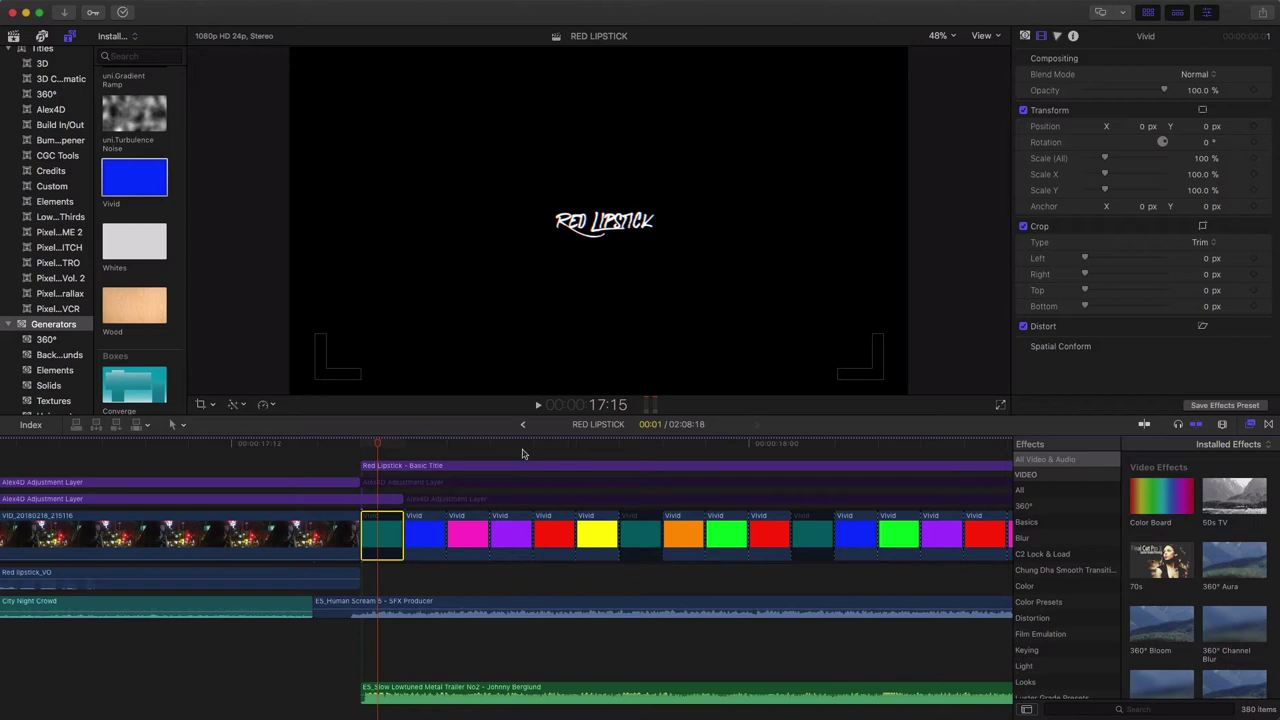
mouse_move(380, 444)
mouse_down()
mouse_move(358, 449)
mouse_move(428, 455)
mouse_move(366, 456)
mouse_up()
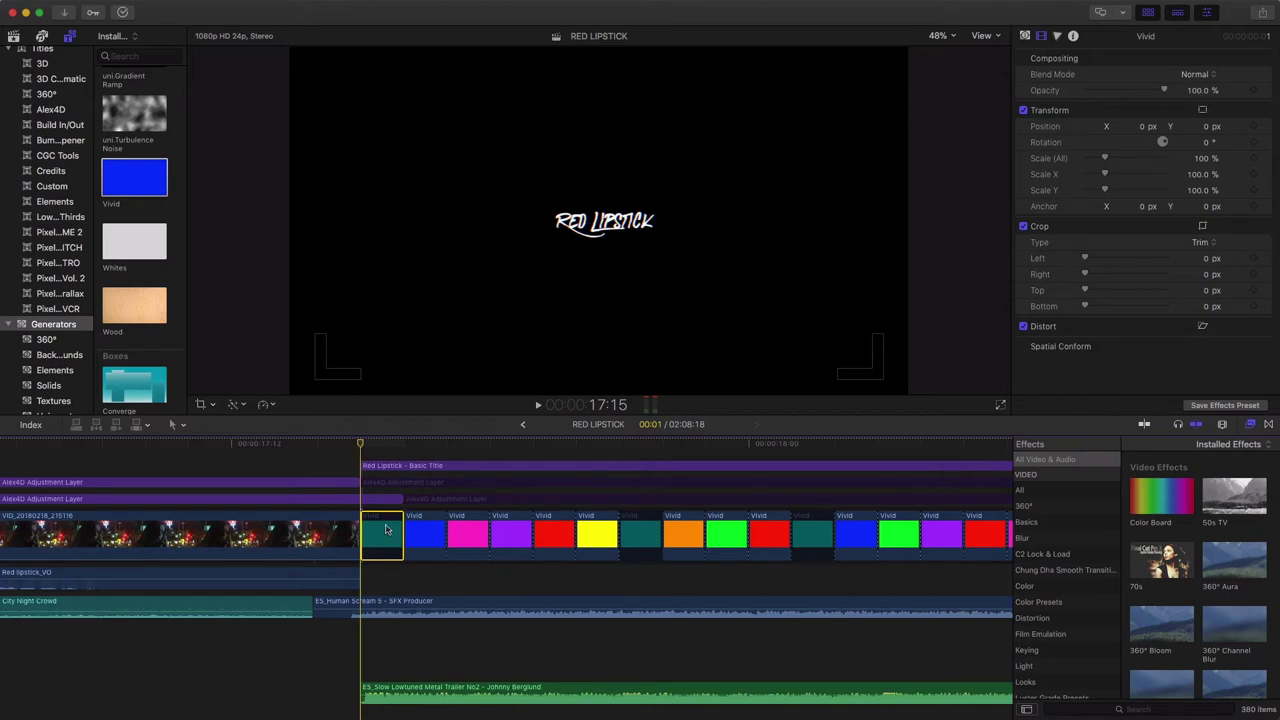
key(v)
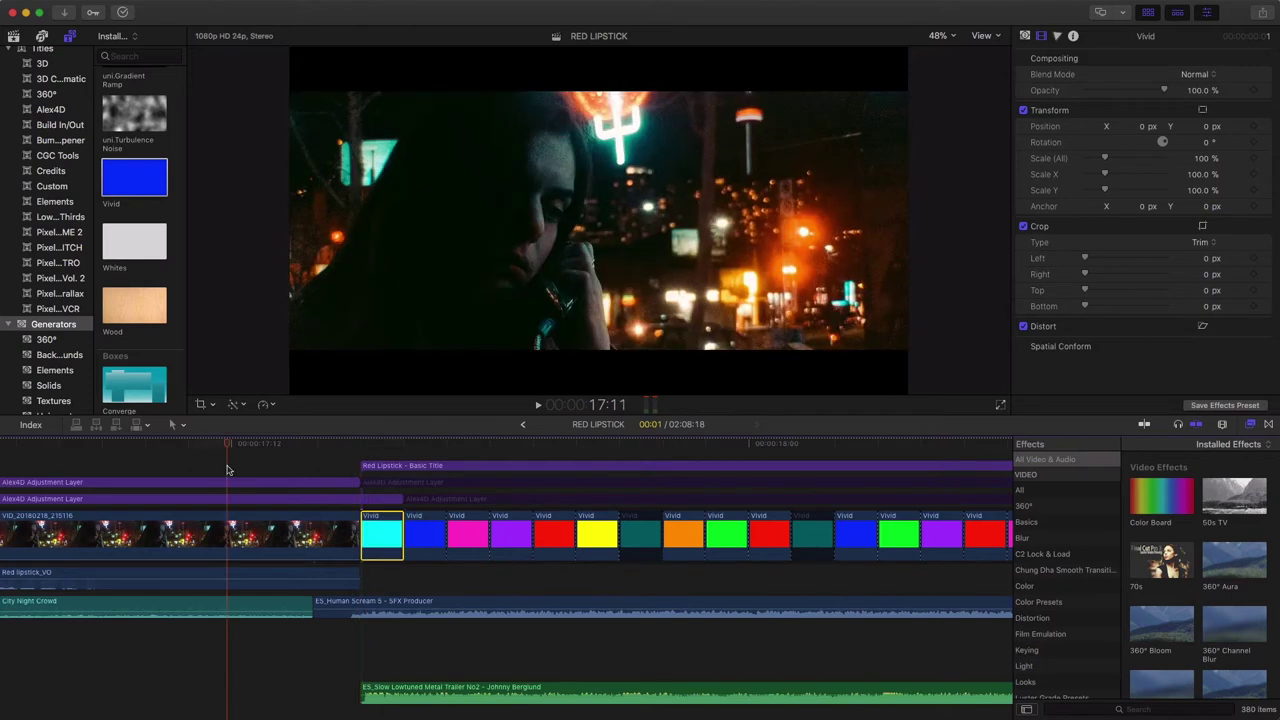
Replay the title sequence, then zoom the timeline out to the live-action clip.
key(space)
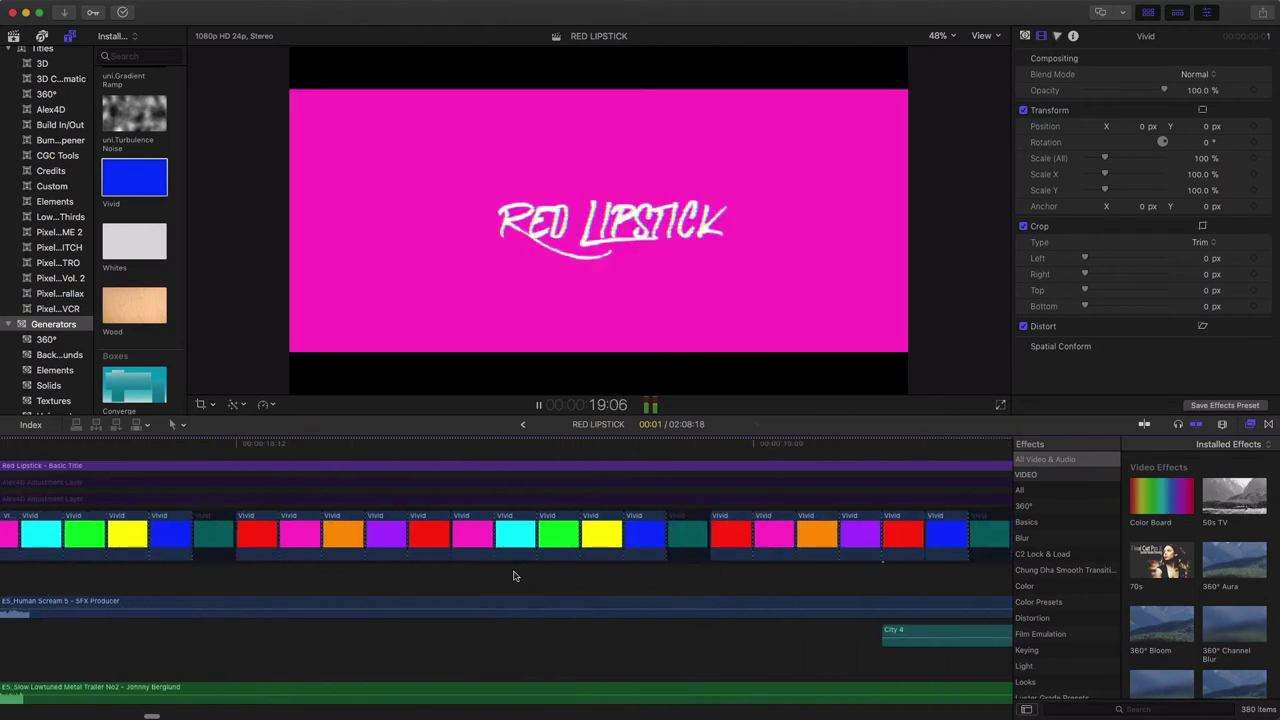
key(space)
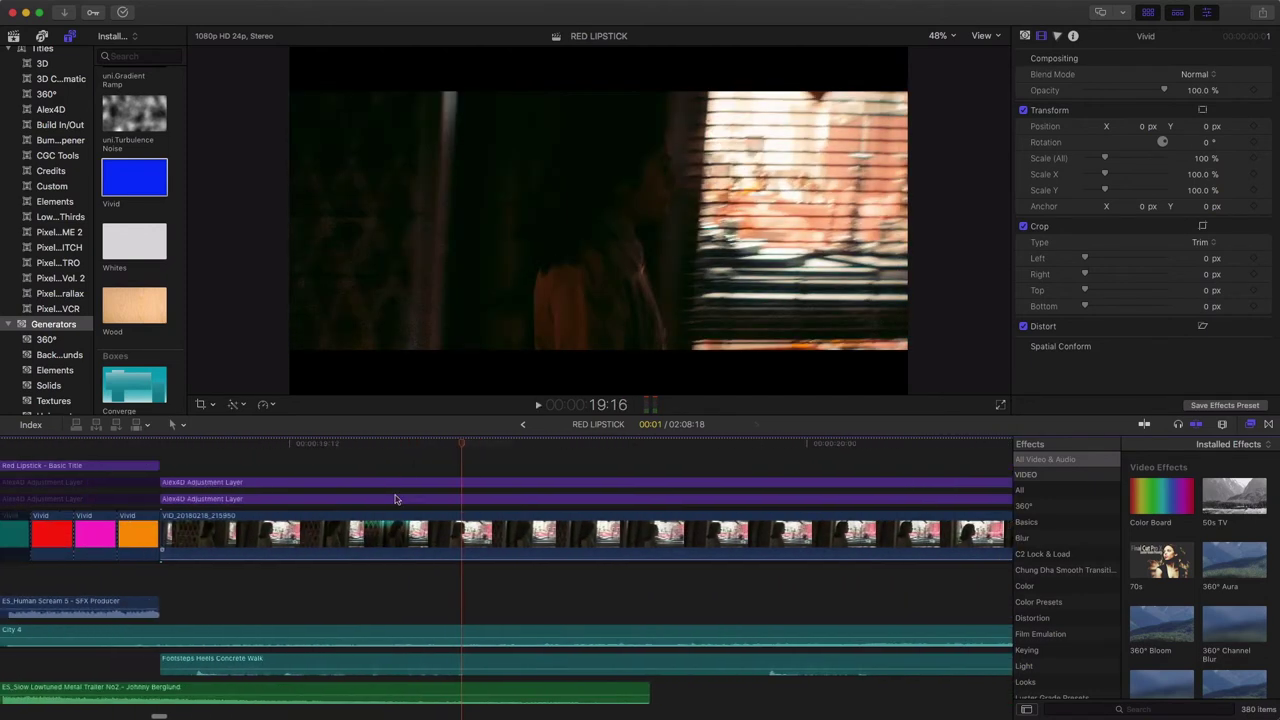
key(super+minus)
drag(215, 445, 186, 461)
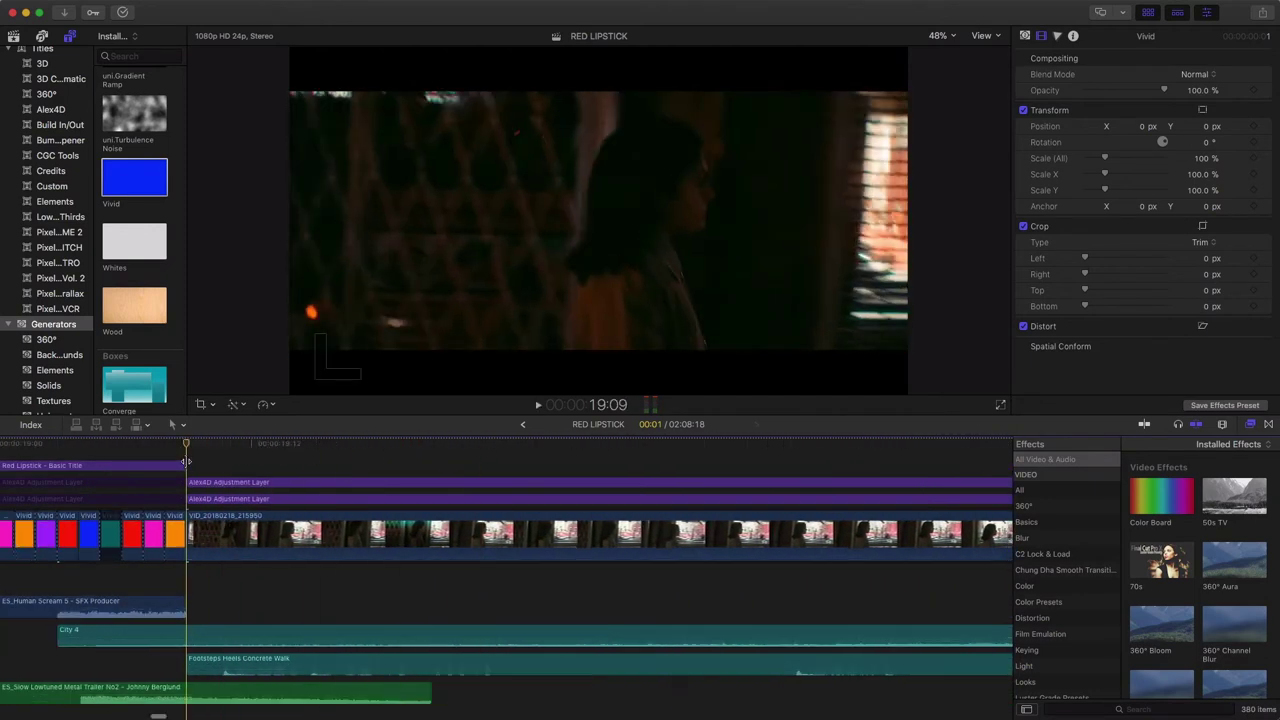
key(super+minus)
key(super+minus)
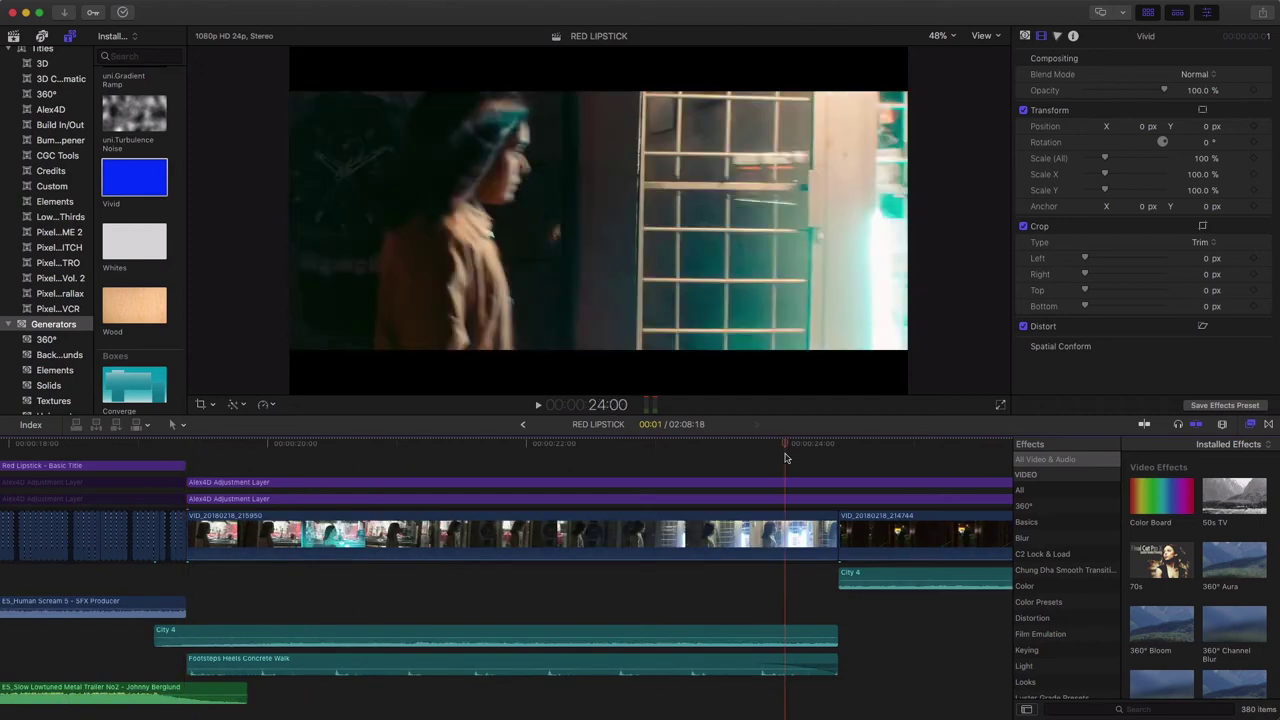
Raise the VID_20180218_215950 clip's volume to 12 dB and select the City 4 and Footsteps clips.
scroll(368, 700, down, 2)
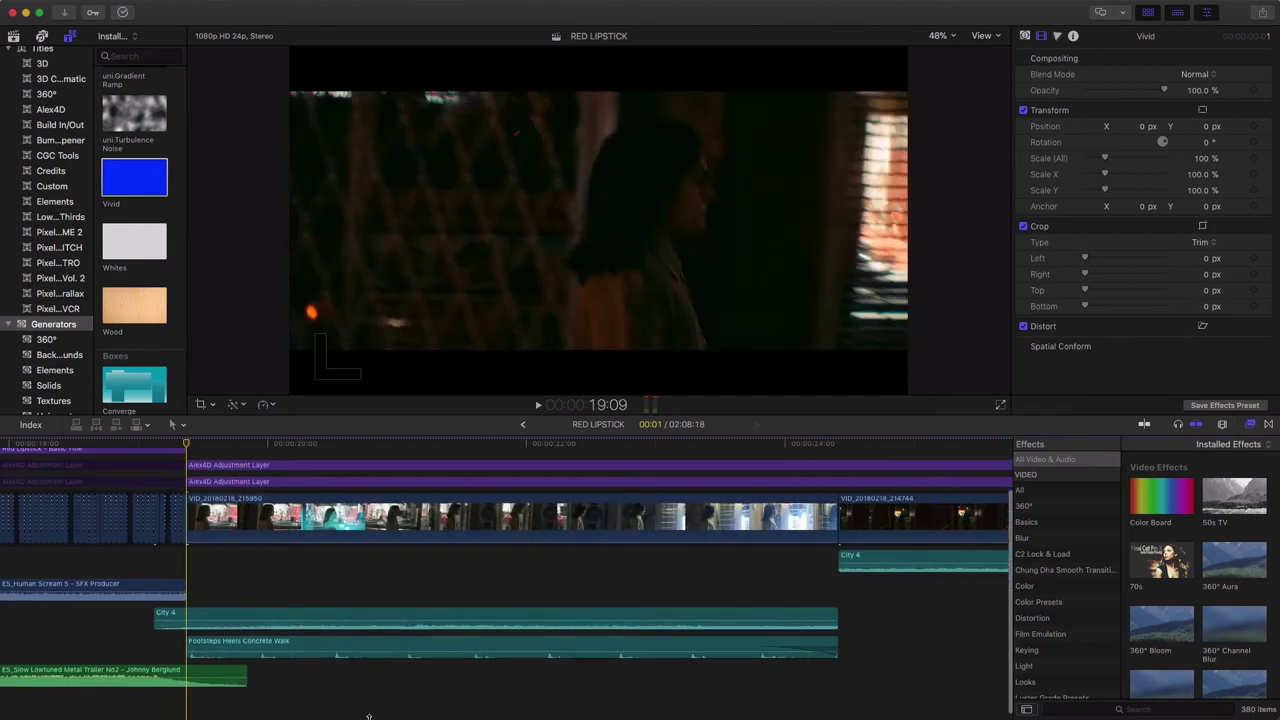
scroll(368, 716, down, 1)
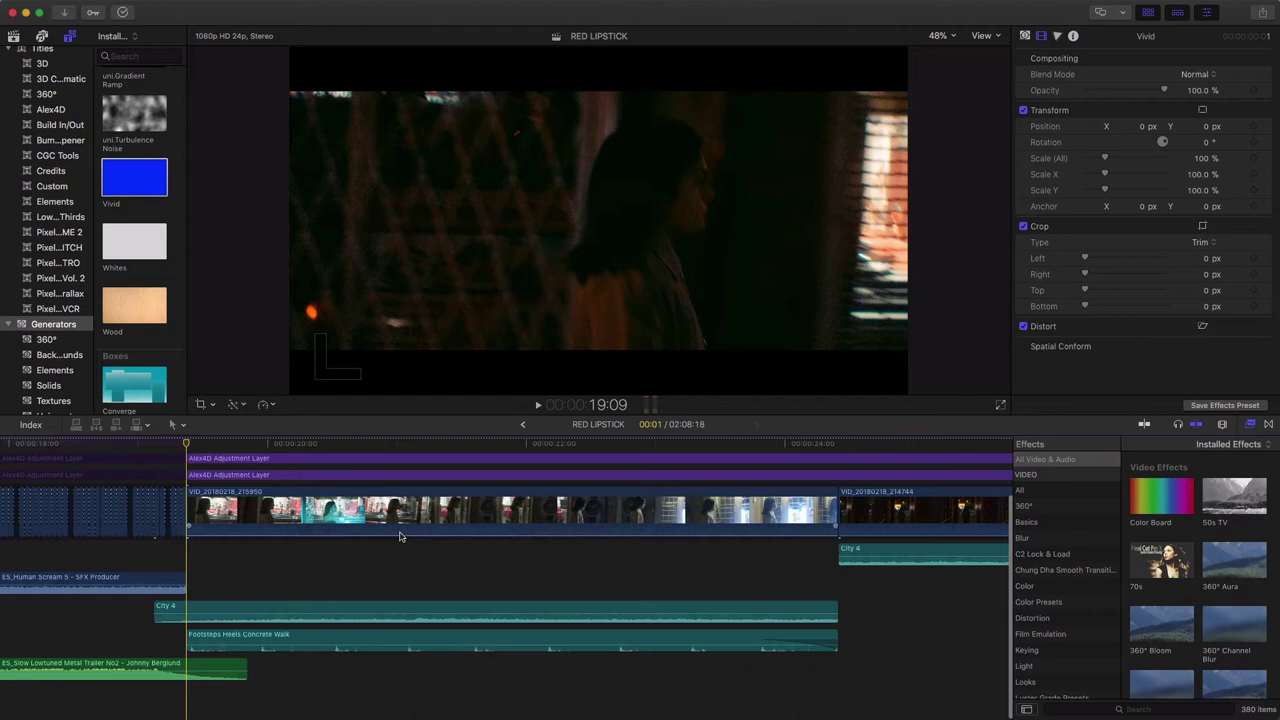
drag(398, 535, 398, 532)
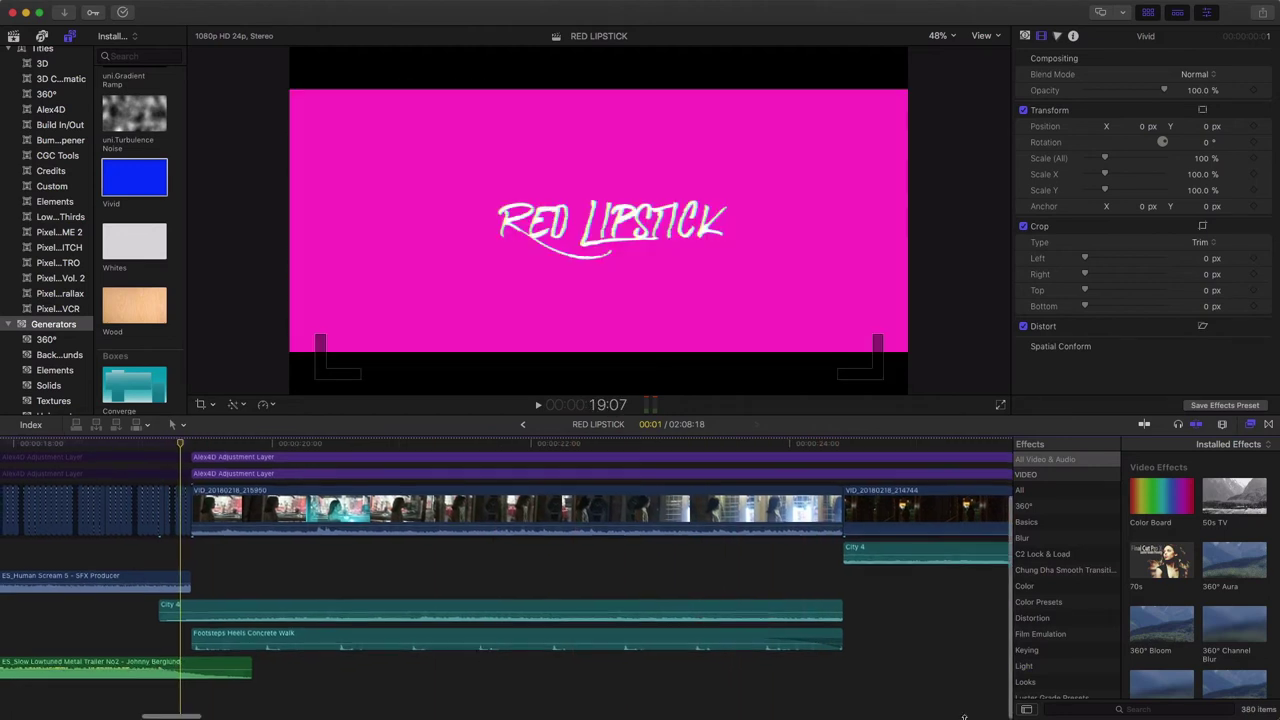
drag(858, 678, 528, 578)
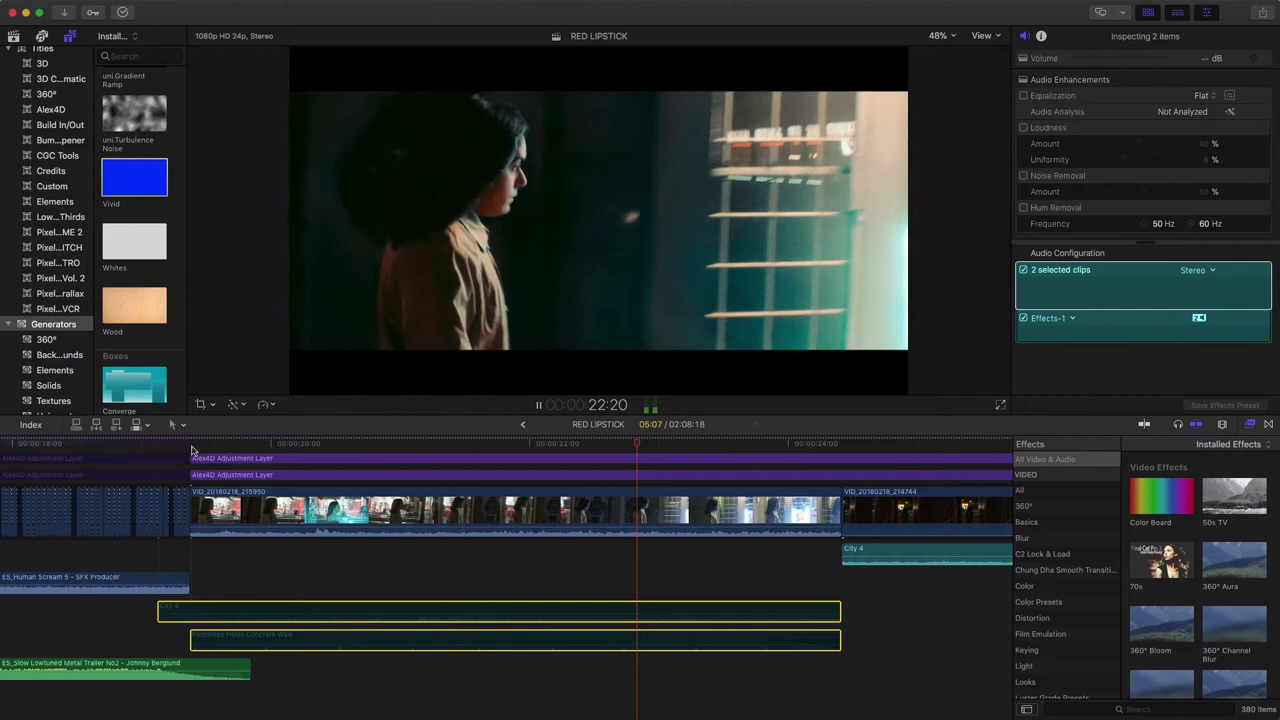
Set the City 4 and Footsteps clips' volume to 0 dB and deselect them.
key(space)
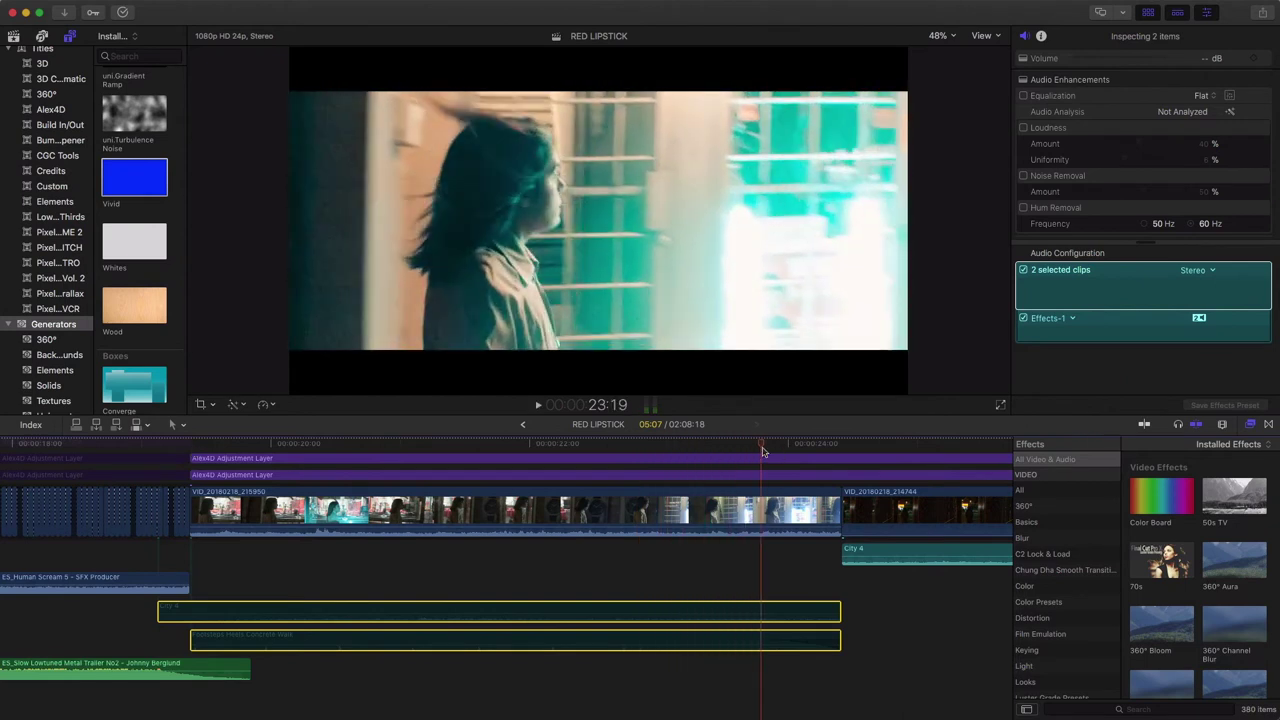
drag(510, 521, 509, 636)
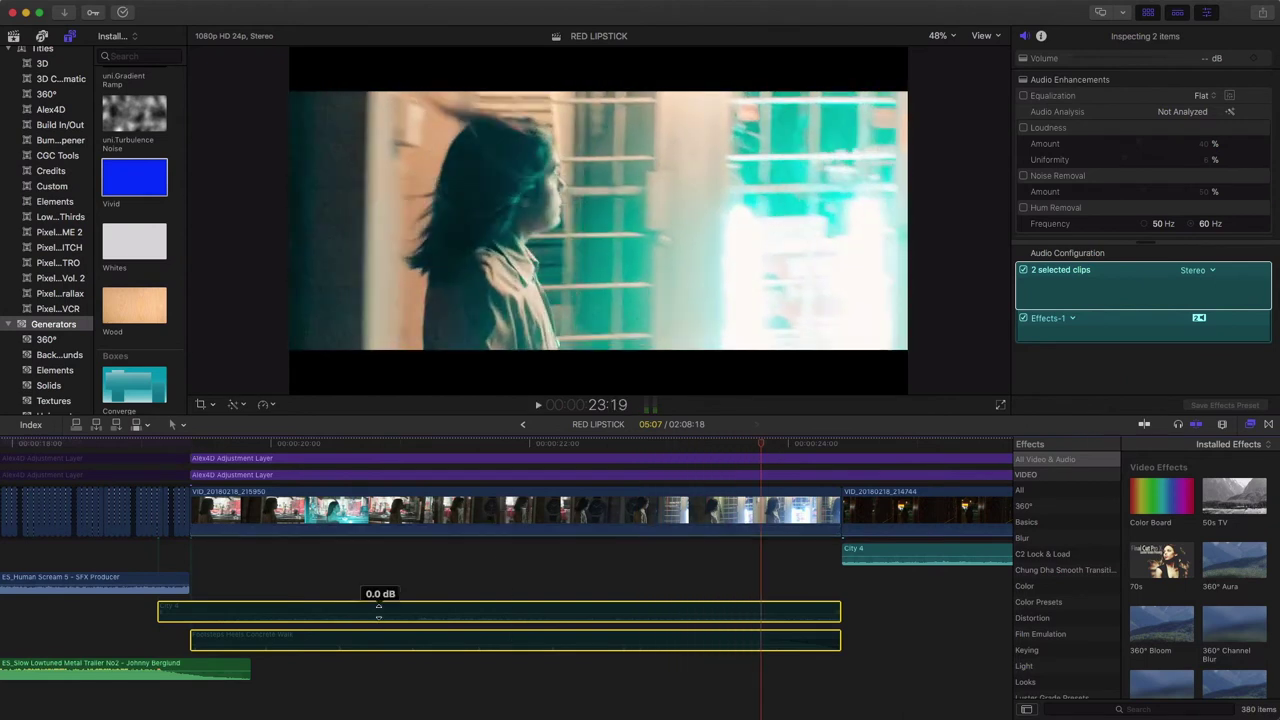
drag(378, 607, 378, 607)
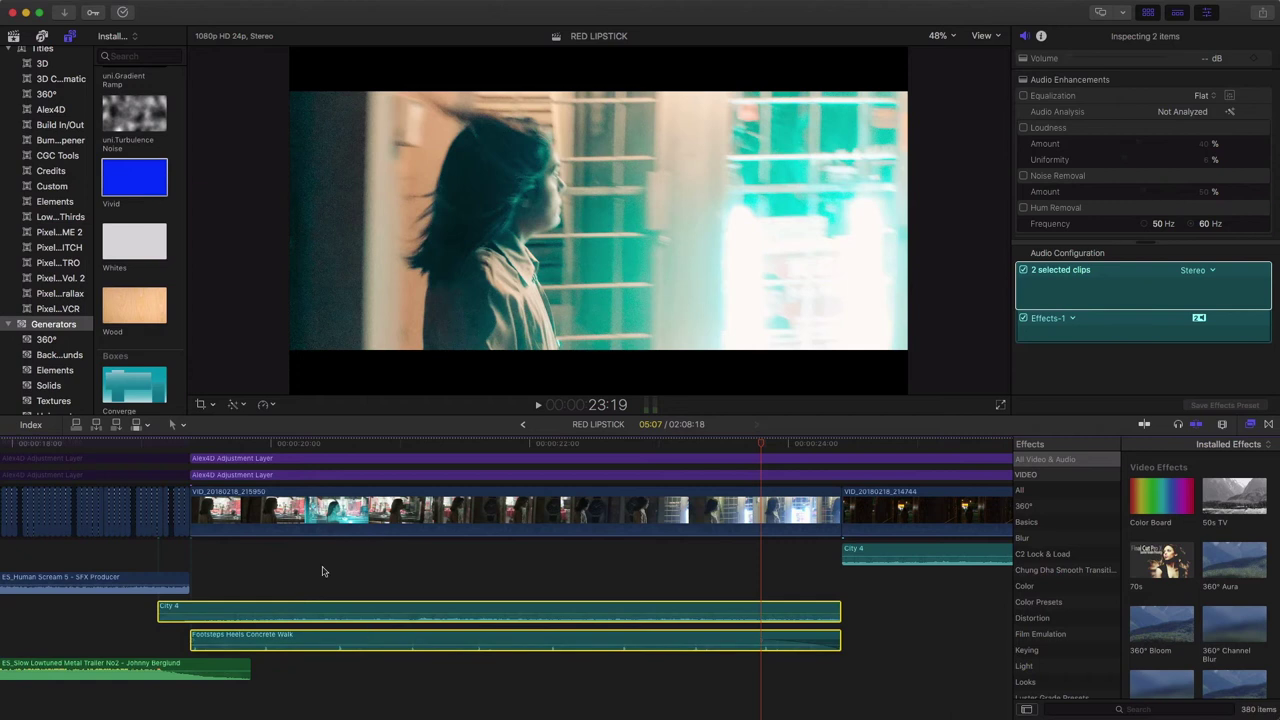
click(322, 571)
Select the Alex4D Adjustment Layer, return the browser to Titles and Generators, and play the RED LIPSTICK title.
click(190, 443)
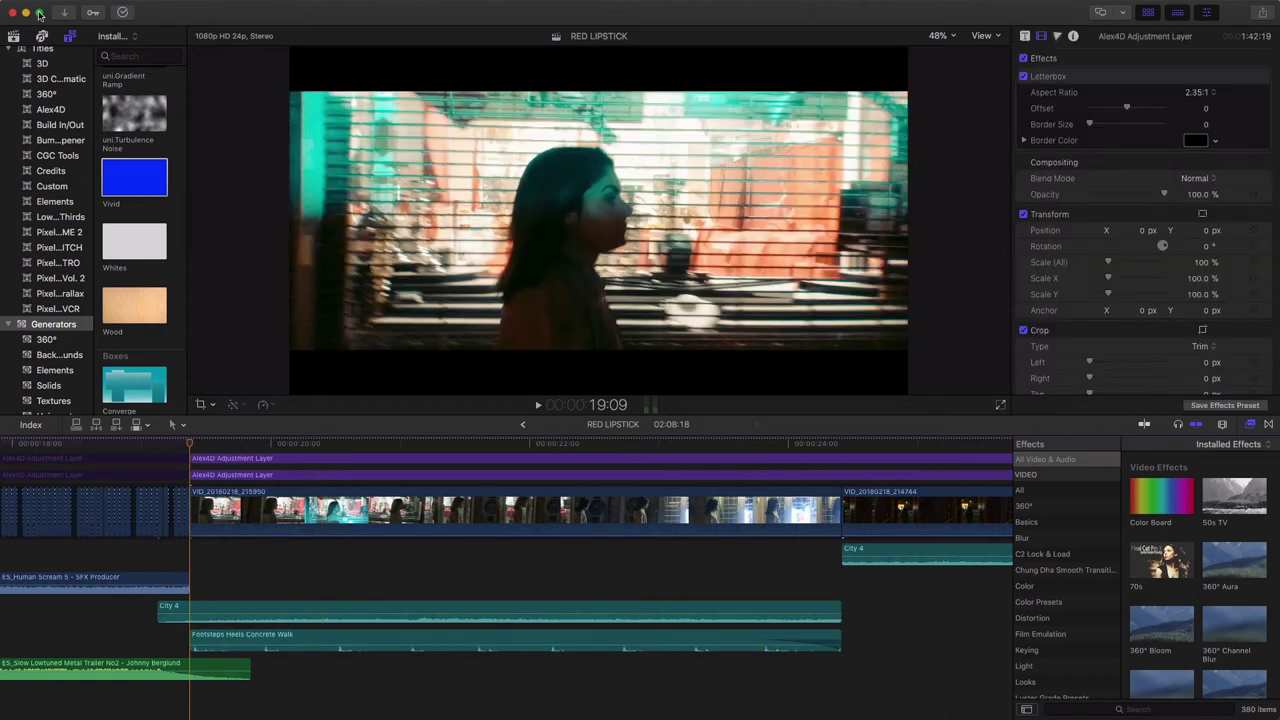
key(super+shift+1)
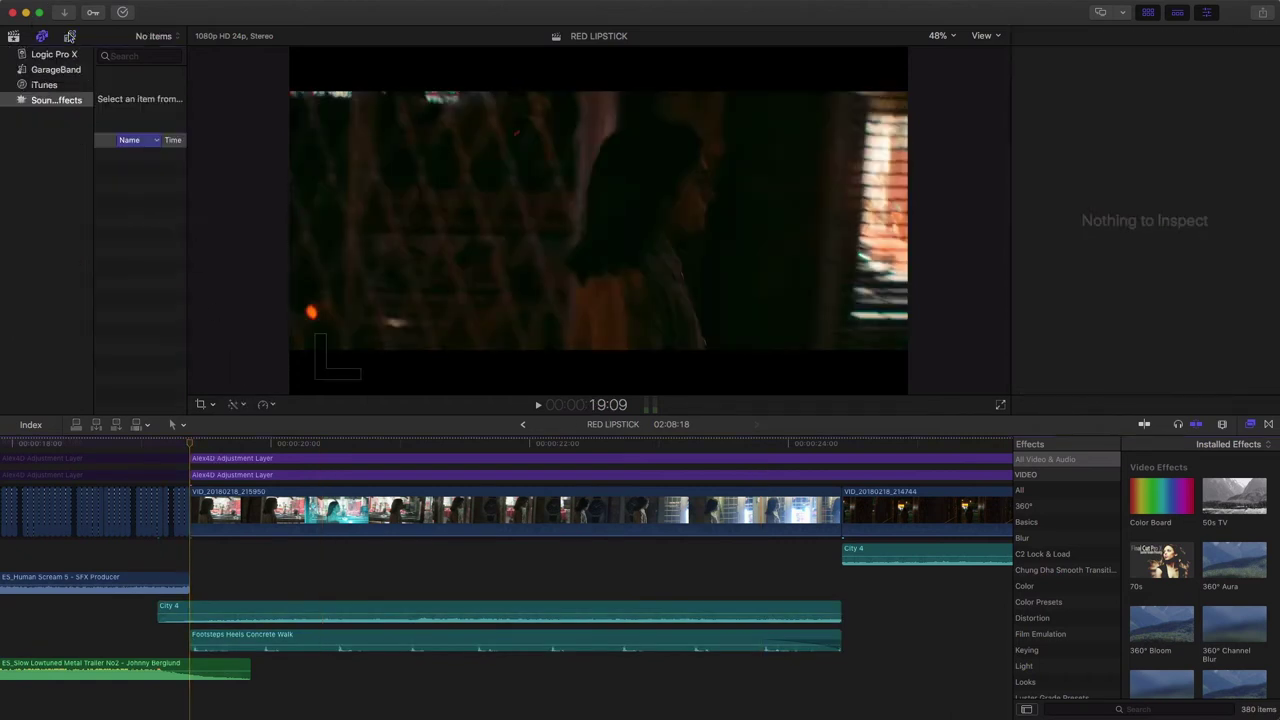
click(69, 36)
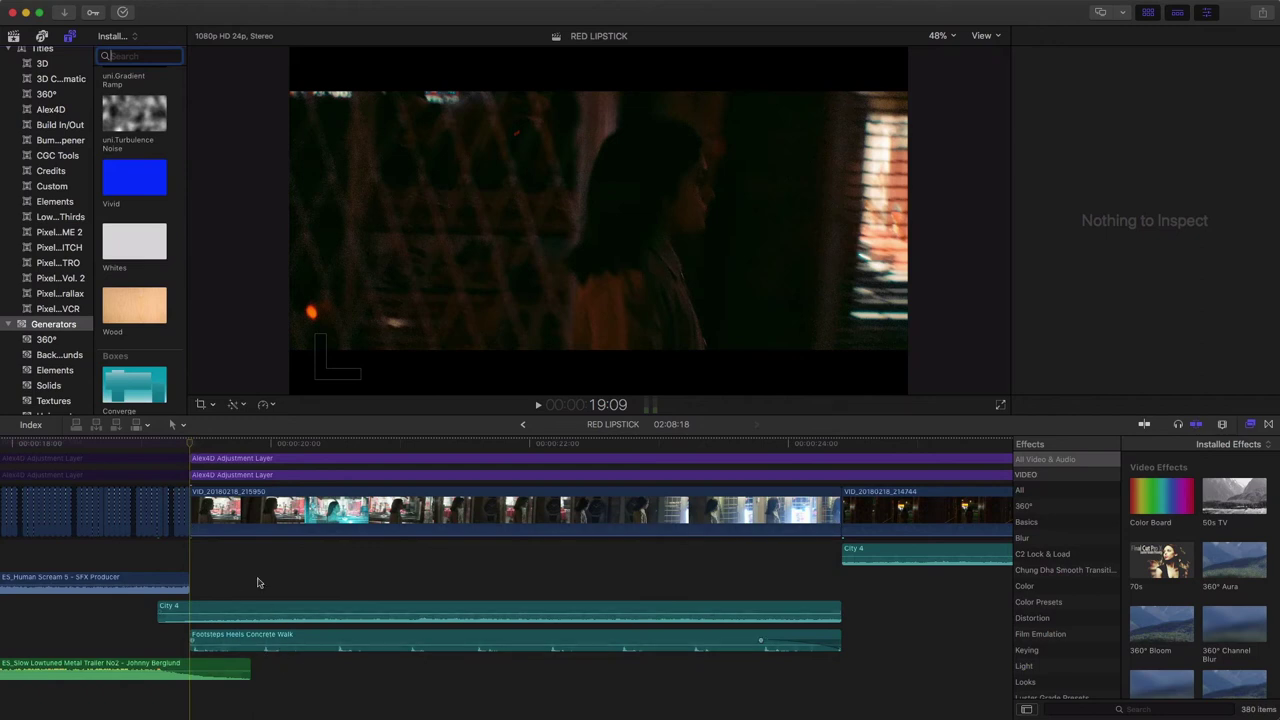
click(181, 503)
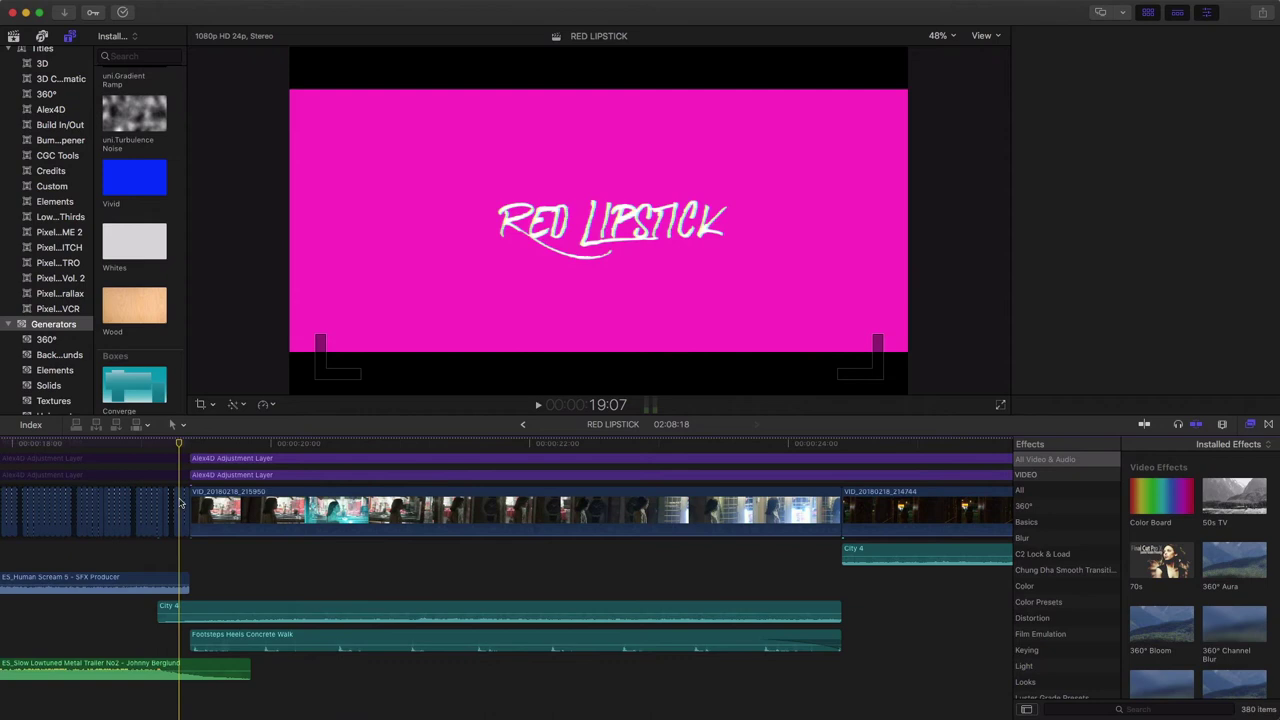
key(space)
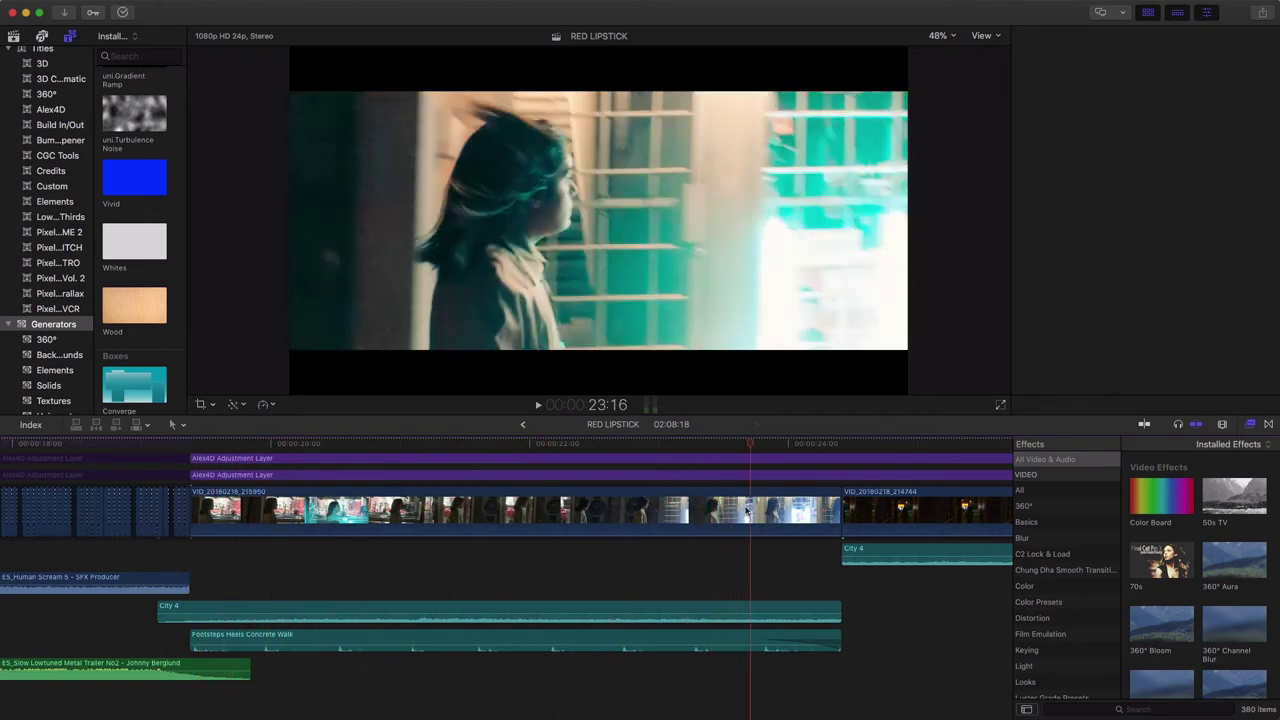
click(186, 516)
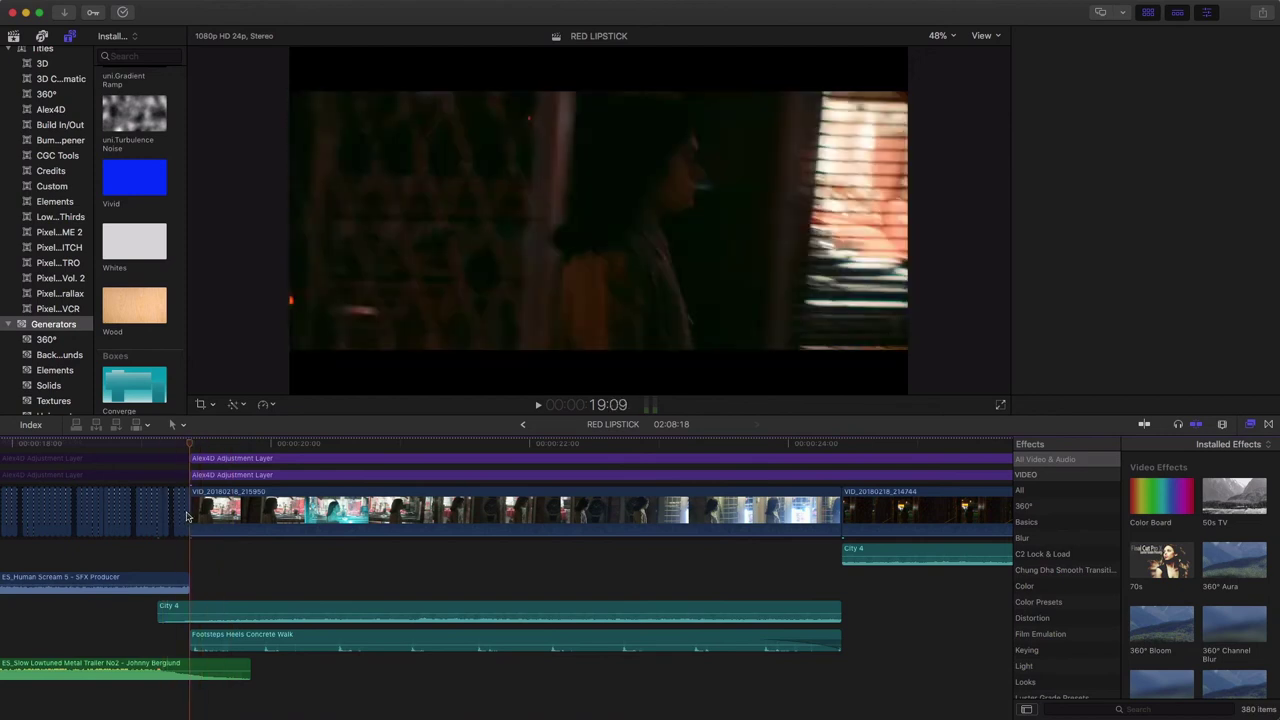
Inspect the adjustment layer's effects and scrub the footage back to around 19:09.
key(super+4)
click(450, 444)
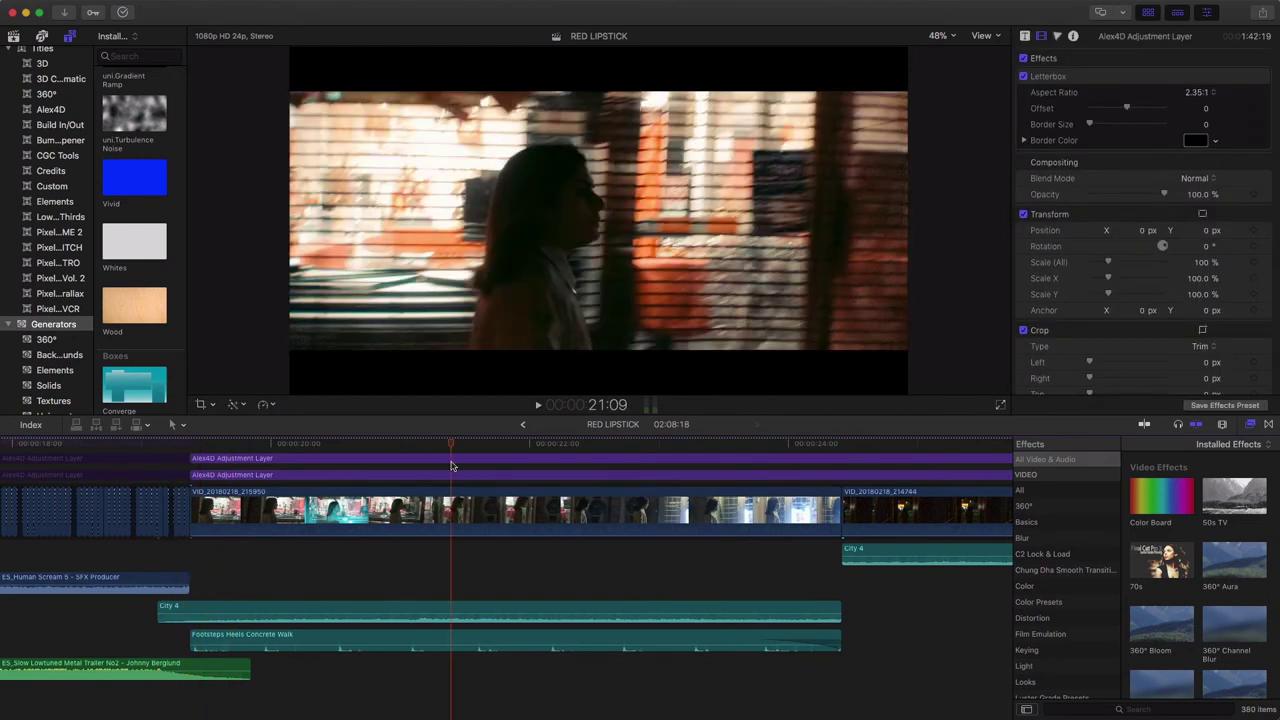
key(super+minus)
key(super+minus)
scroll(447, 505, right, 5)
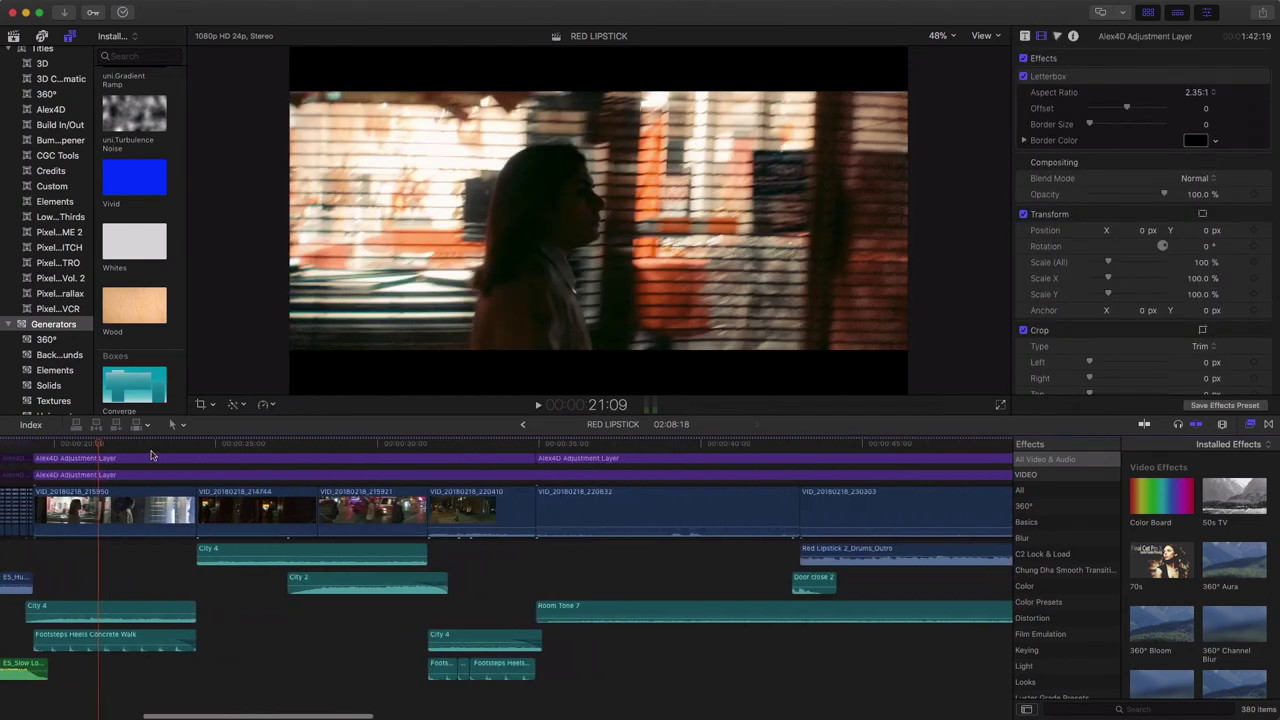
drag(99, 444, 33, 444)
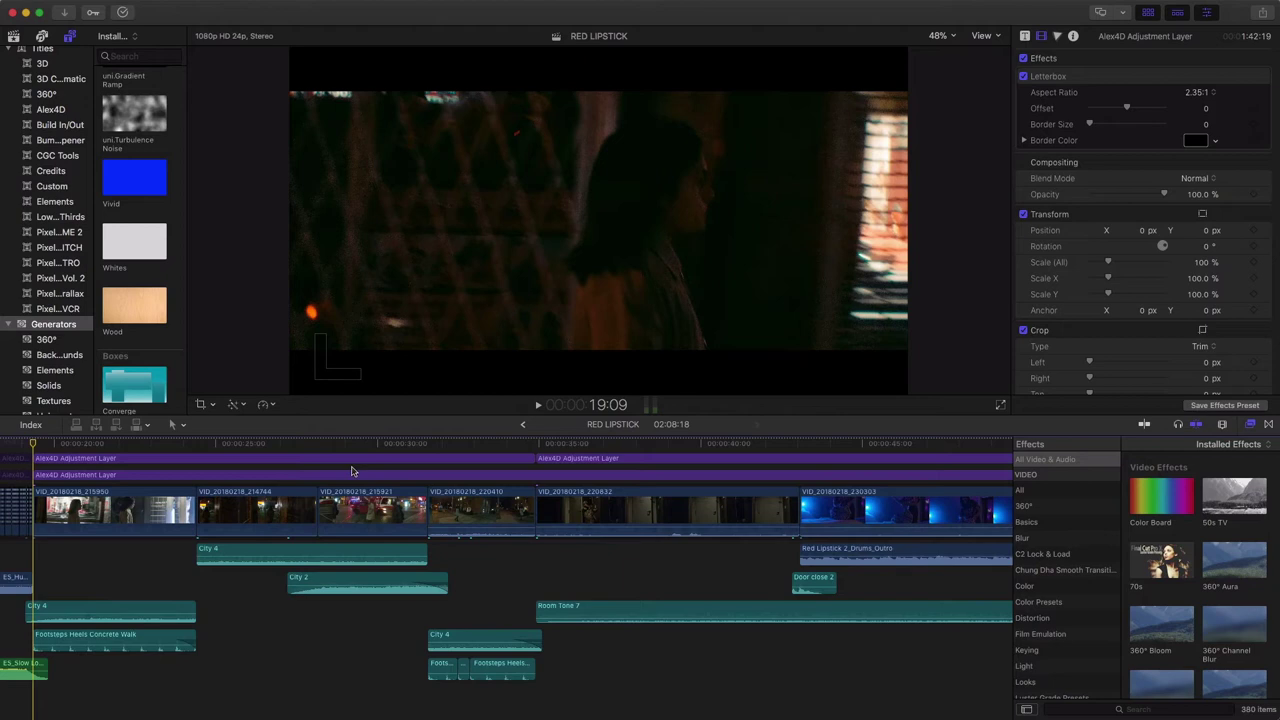
drag(407, 454, 278, 512)
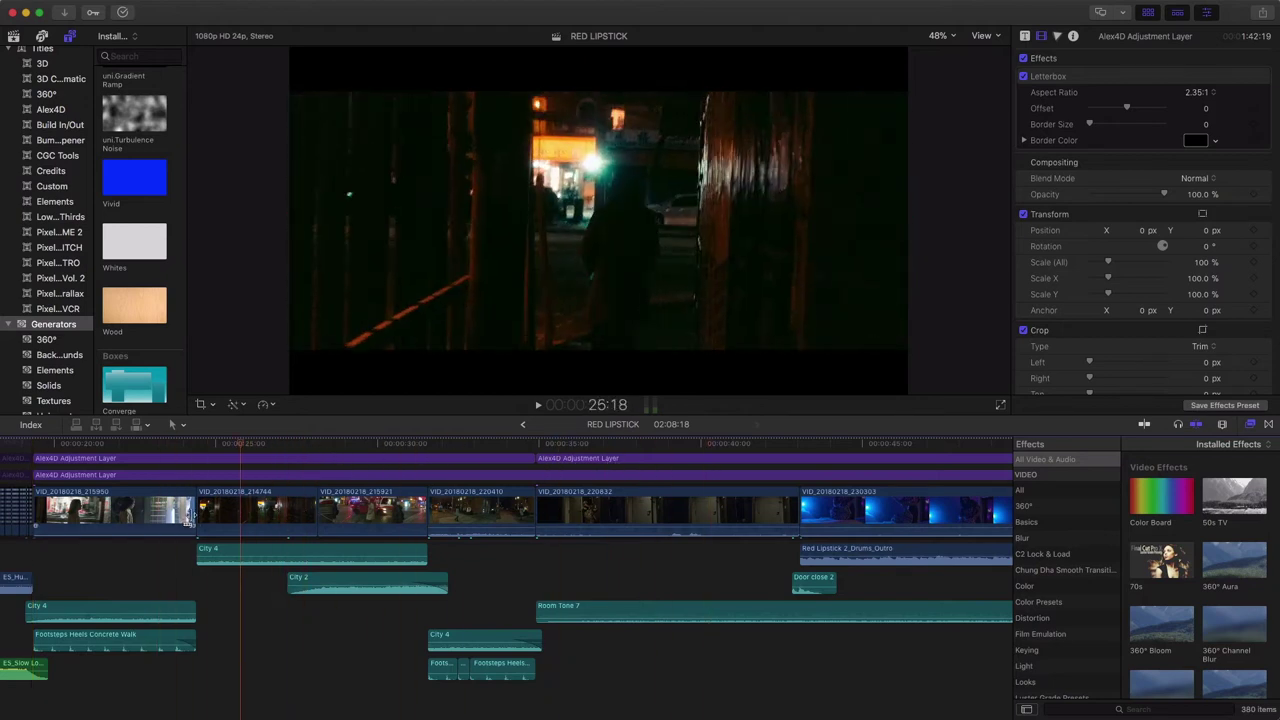
Extend VID_20180218_215950 to preview its hidden footage, then undo it back to 5:00.
drag(195, 512, 794, 527)
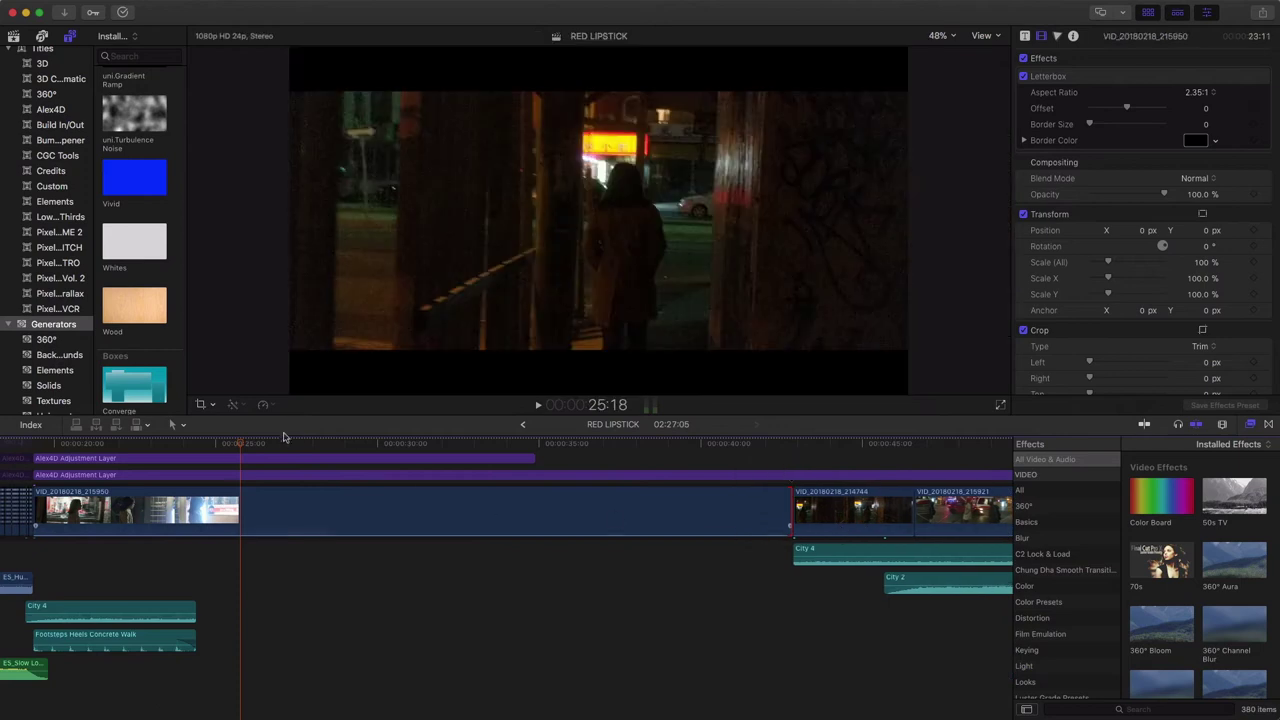
click(327, 446)
mouse_move(344, 448)
mouse_down()
mouse_move(468, 458)
mouse_move(357, 472)
mouse_move(478, 477)
mouse_move(345, 470)
mouse_up()
key(super+z)
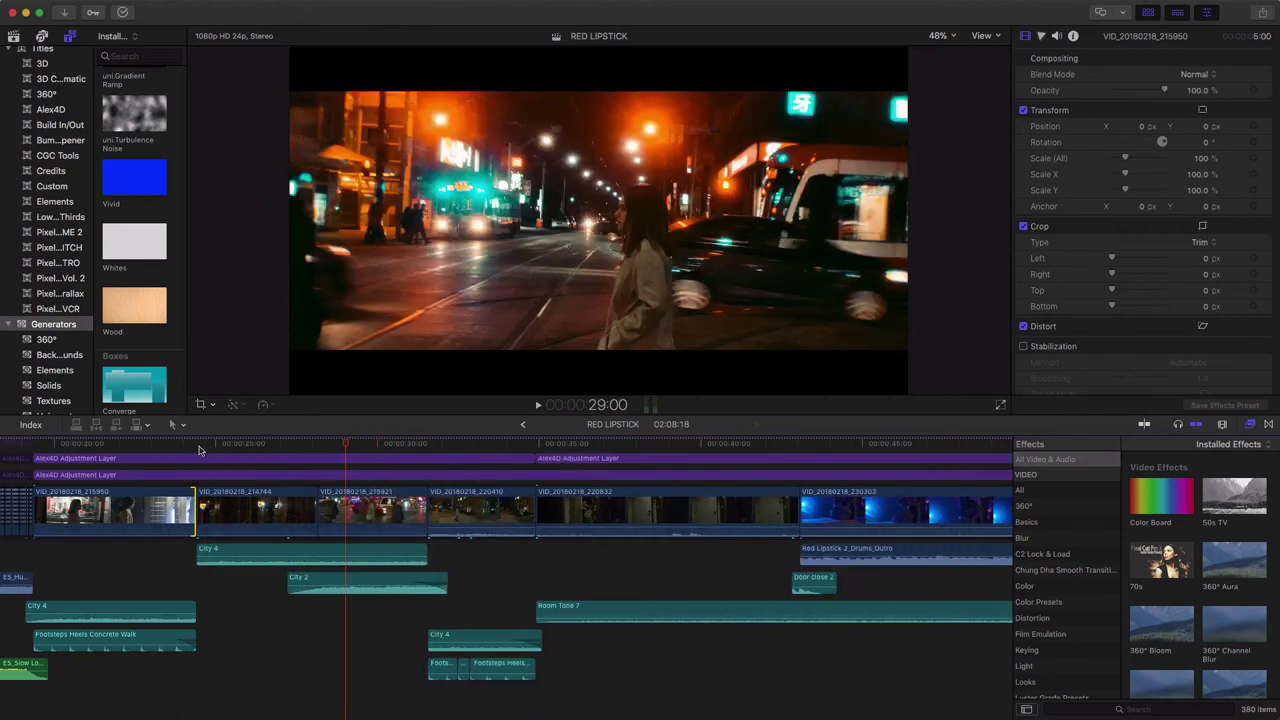
drag(180, 446, 126, 467)
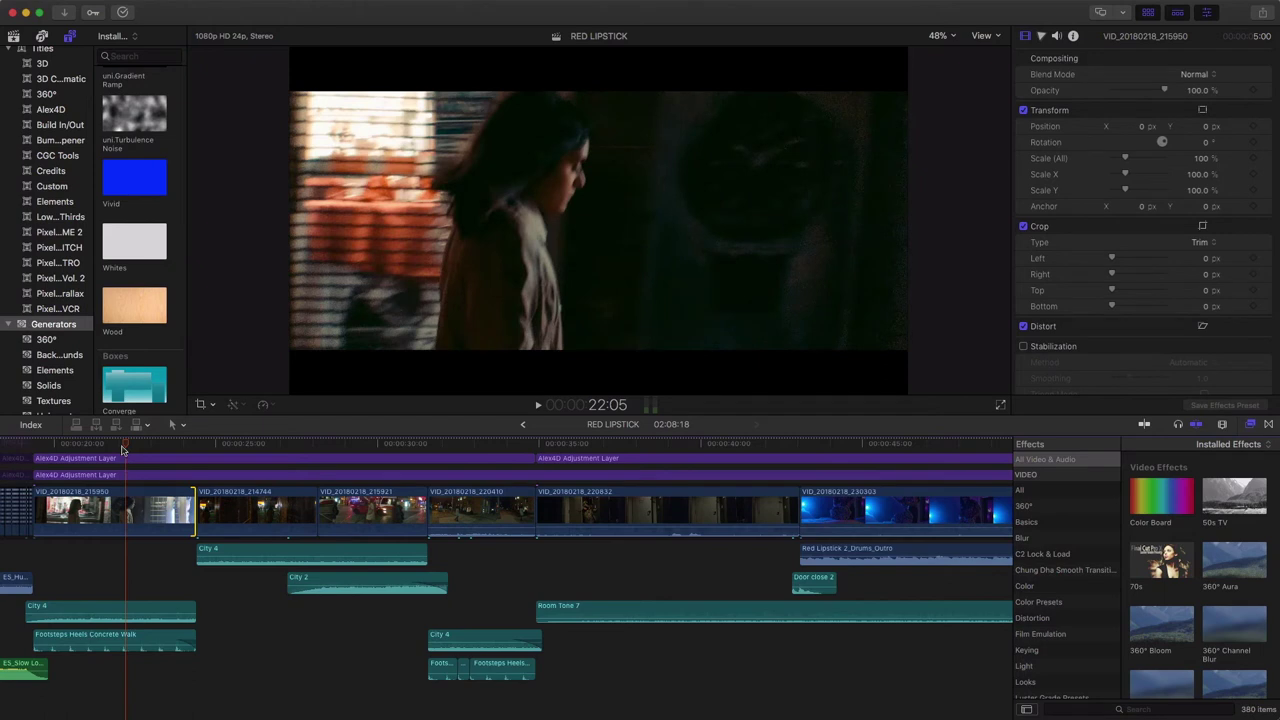
click(361, 445)
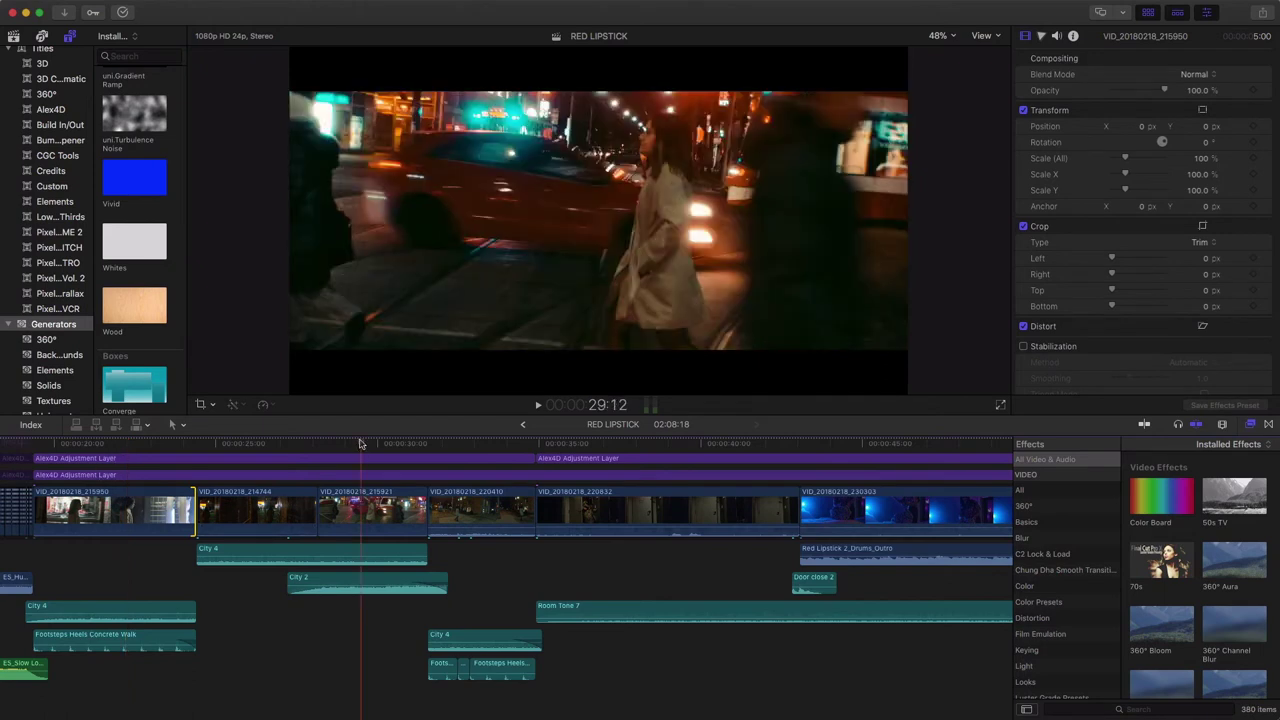
mouse_move(344, 448)
mouse_down()
mouse_move(317, 443)
mouse_move(355, 455)
mouse_up()
scroll(150, 491, left, 10)
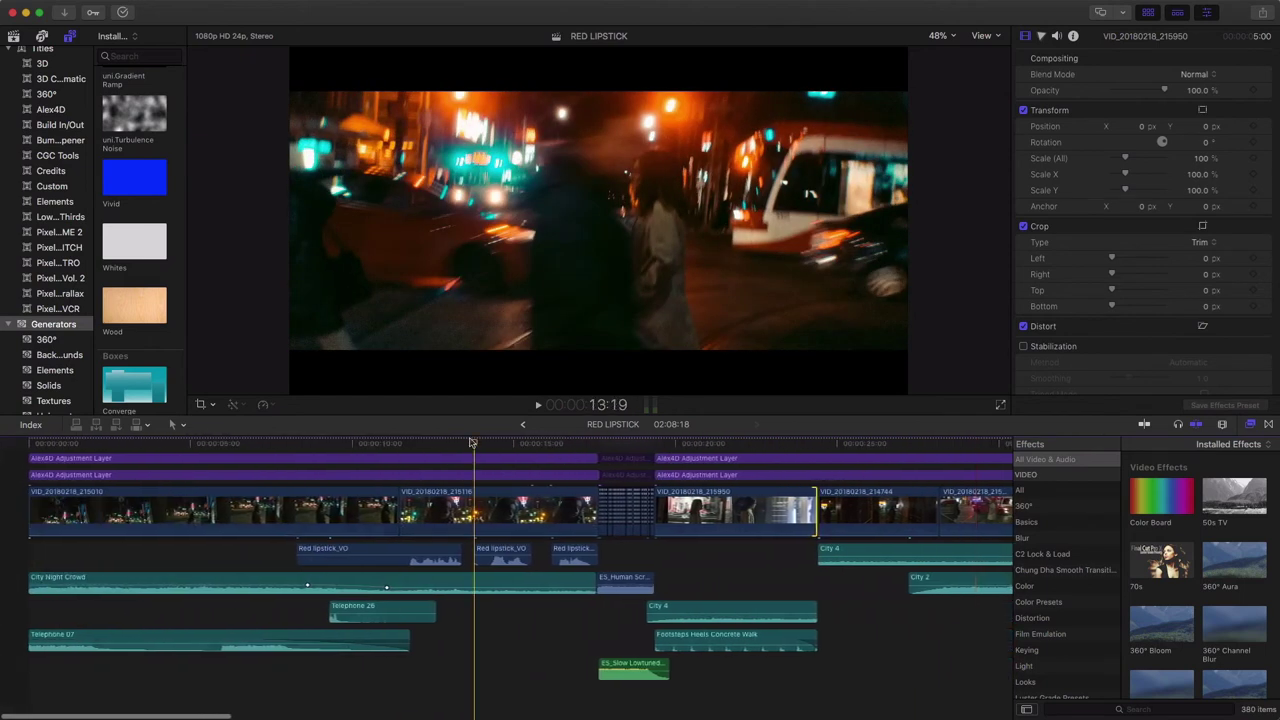
Scrub between the opening shots around 4:02 and the phone-call close-up.
drag(471, 443, 502, 449)
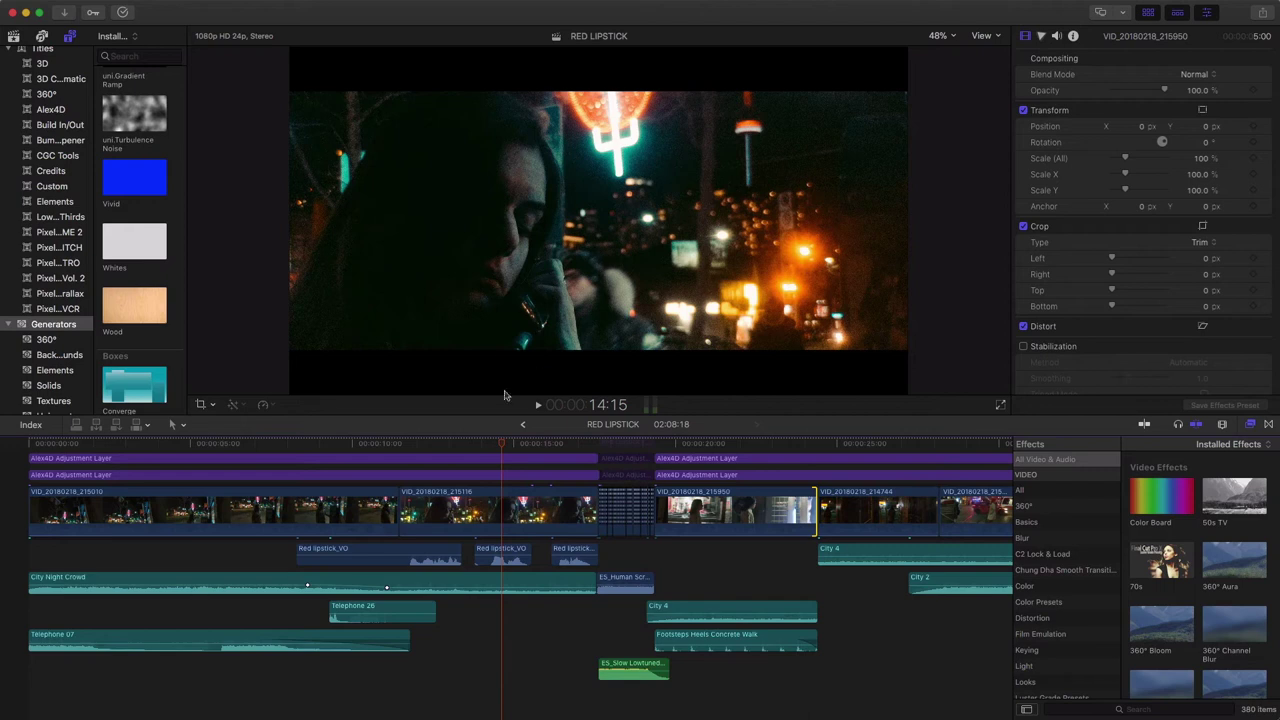
drag(502, 446, 296, 444)
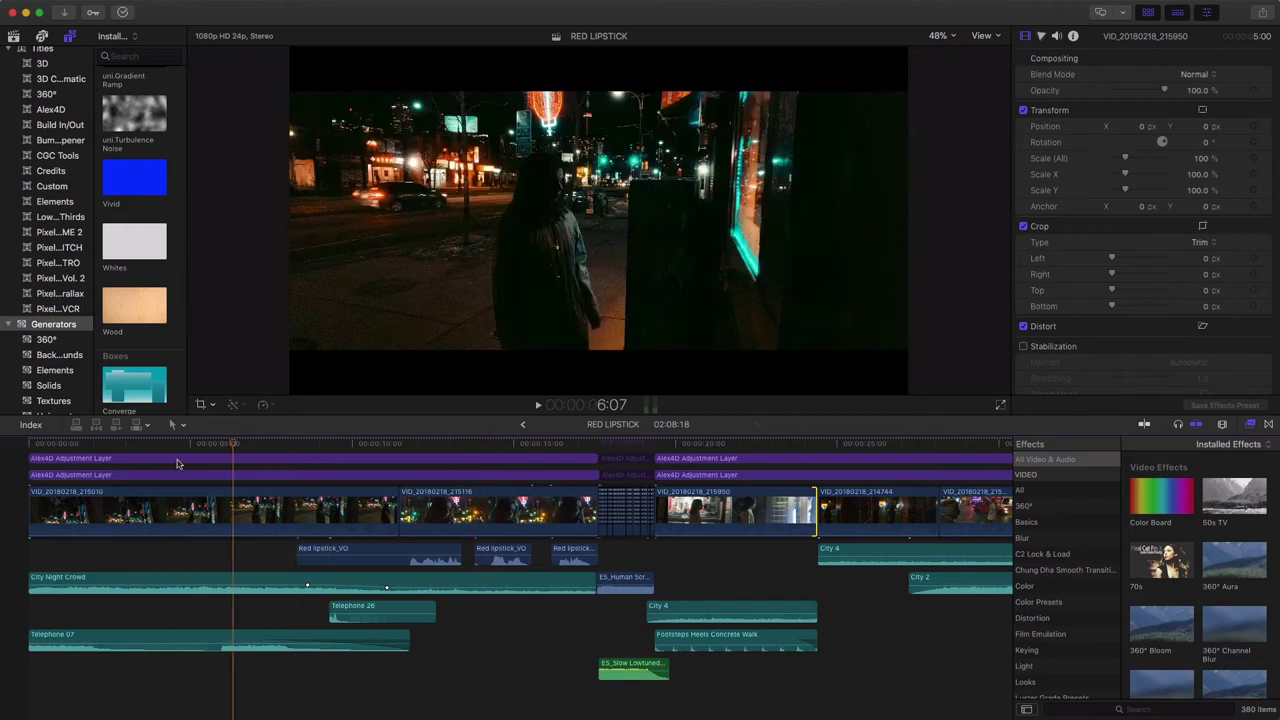
drag(176, 463, 200, 480)
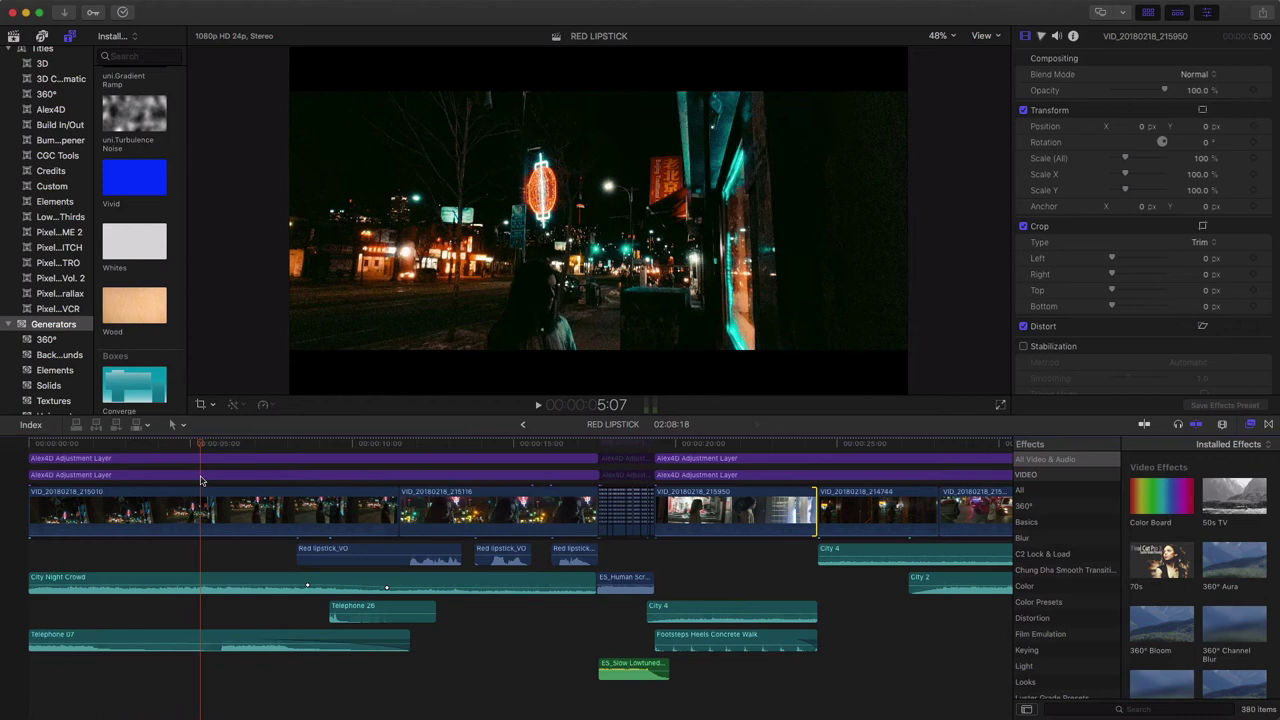
drag(201, 445, 476, 460)
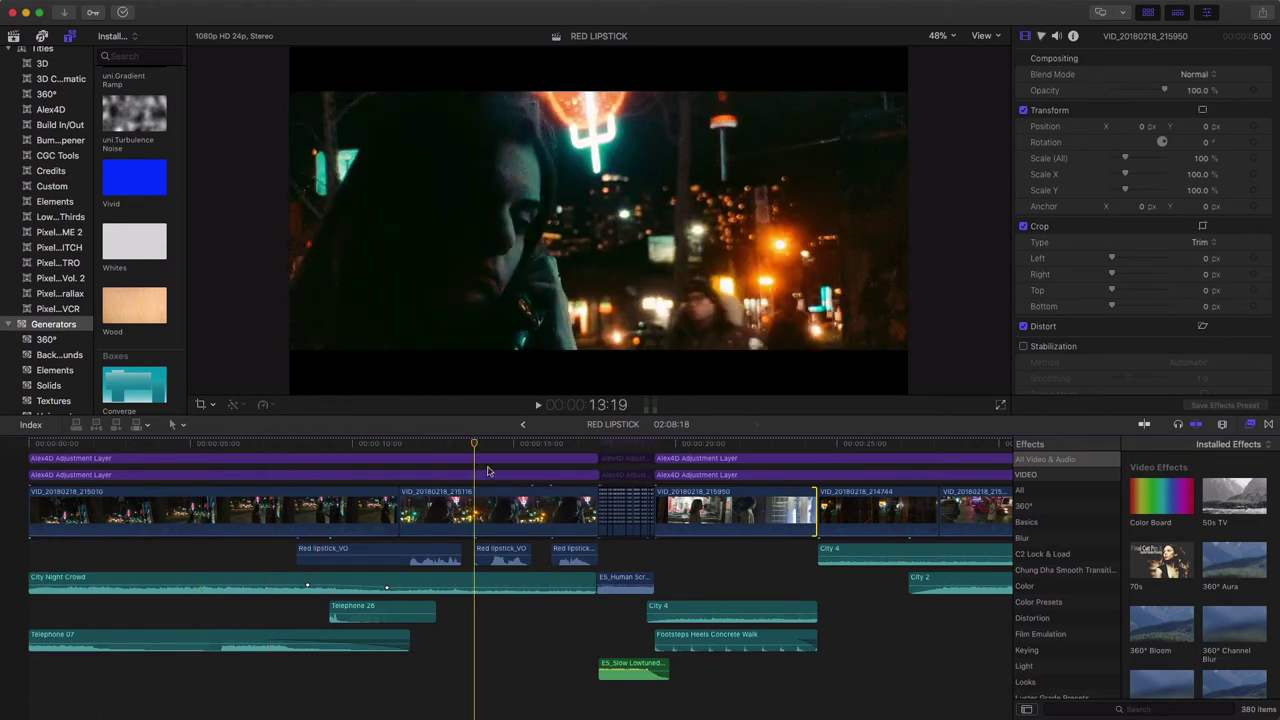
scroll(148, 468, right, 1)
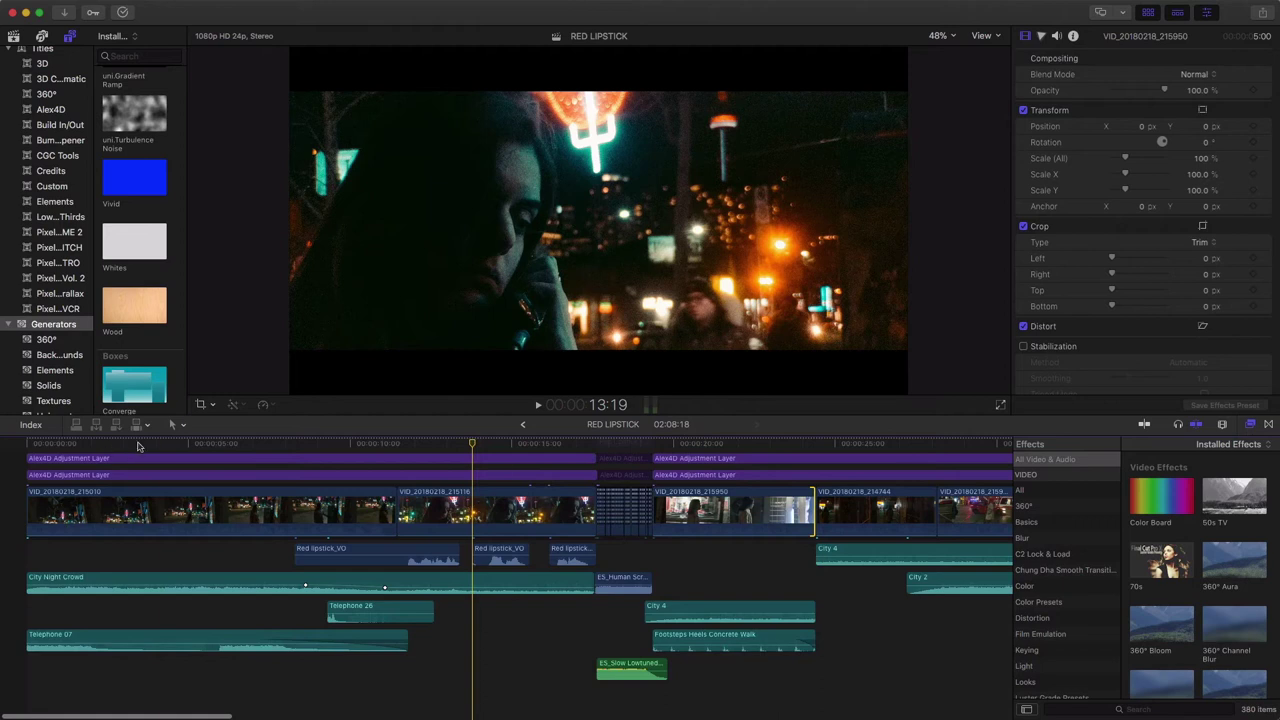
Play the film from the beginning, then move the playhead to about 11:19.
drag(138, 446, 24, 456)
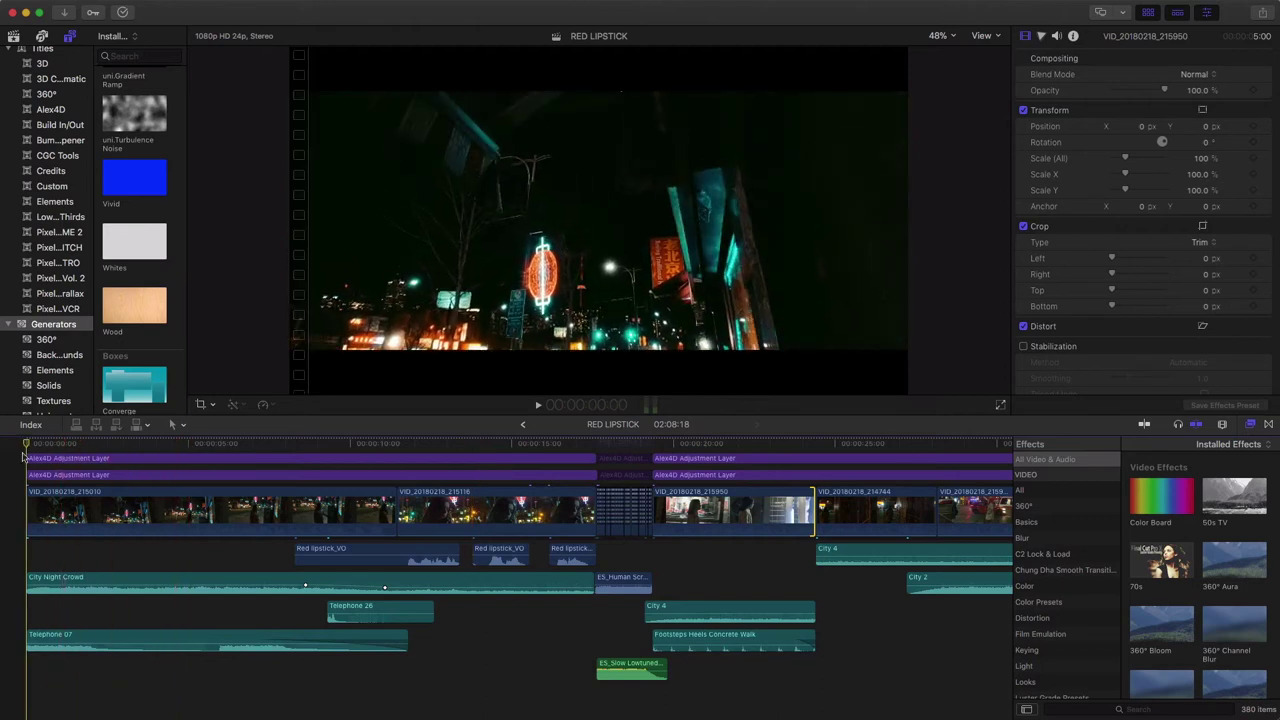
key(space)
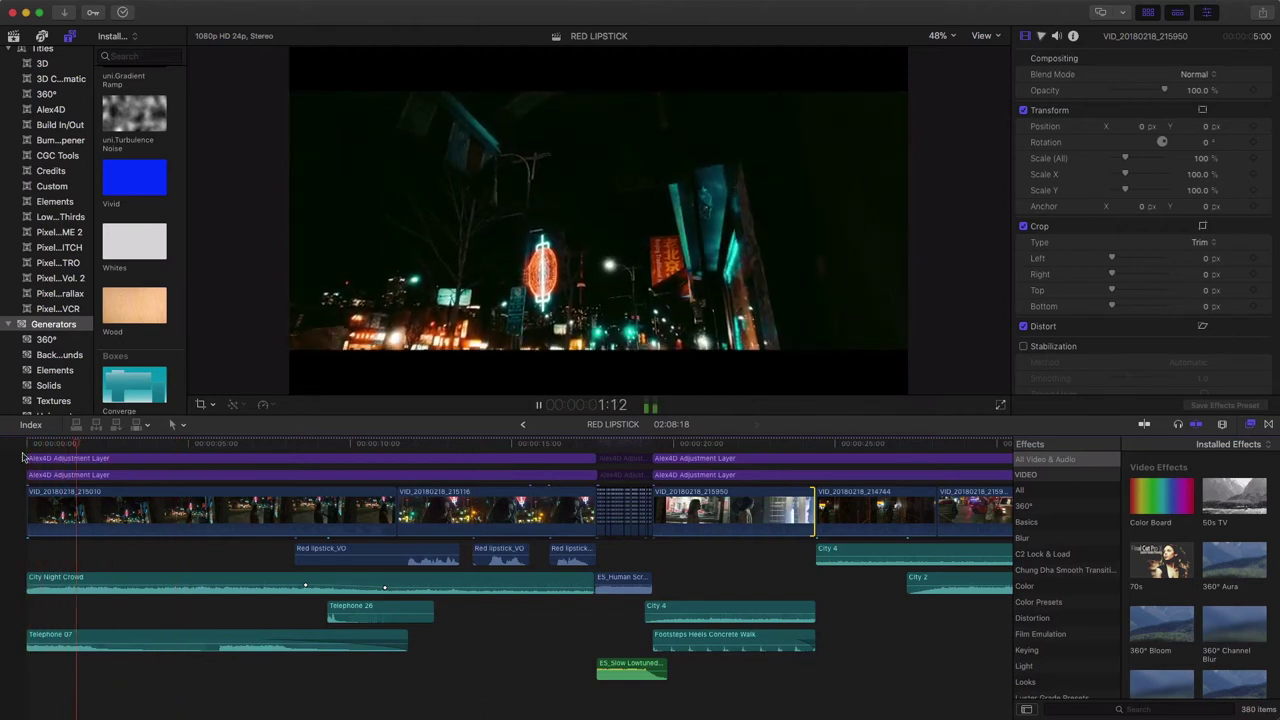
key(space)
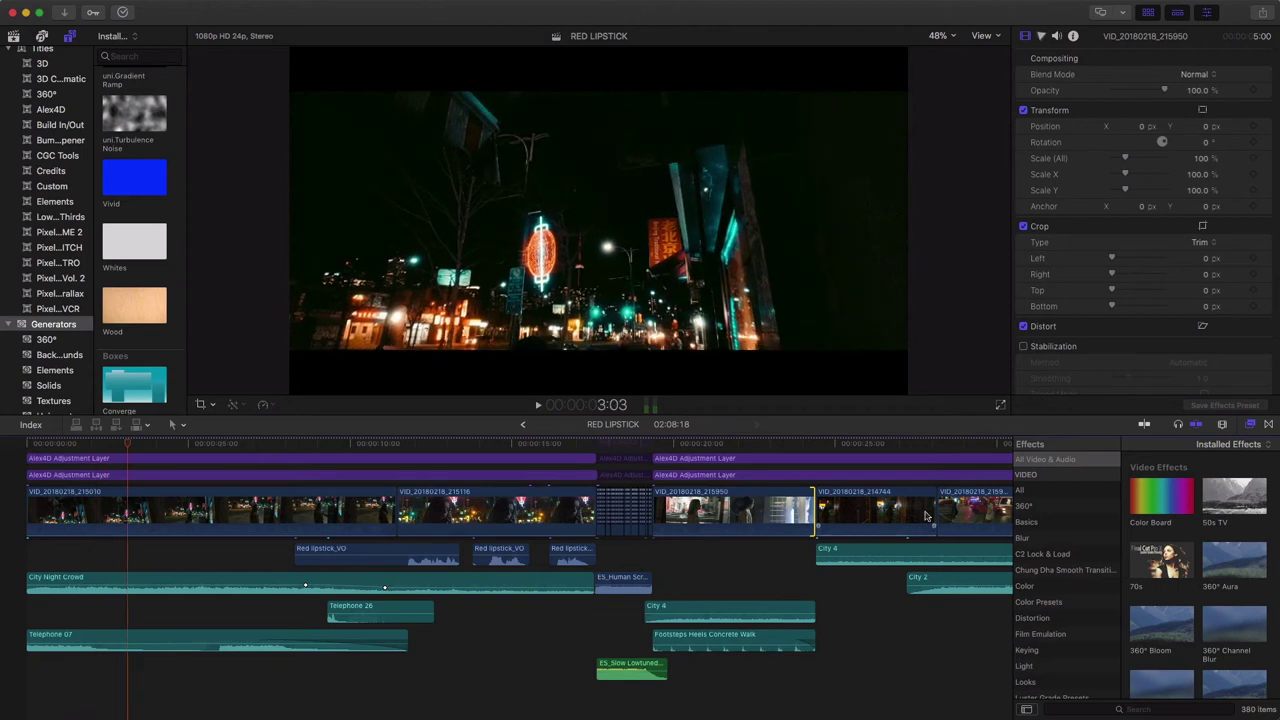
scroll(926, 516, left, 2)
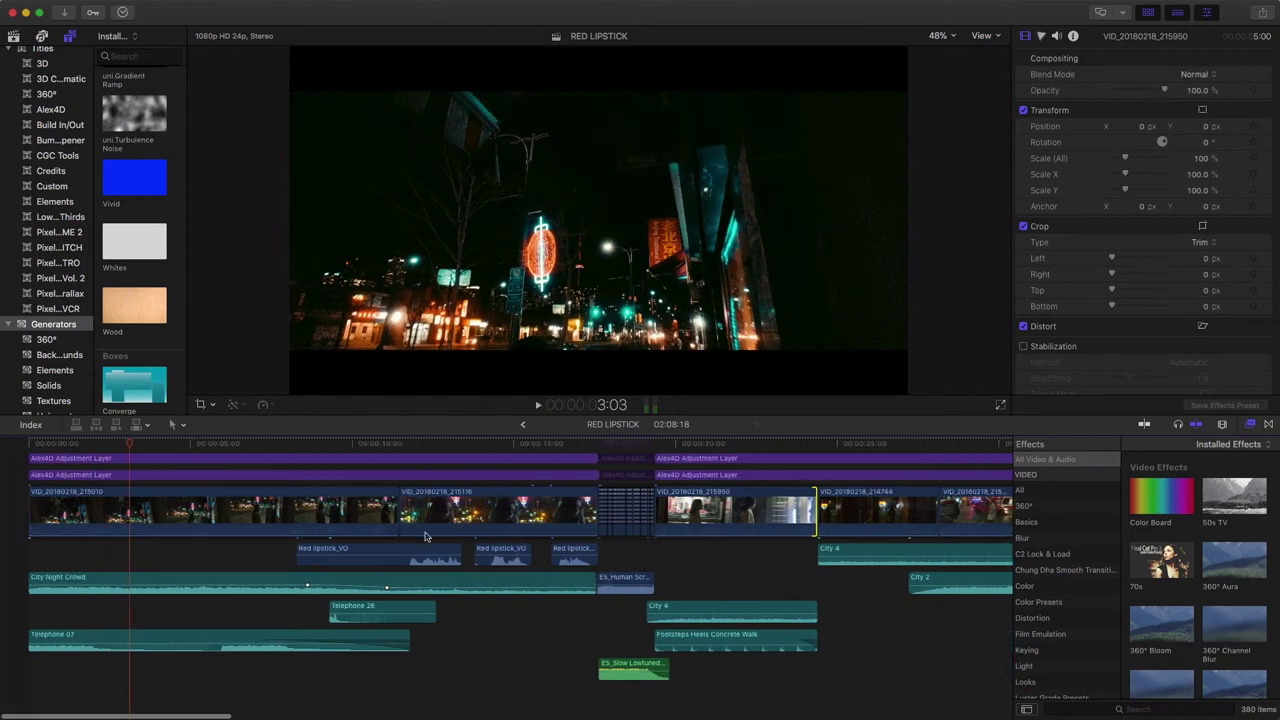
mouse_move(431, 446)
mouse_down()
mouse_move(508, 440)
mouse_move(400, 442)
mouse_move(415, 458)
mouse_up()
drag(508, 670, 158, 584)
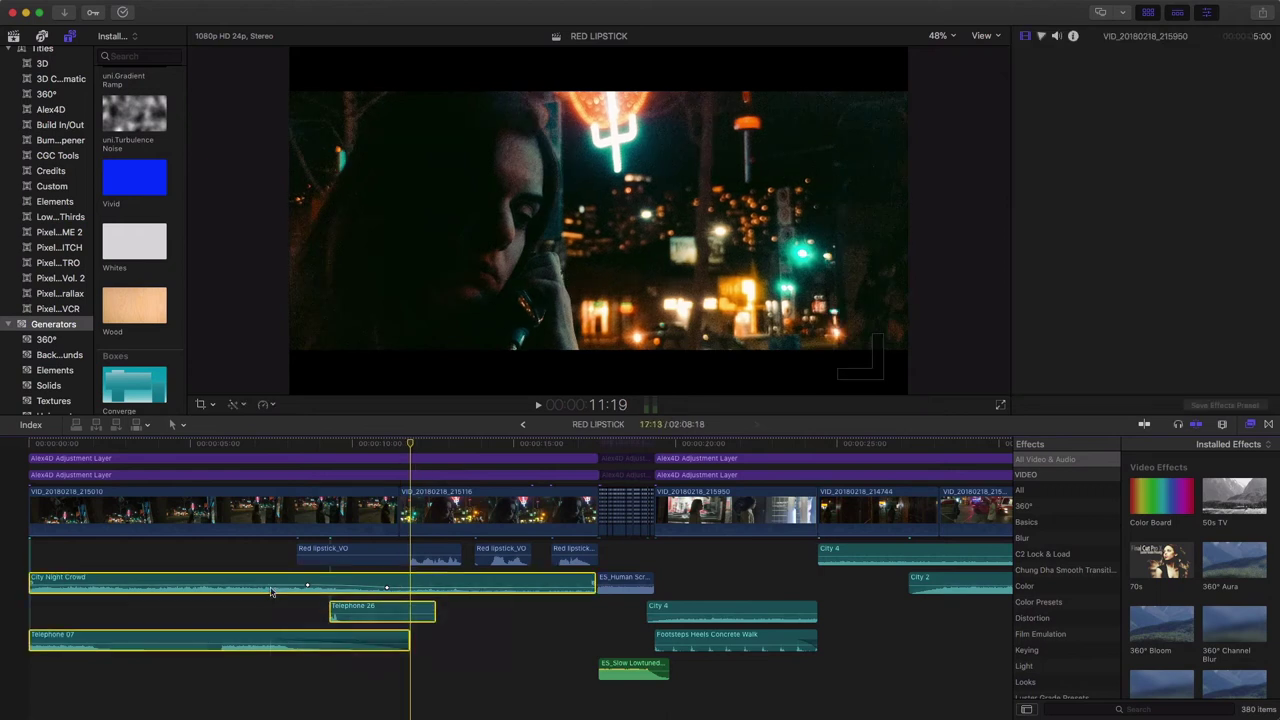
key(space)
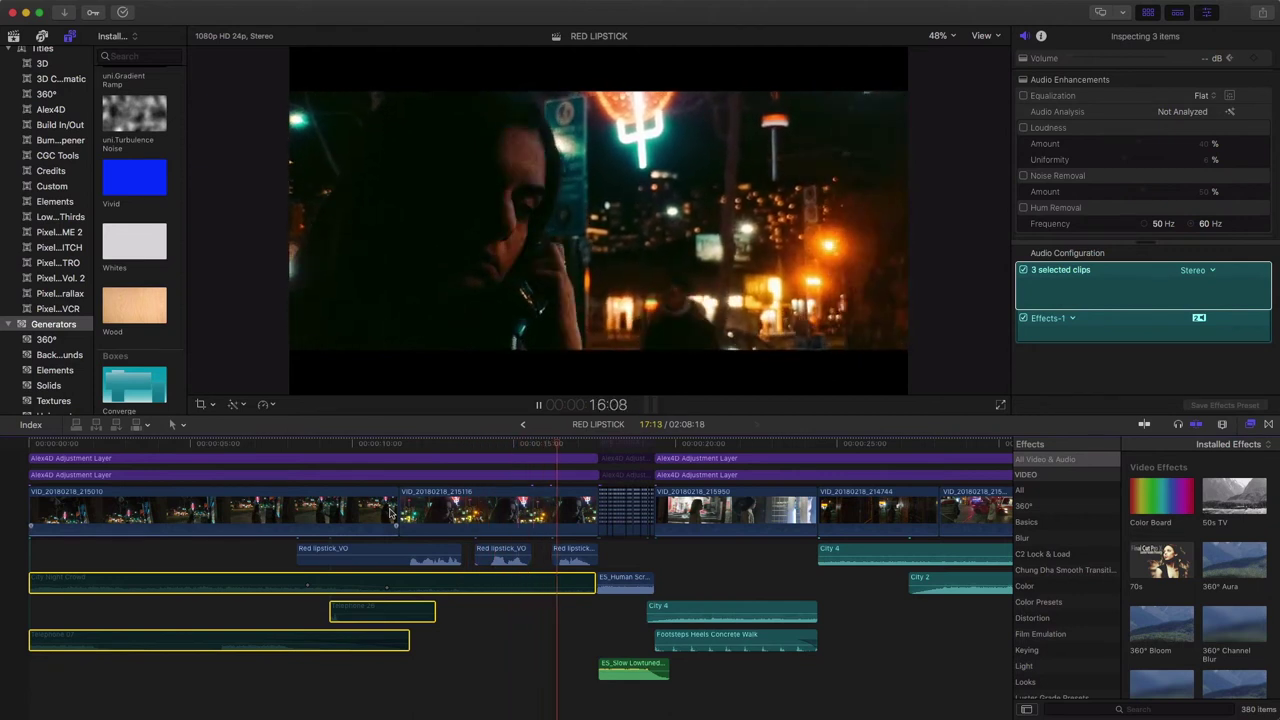
key(space)
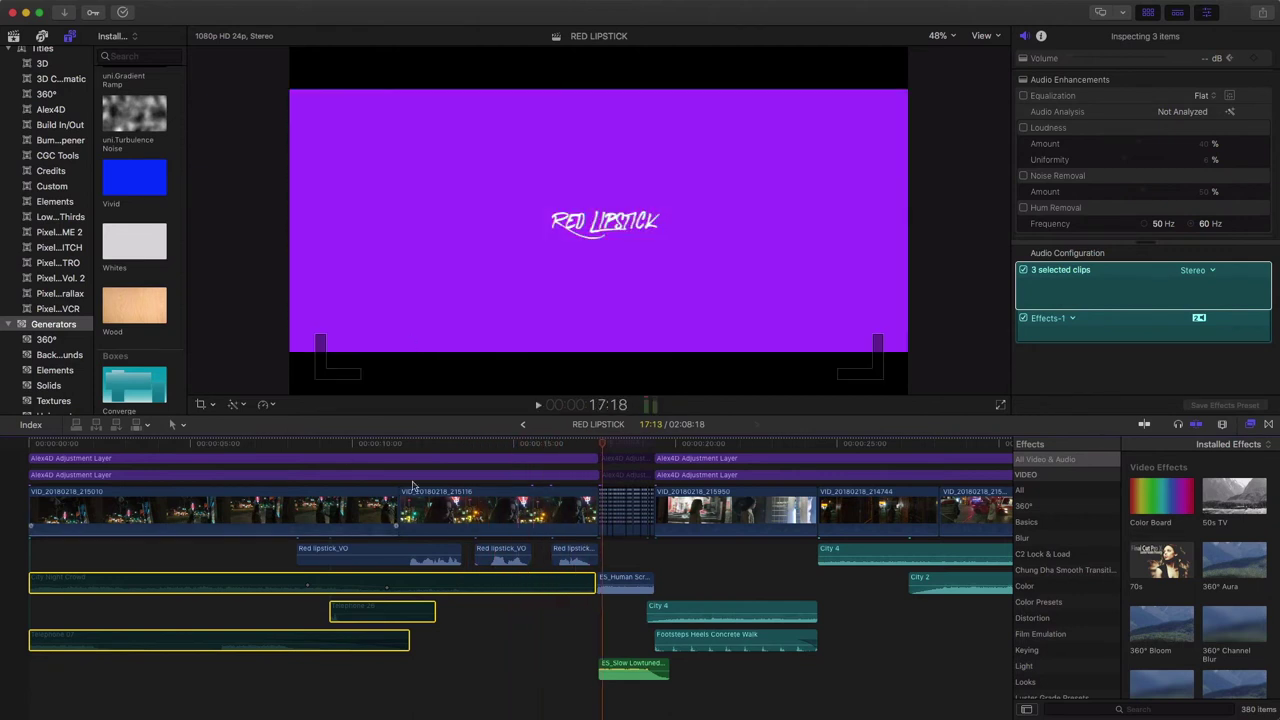
click(411, 444)
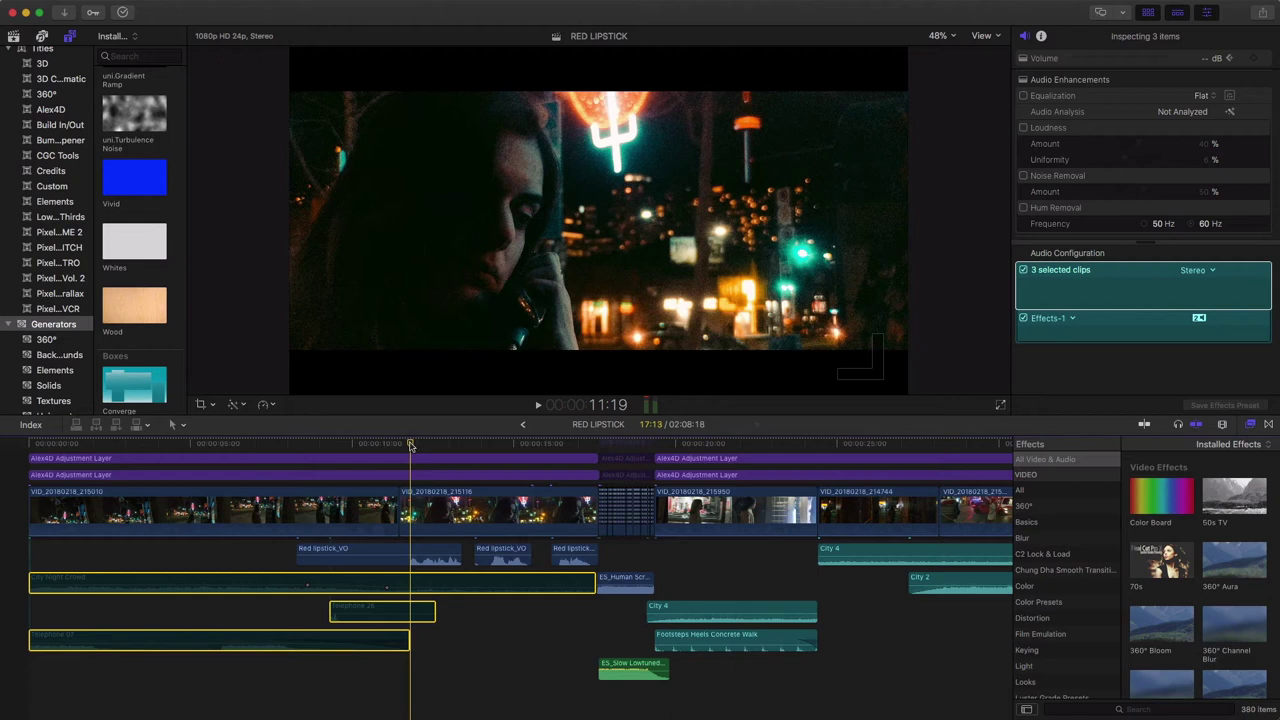
drag(427, 447, 409, 468)
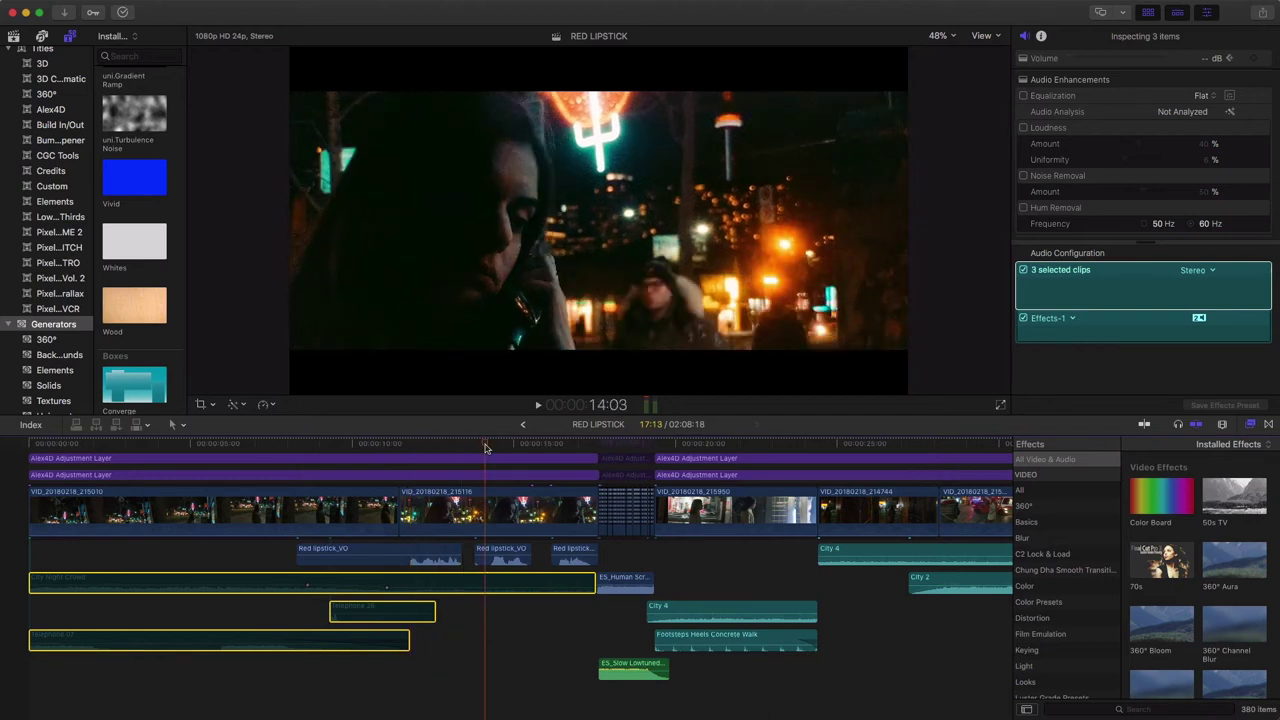
click(391, 466)
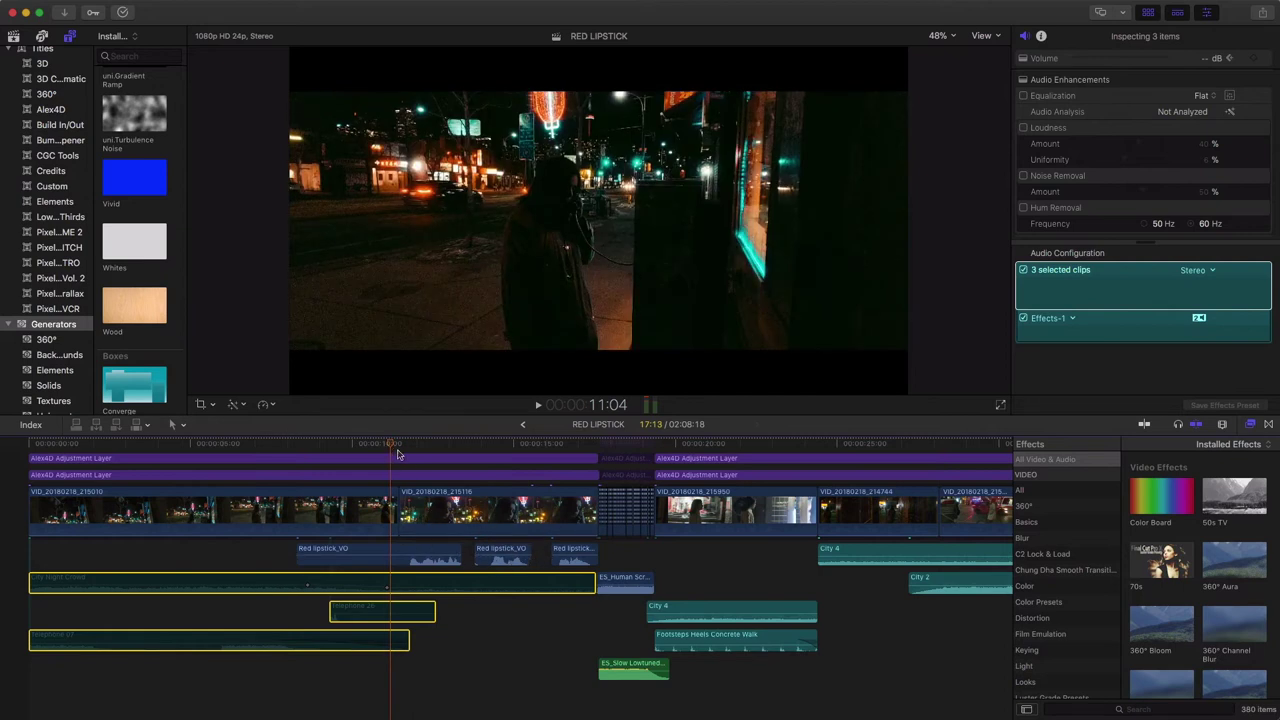
drag(391, 450, 412, 458)
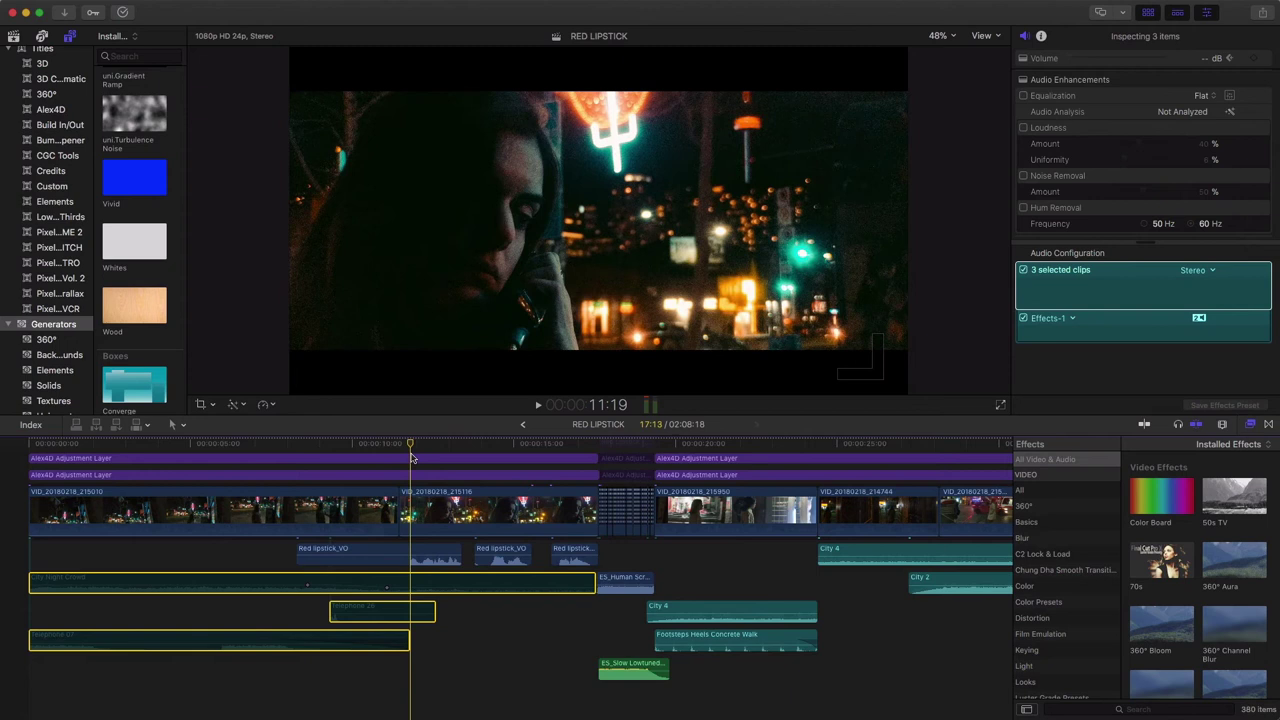
key(space)
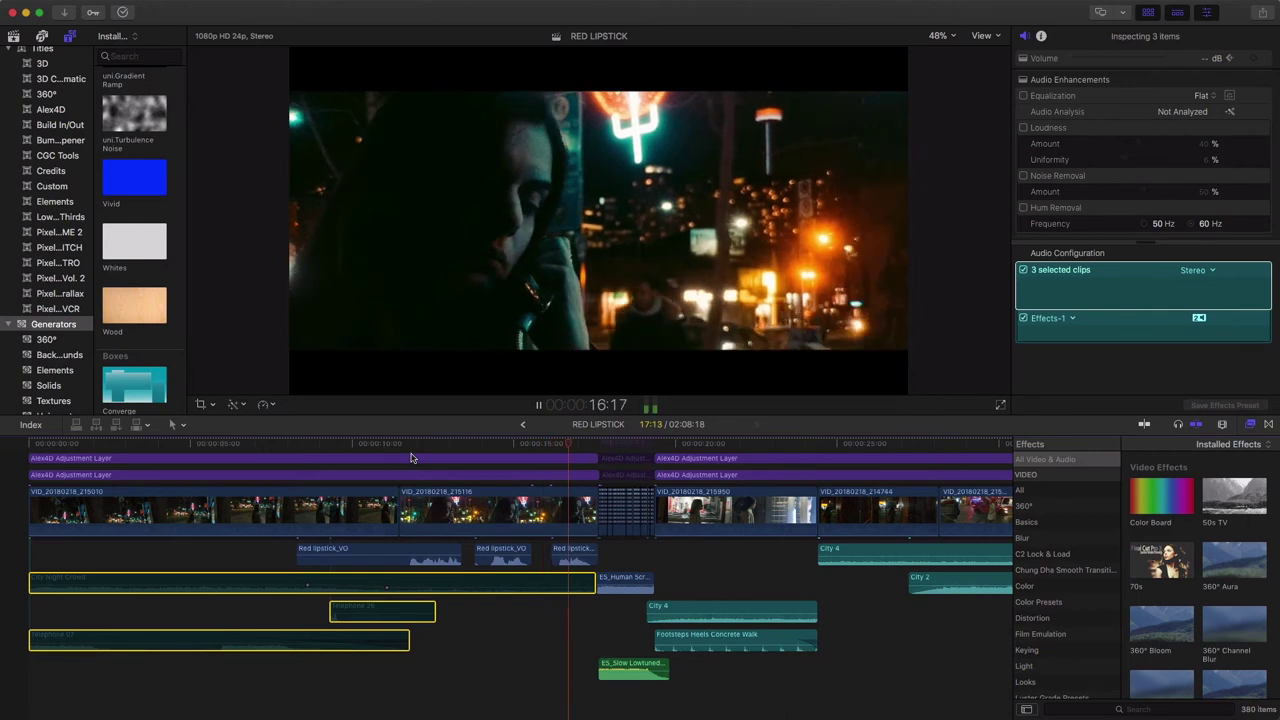
click(436, 530)
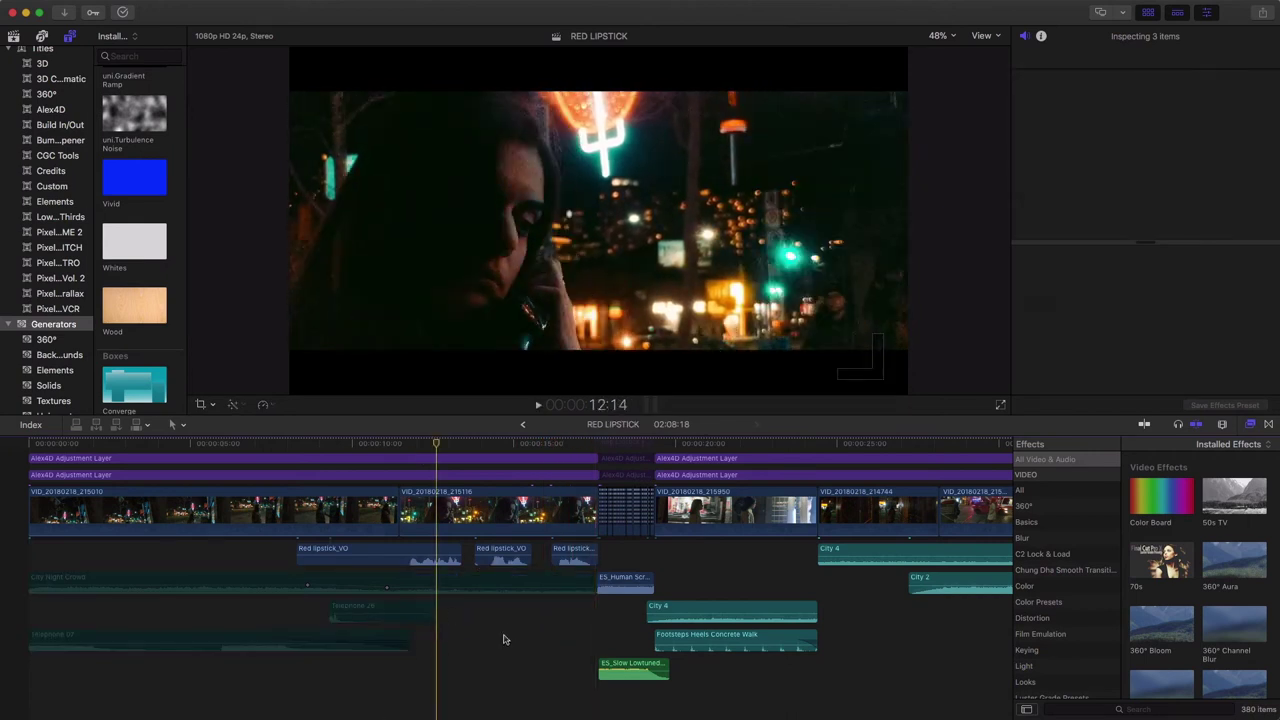
drag(458, 690, 203, 582)
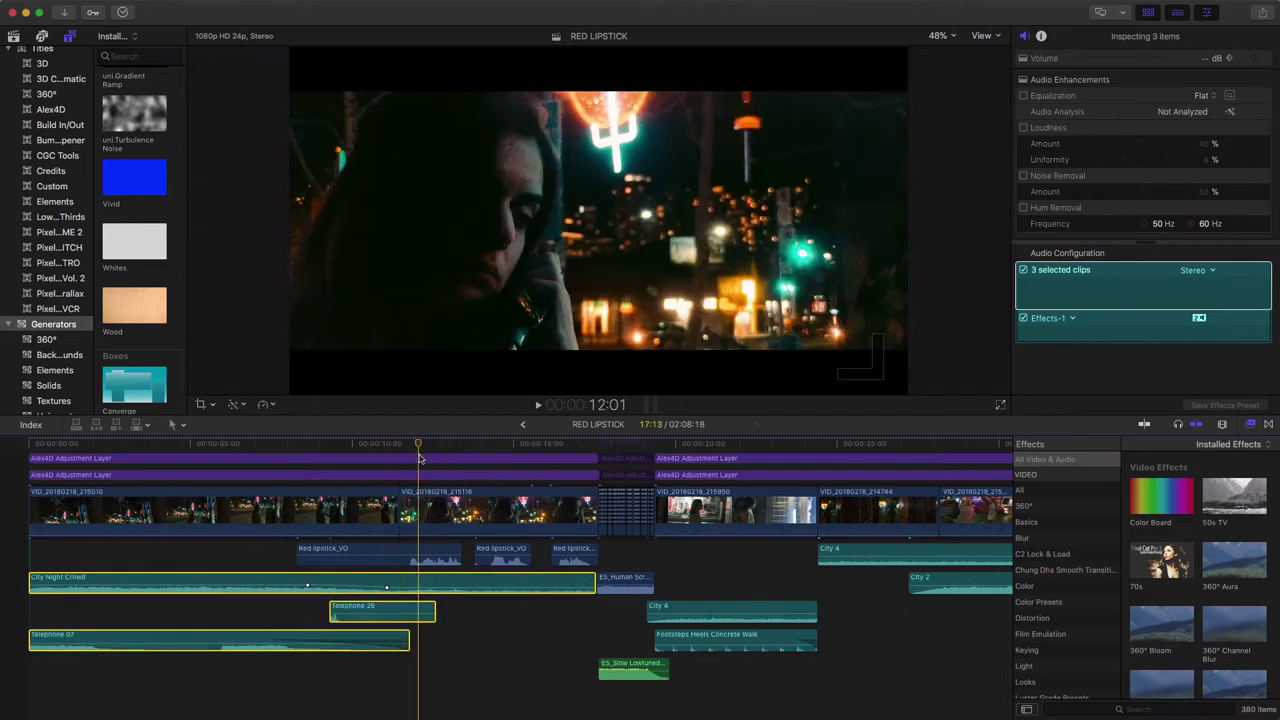
click(296, 474)
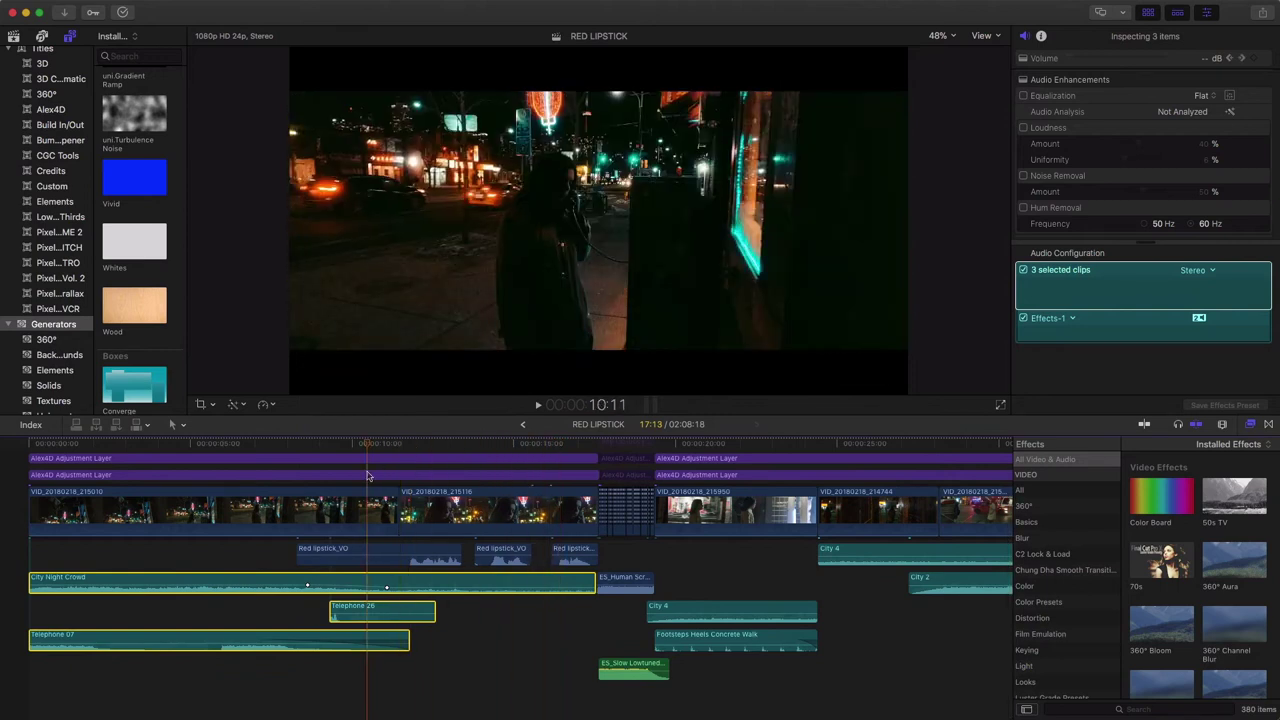
key(s)
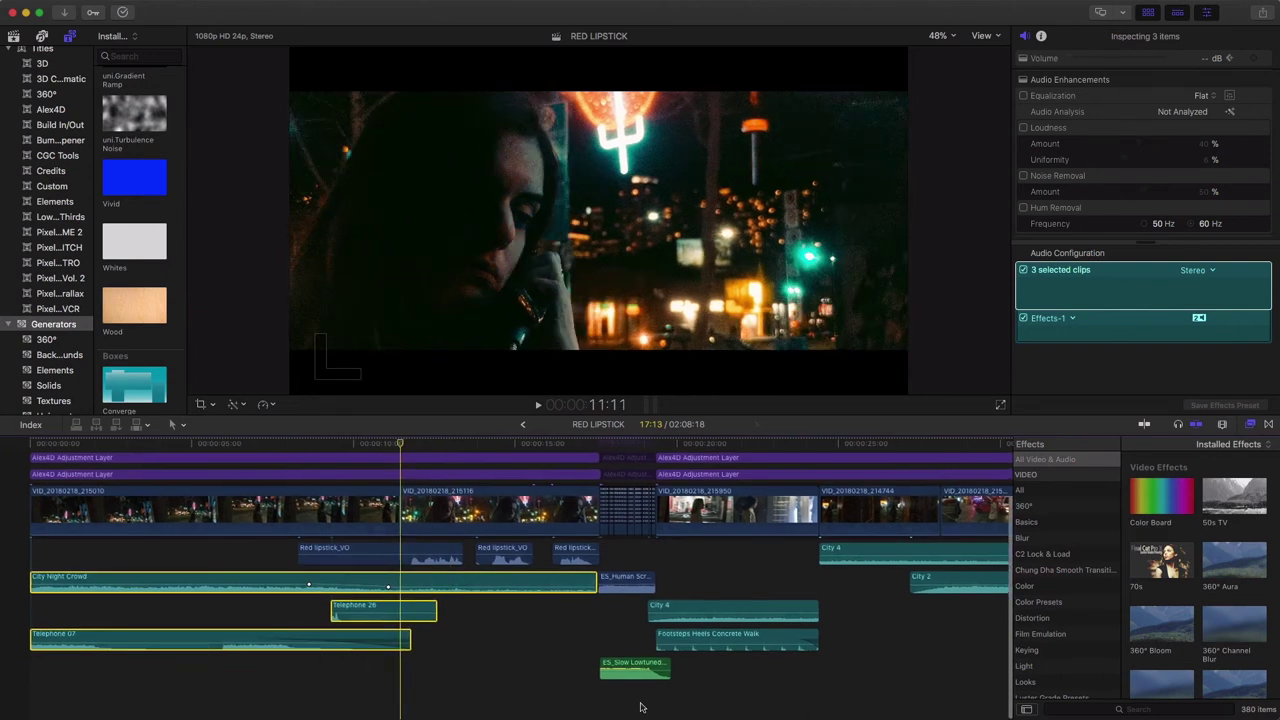
scroll(727, 572, right, 15)
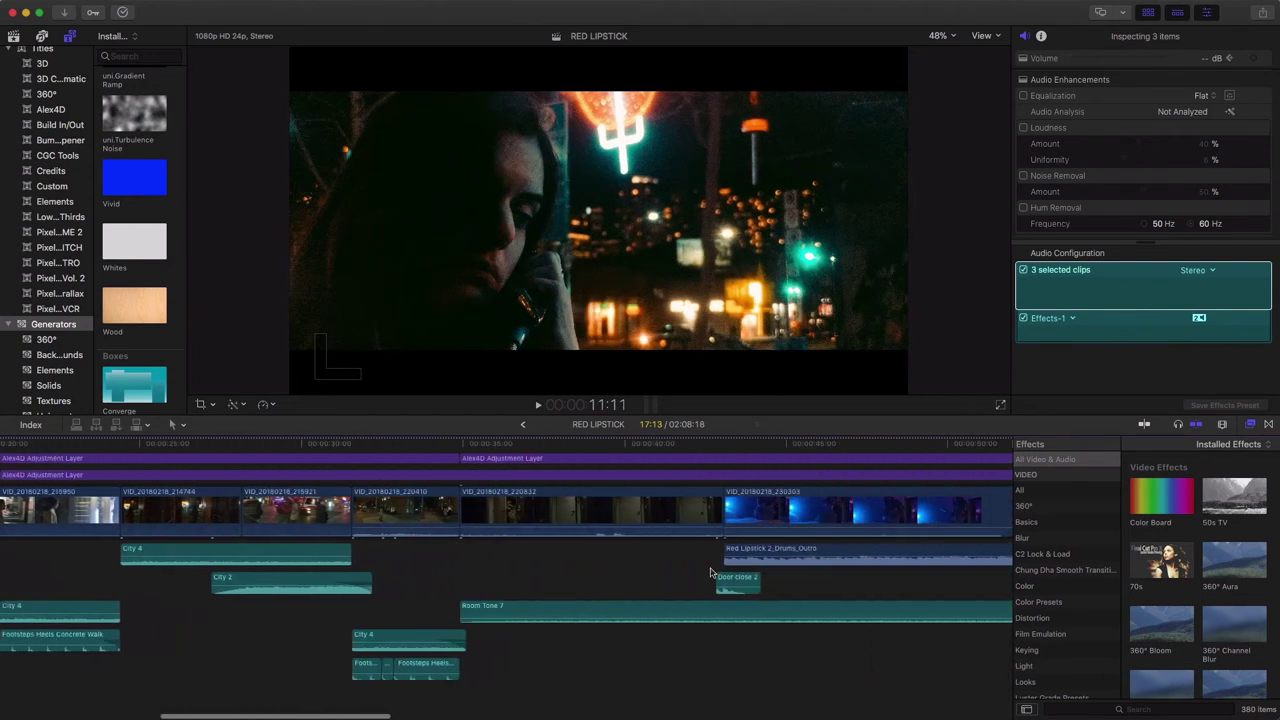
scroll(502, 563, left, 10)
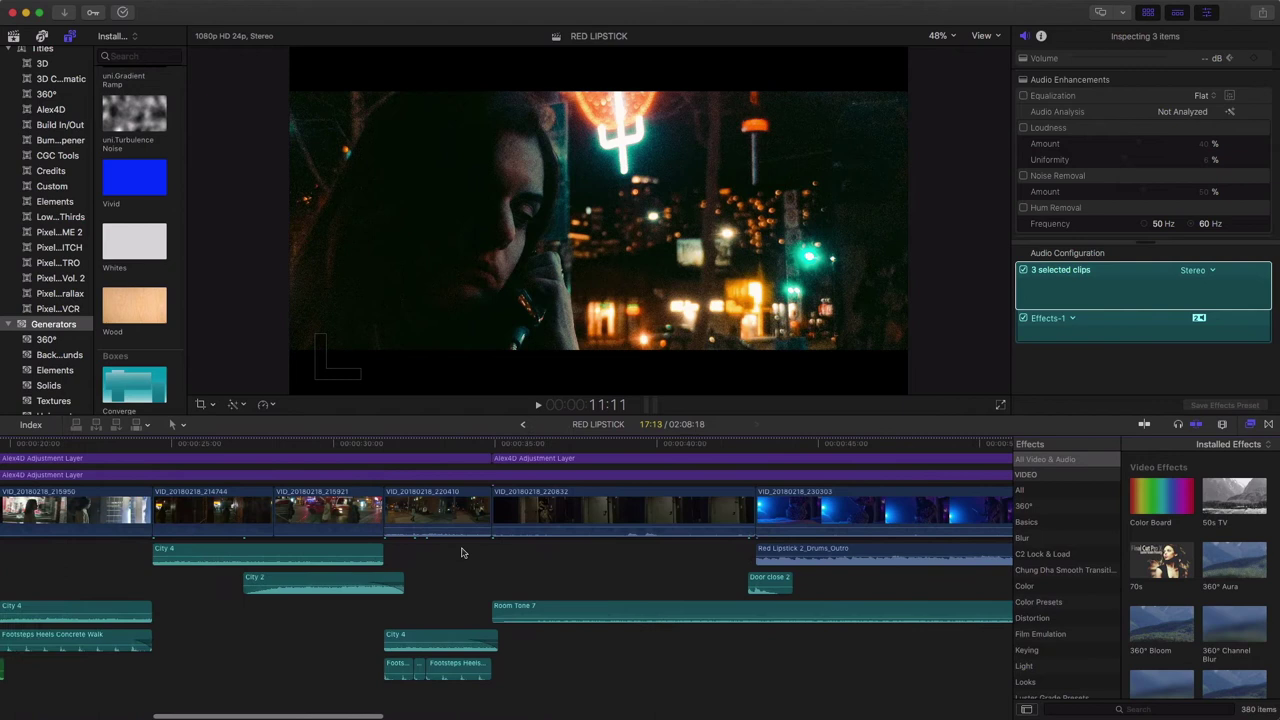
drag(283, 449, 170, 489)
scroll(141, 531, up, 3)
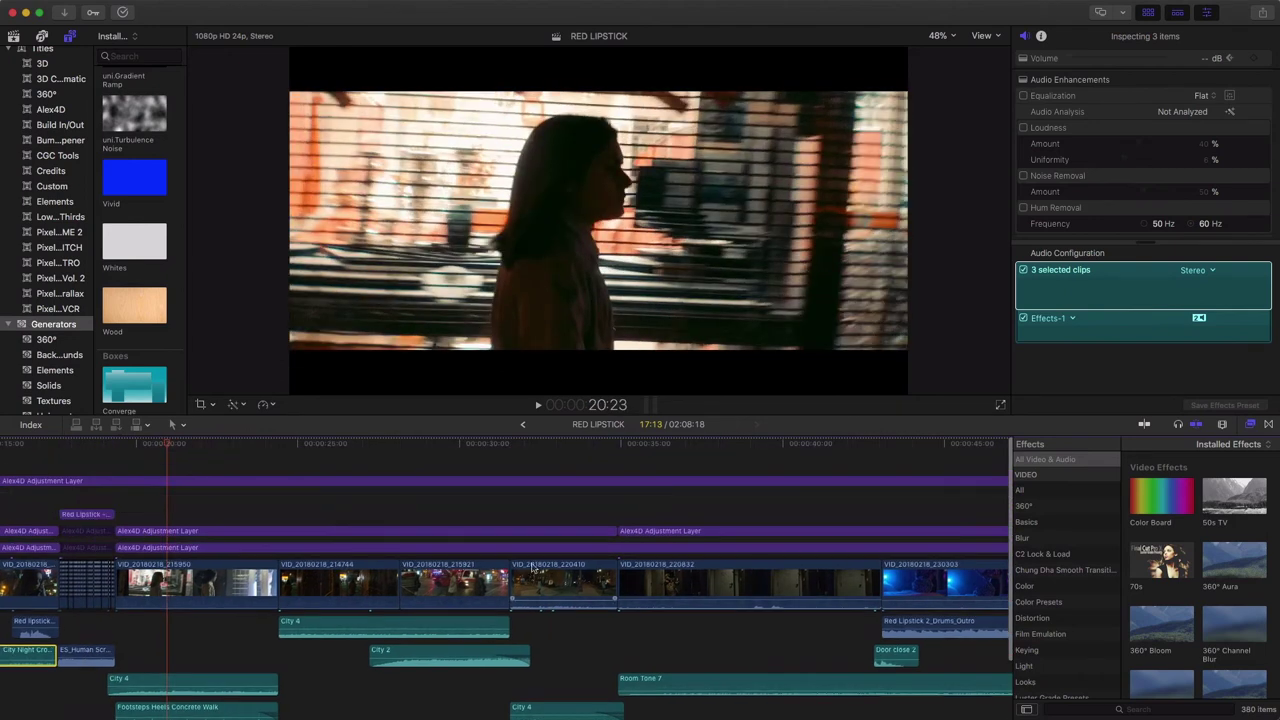
scroll(532, 565, down, 2)
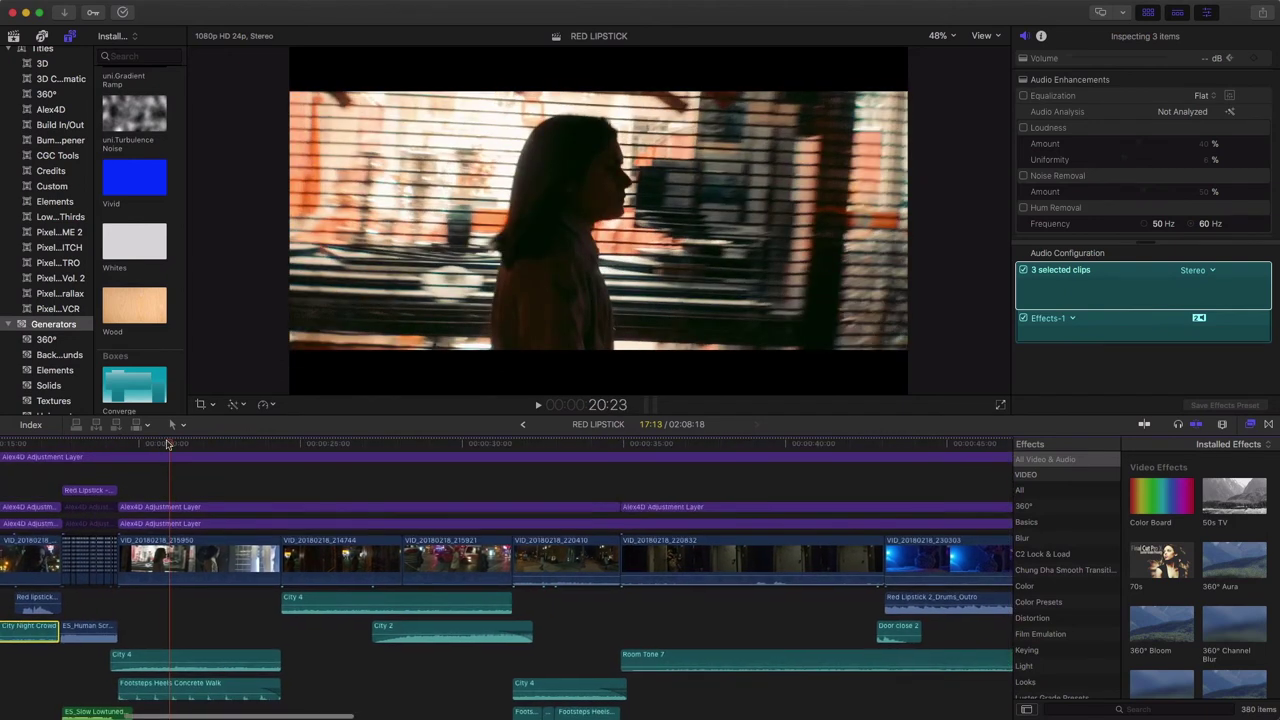
drag(168, 444, 413, 510)
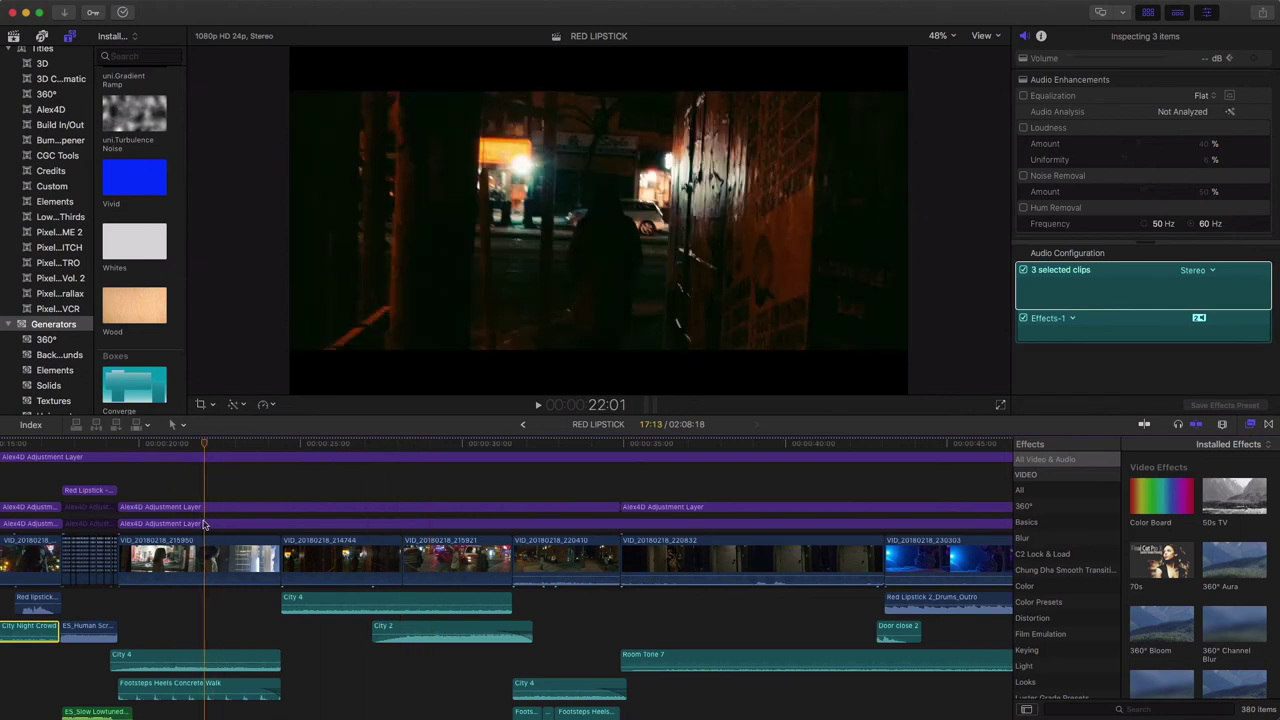
scroll(199, 509, left, 5)
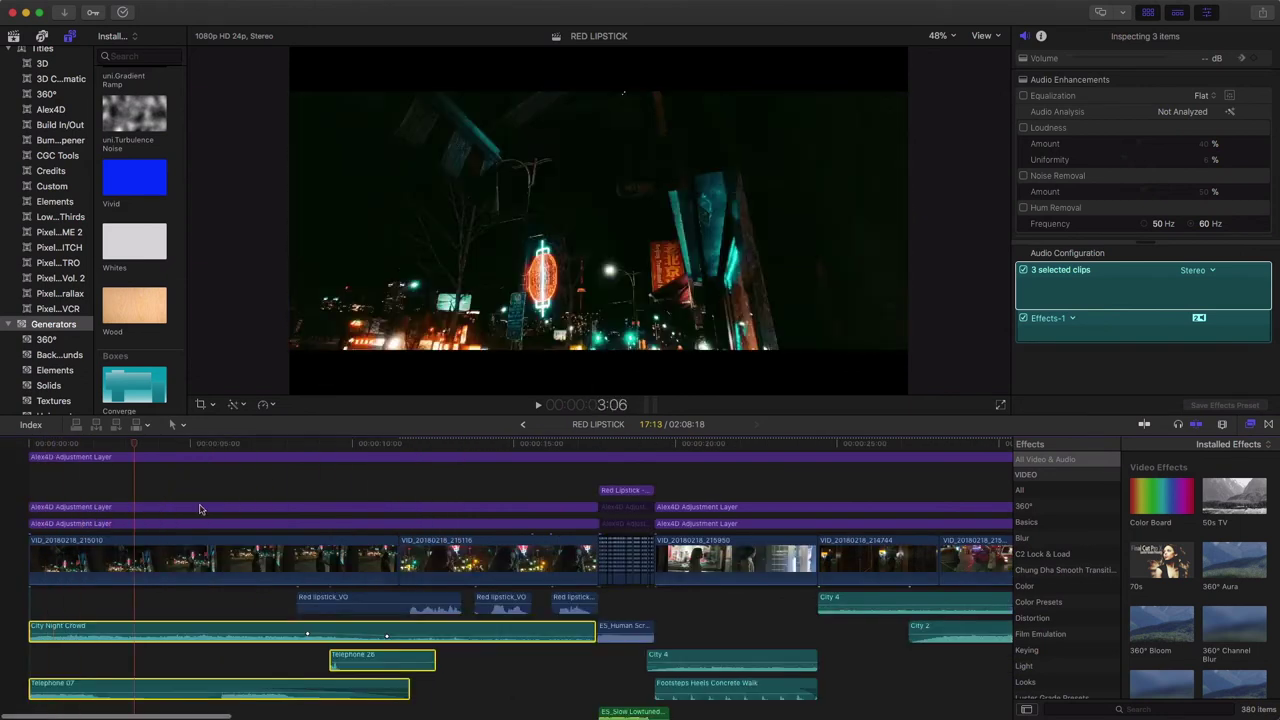
scroll(441, 517, right, 5)
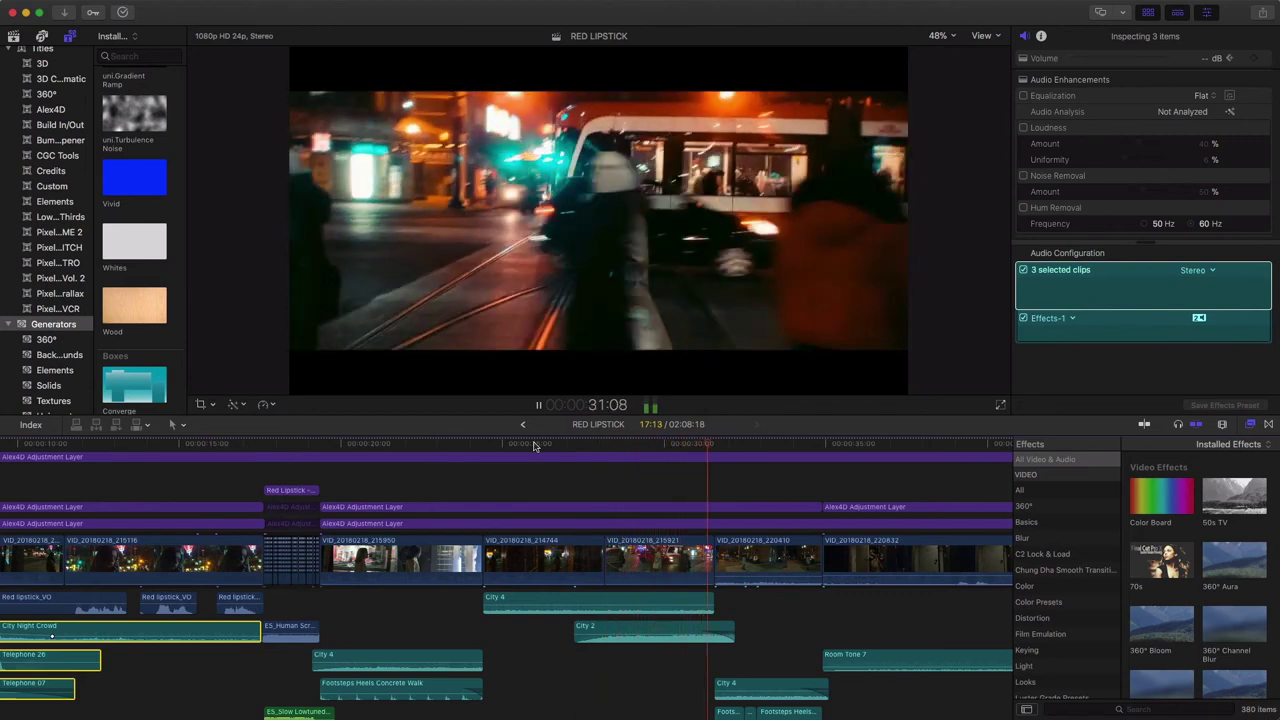
key(space)
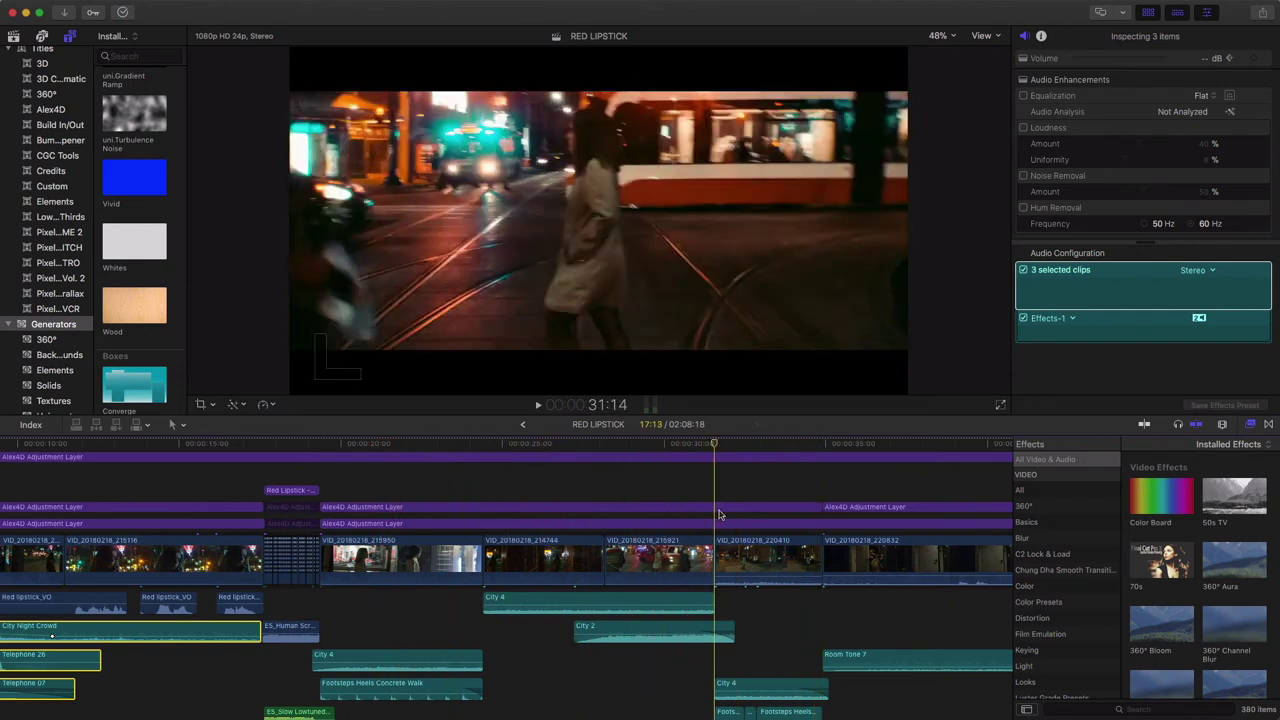
click(790, 446)
scroll(550, 580, right, 10)
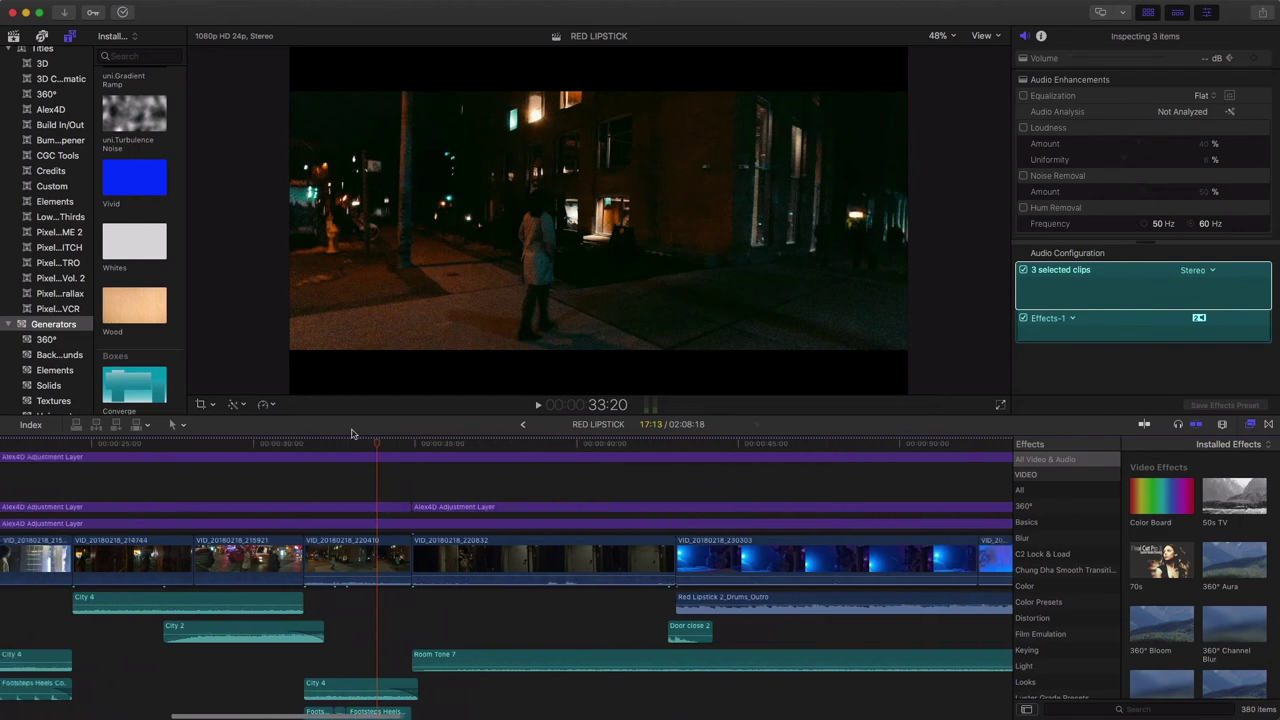
drag(456, 452, 631, 460)
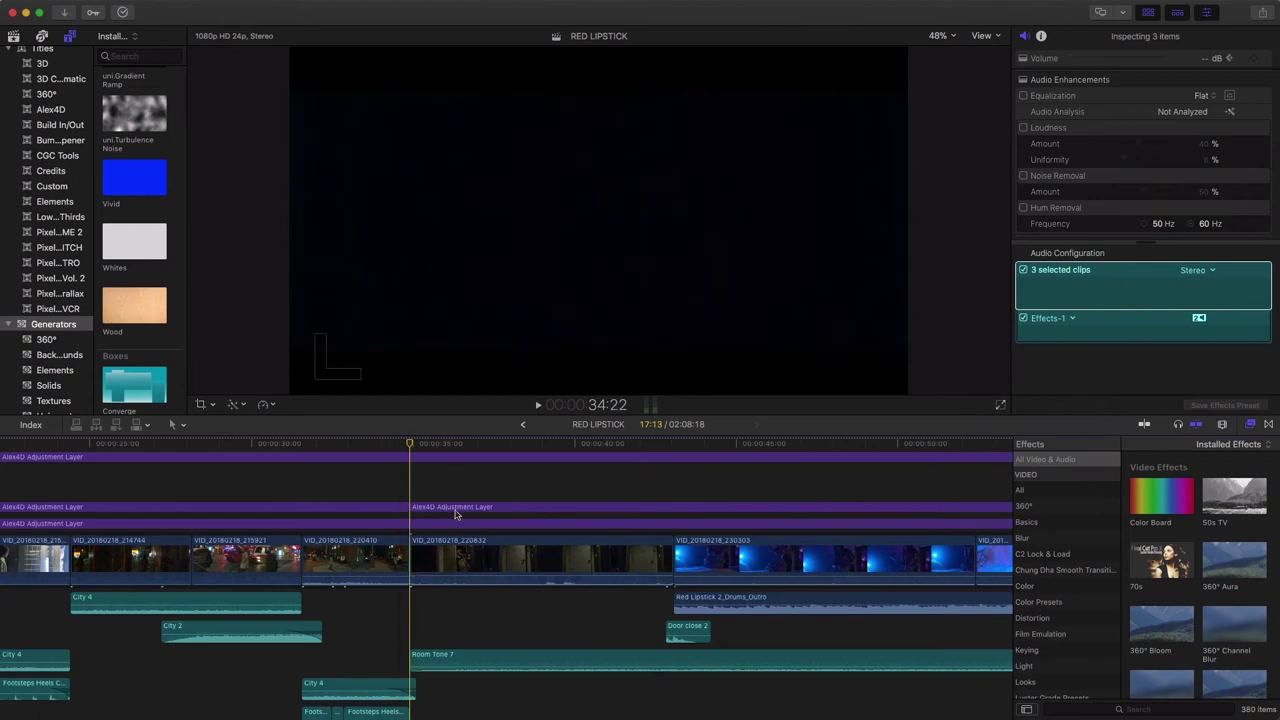
scroll(265, 667, right, 5)
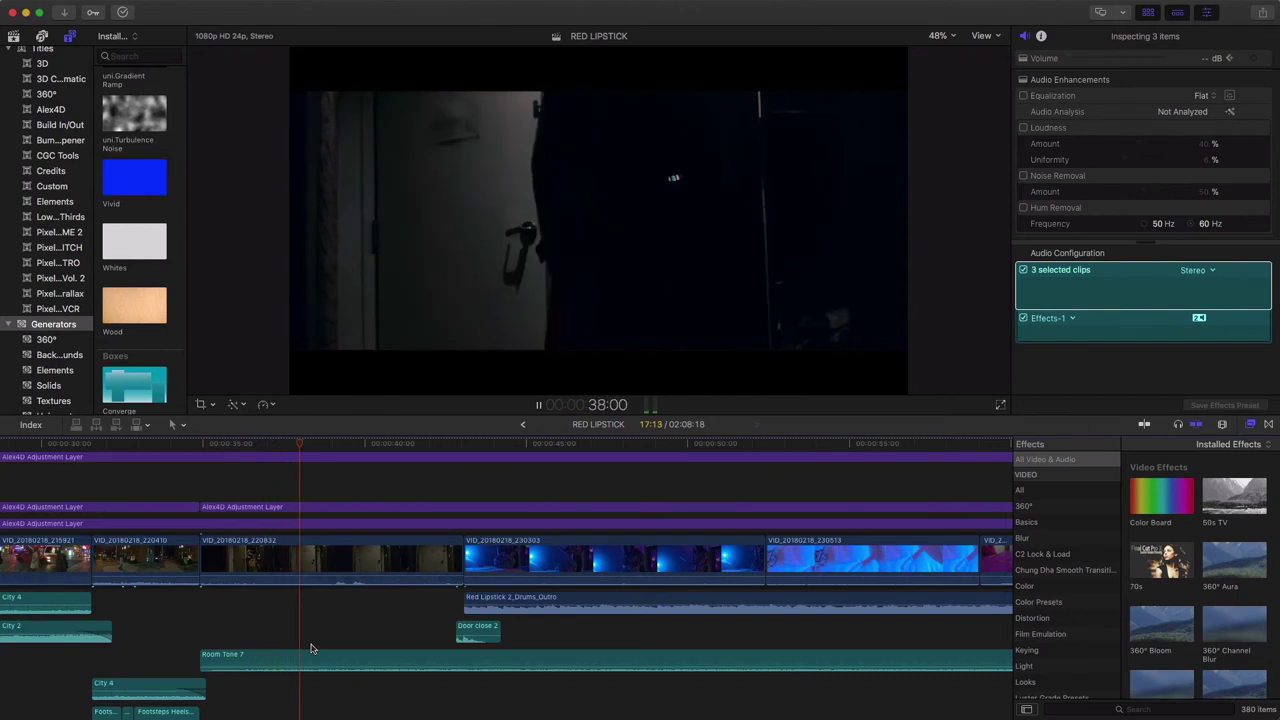
key(space)
drag(327, 449, 350, 486)
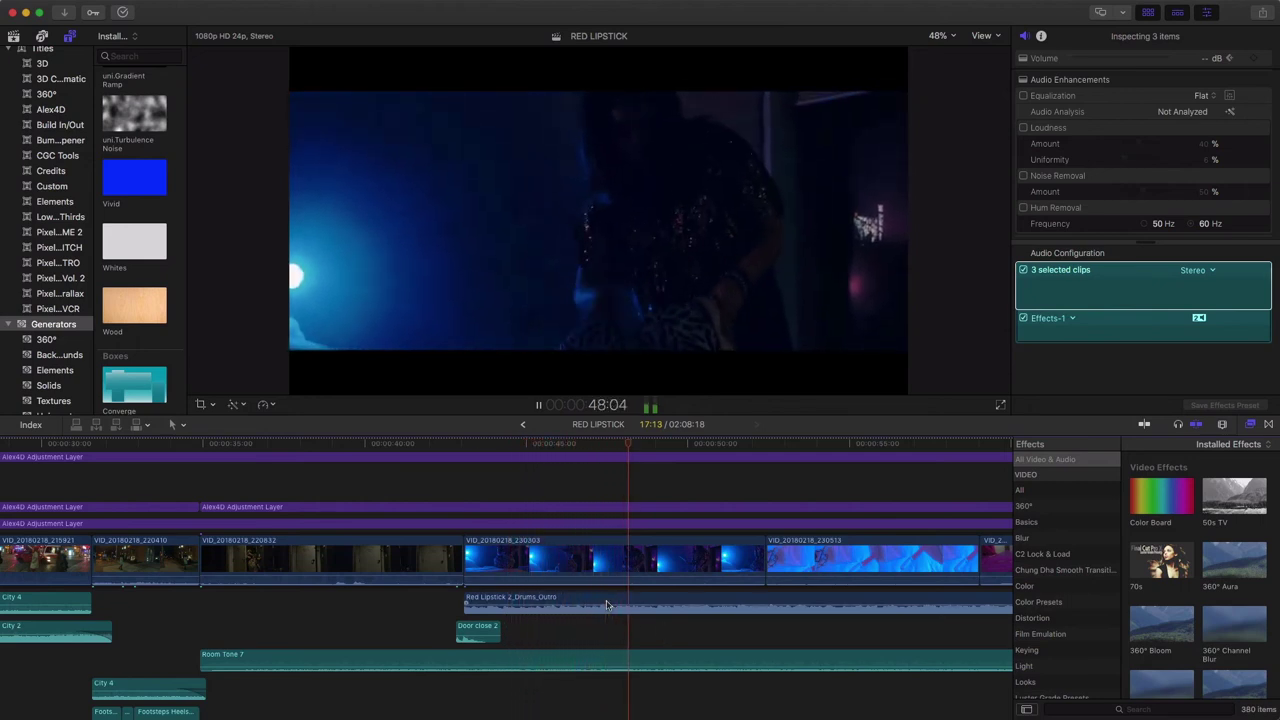
scroll(607, 604, right, 6)
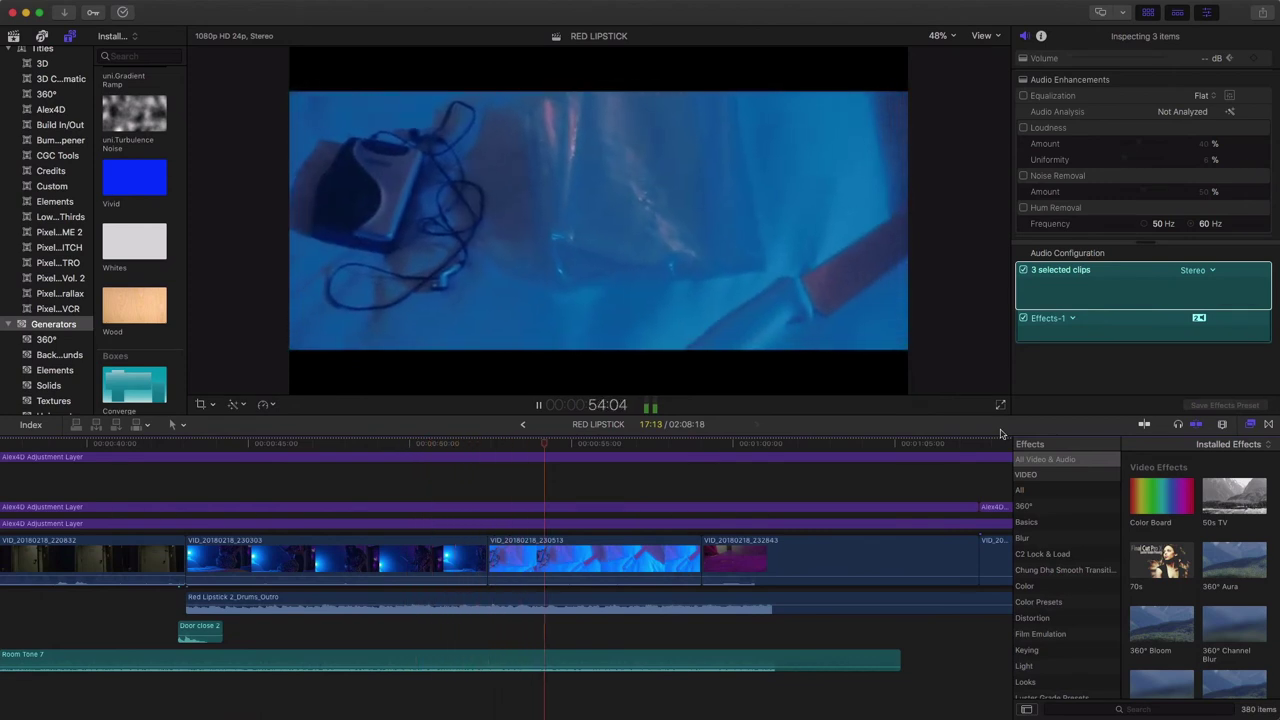
key(space)
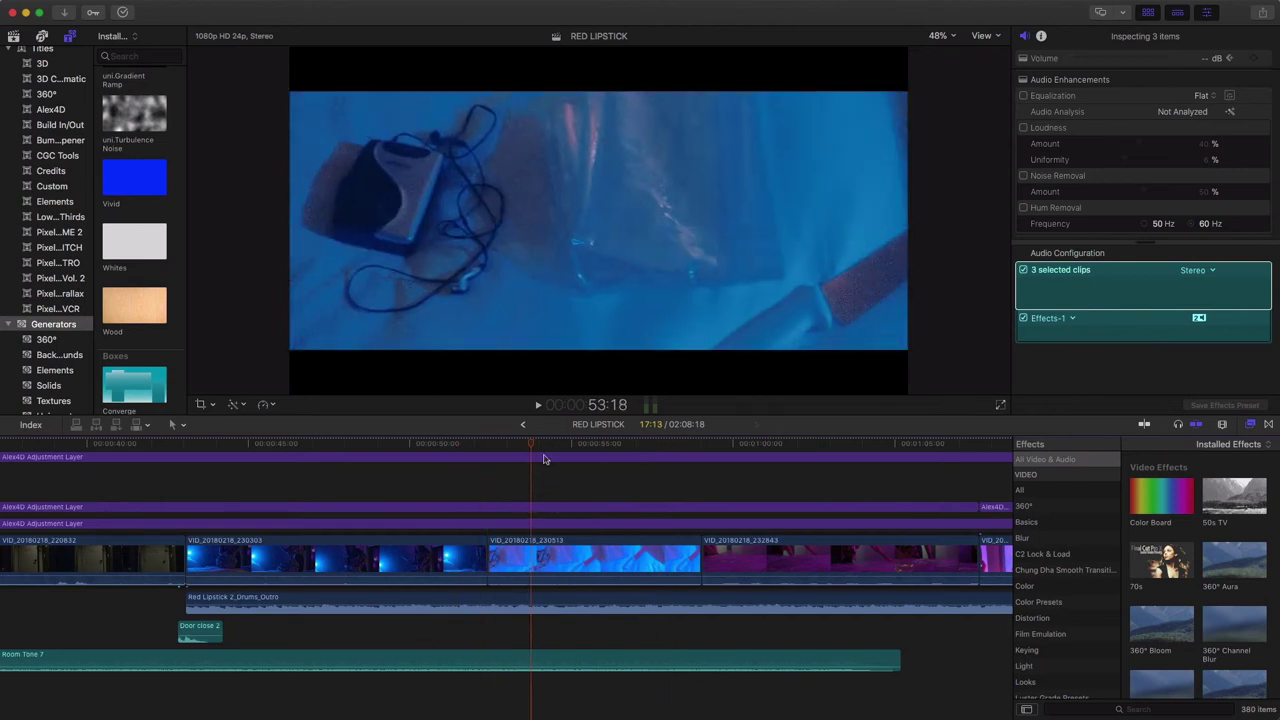
drag(533, 447, 487, 462)
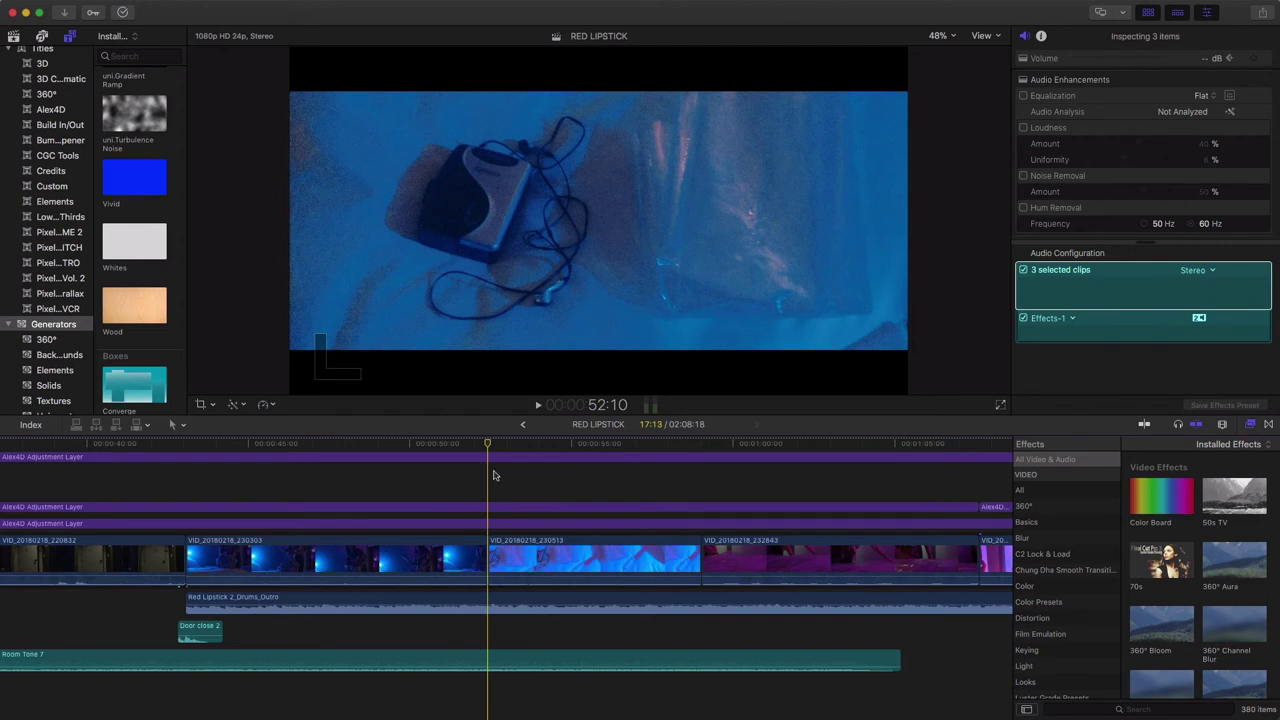
scroll(495, 480, left, 15)
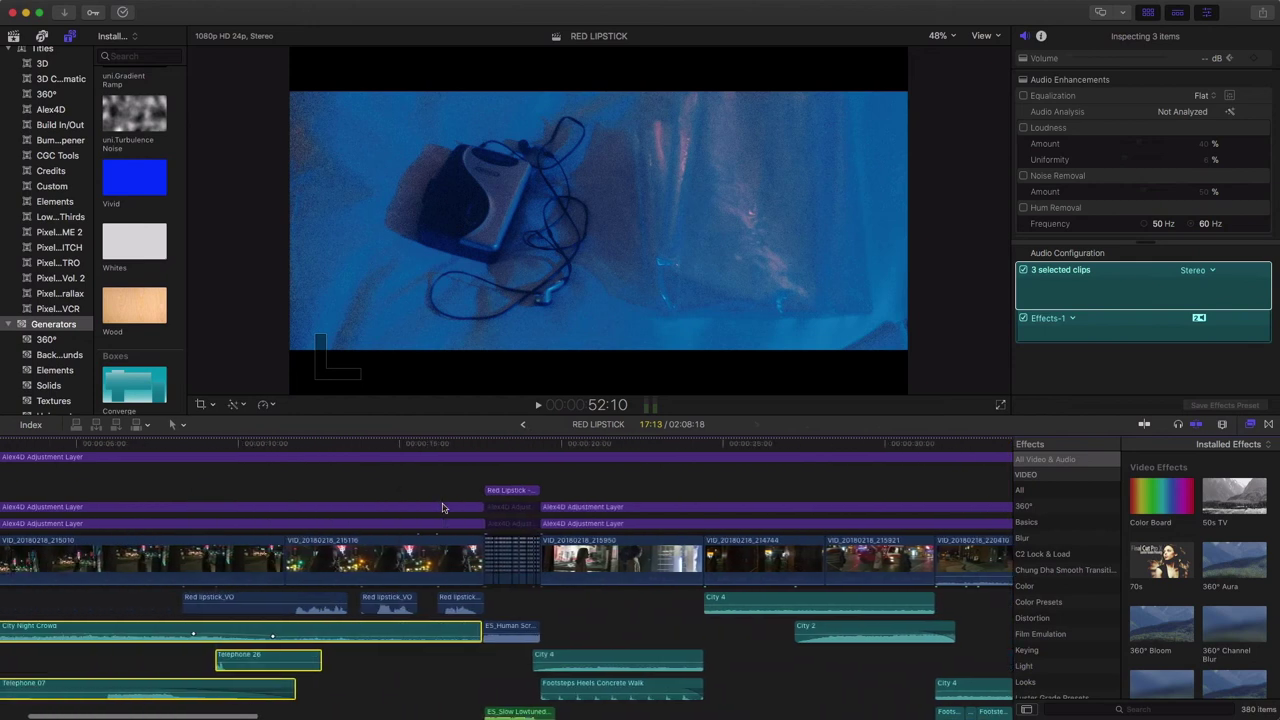
scroll(508, 501, right, 15)
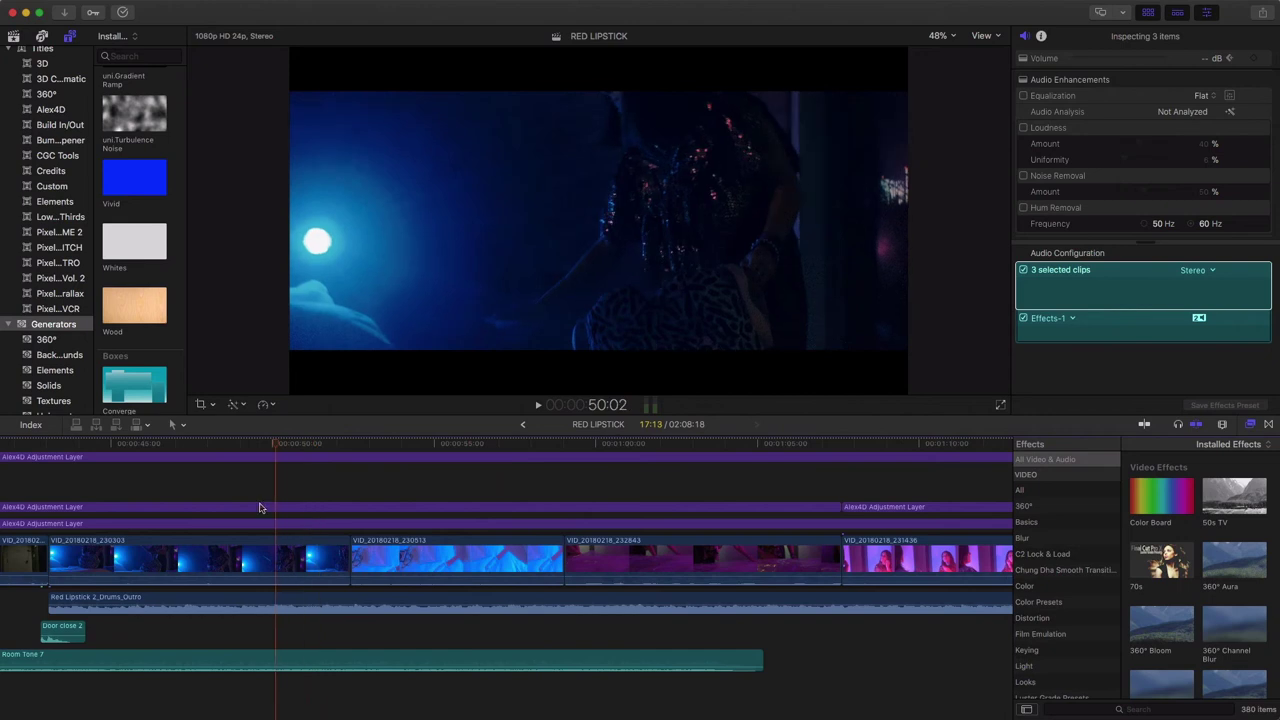
scroll(254, 470, left, 1)
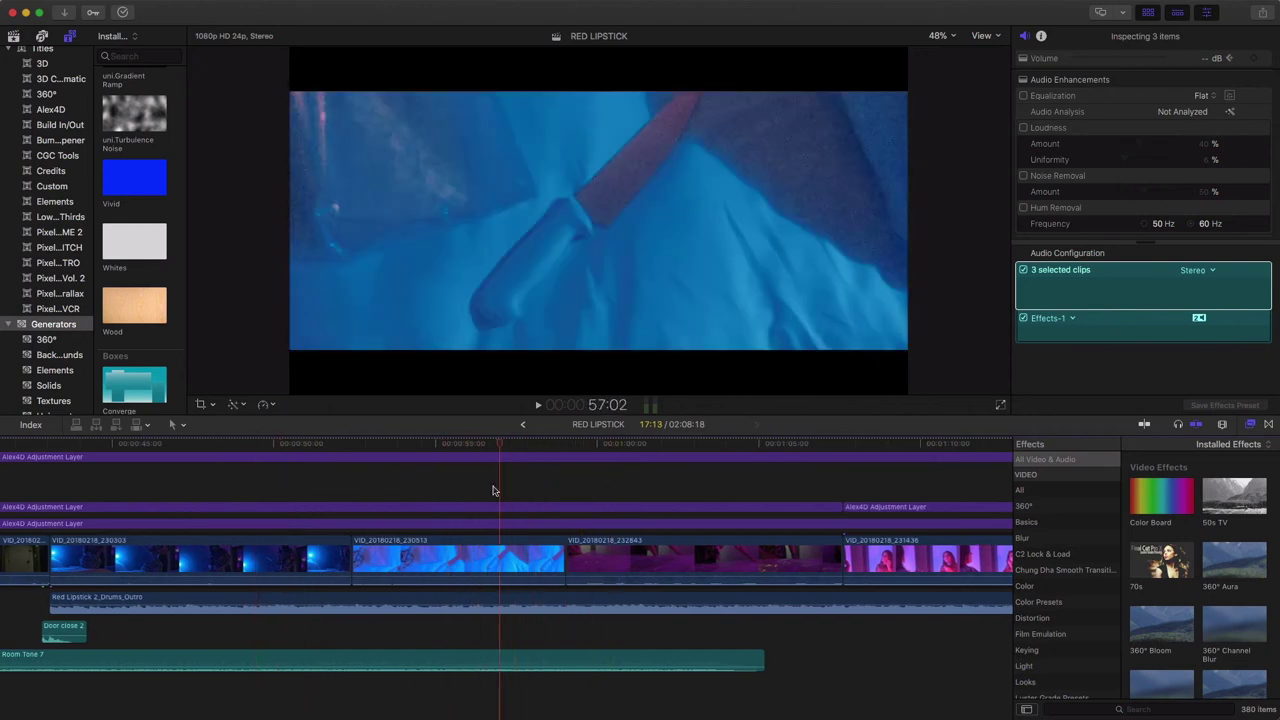
click(471, 489)
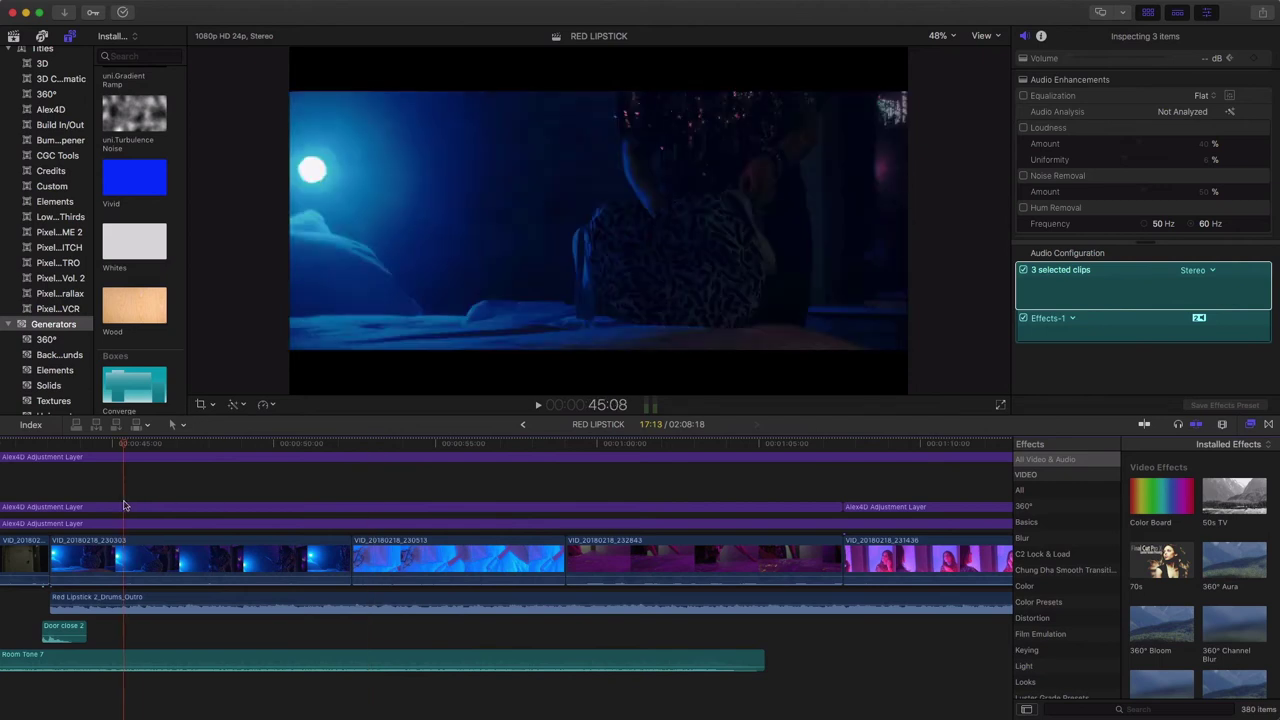
click(49, 448)
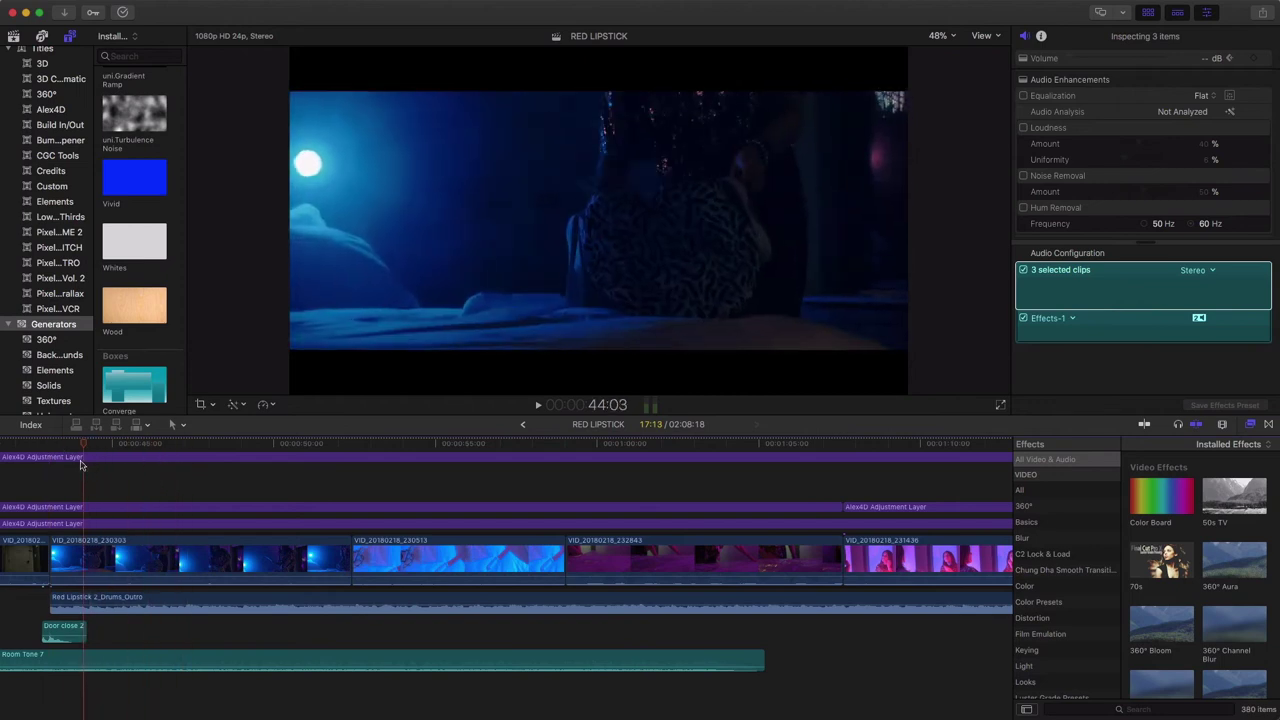
click(70, 462)
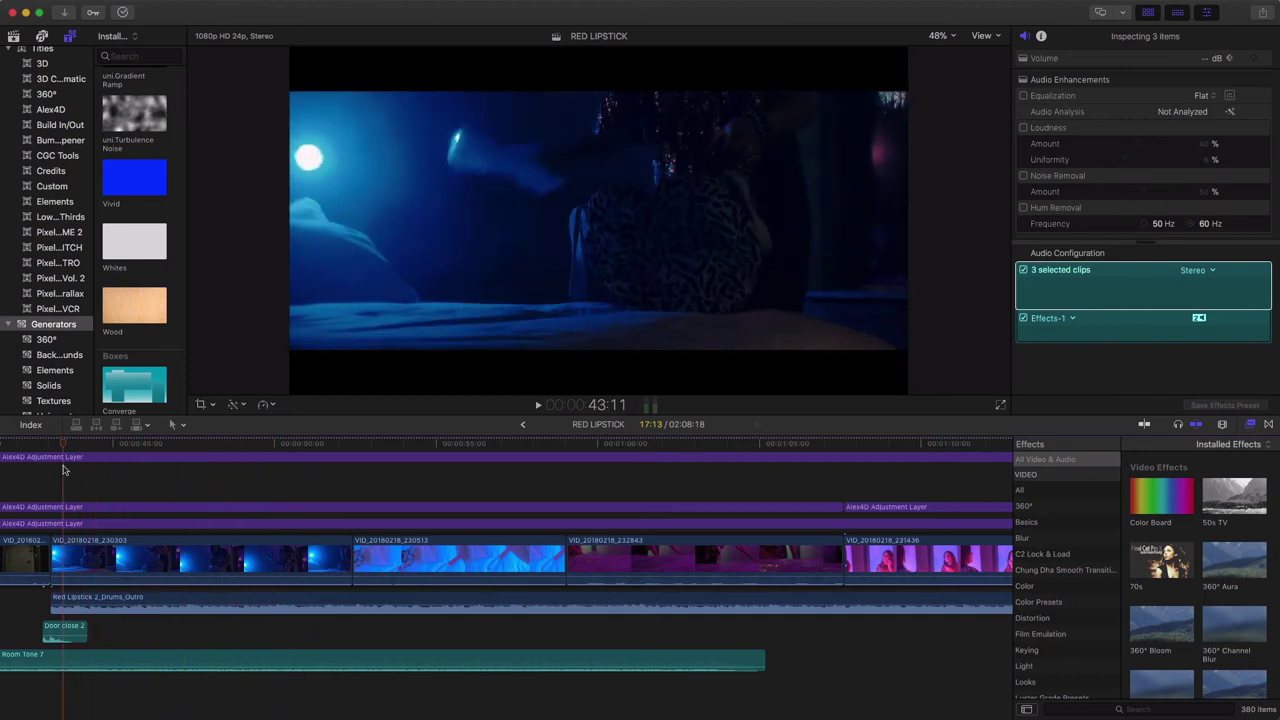
scroll(123, 473, up, 1)
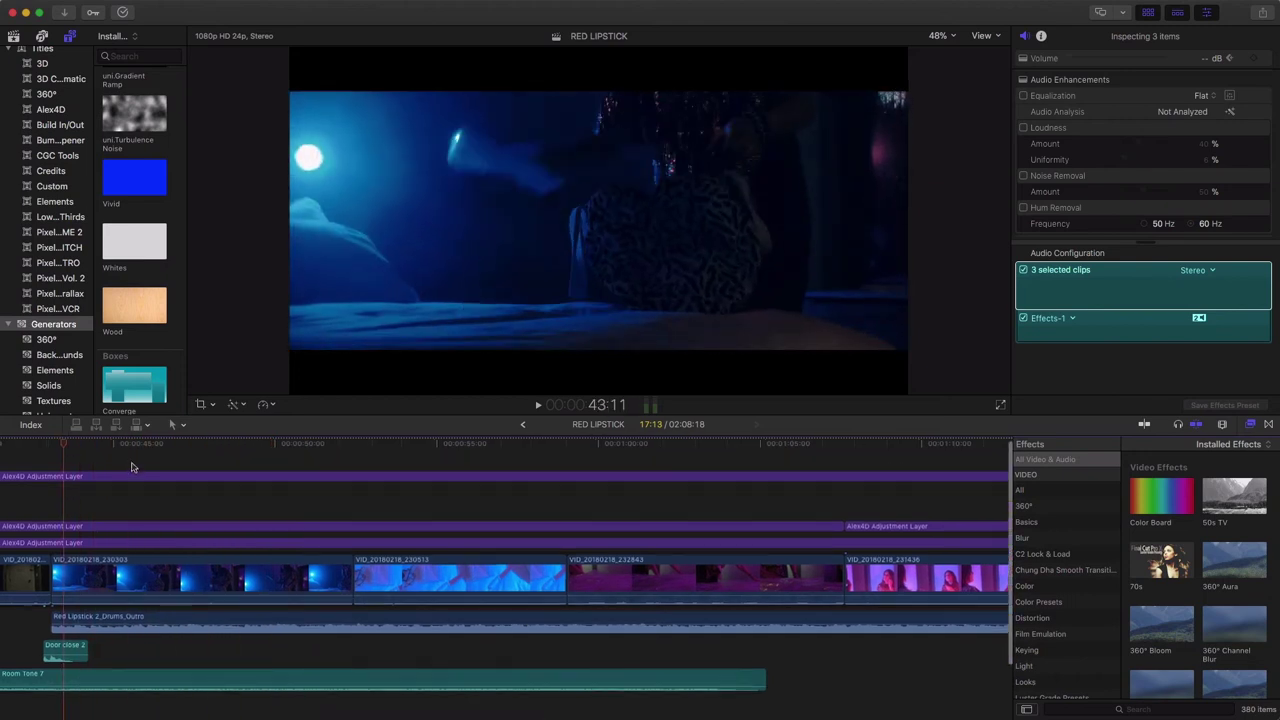
Select all three Alex4D Adjustment Layers to view FilmConvertPro2, Letterbox and the Aspen LUT together.
drag(135, 467, 138, 545)
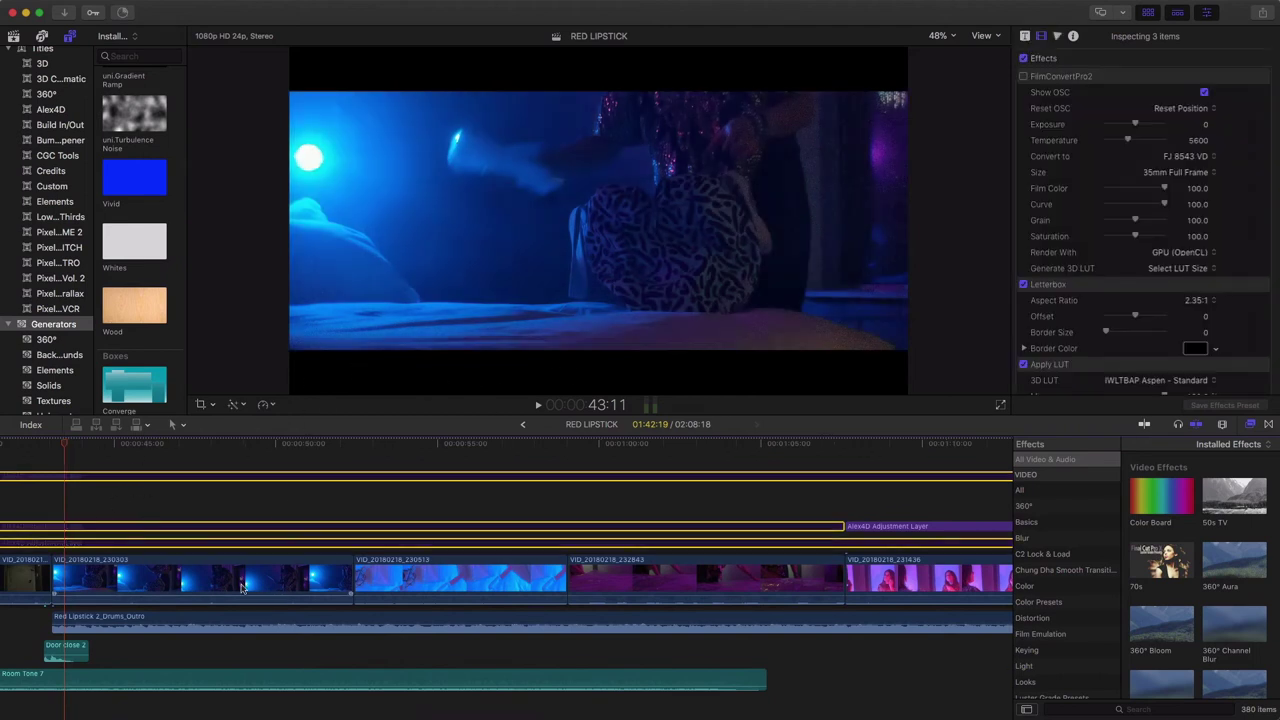
click(242, 582)
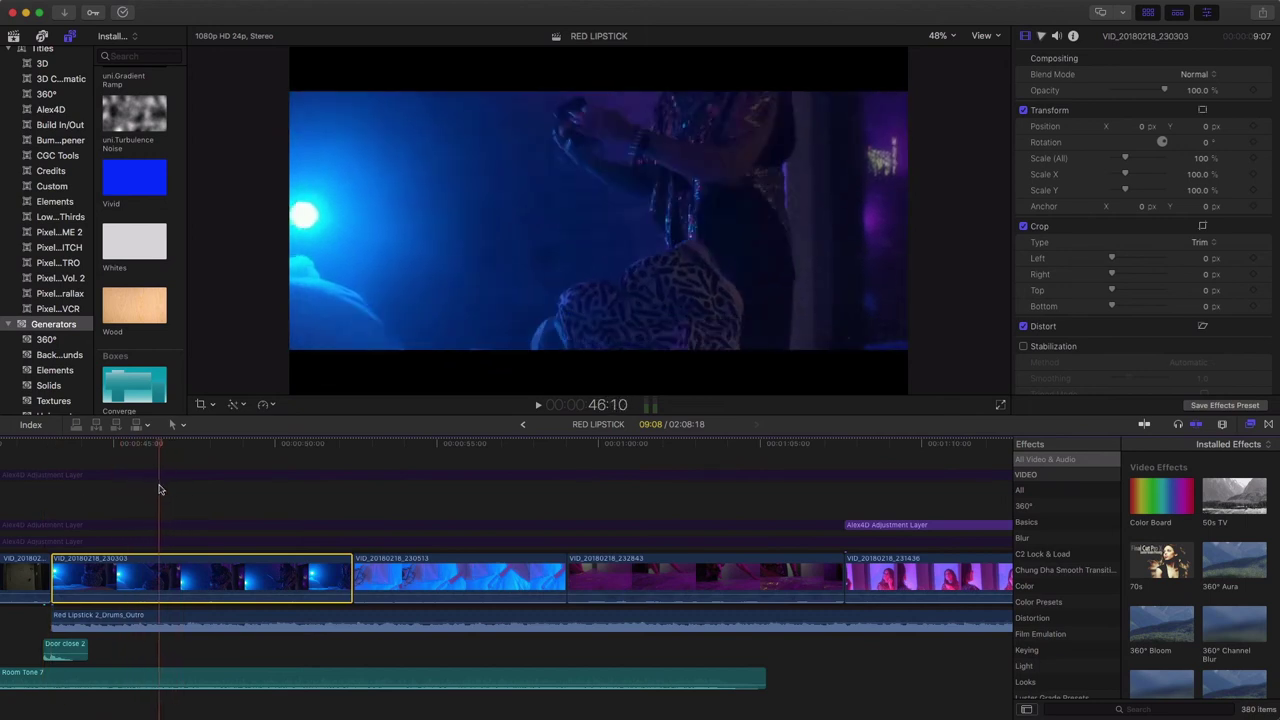
drag(129, 463, 138, 542)
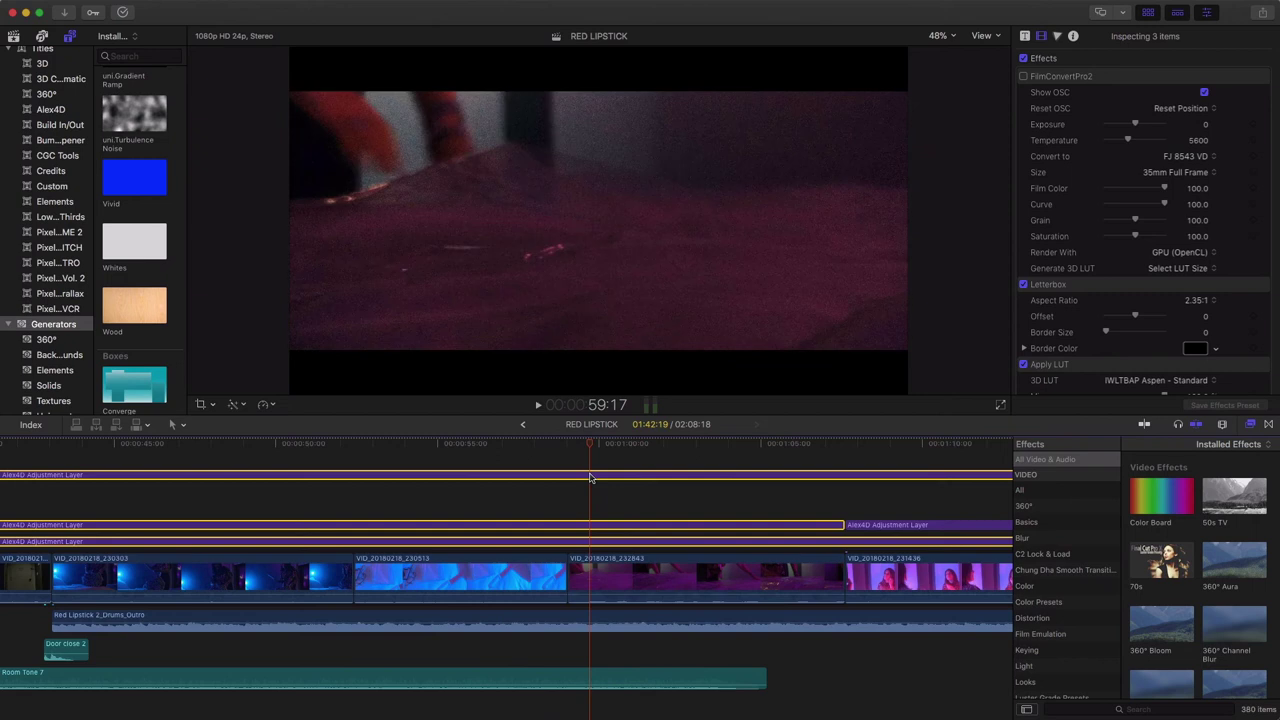
Select the Red Lipstick 2_Drums_Outro music clip and stop playback.
scroll(575, 585, right, 5)
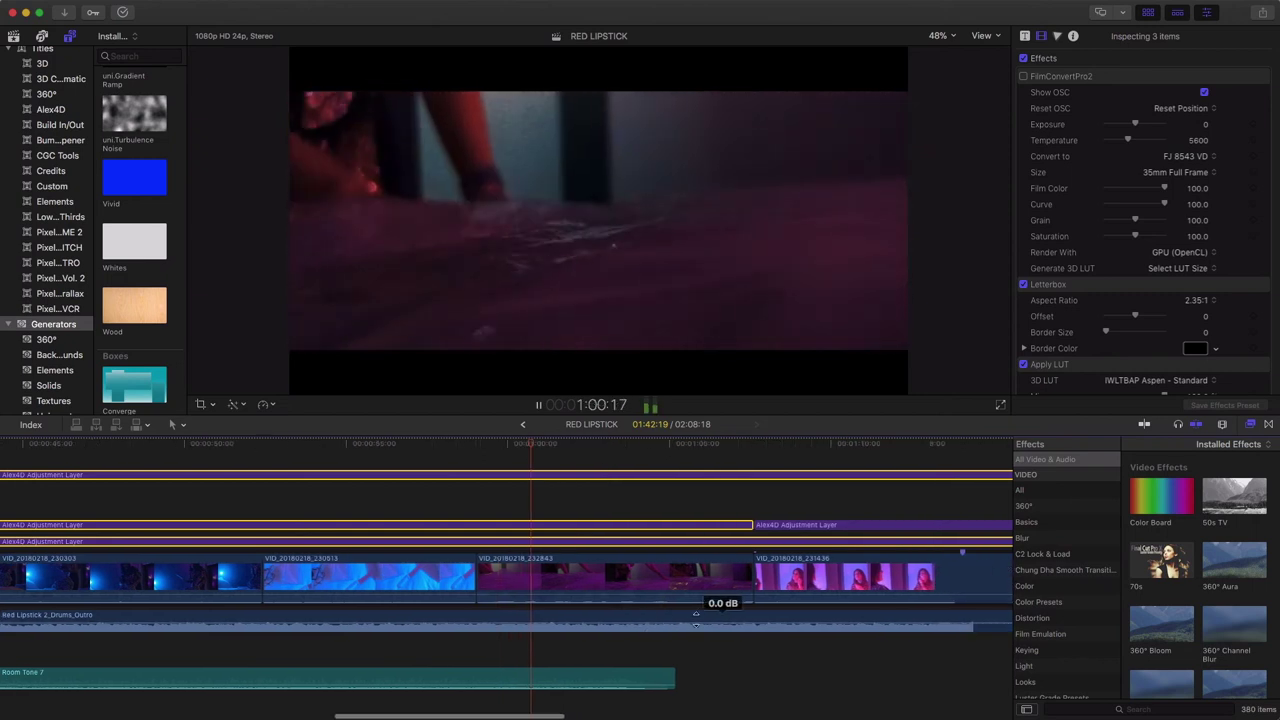
click(544, 617)
scroll(590, 585, right, 5)
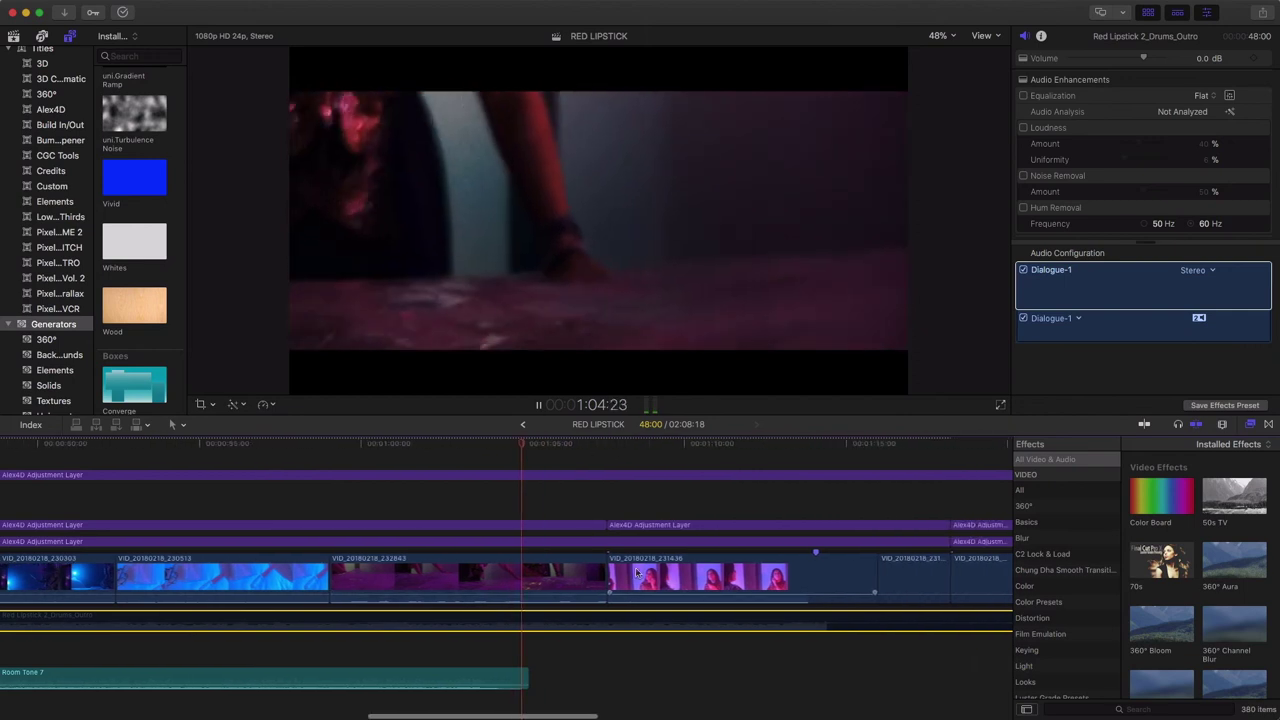
scroll(760, 640, right, 10)
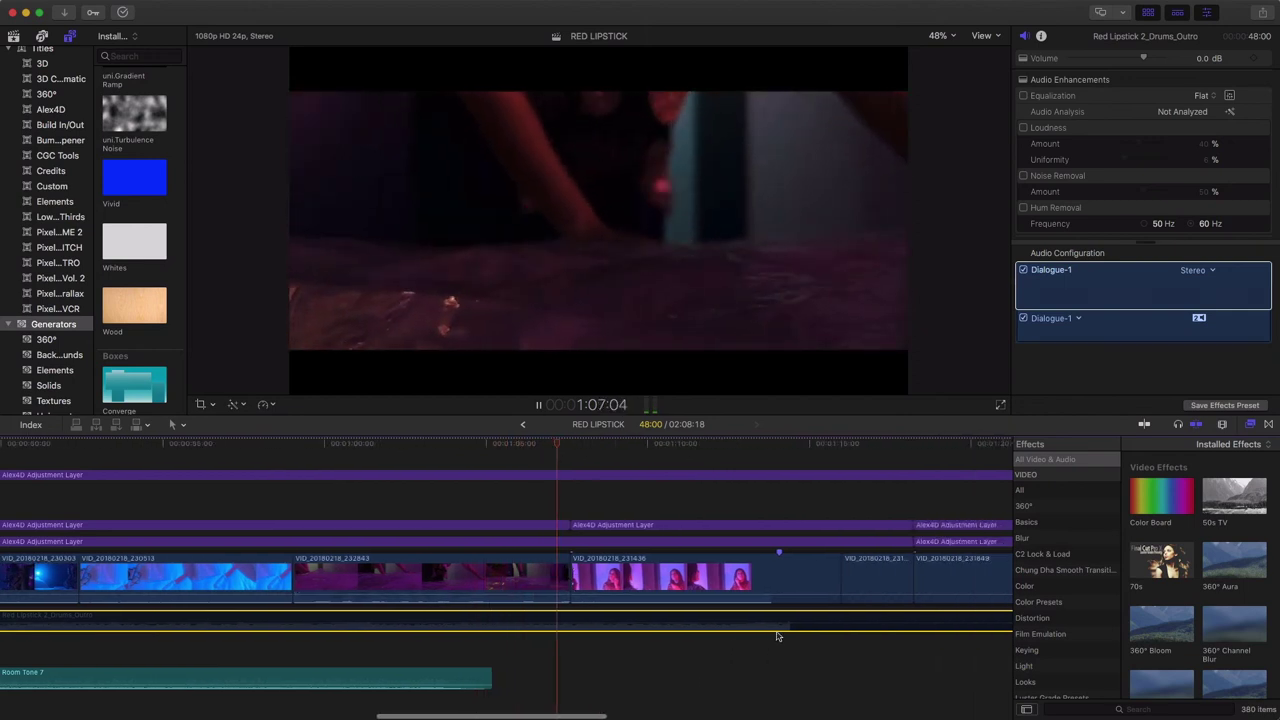
scroll(778, 636, right, 2)
key(space)
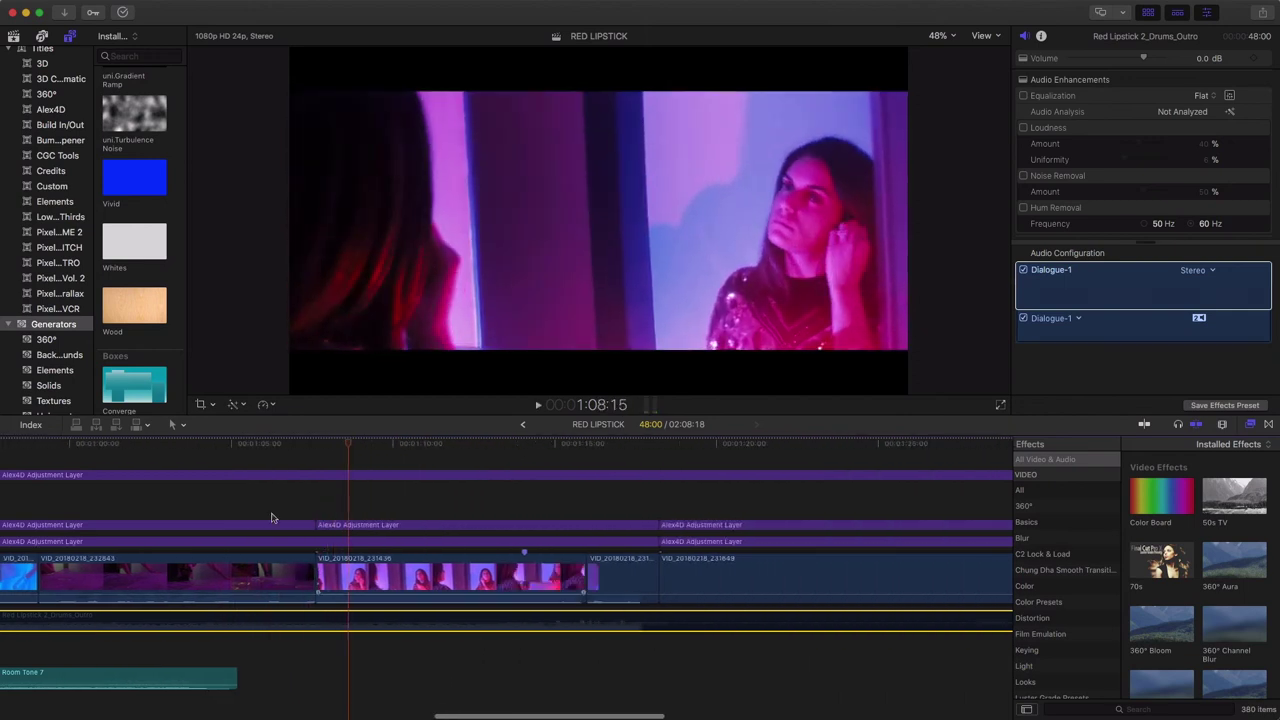
Scrub forward through the pink mirror shots to the lipstick shot near 1:18.
drag(212, 443, 424, 485)
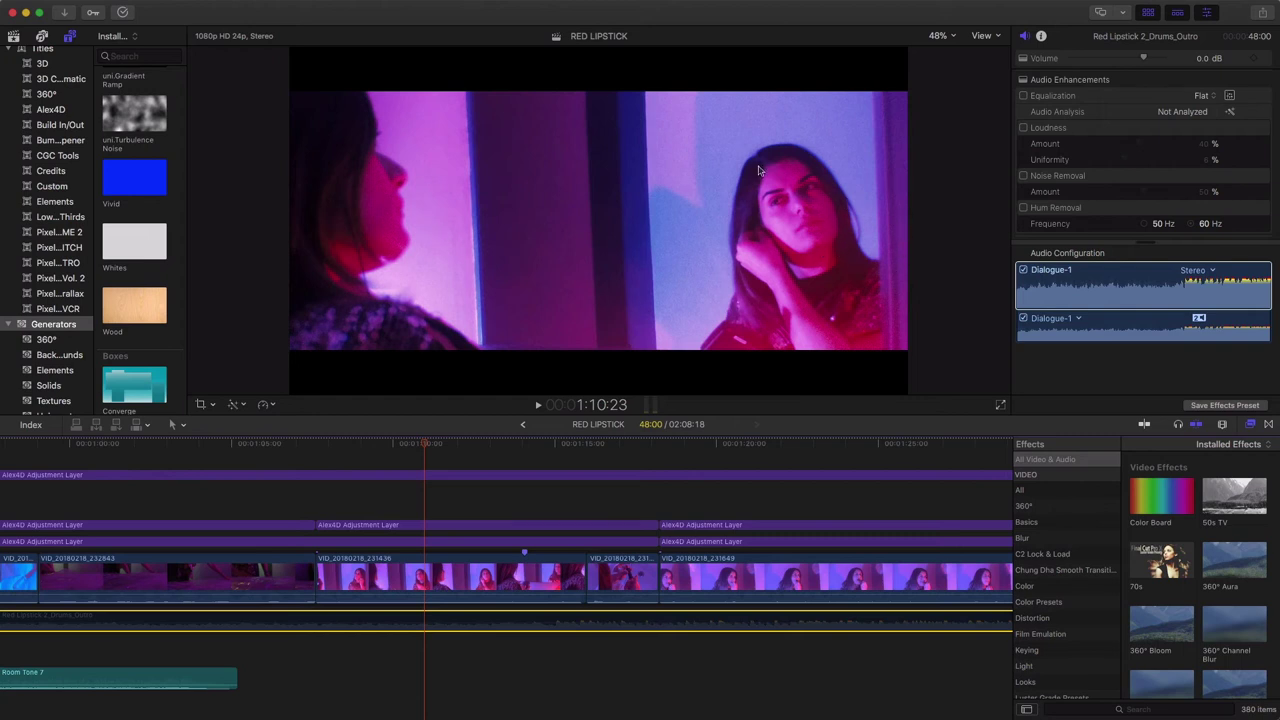
scroll(311, 523, left, 5)
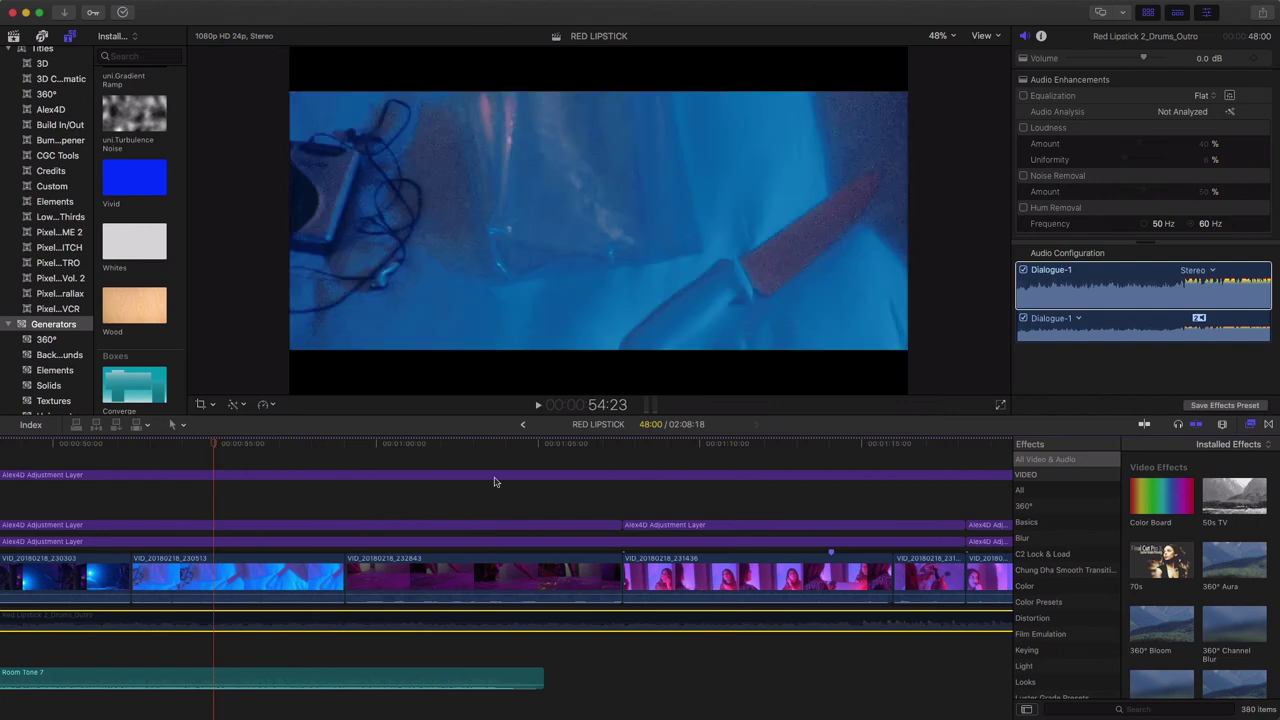
scroll(494, 482, right, 7)
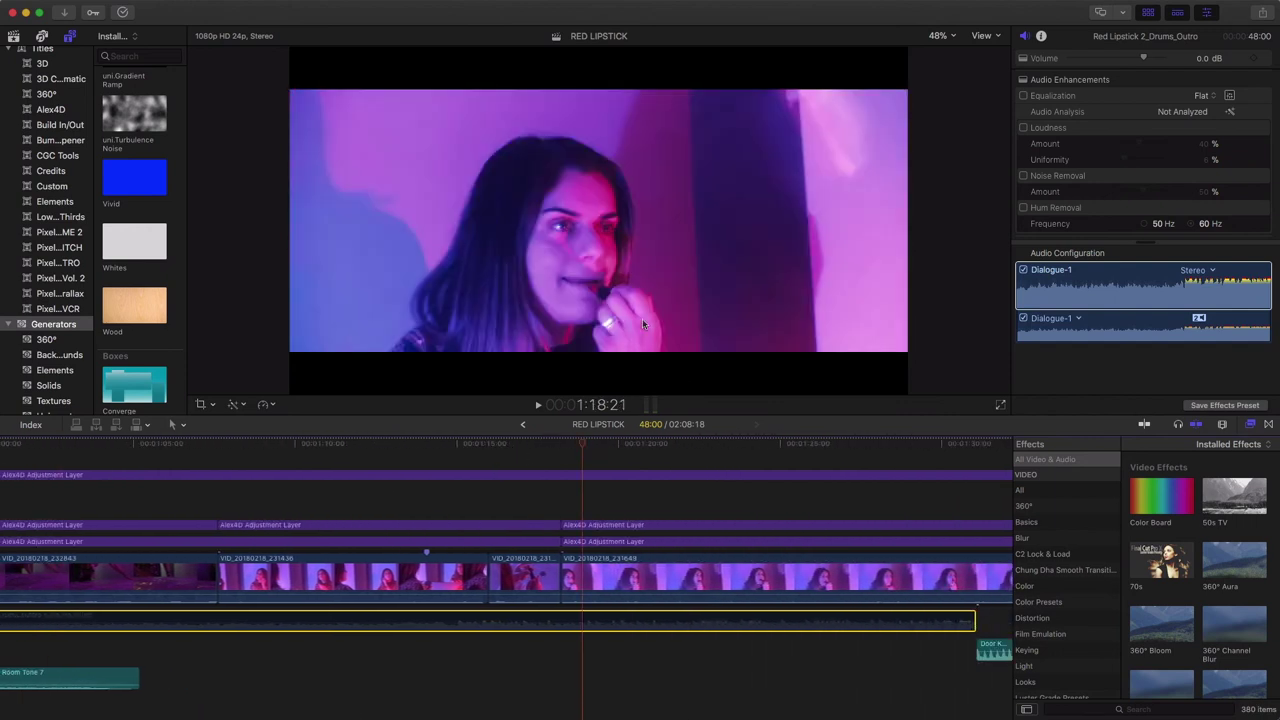
drag(522, 448, 561, 460)
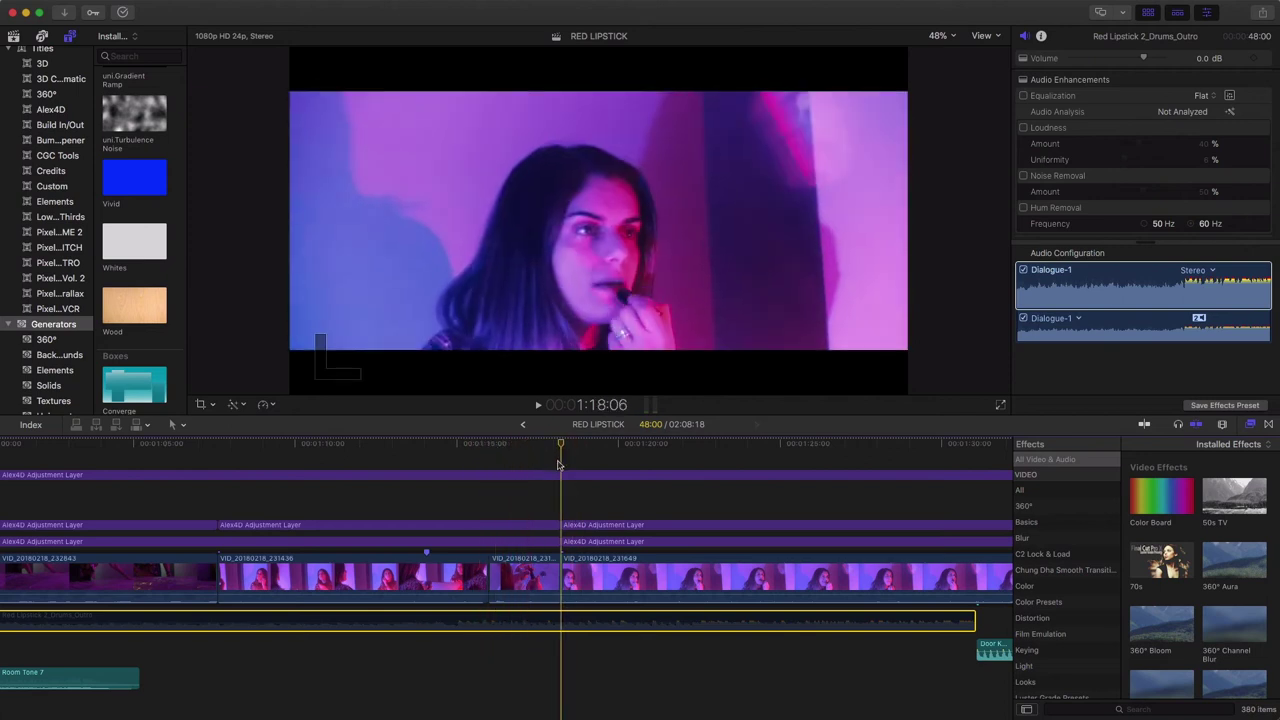
scroll(560, 489, right, 8)
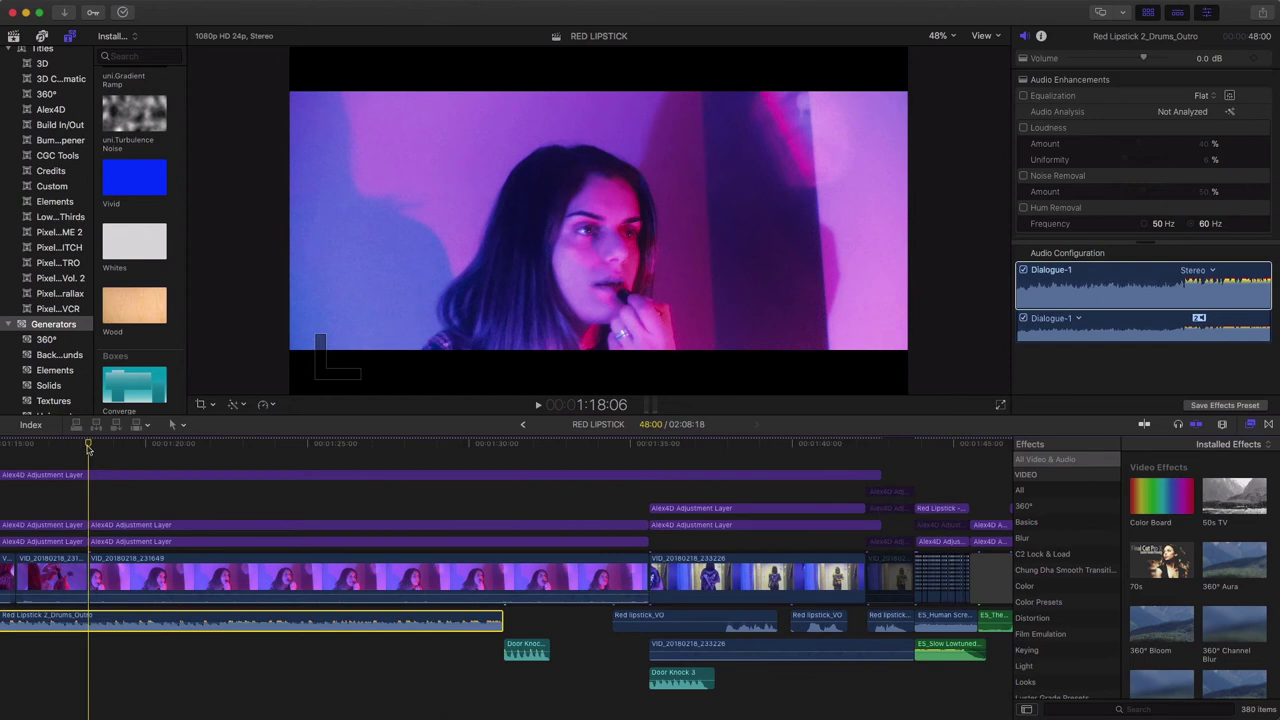
Play from 1:18:06, then select VID_20180218_231649 and scrub through its push-in.
key(space)
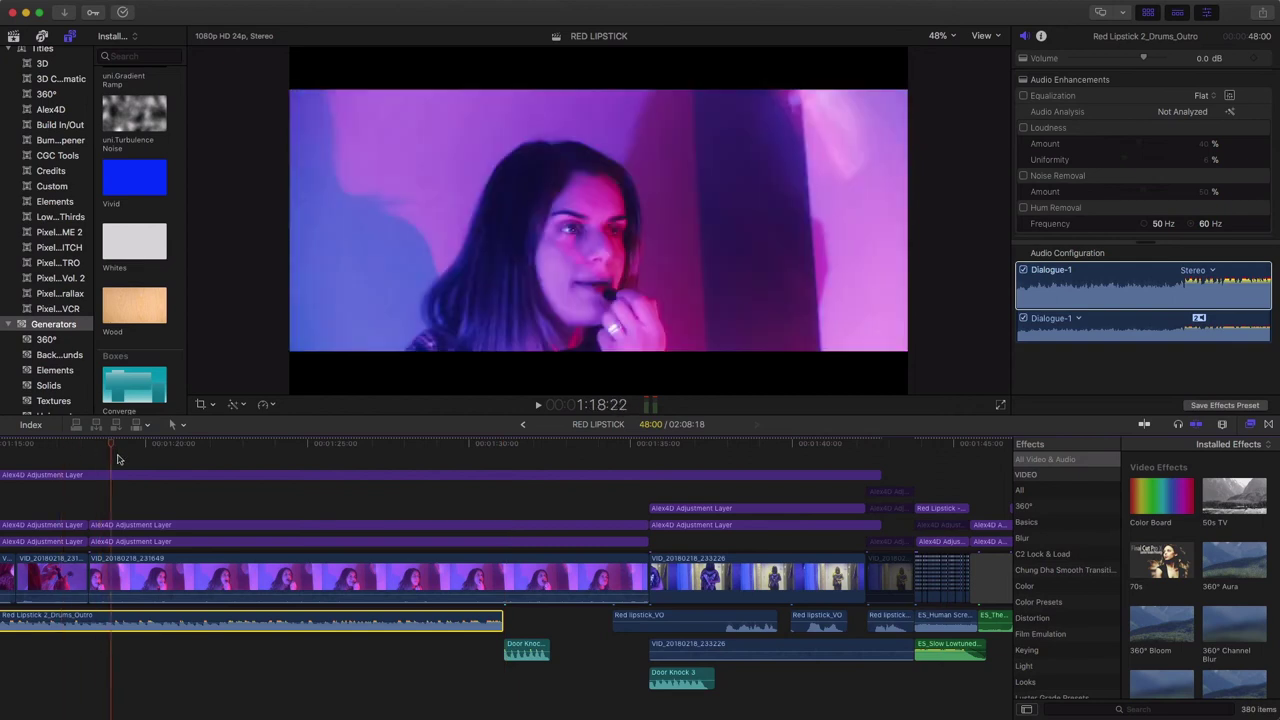
click(89, 475)
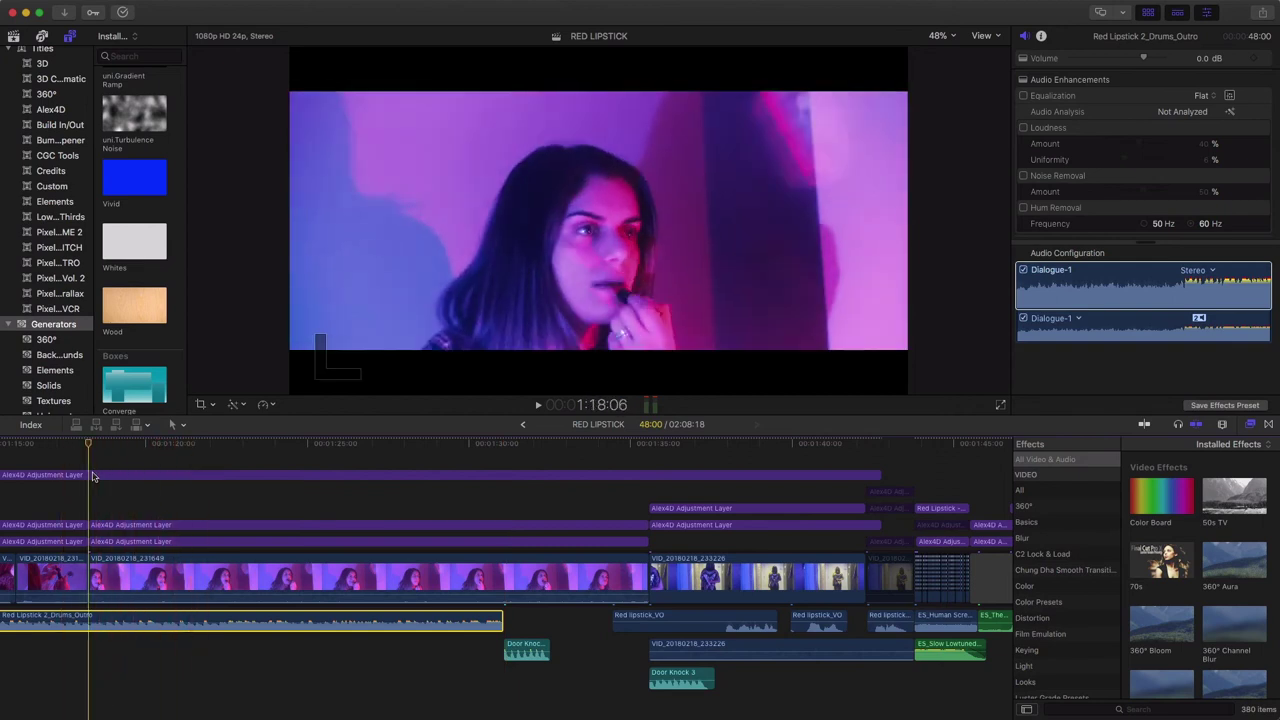
click(157, 589)
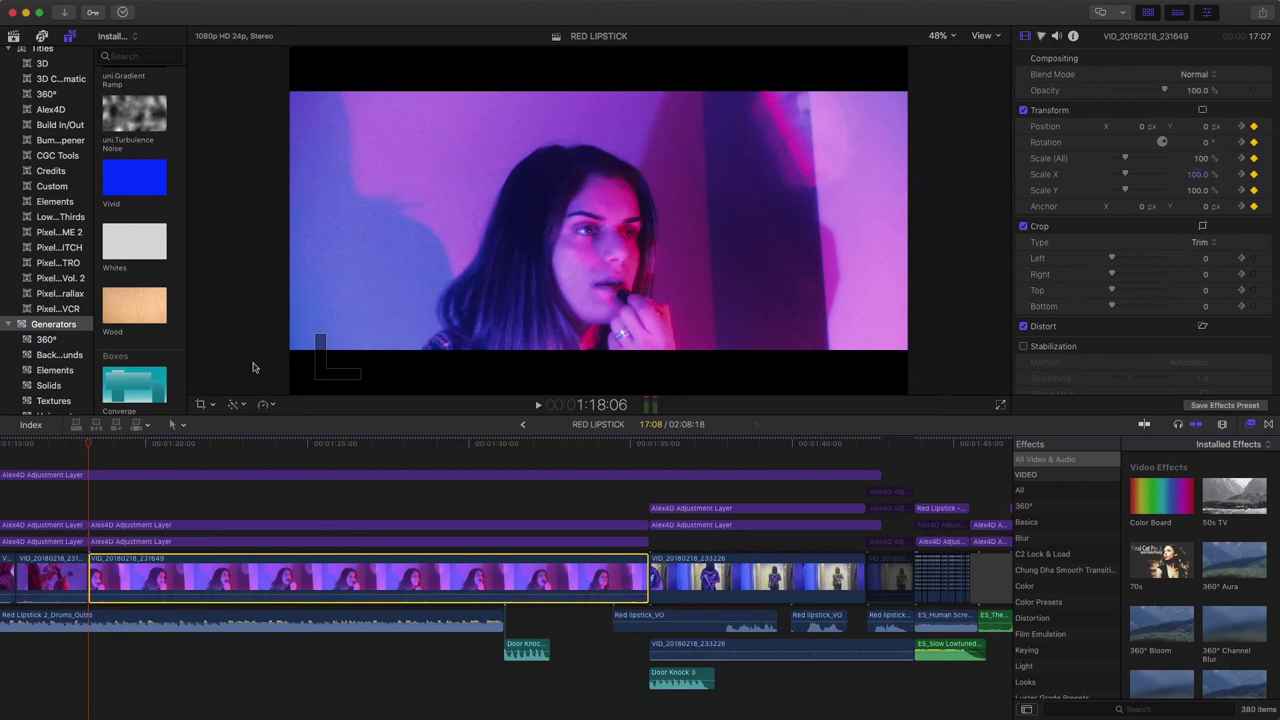
drag(85, 446, 630, 450)
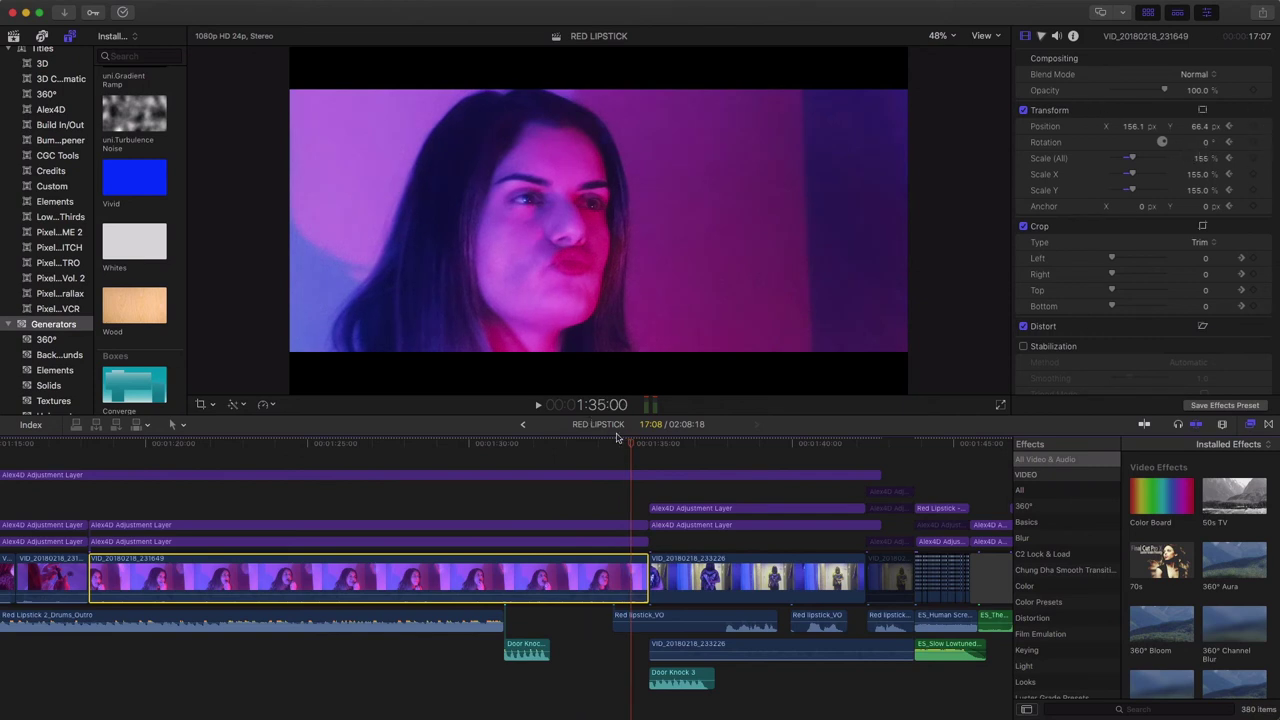
drag(631, 449, 88, 532)
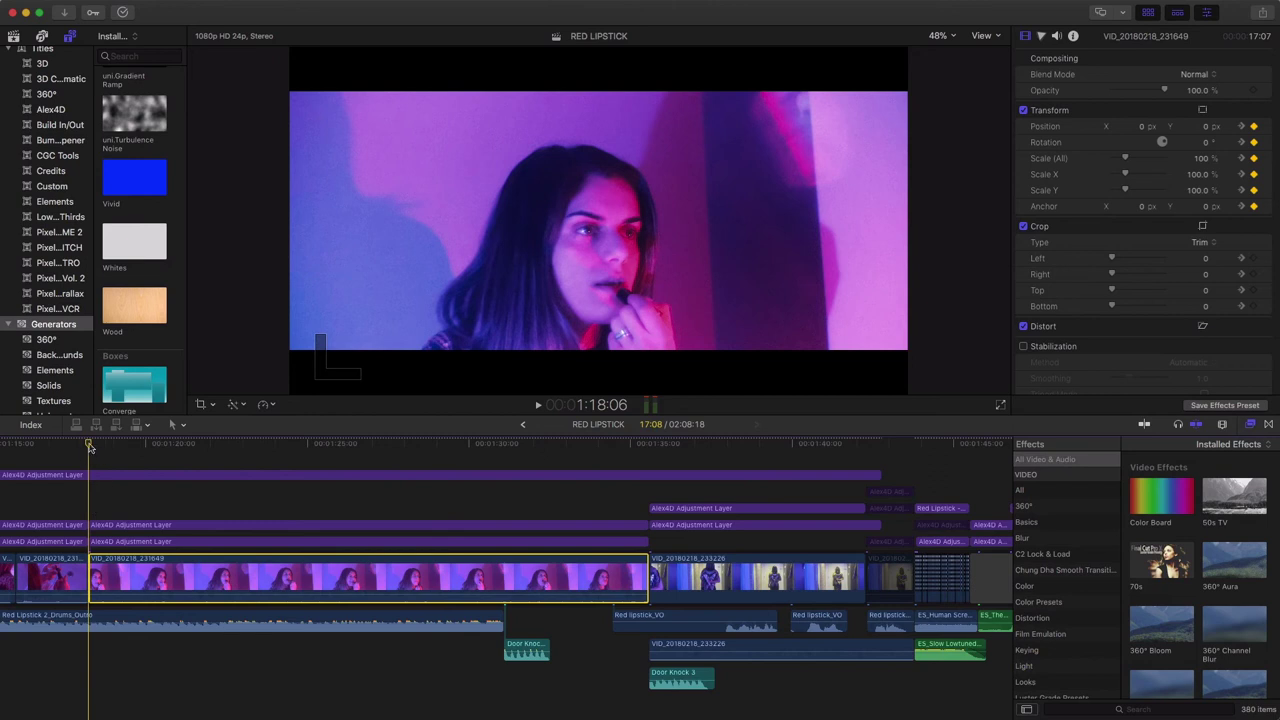
mouse_move(88, 446)
mouse_down()
mouse_move(385, 446)
mouse_move(88, 446)
mouse_up()
Scrub the push-in again from about 1:19, watching Scale climb from 100% toward 155%.
scroll(90, 430, left, 2)
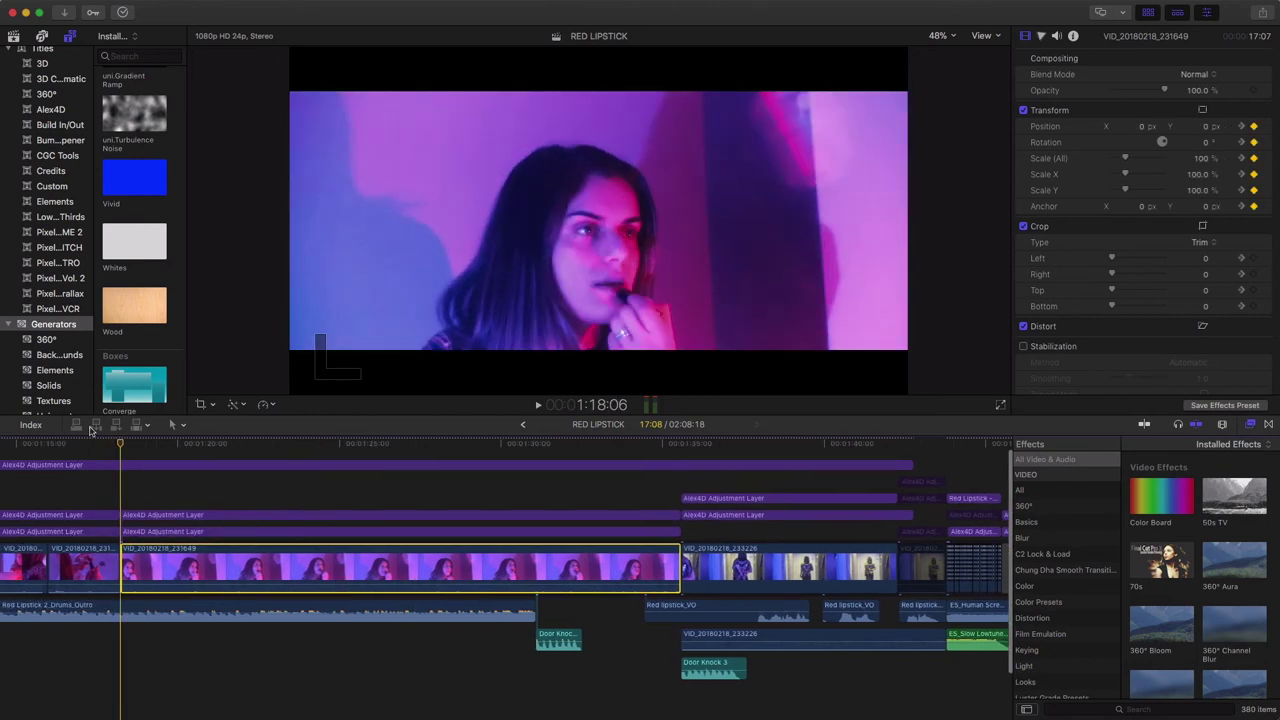
scroll(135, 462, left, 1)
scroll(135, 462, up, 1)
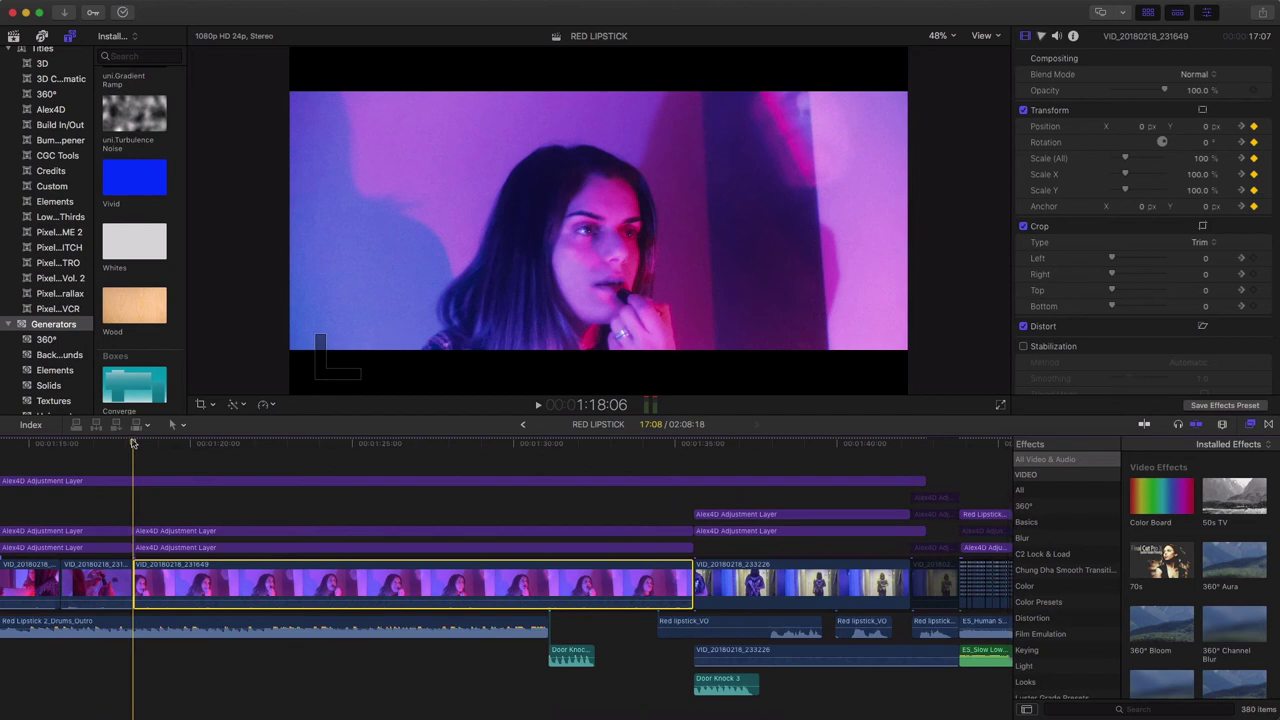
scroll(133, 443, right, 1)
drag(125, 446, 334, 478)
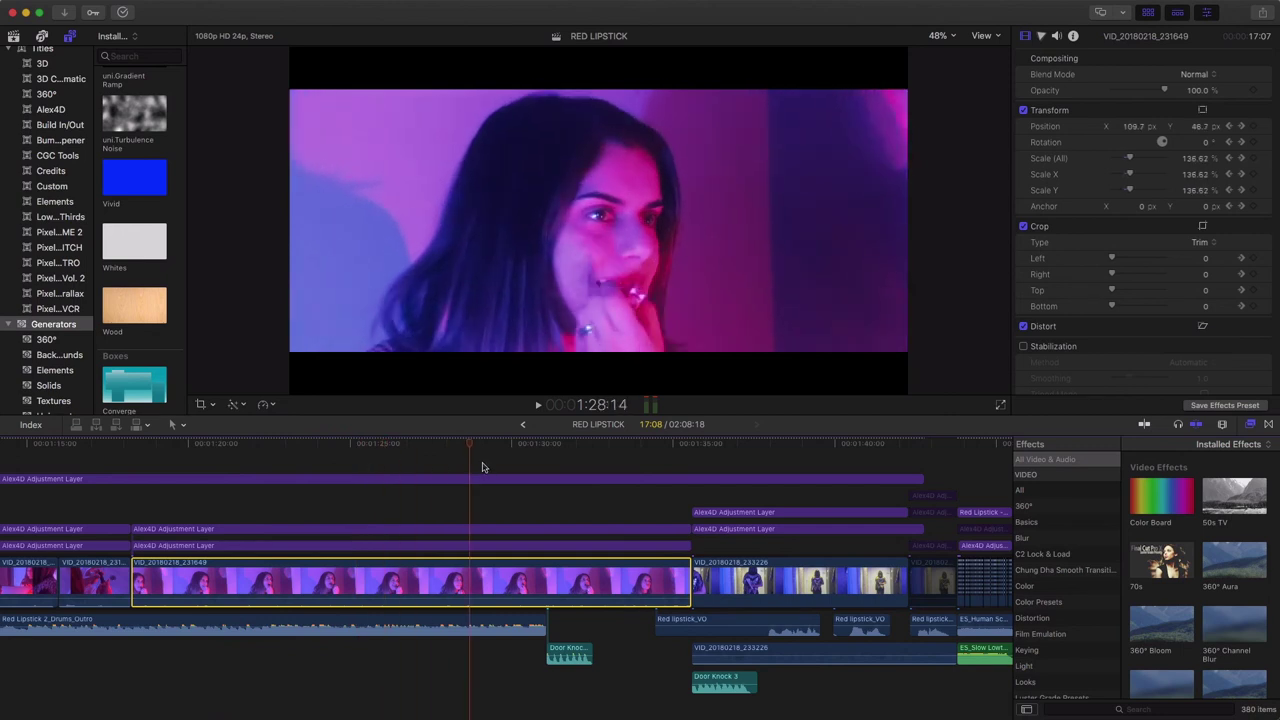
click(155, 470)
drag(147, 448, 562, 477)
Replay the edit from 1:30:10 into the RED LIPSTICK title card.
scroll(564, 479, right, 5)
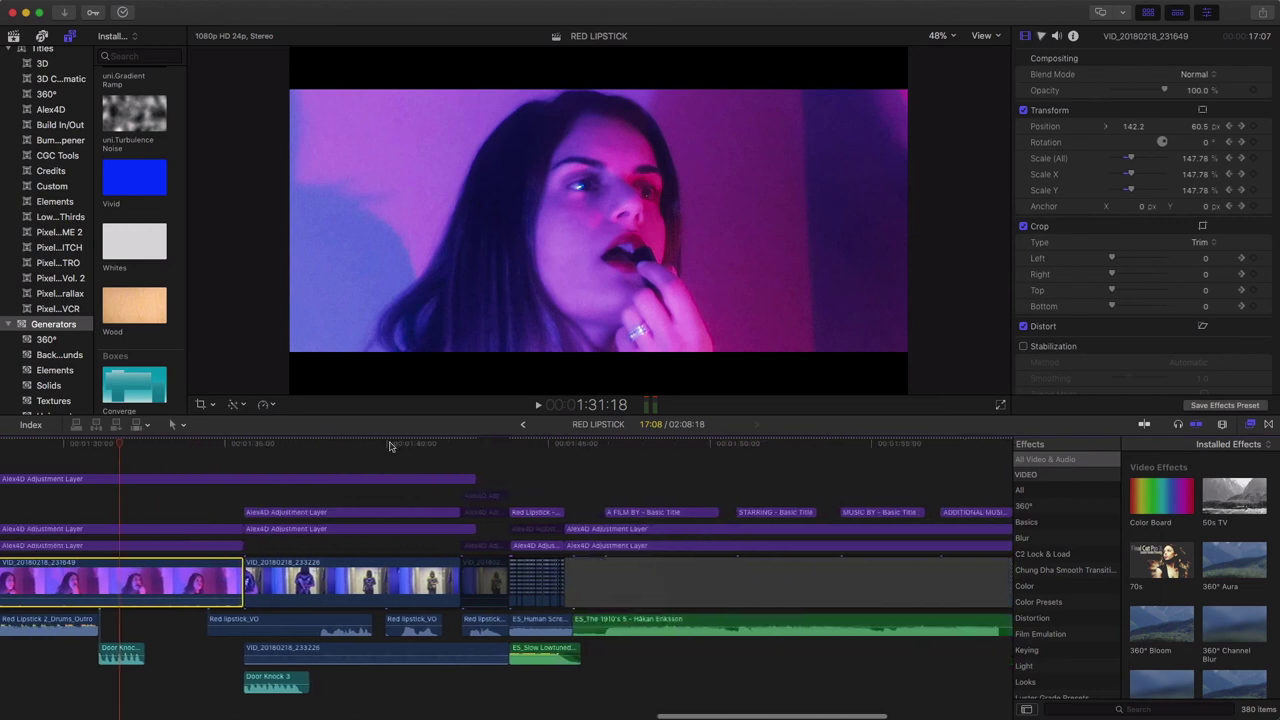
click(267, 447)
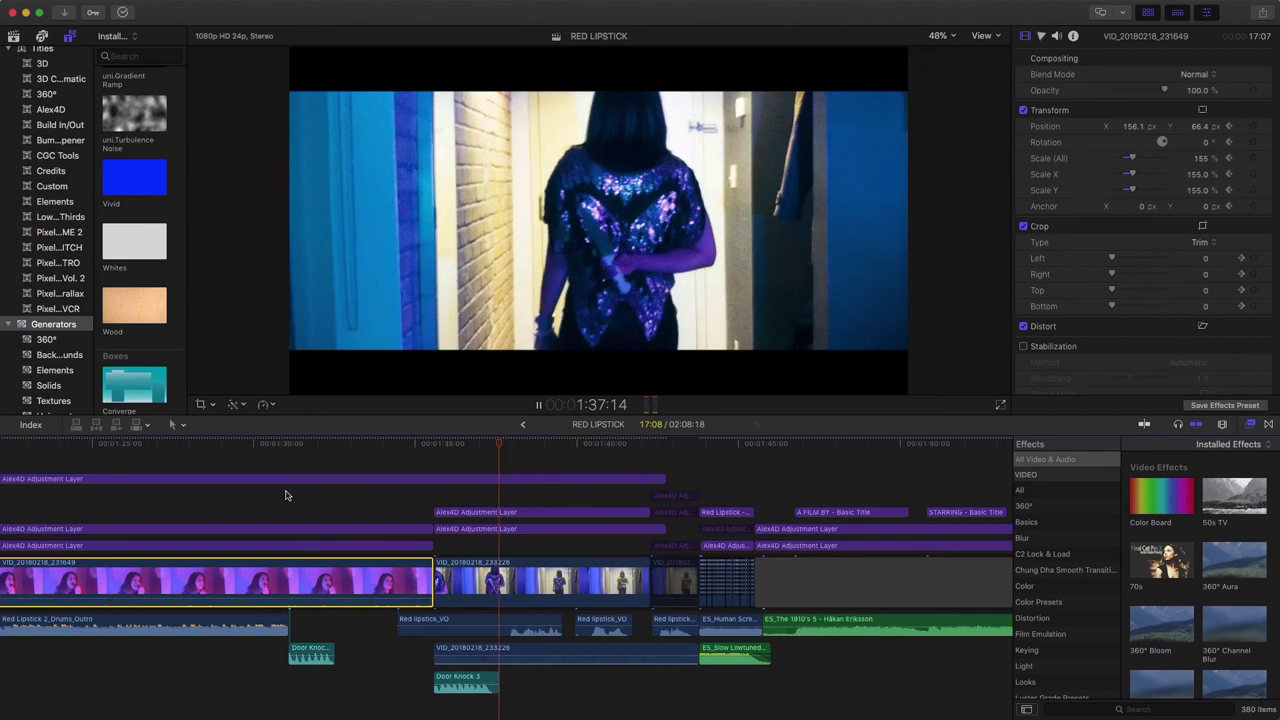
key(space)
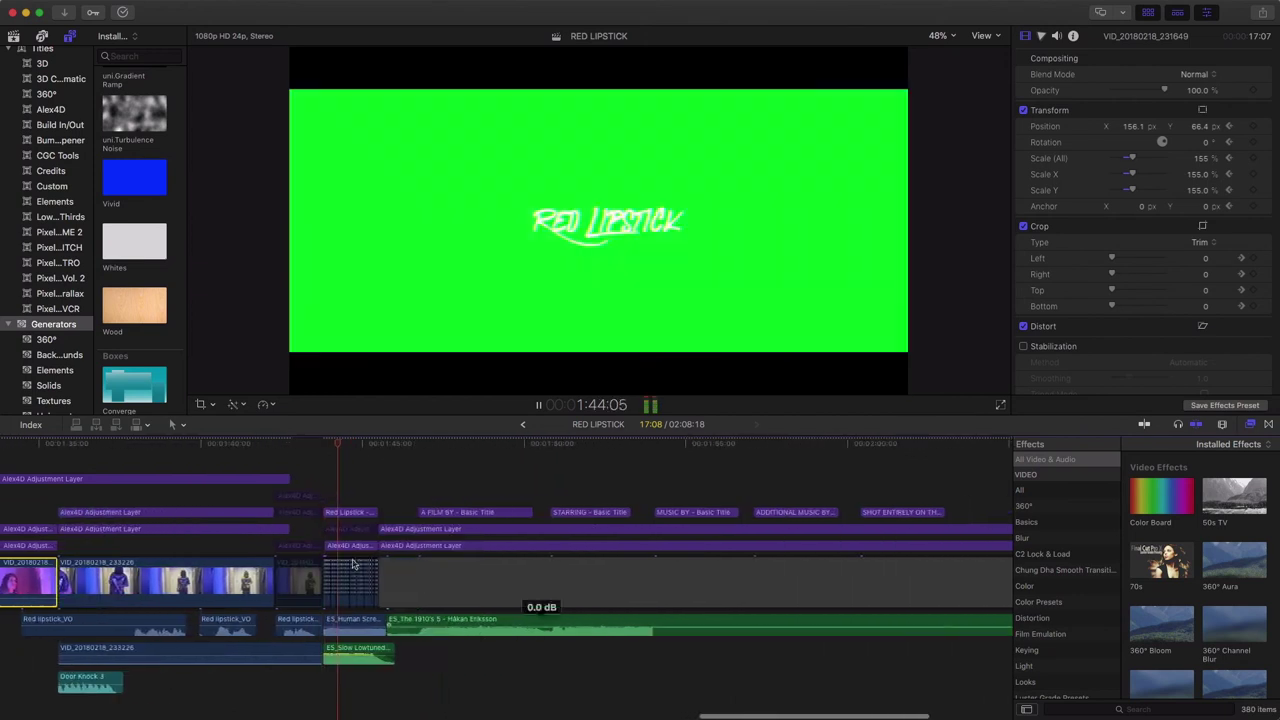
key(space)
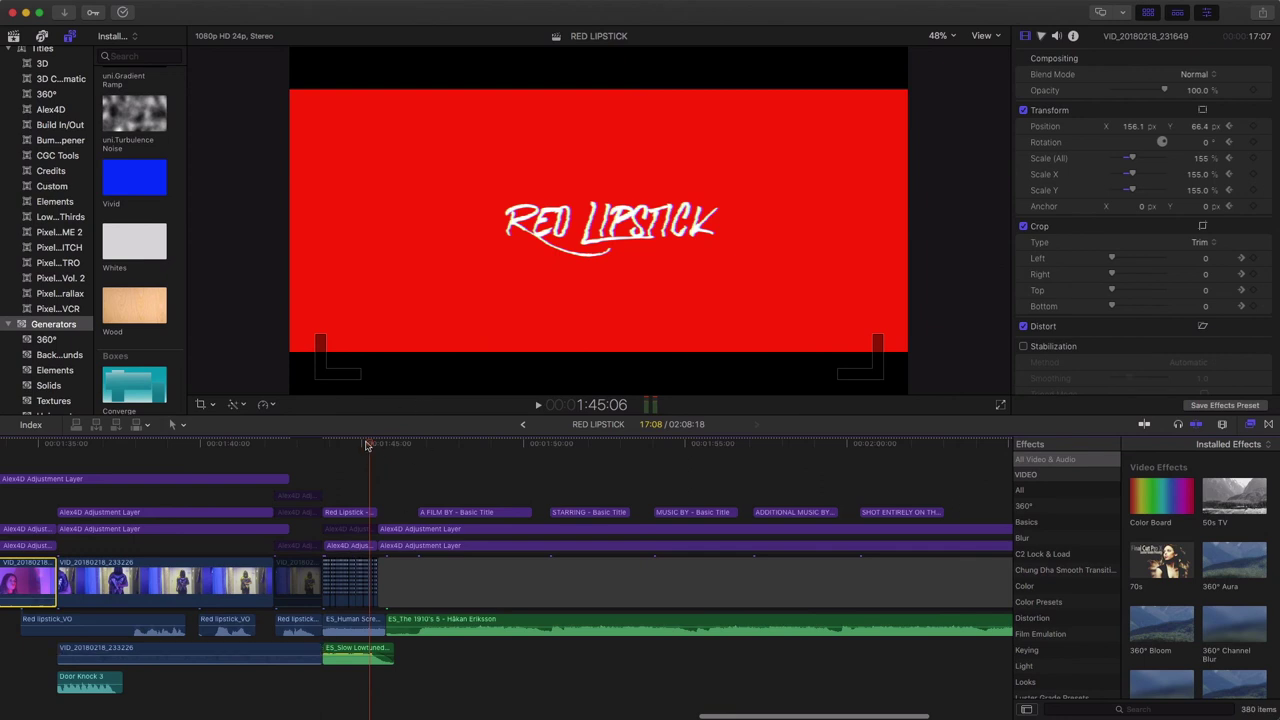
click(405, 490)
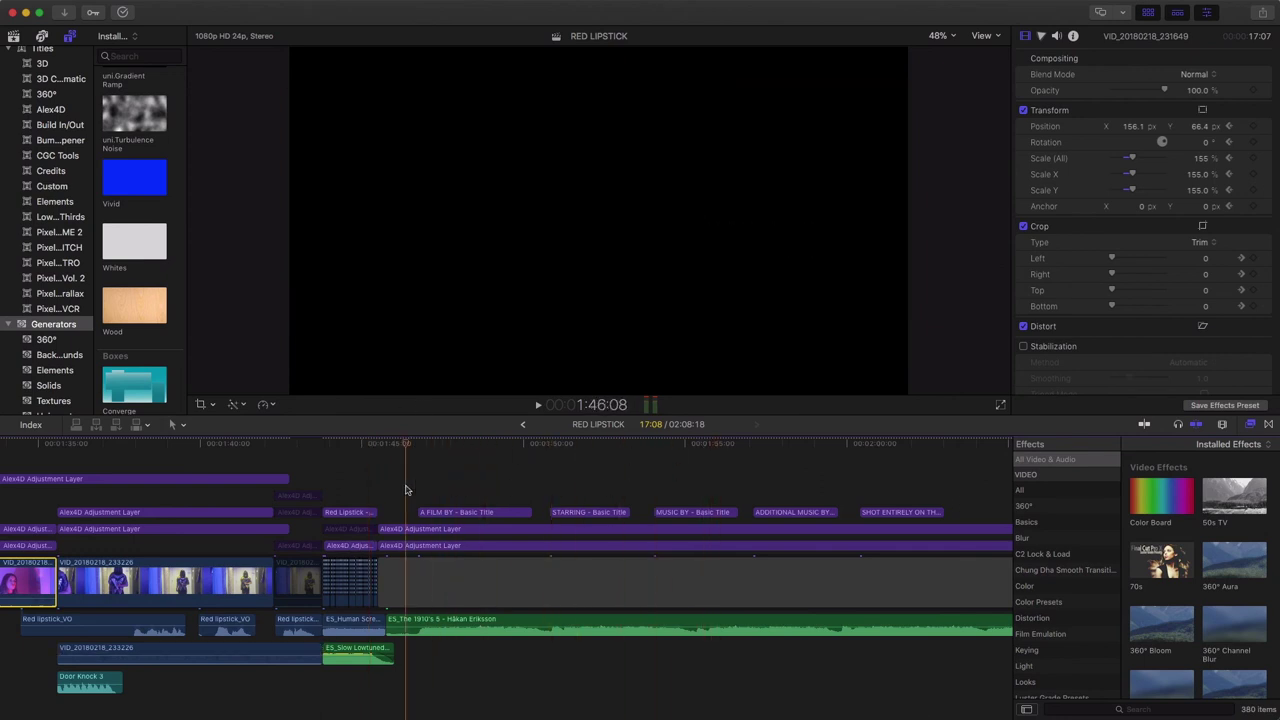
Play the opening credits from A FILM BY, stopping at the MUSIC BY credit.
click(464, 492)
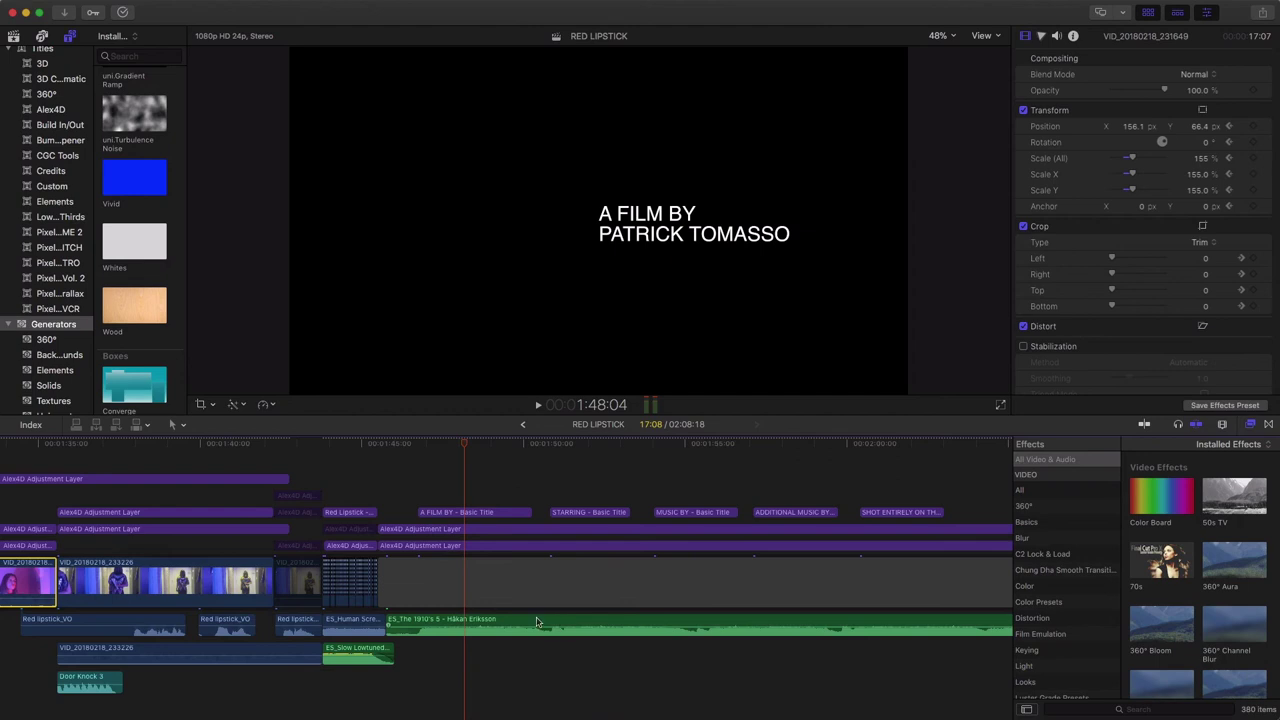
scroll(400, 560, right, 5)
drag(341, 480, 230, 500)
click(257, 516)
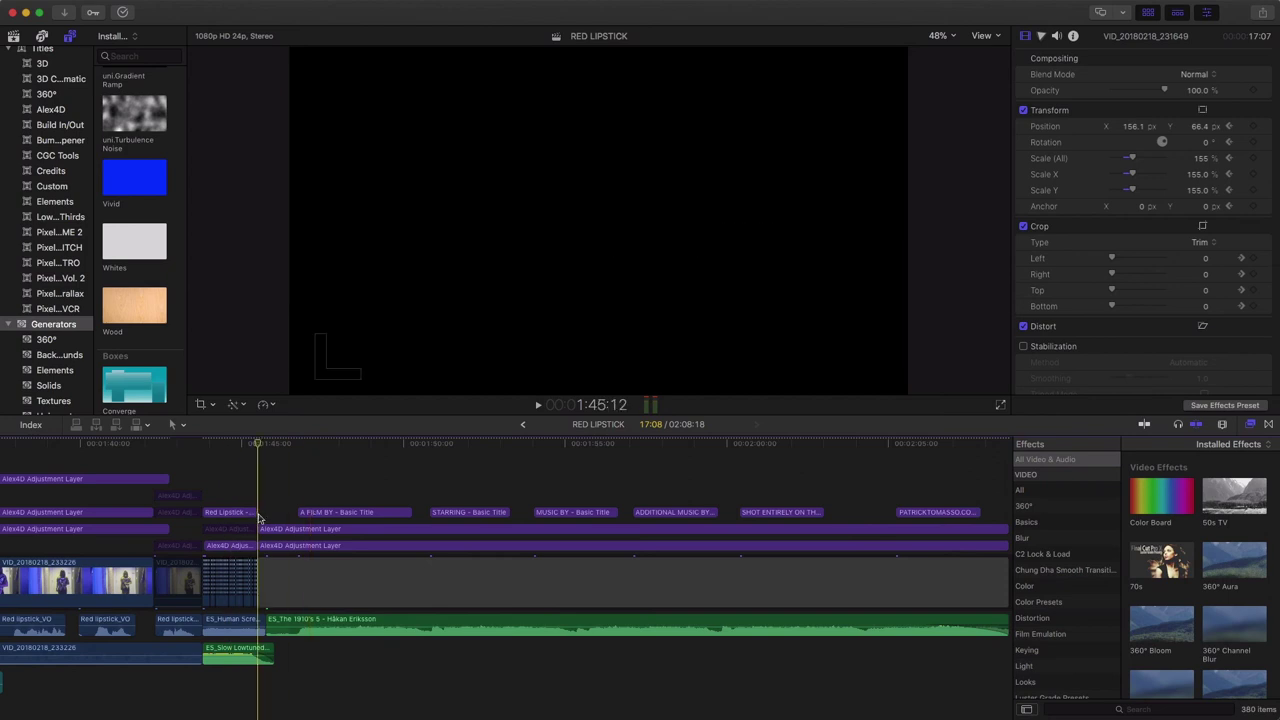
key(space)
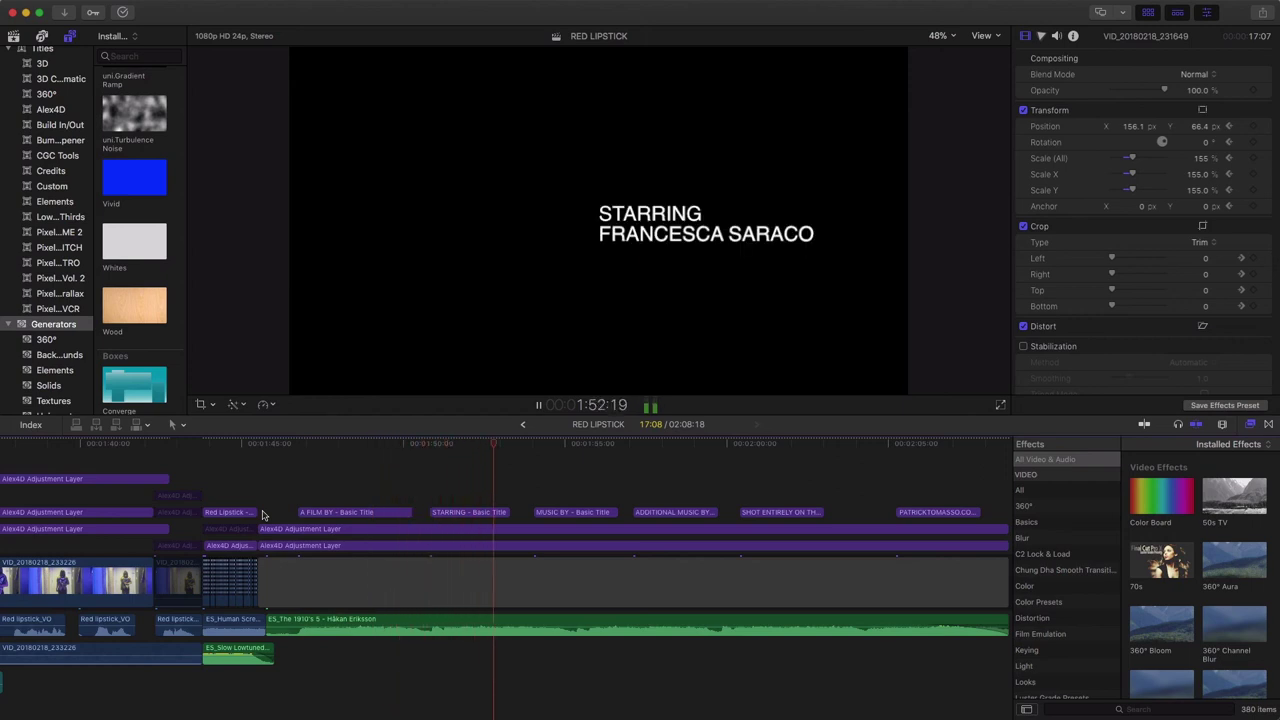
key(space)
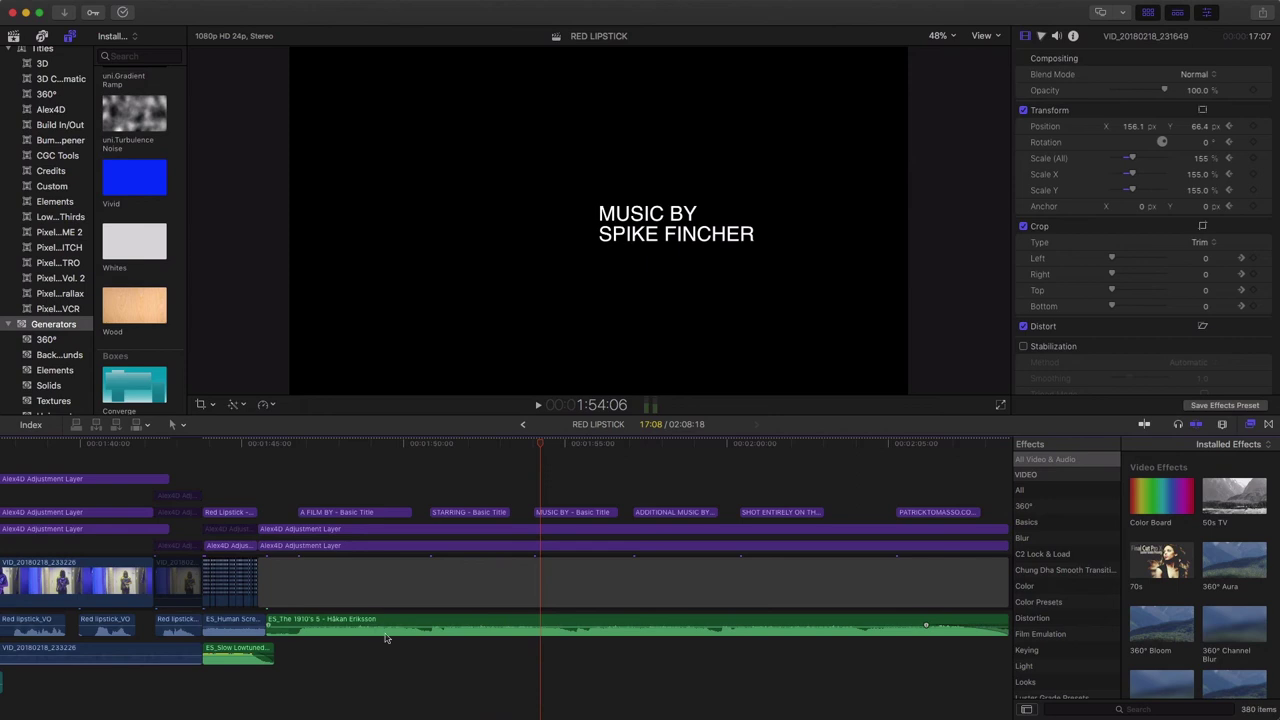
Replay from the RED LIPSTICK title card and stop on the closing credits.
scroll(349, 700, left, 5)
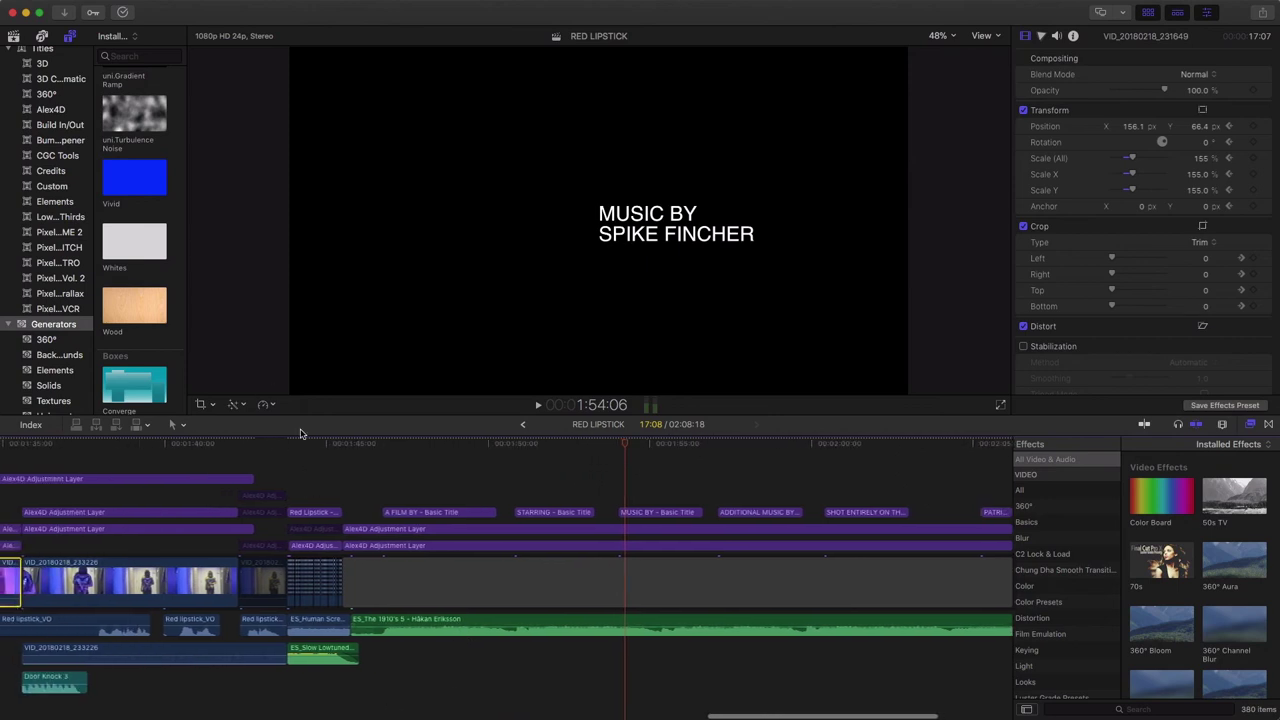
click(285, 445)
key(space)
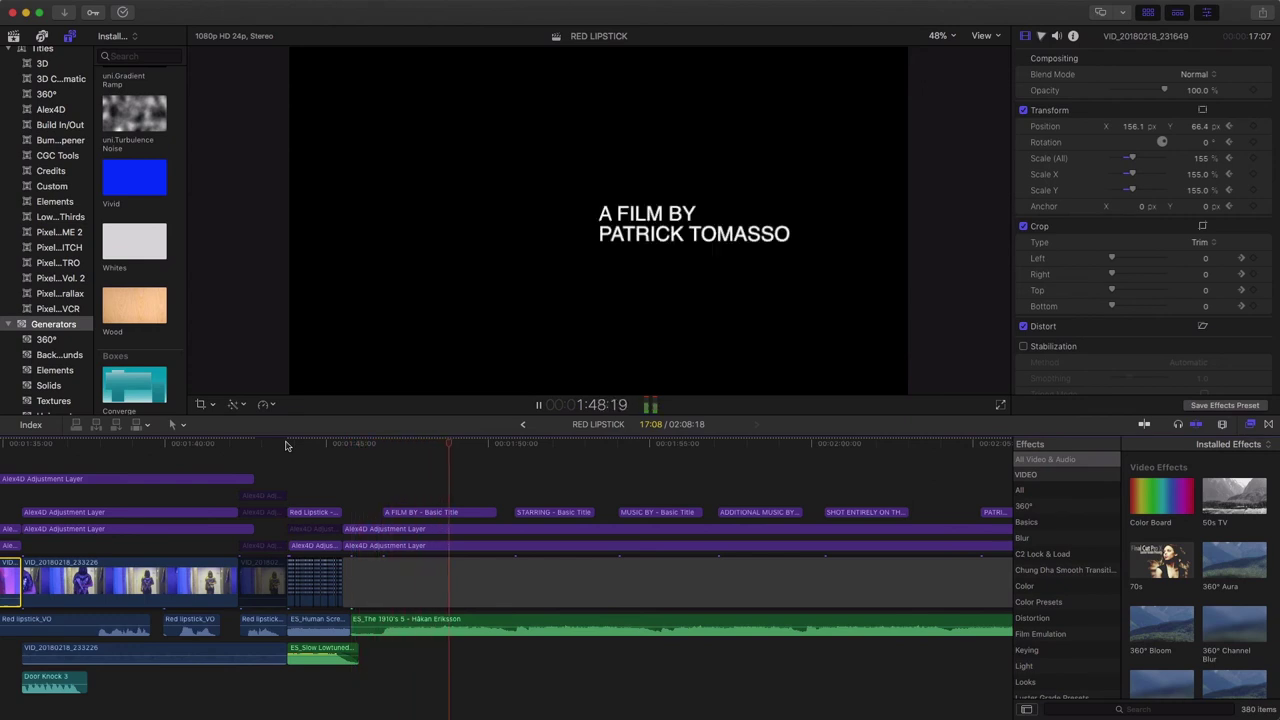
key(space)
Return to the timeline start and scrub to the shot of the woman.
scroll(450, 620, left, 20)
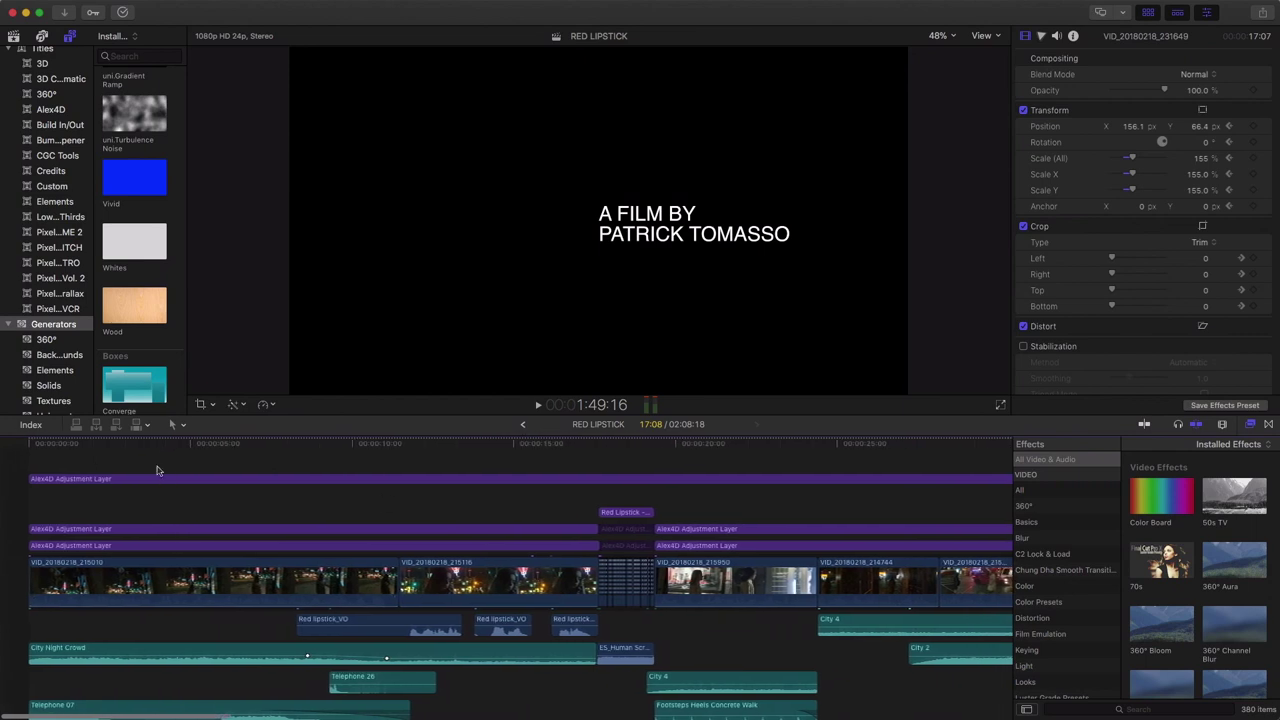
drag(116, 453, 117, 550)
click(63, 466)
click(30, 448)
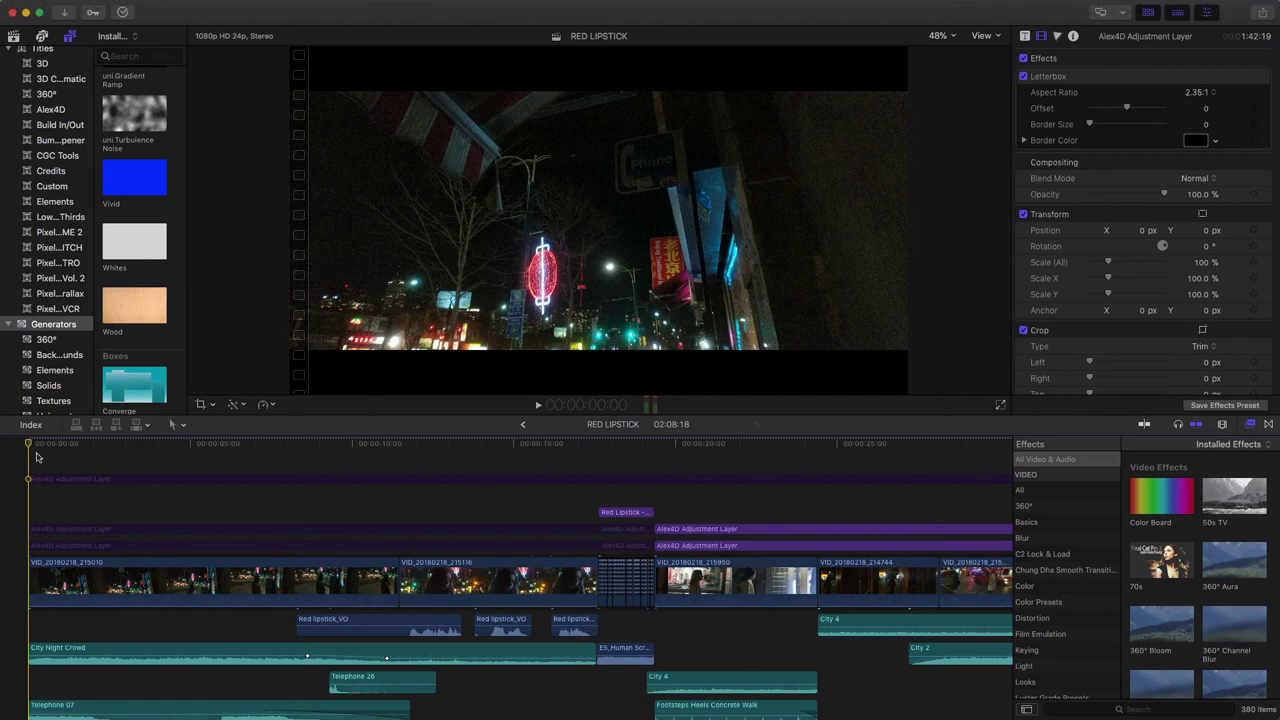
drag(30, 448, 329, 455)
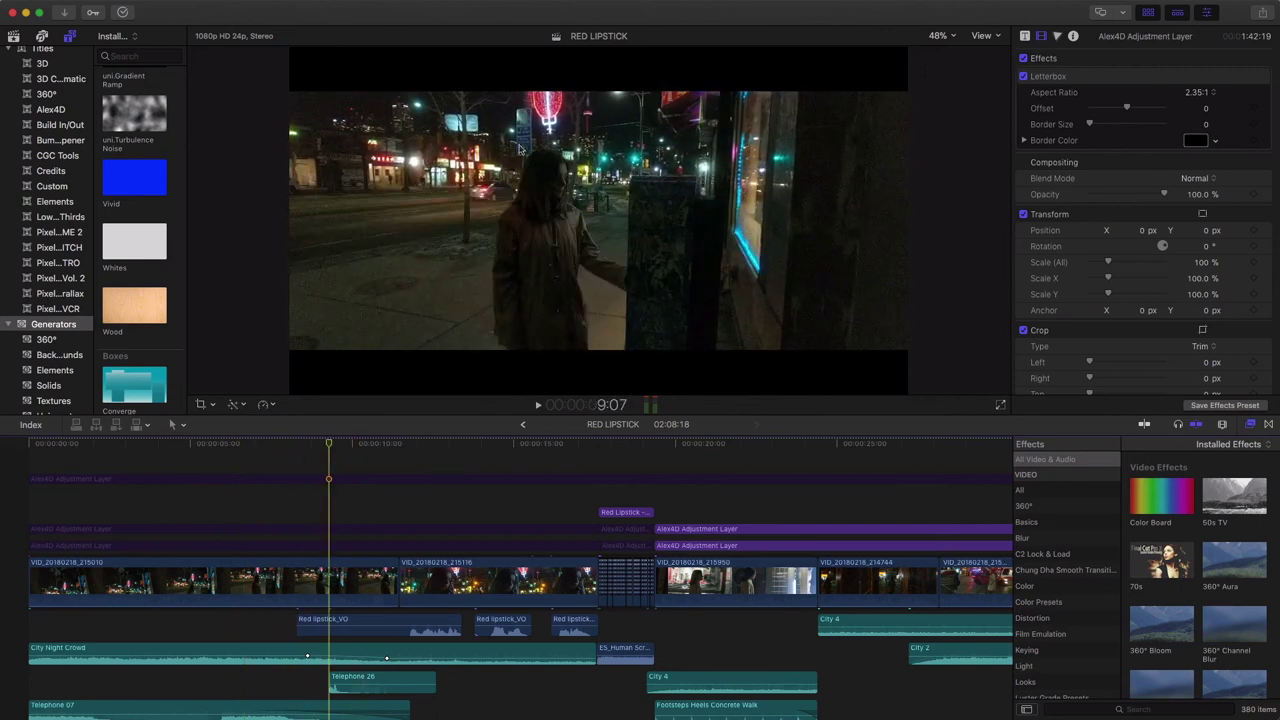
Magnify the viewer to inspect detail, then play the opening and fit the letterboxed frame.
key(super+equal)
key(super+equal)
key(super+equal)
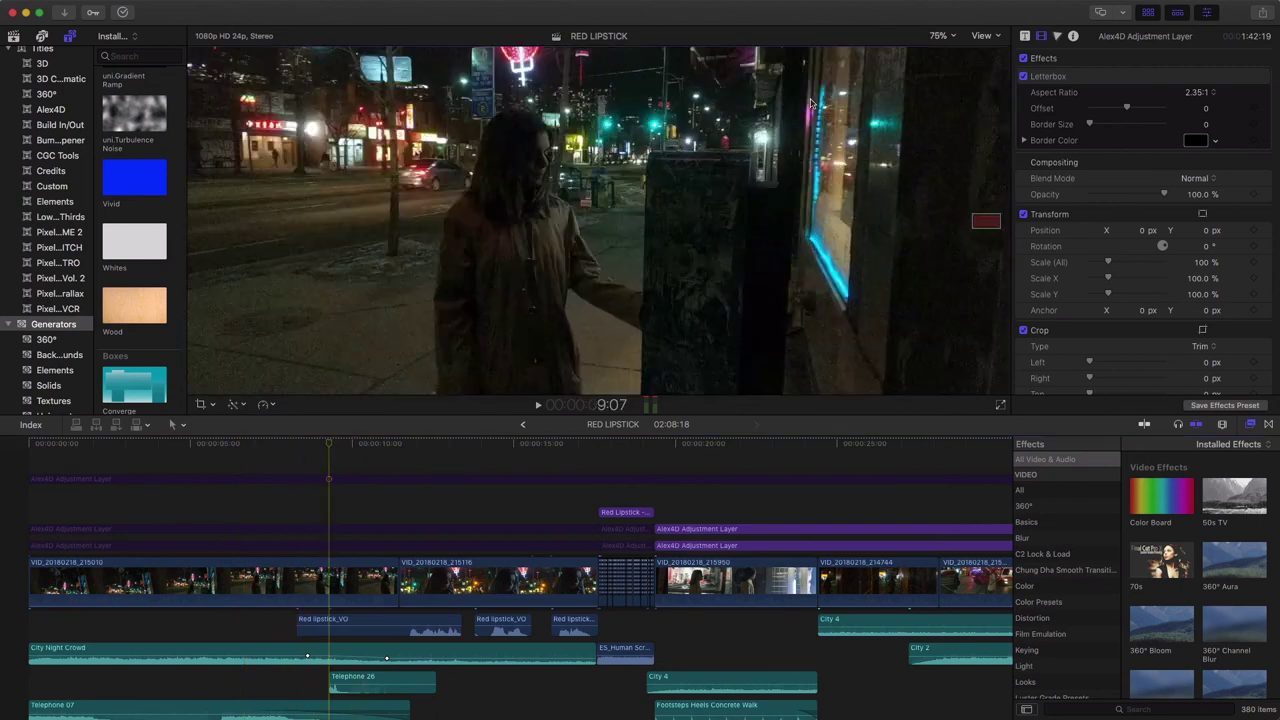
key(shift+z)
key(super+equal)
key(super+equal)
key(super+equal)
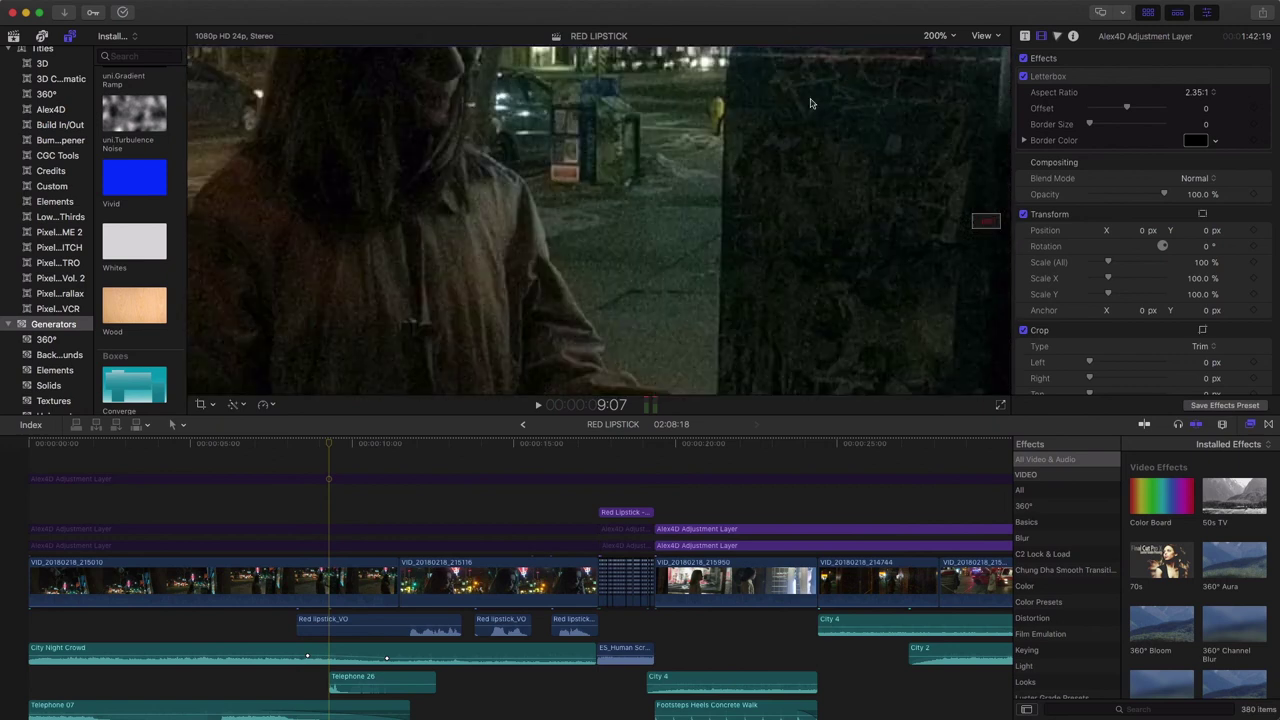
key(super+minus)
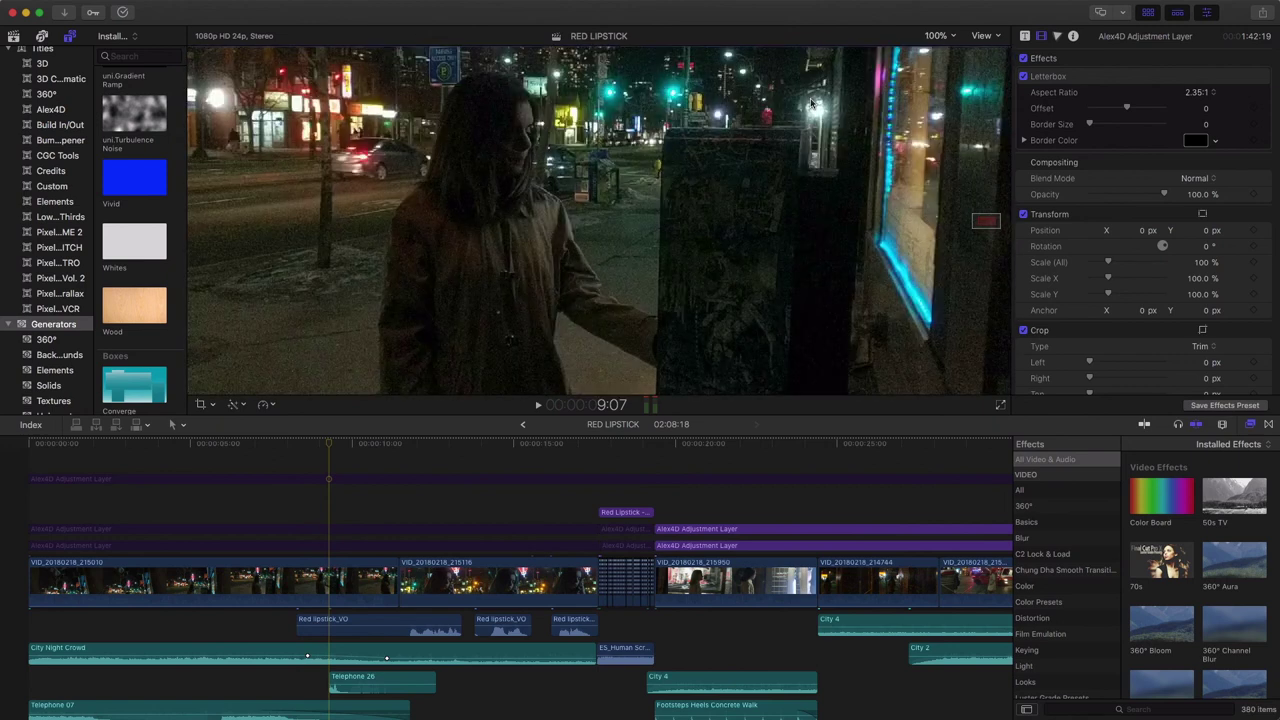
click(34, 450)
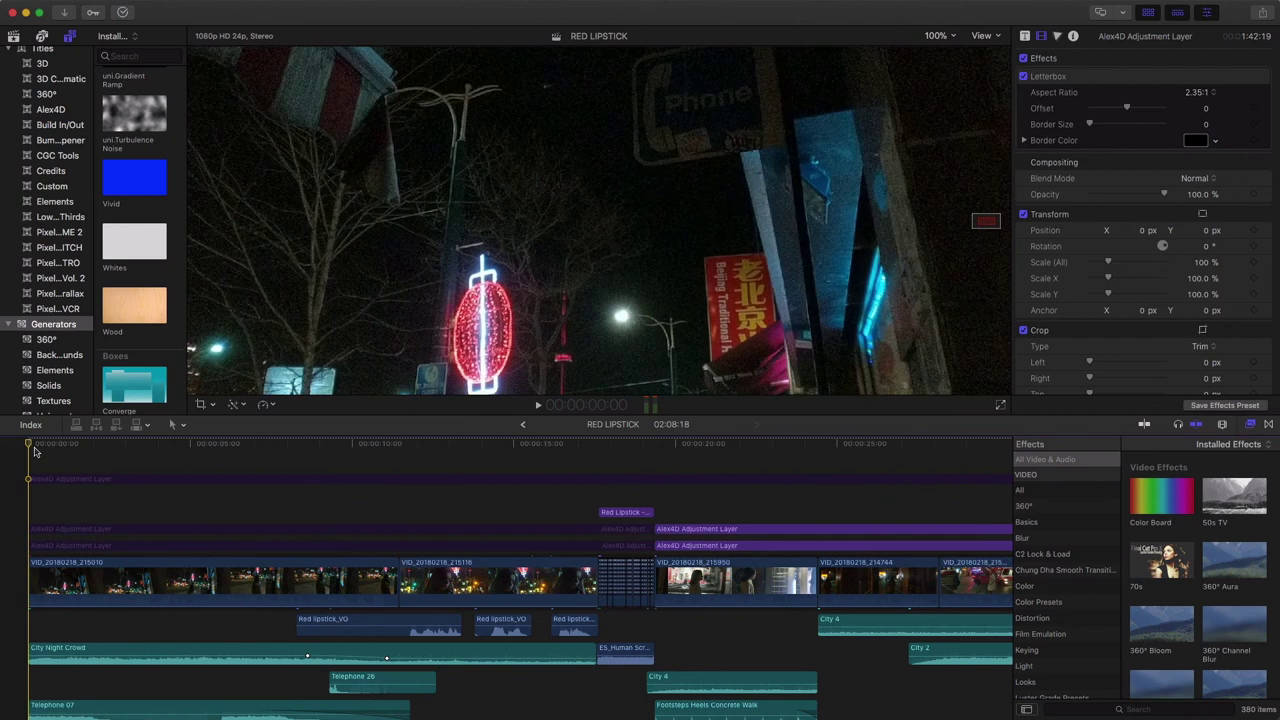
key(space)
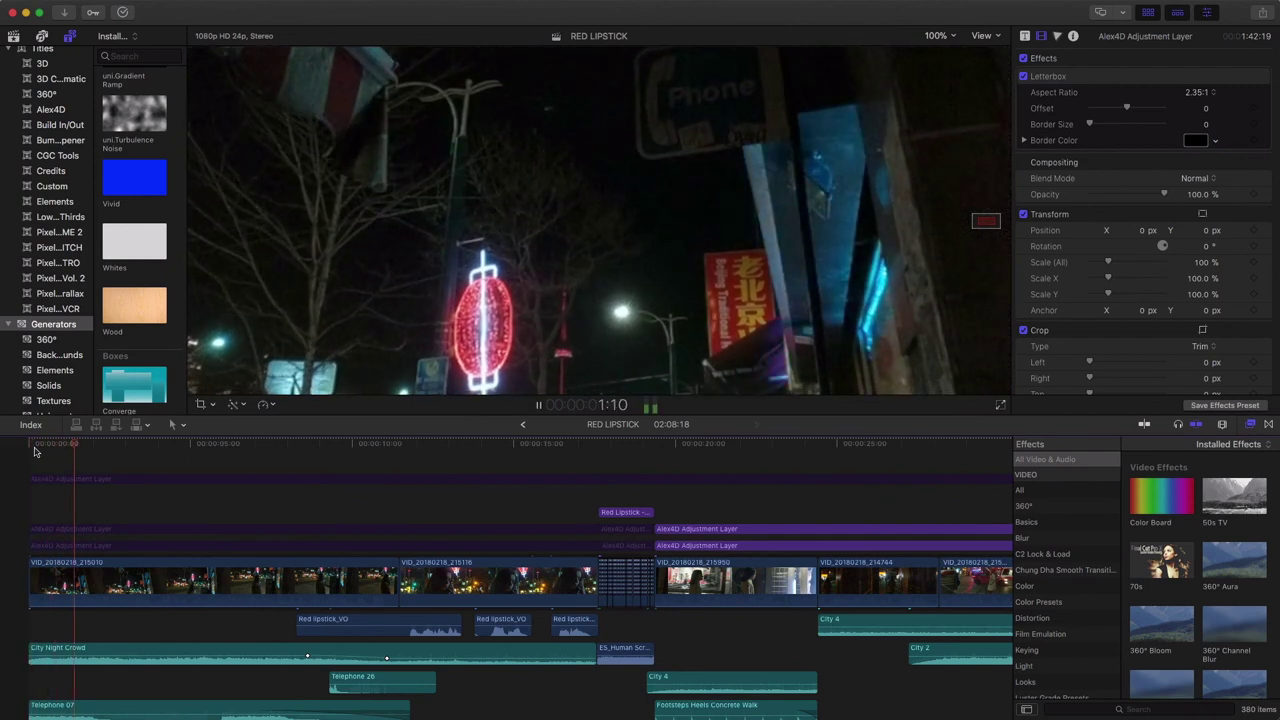
key(space)
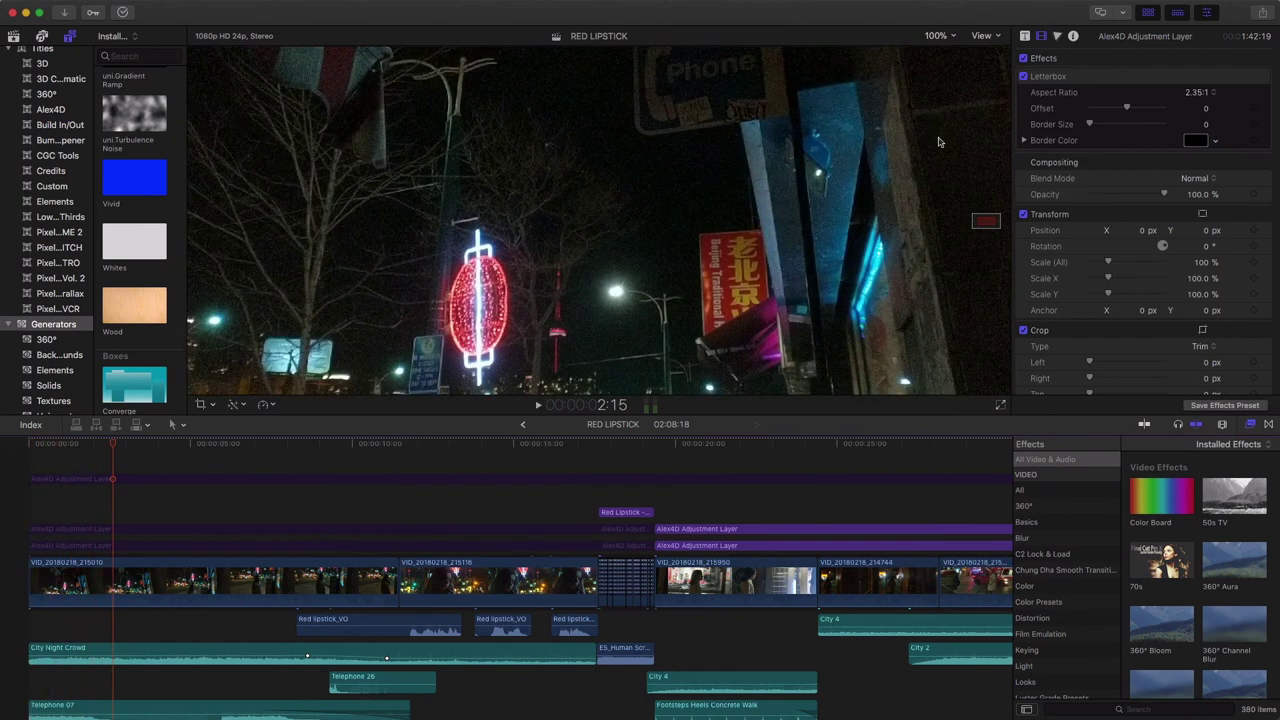
key(super+minus)
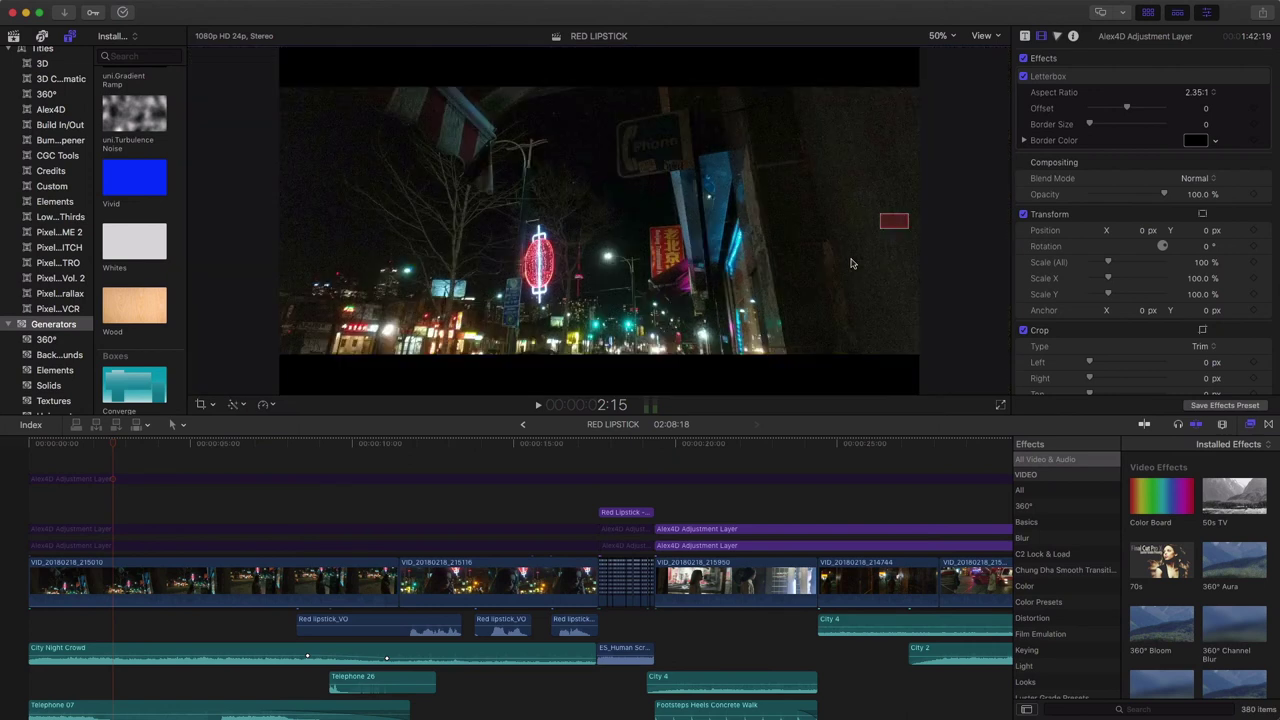
Inspect the lower layer's film grain, then the upper layer's FilmConvertPro2, 2.35:1 letterbox and Hollywood LUT.
click(124, 548)
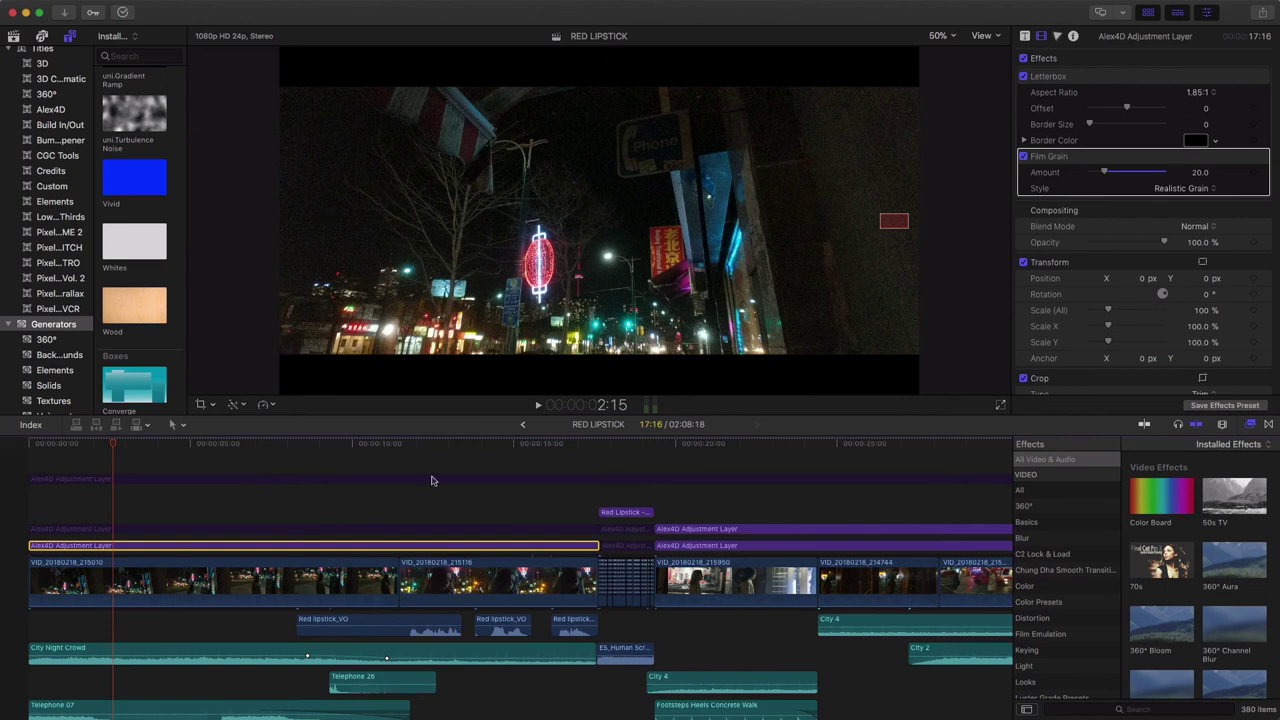
click(235, 529)
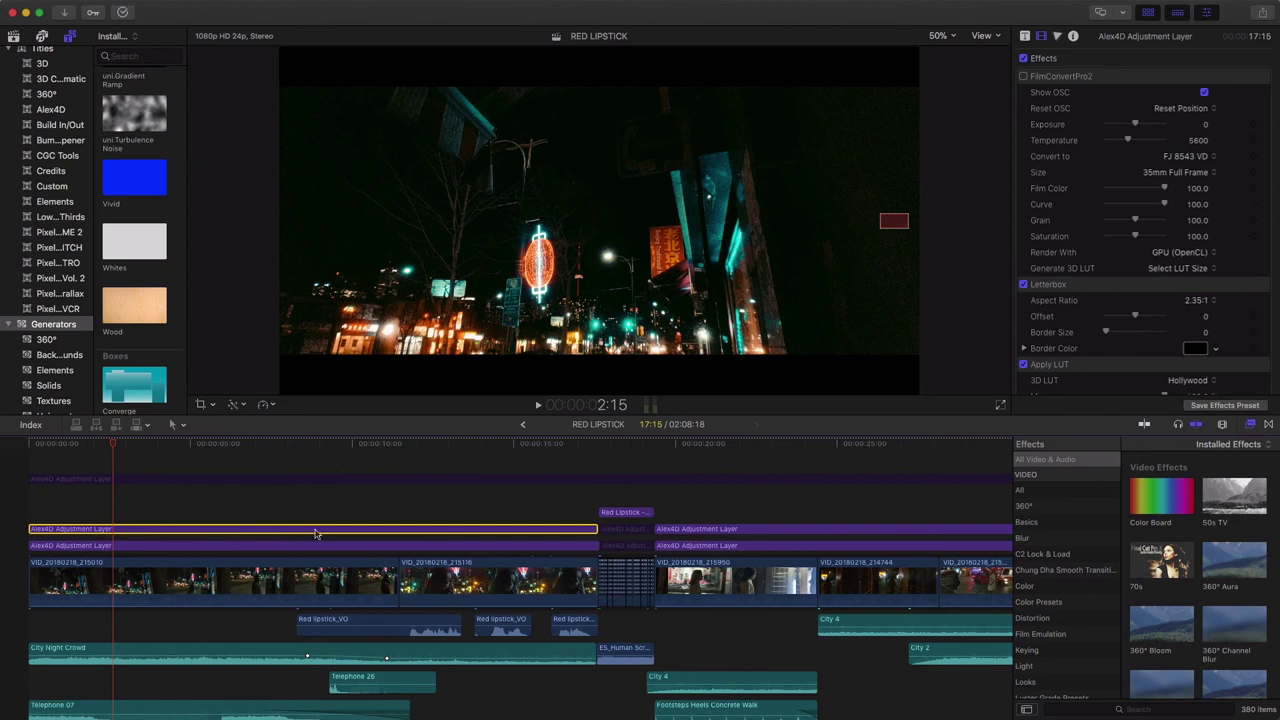
Toggle the FilmConvertPro2 adjustment layer off and on to compare the street shot with and without the grade.
click(1025, 78)
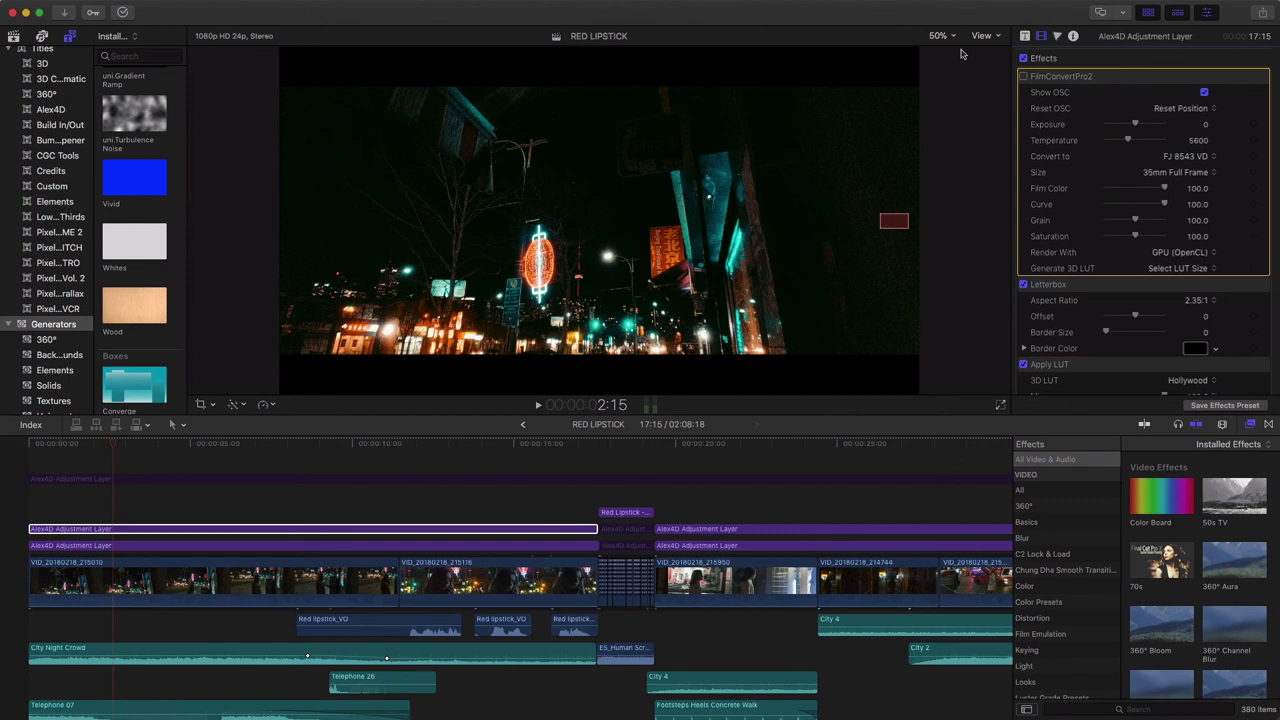
scroll(1095, 303, down, 4)
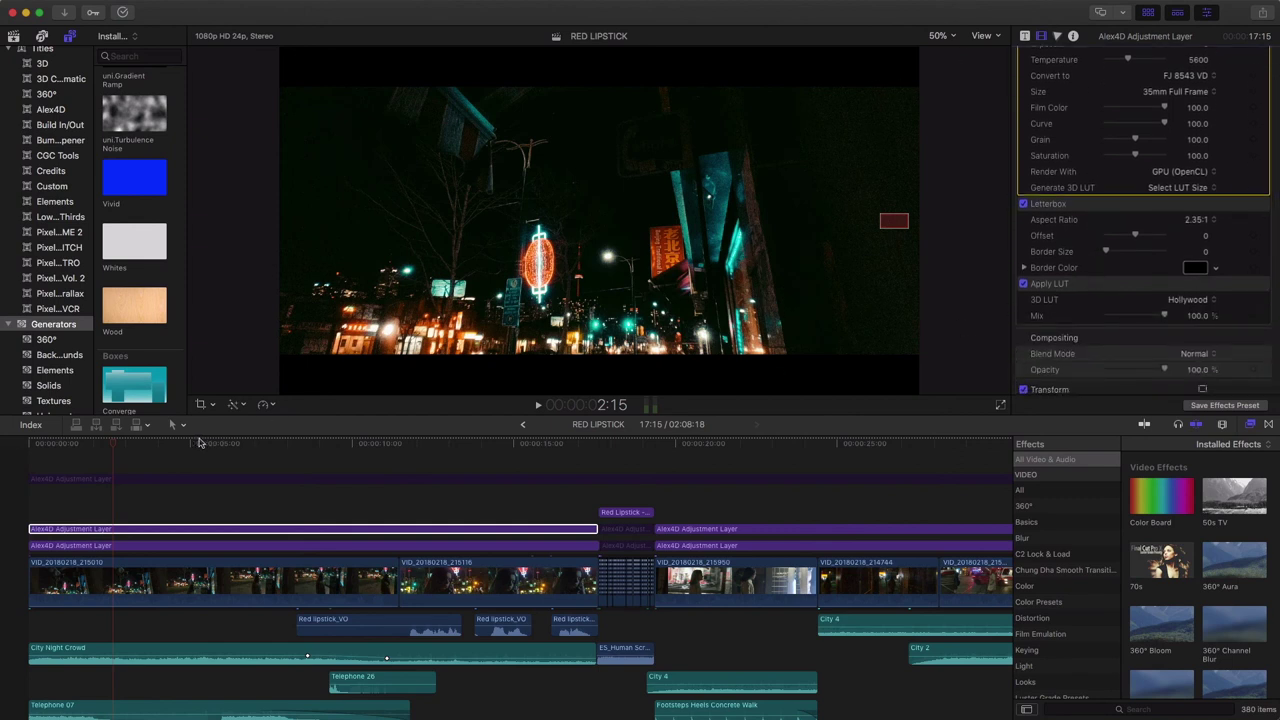
drag(117, 447, 229, 449)
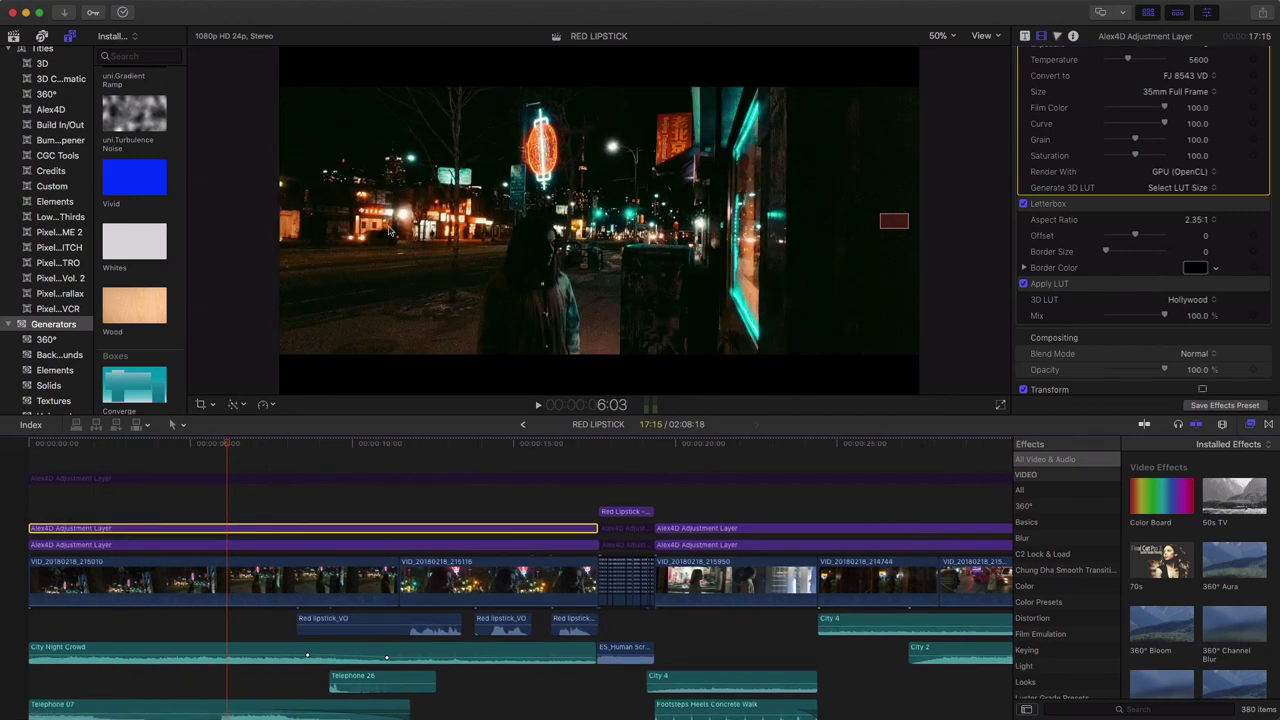
key(v)
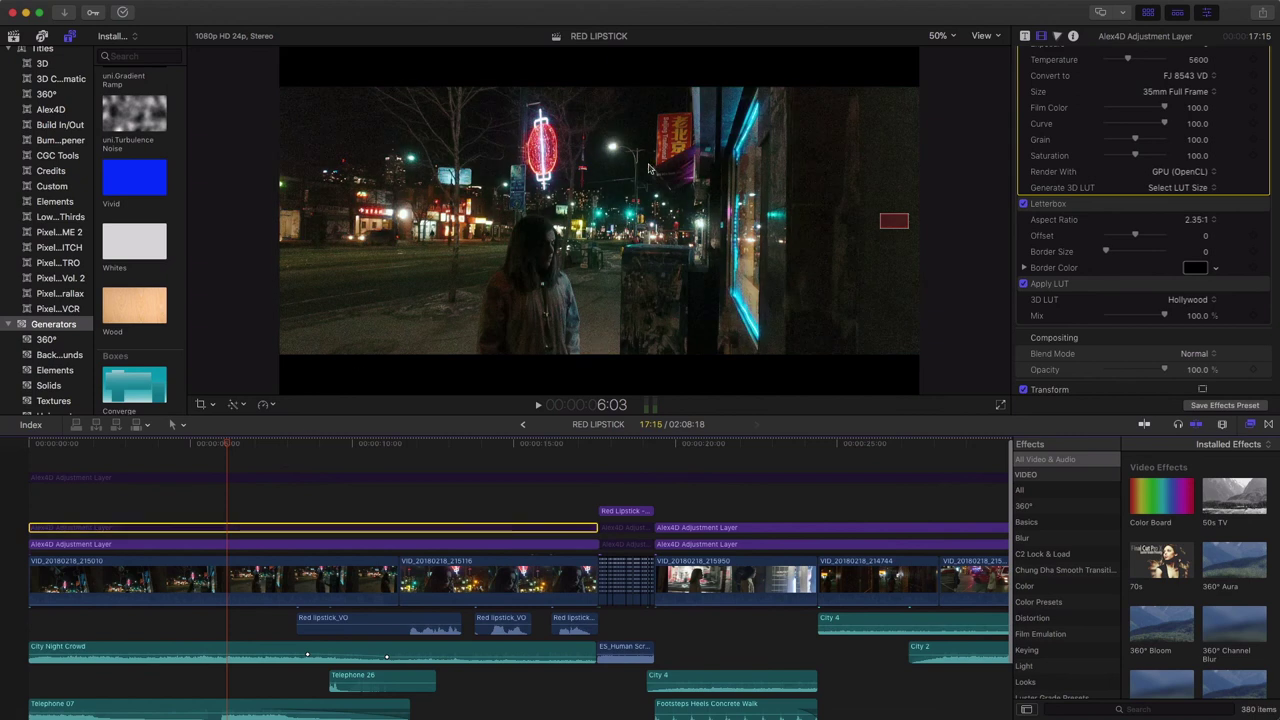
key(v)
key(v)
key(v)
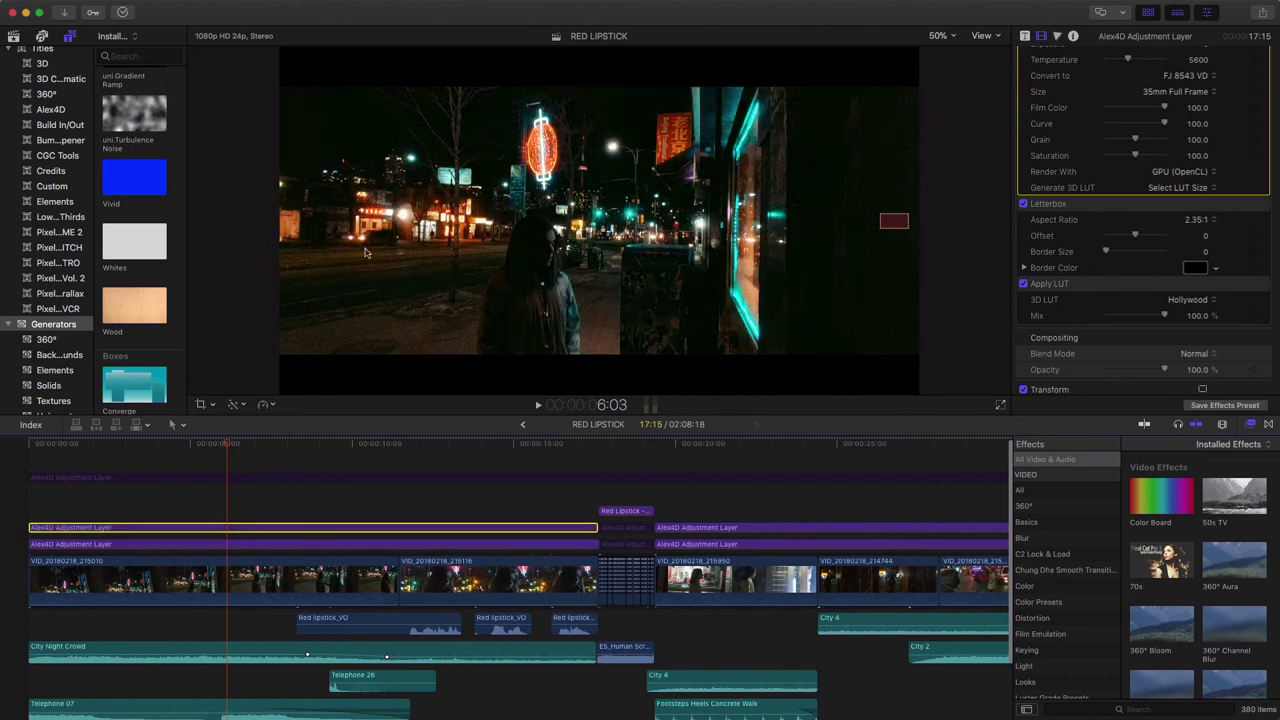
key(v)
key(v)
key(v)
key(v)
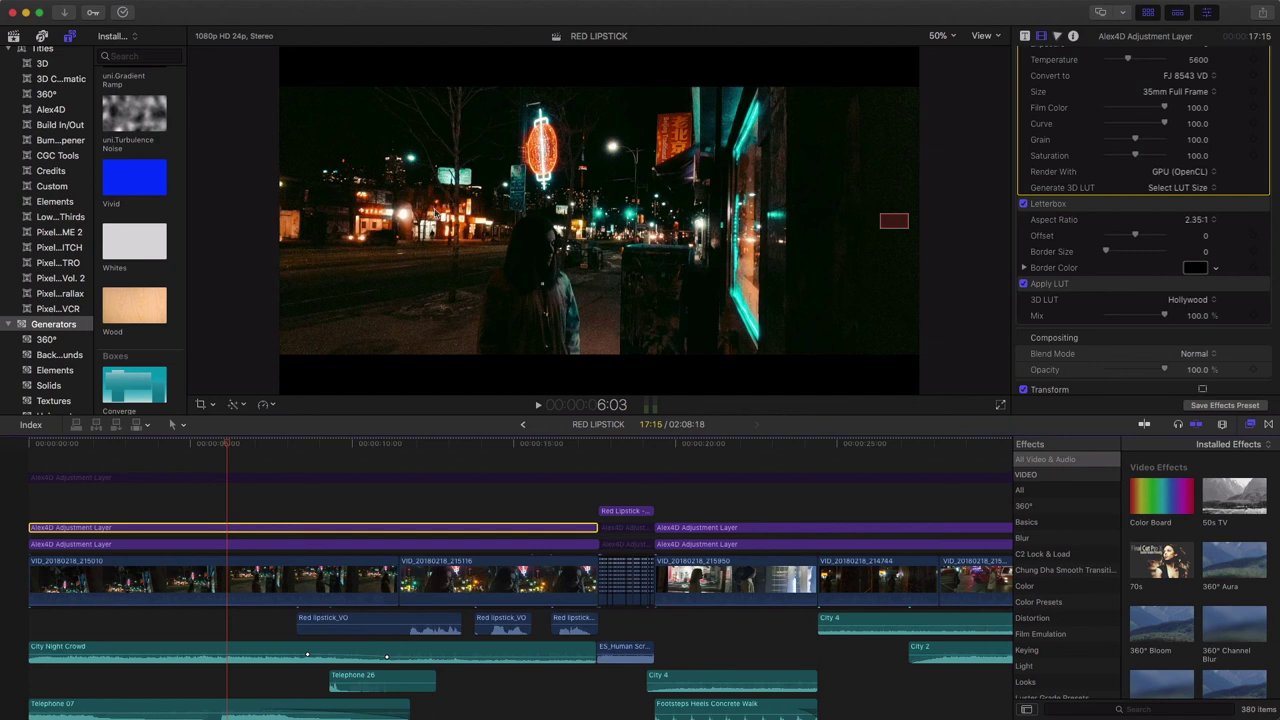
key(v)
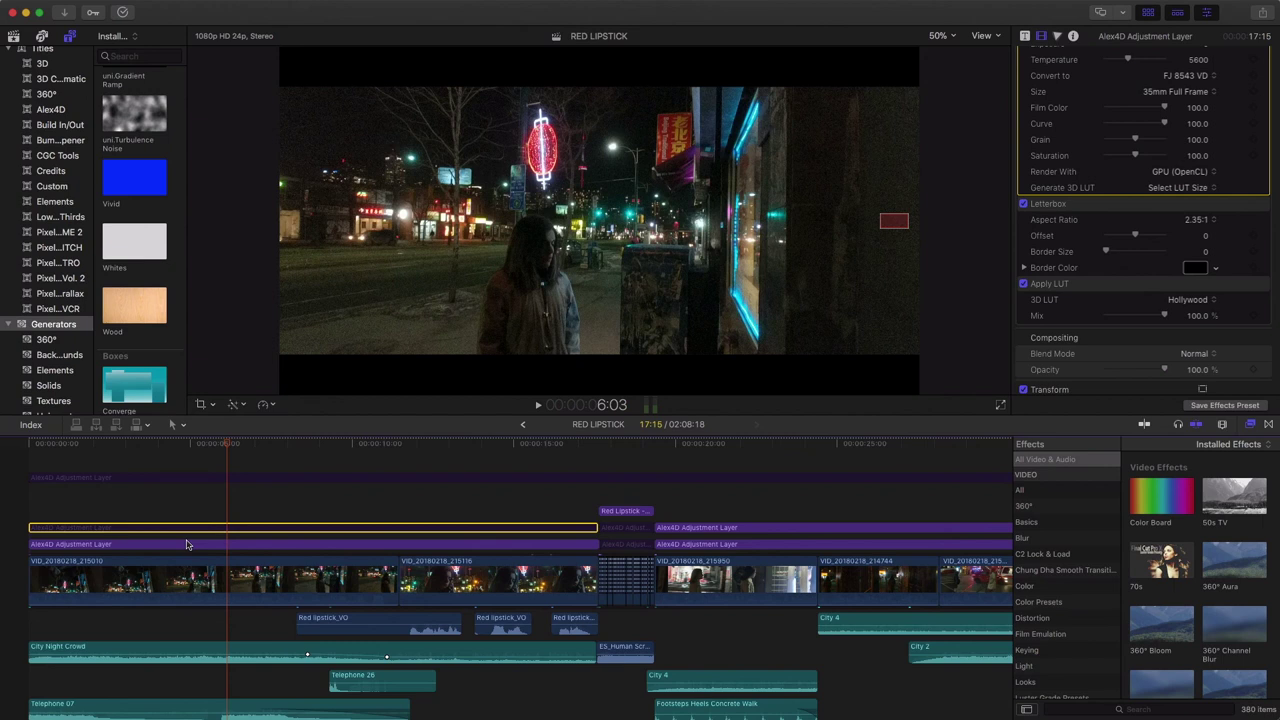
key(v)
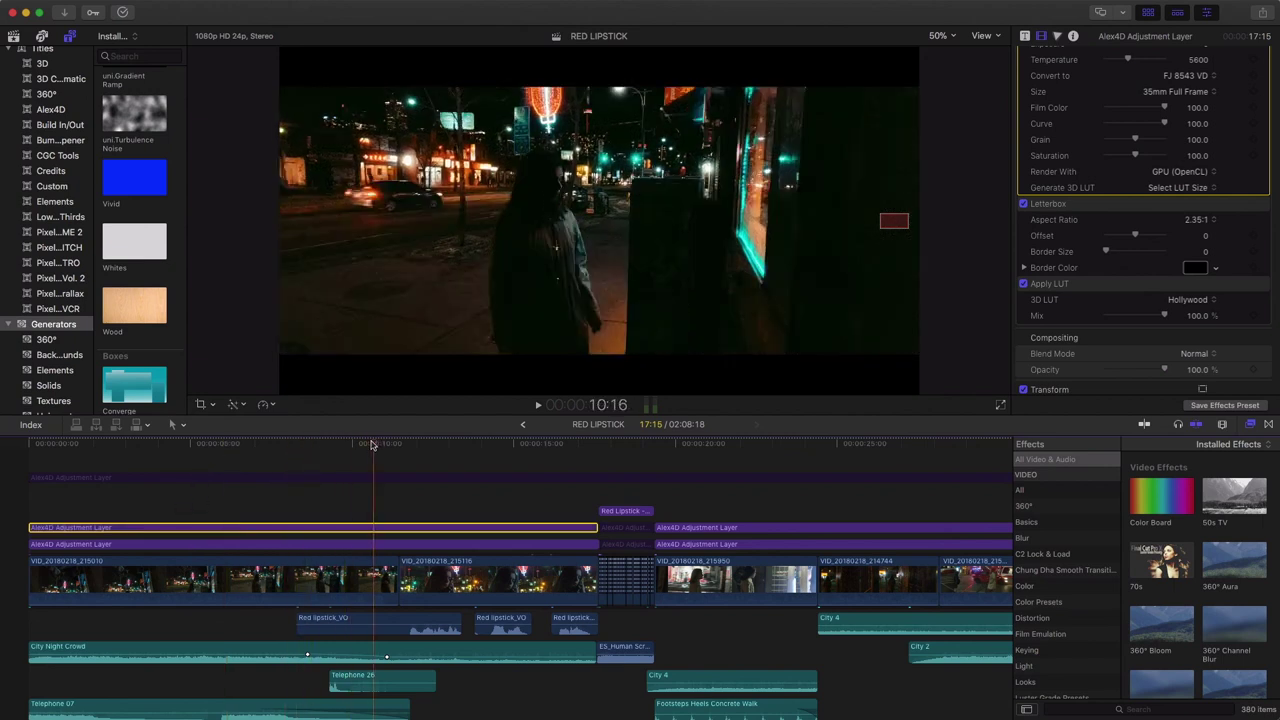
Enable the top adjustment layer and skim the graded shots up to the woman at the kiosk.
click(203, 479)
key(v)
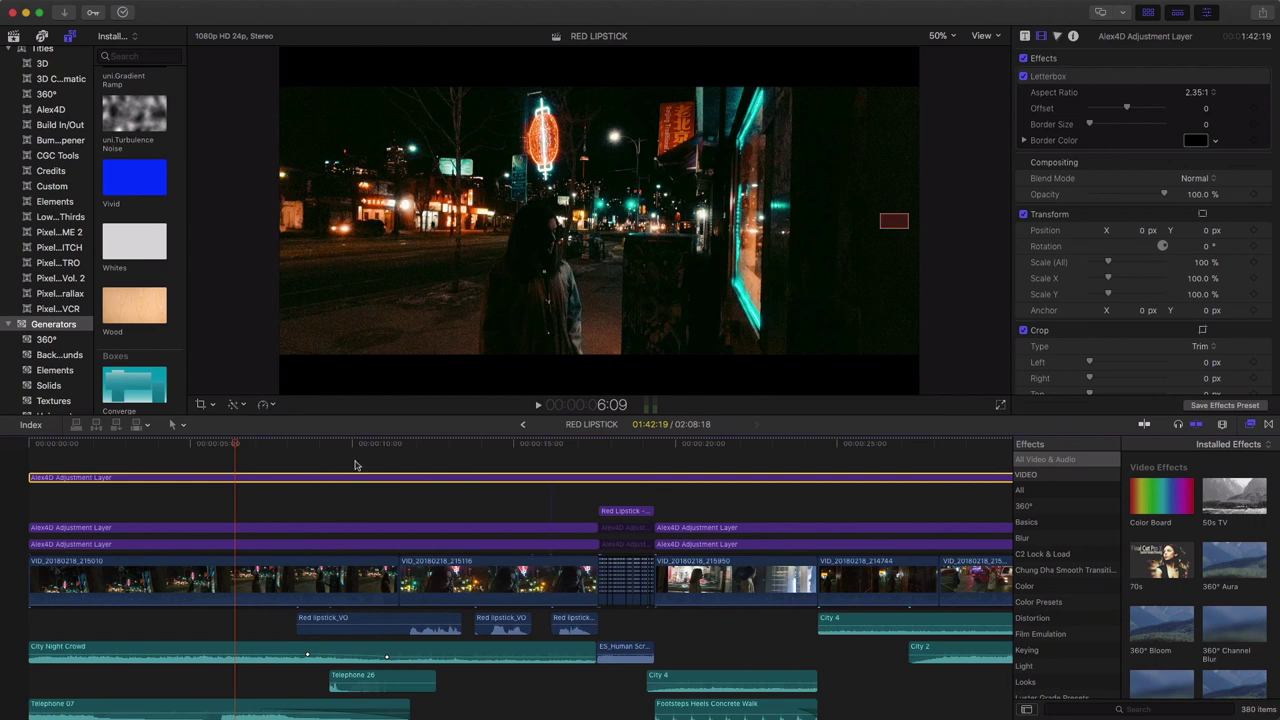
drag(235, 468, 607, 510)
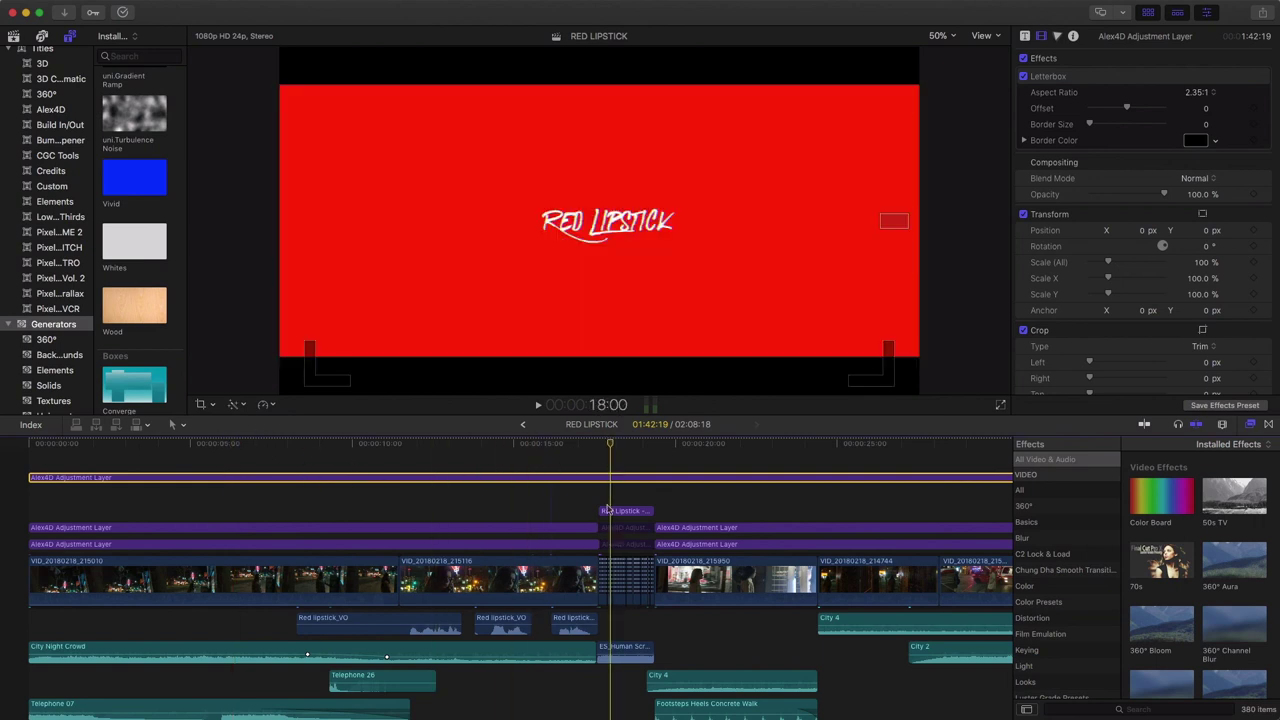
drag(613, 455, 140, 524)
click(137, 528)
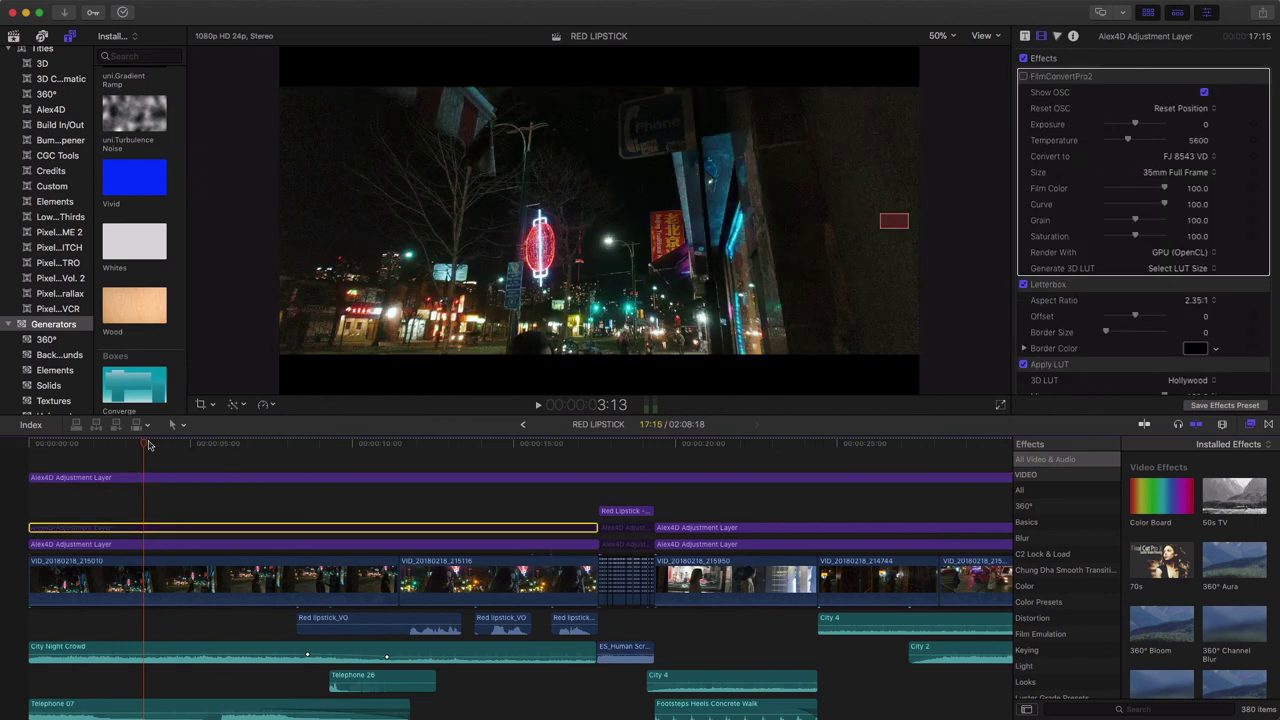
drag(148, 445, 338, 460)
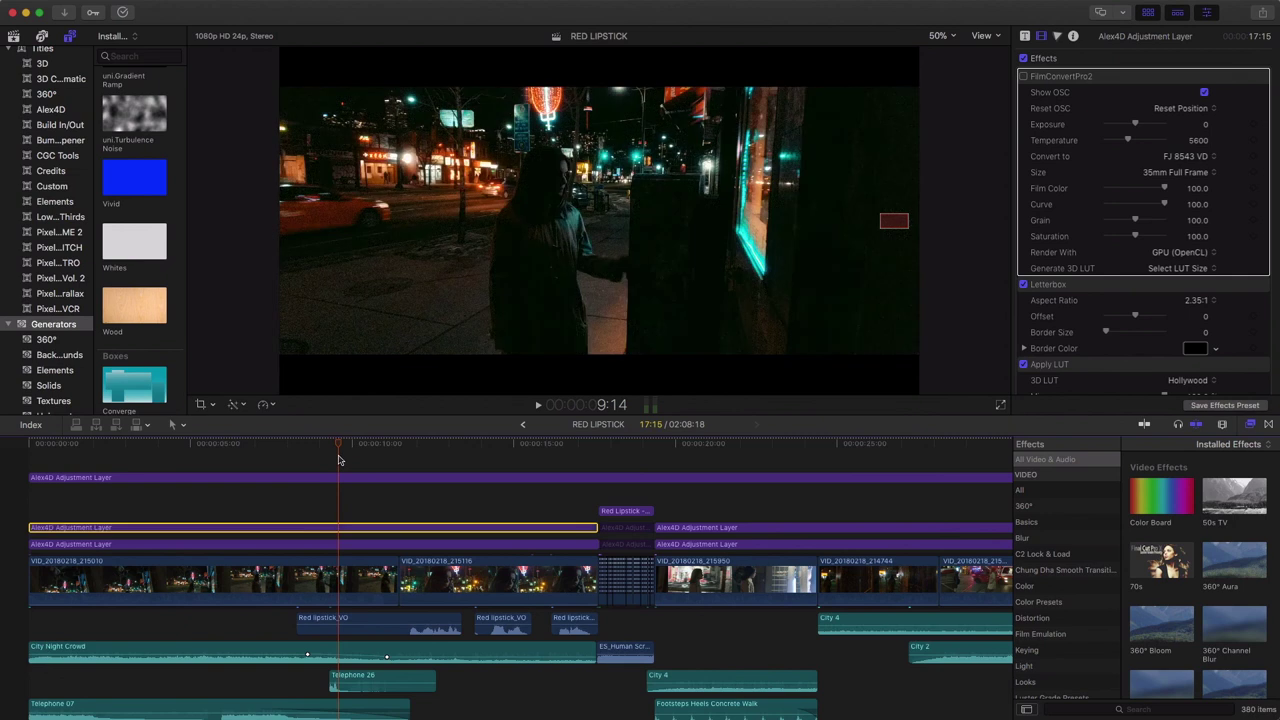
scroll(1022, 300, down, 5)
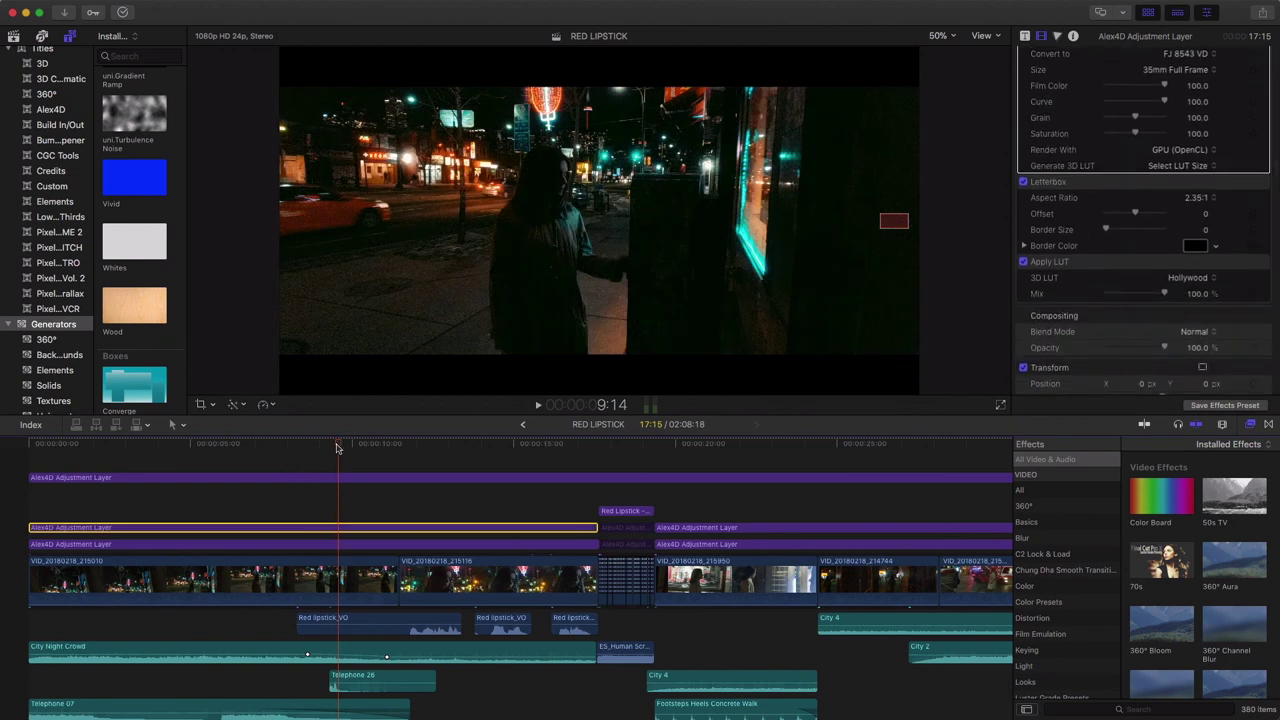
Try the IWLTBAP Arapaho and Rec709_Kodak Gold 3D LUTs, then settle on Hollywood at 100% mix.
mouse_move(328, 453)
mouse_down()
mouse_move(294, 453)
mouse_move(332, 455)
mouse_up()
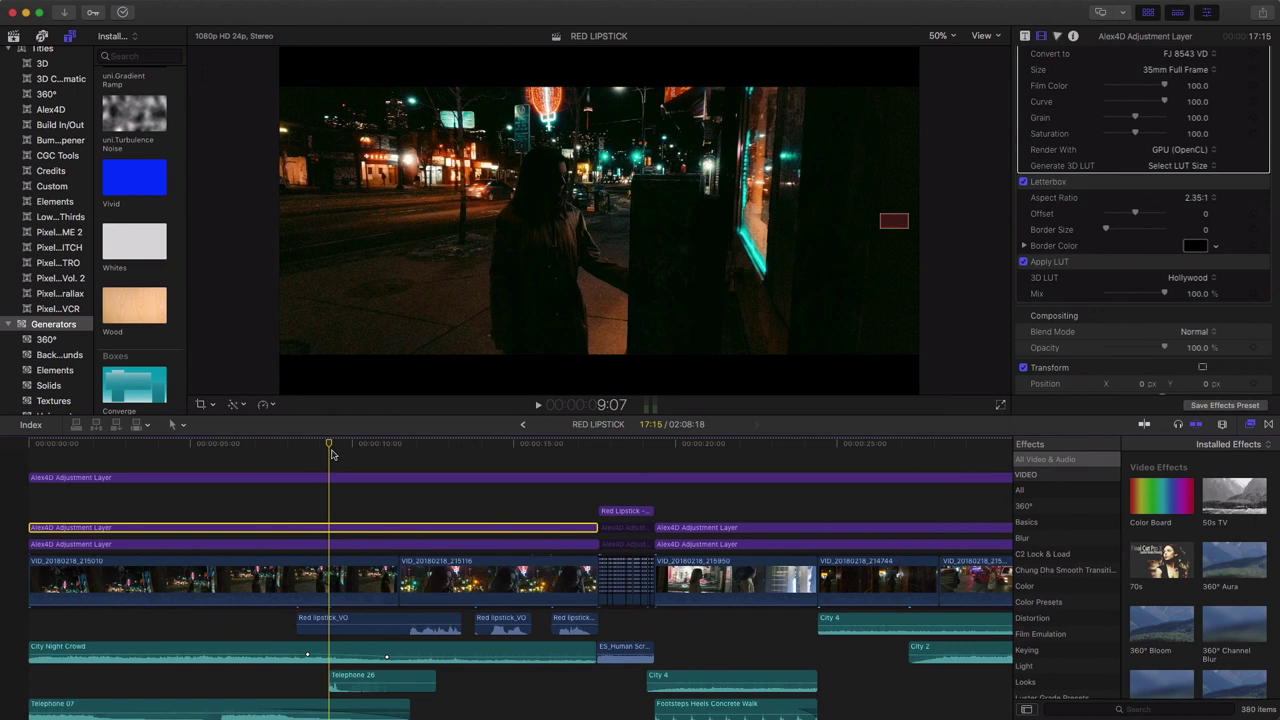
click(1188, 279)
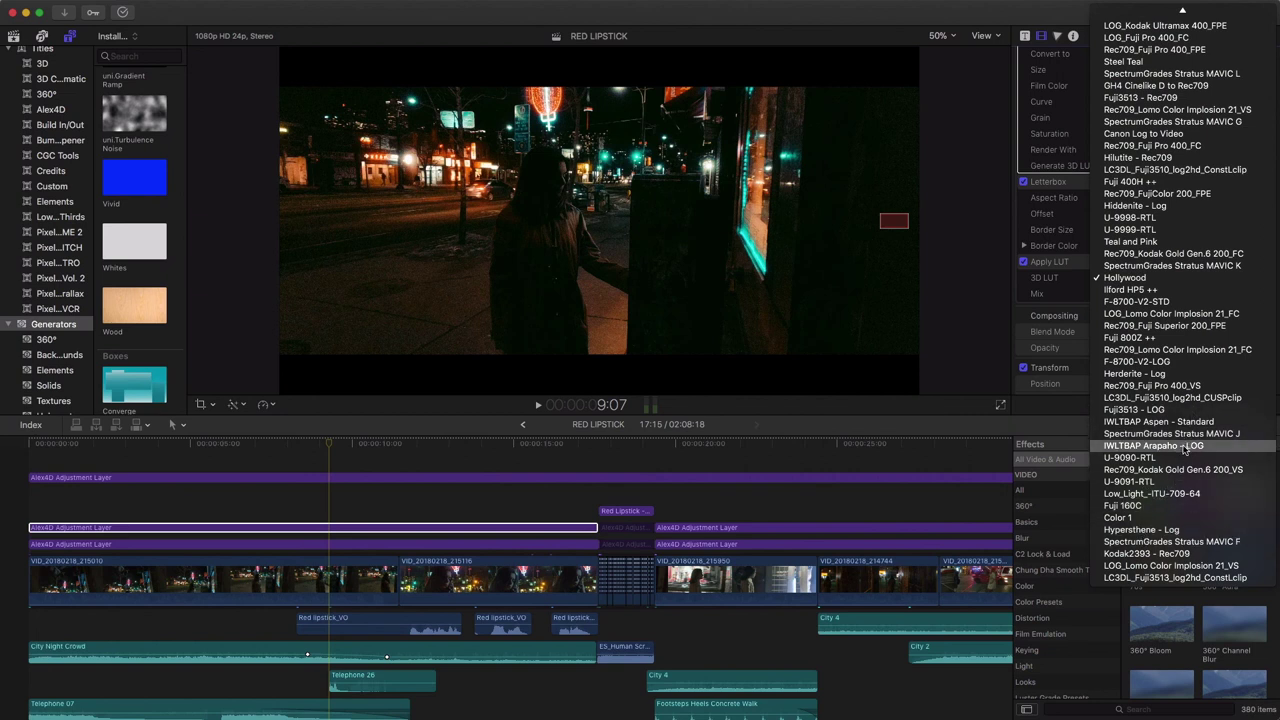
click(835, 553)
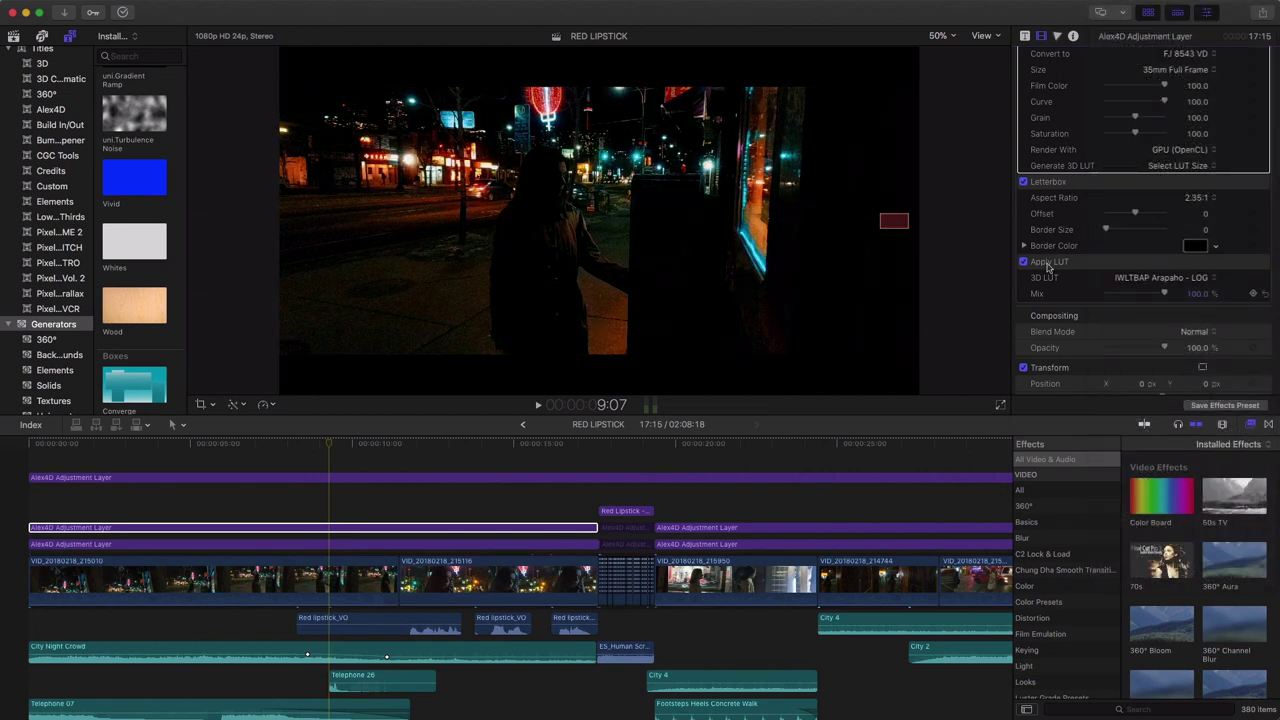
click(1158, 283)
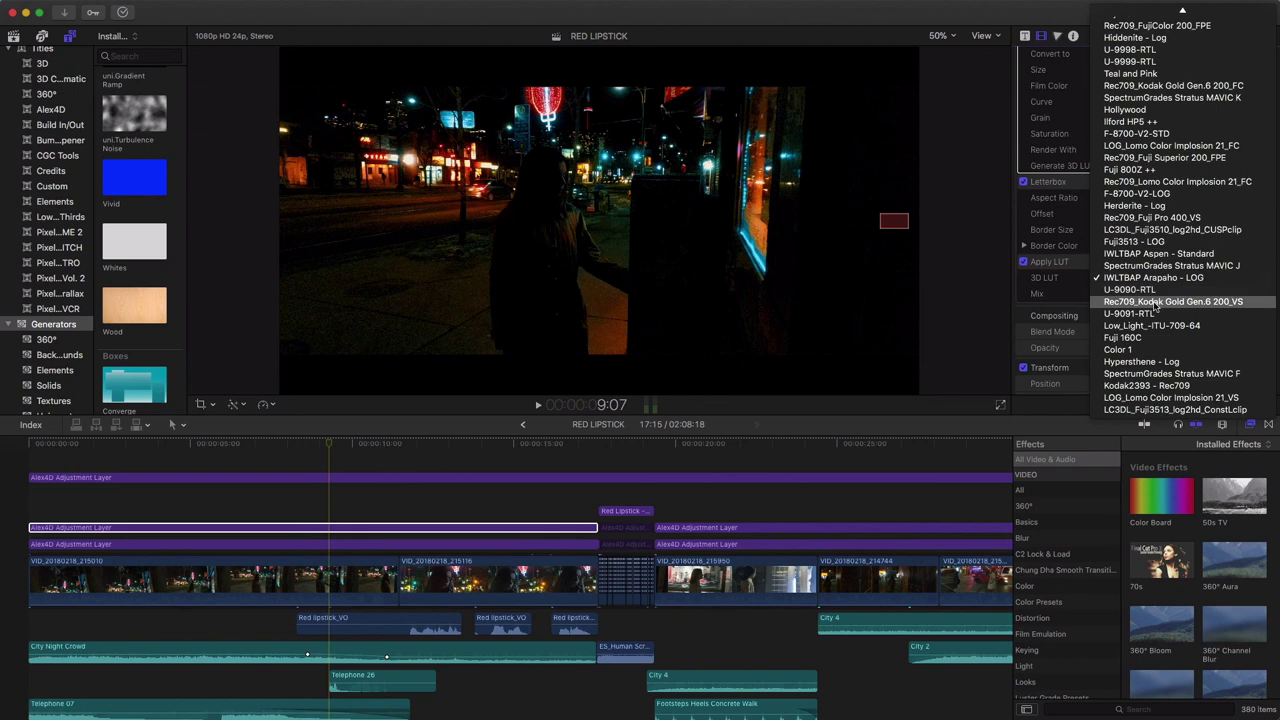
click(1155, 302)
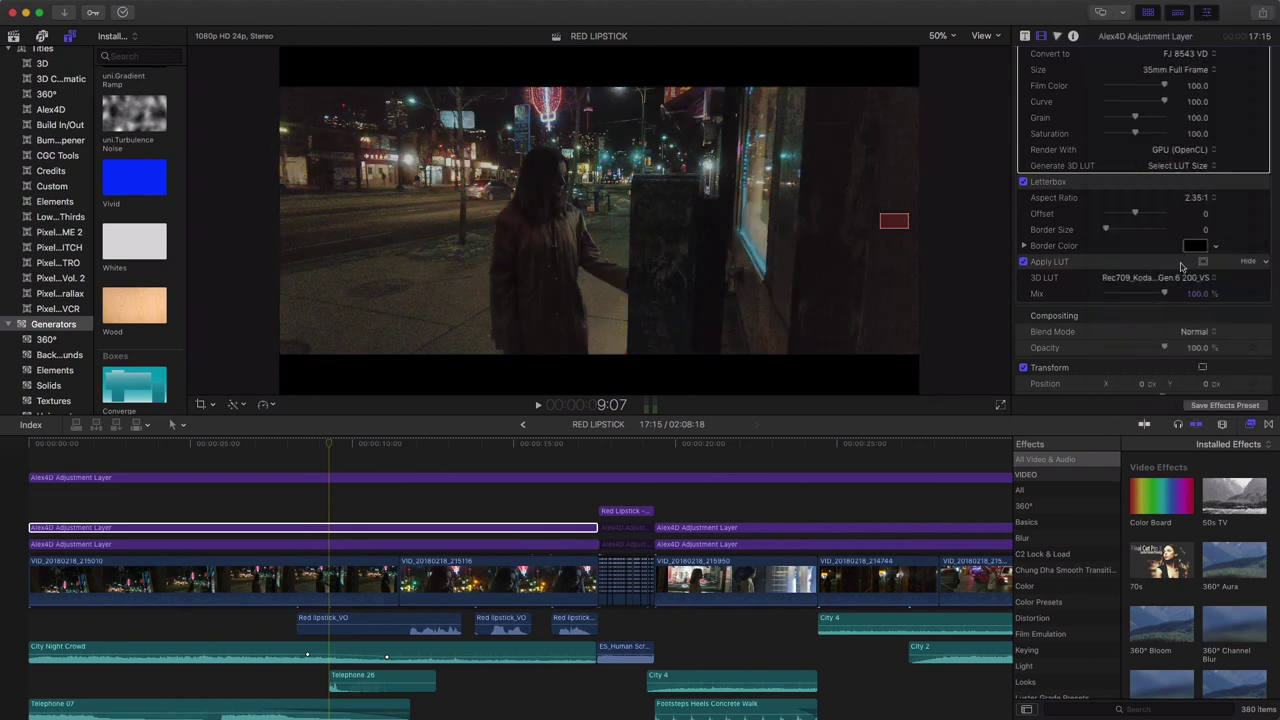
click(1180, 280)
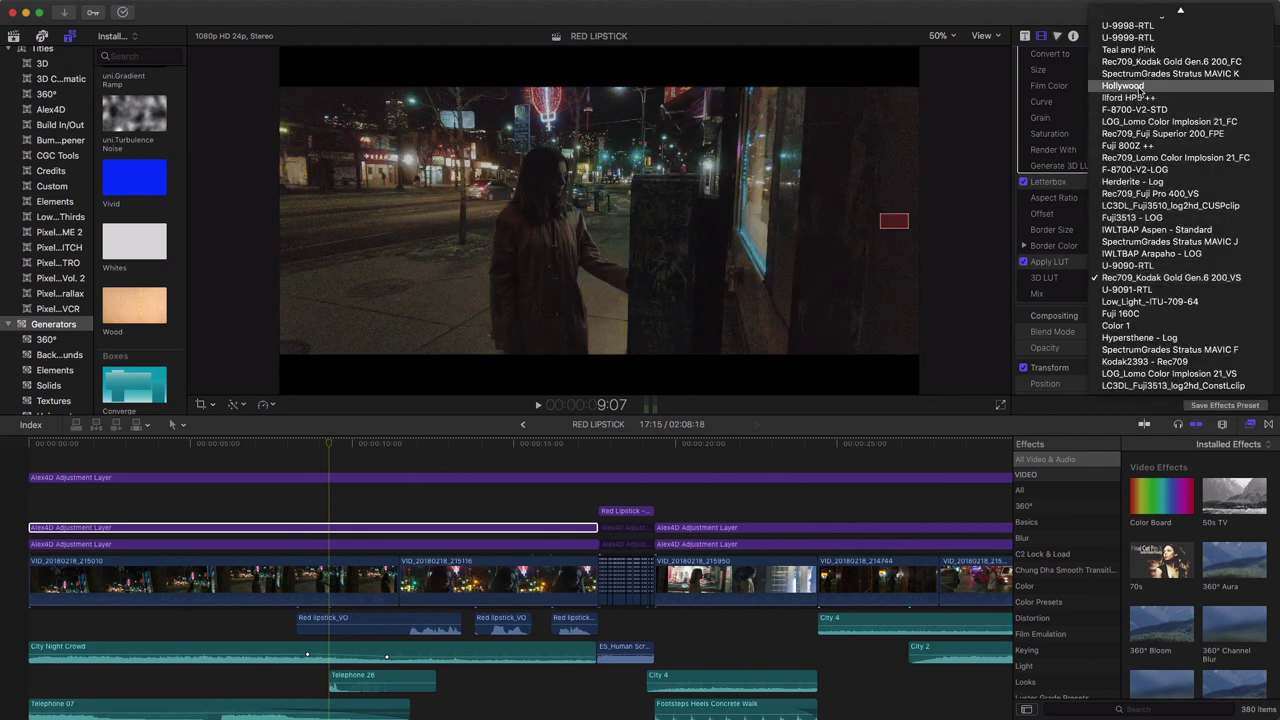
key(Escape)
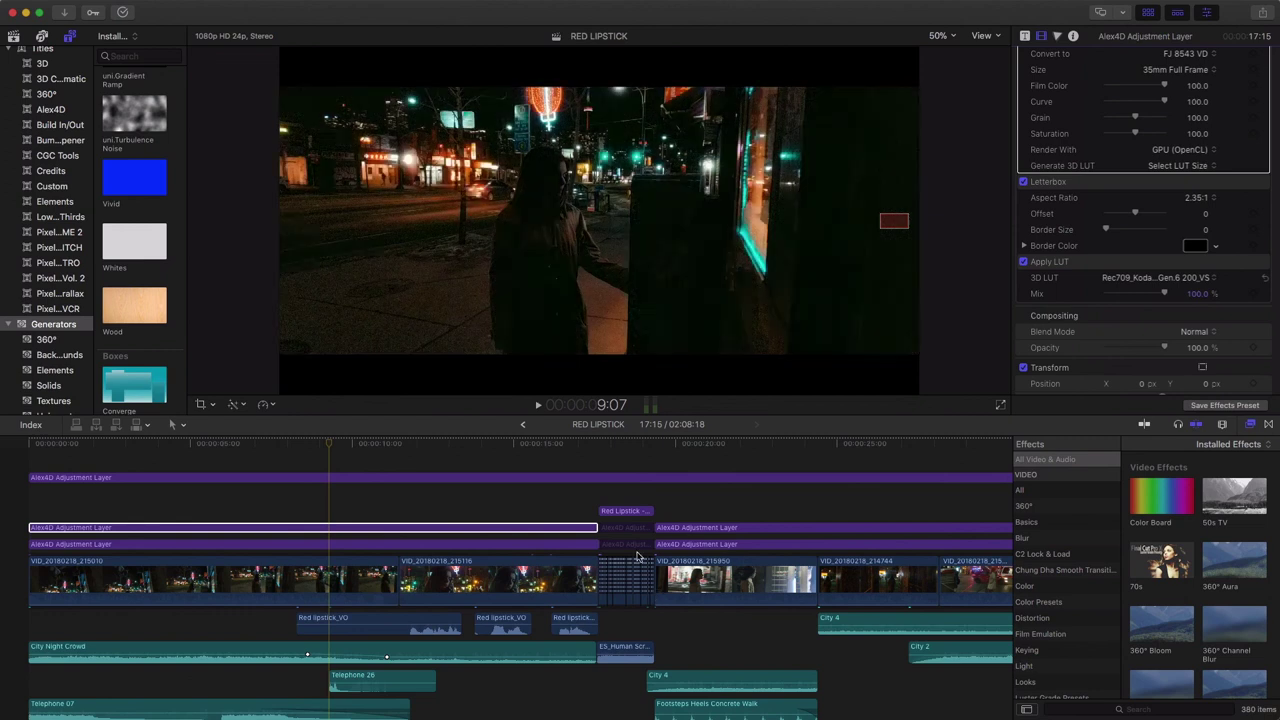
drag(331, 452, 704, 474)
Zoom to fit the whole project, play from 1:16:00, and inspect the Red Lipstick 2_Drums_Outro clip's audio.
scroll(549, 522, right, 10)
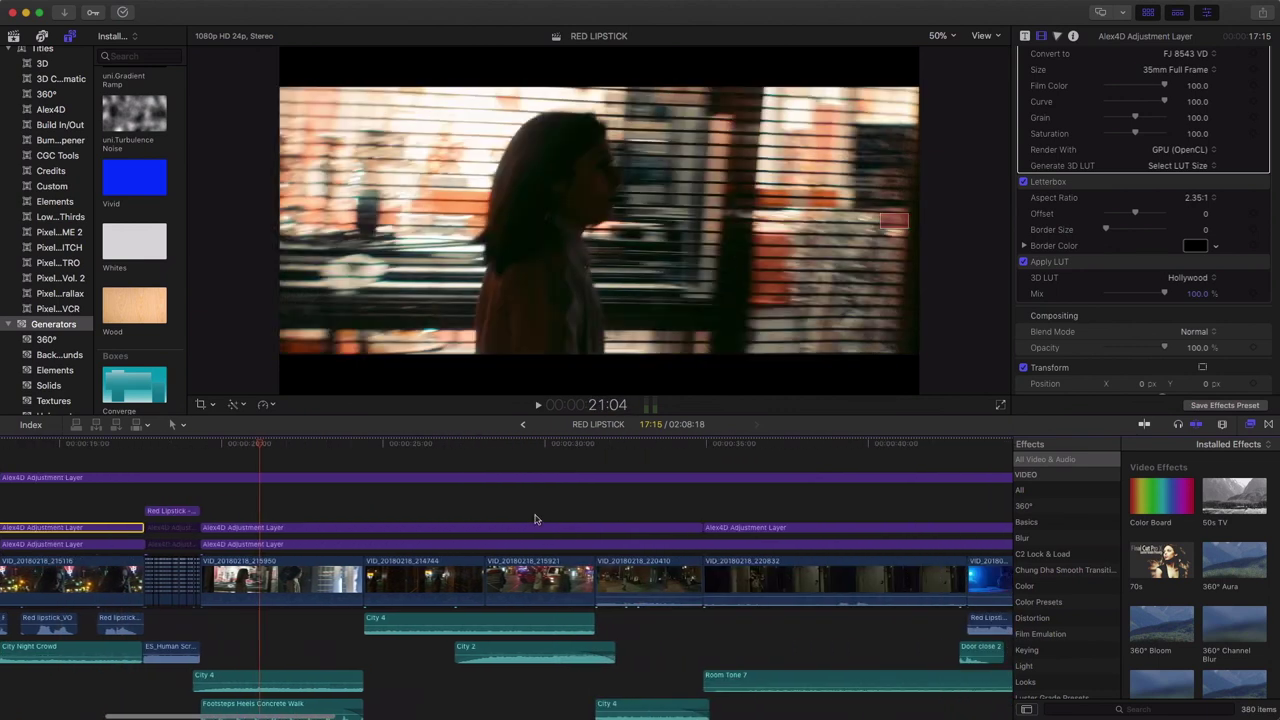
drag(200, 445, 646, 482)
scroll(640, 483, right, 12)
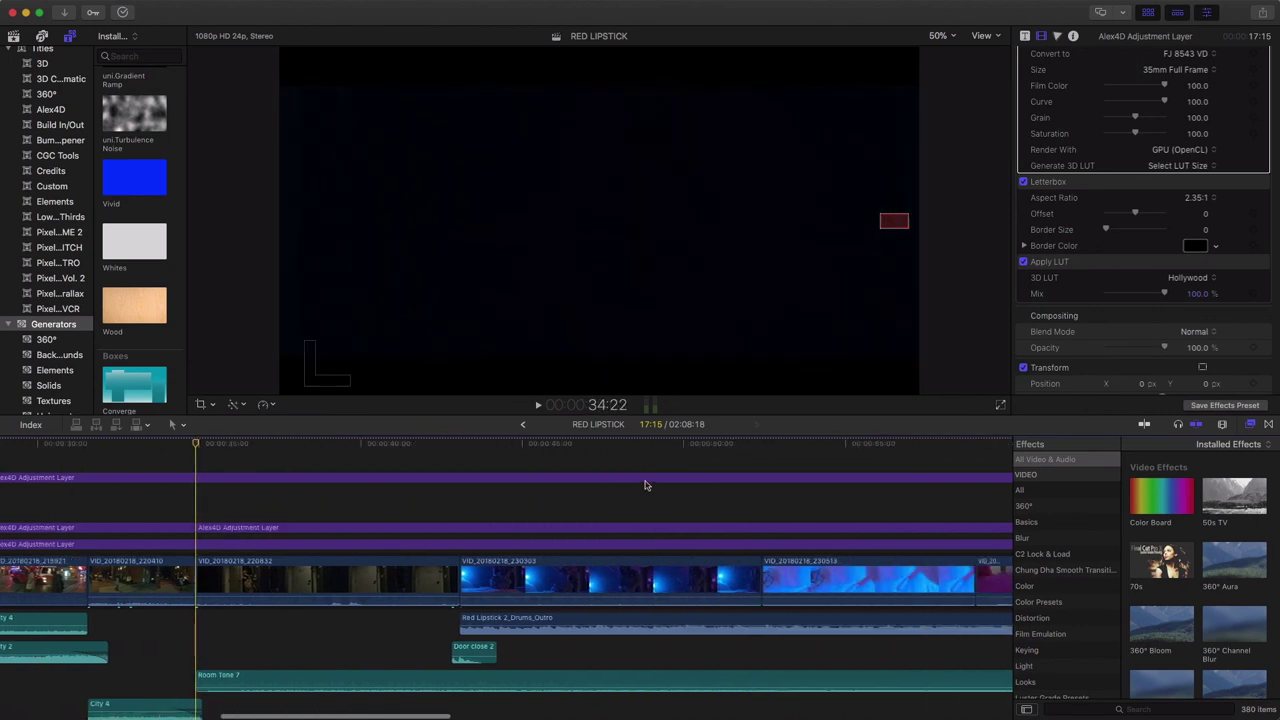
drag(163, 443, 342, 478)
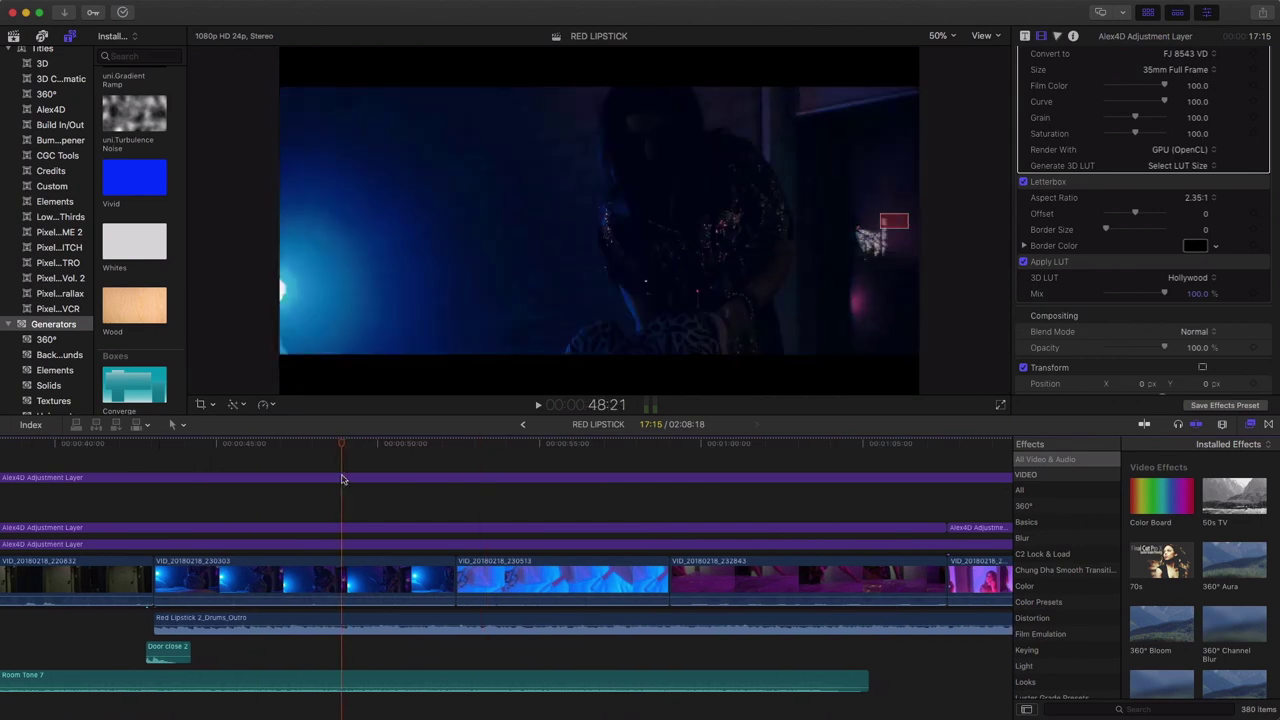
key(shift+z)
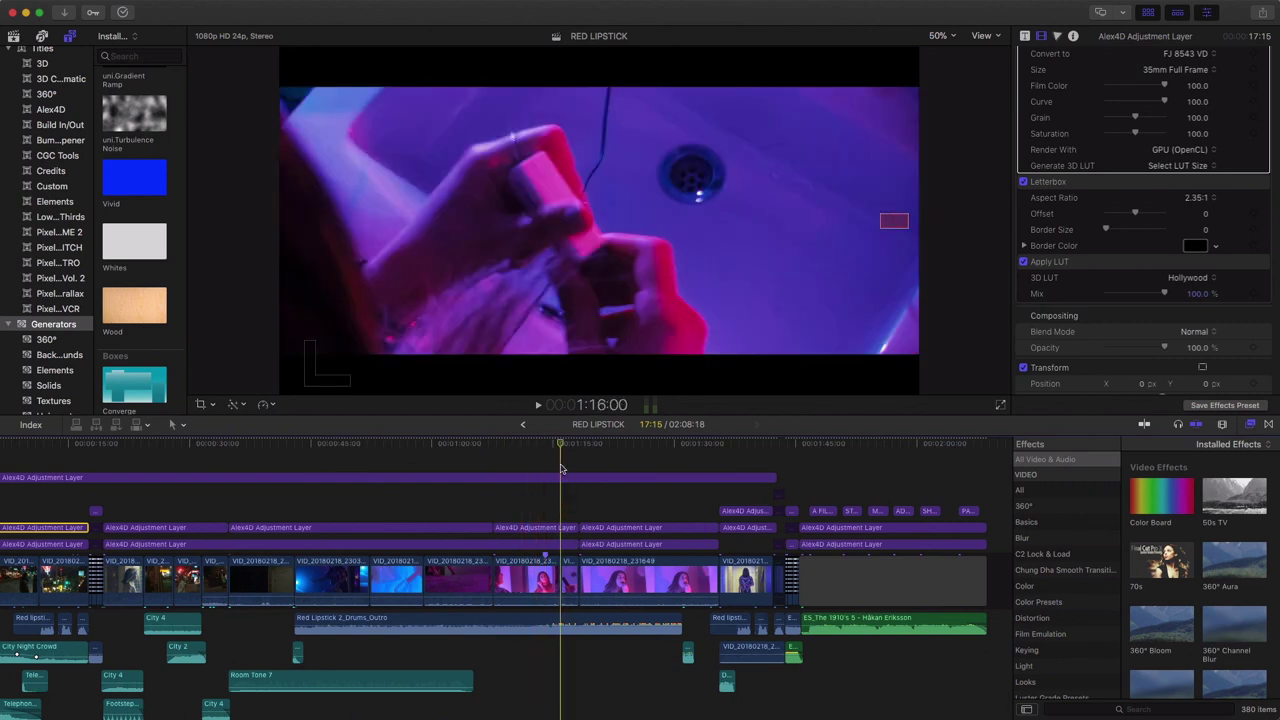
key(space)
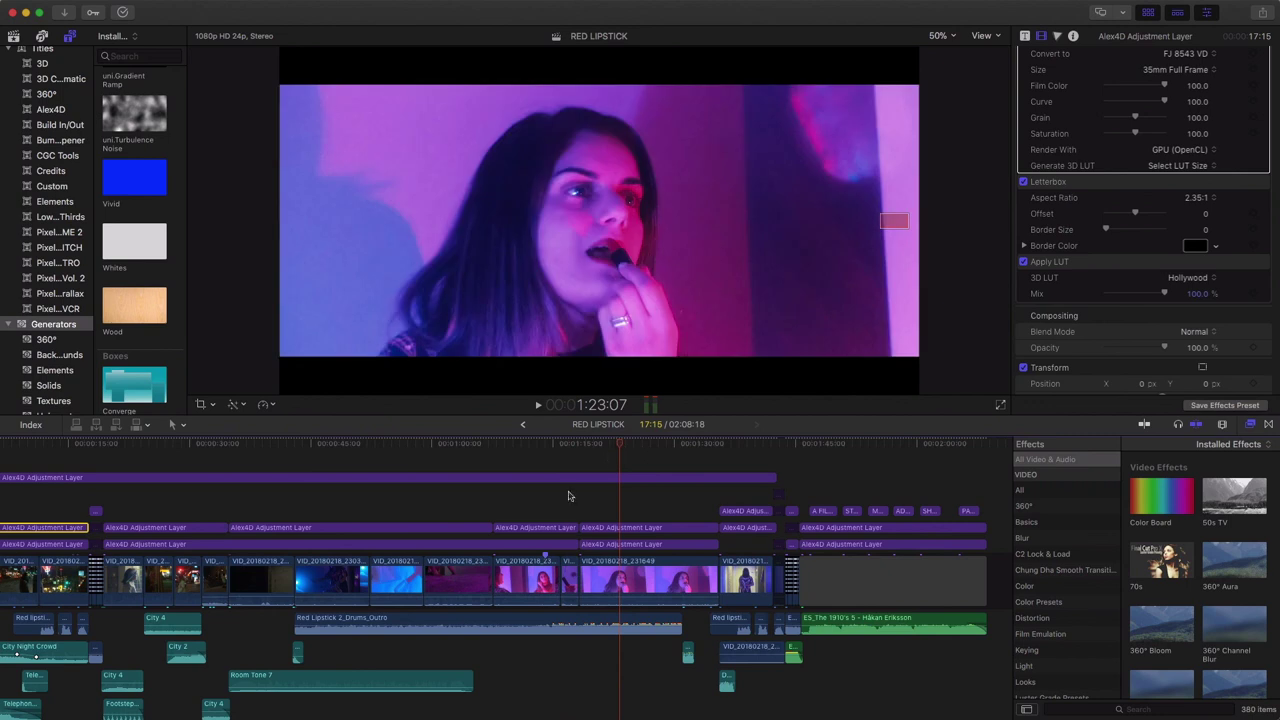
click(343, 621)
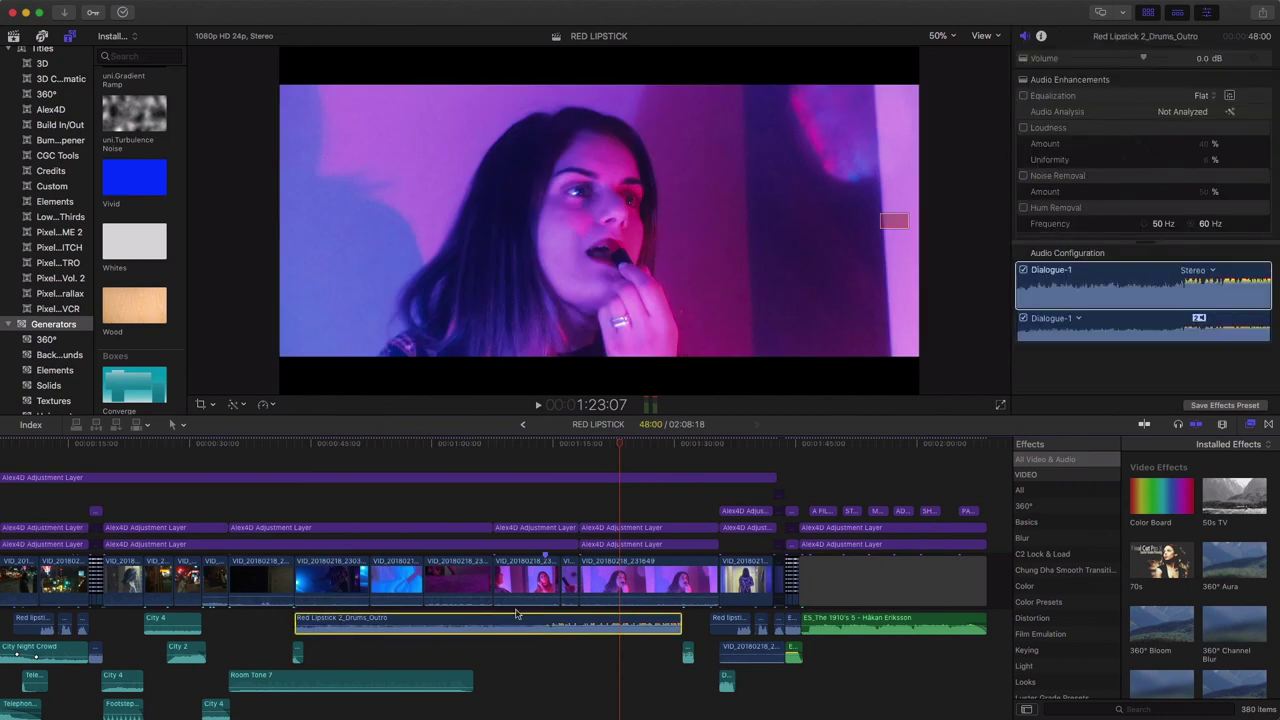
Scrub back from the pink close-up and play the night-street walking shot around 15 seconds.
drag(621, 443, 296, 506)
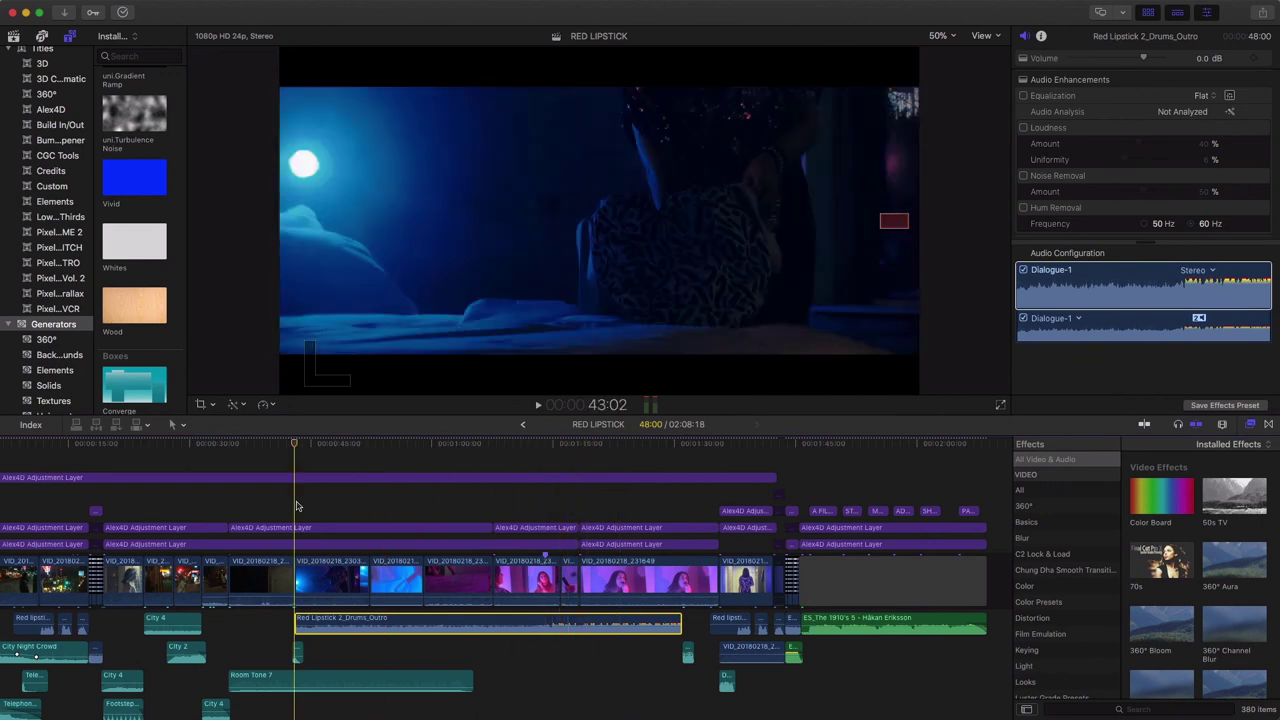
drag(297, 446, 416, 500)
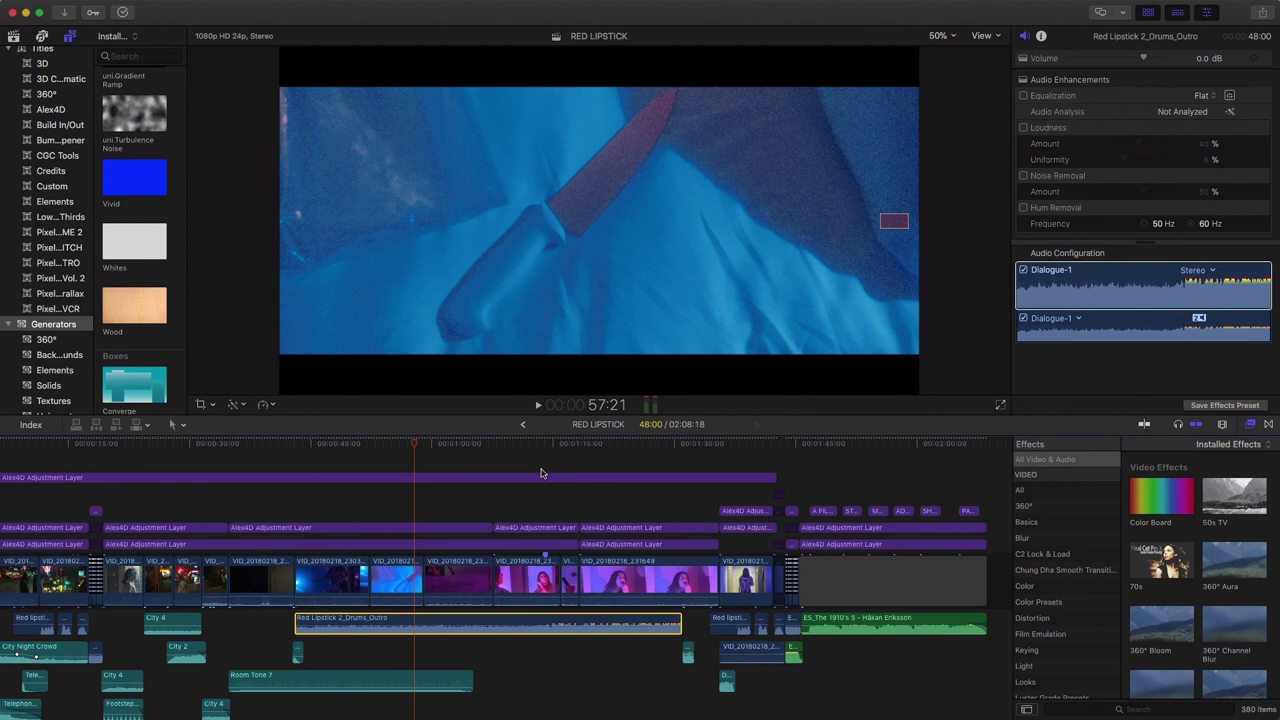
scroll(355, 490, left, 5)
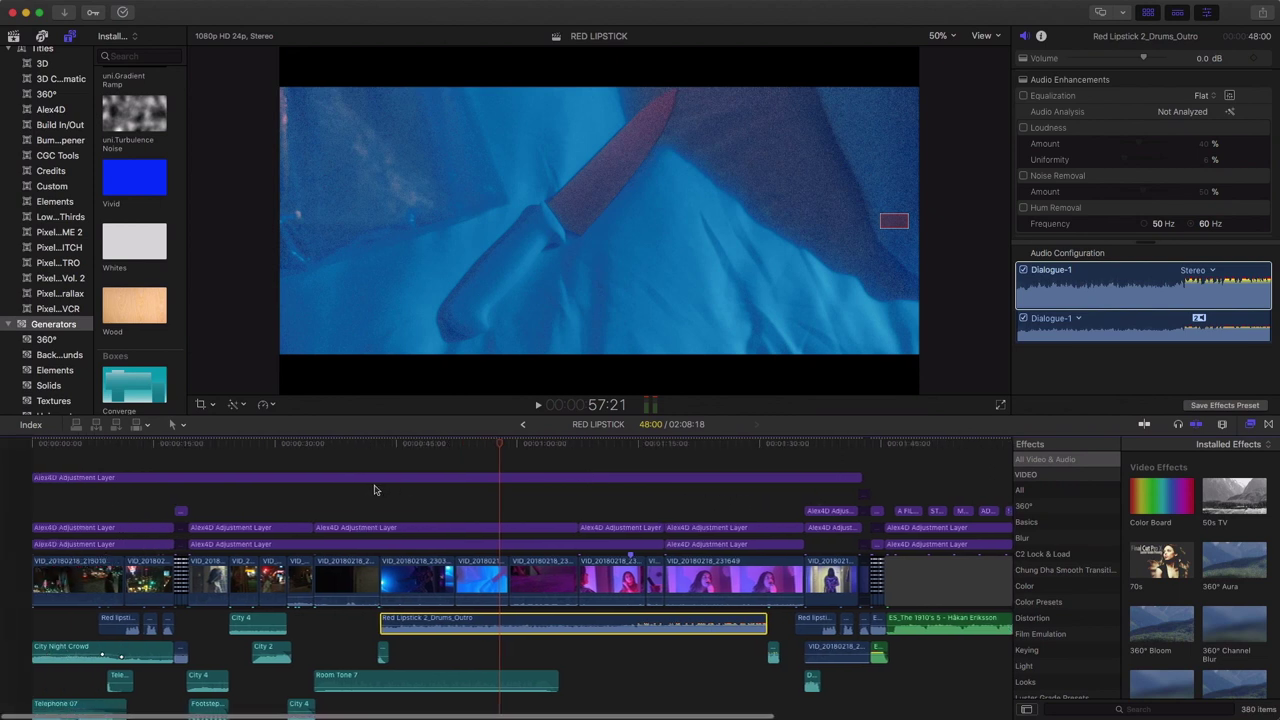
drag(78, 445, 26, 450)
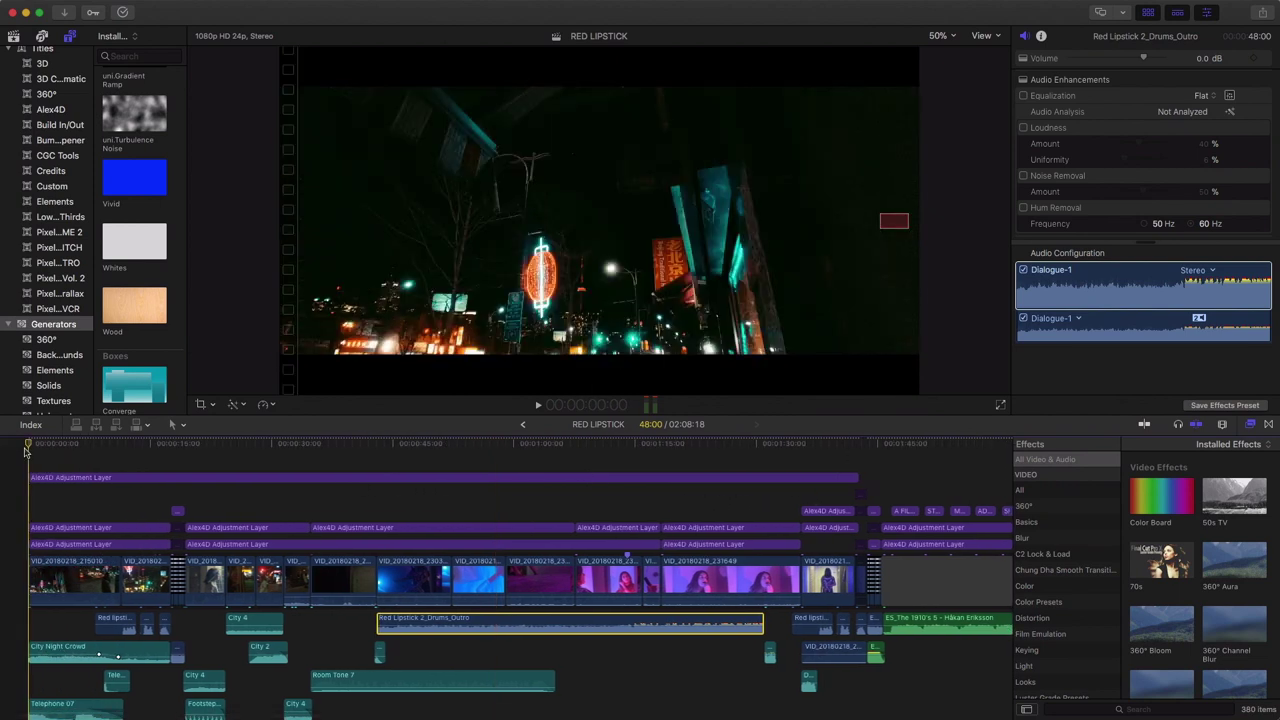
click(154, 444)
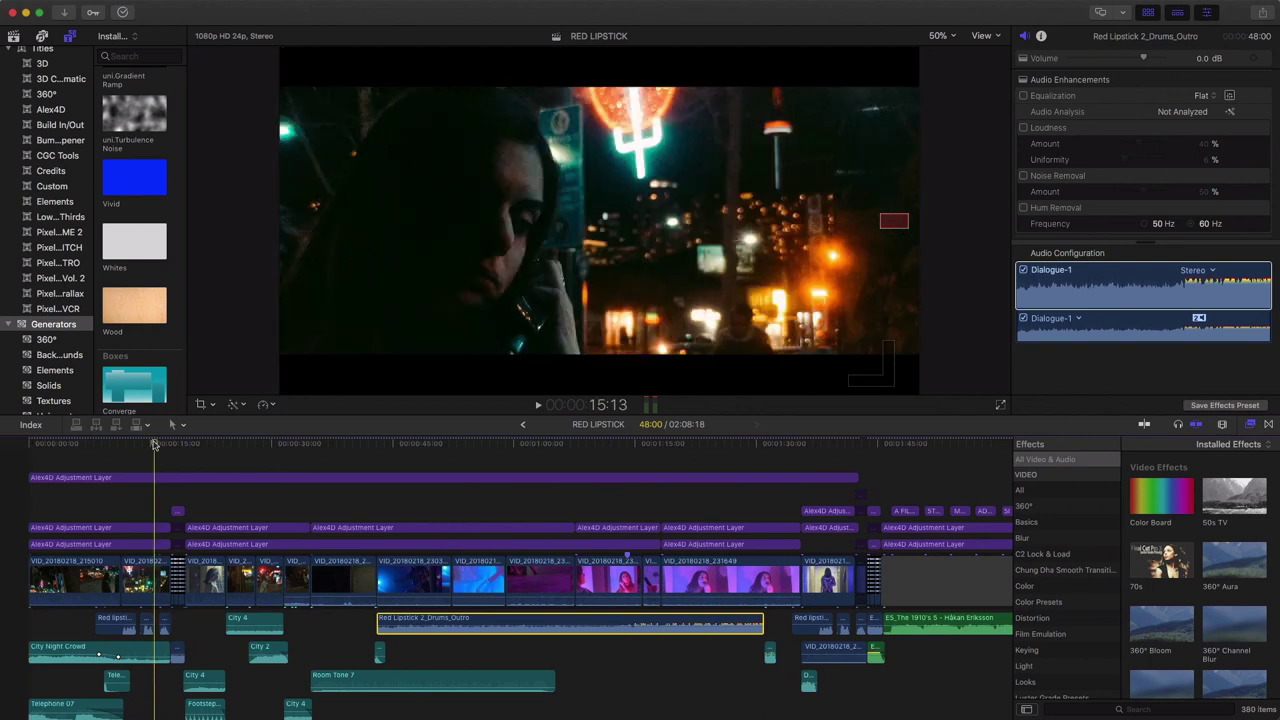
drag(154, 444, 283, 457)
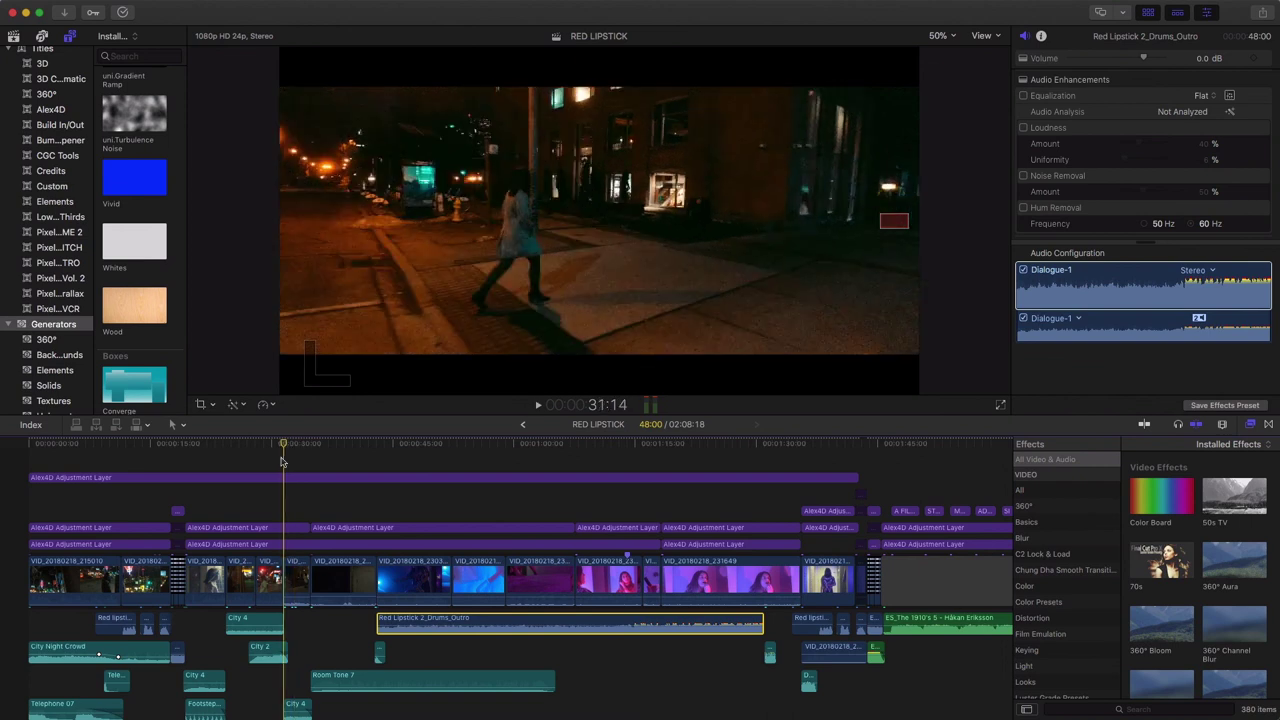
key(space)
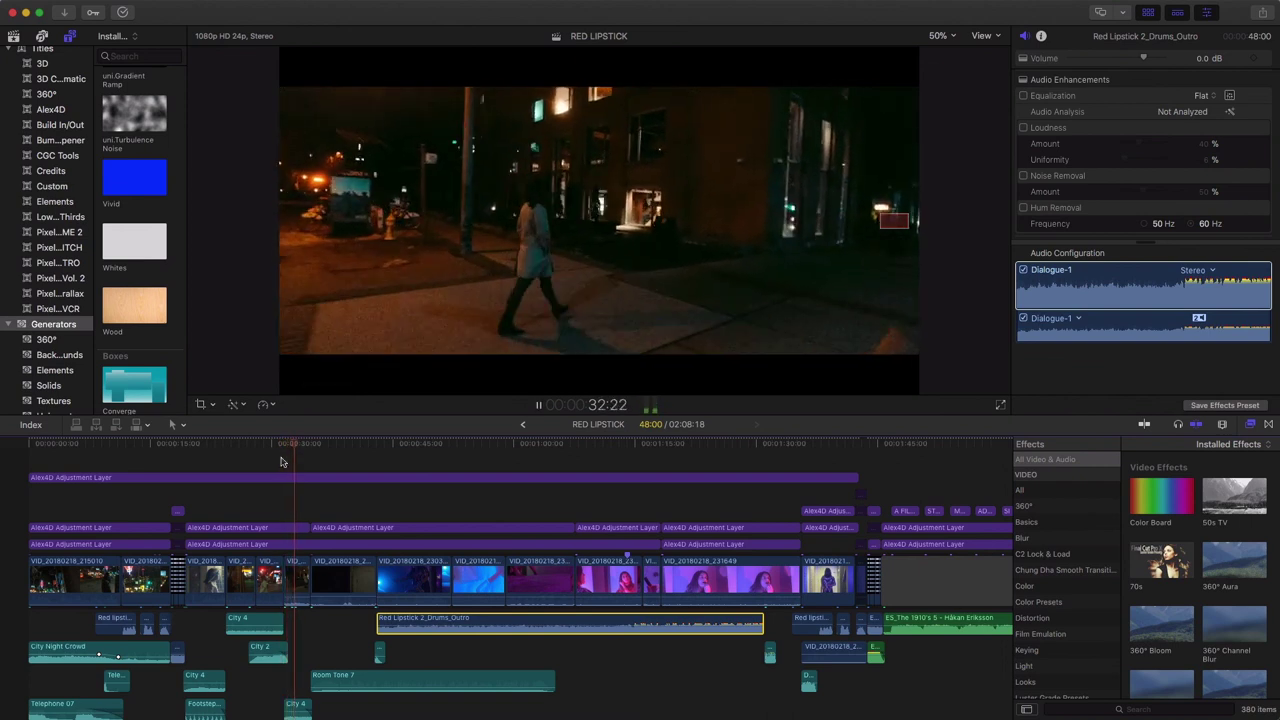
key(space)
Enlarge the viewer to 50%, play from about 24 seconds, then return to the project start.
click(676, 310)
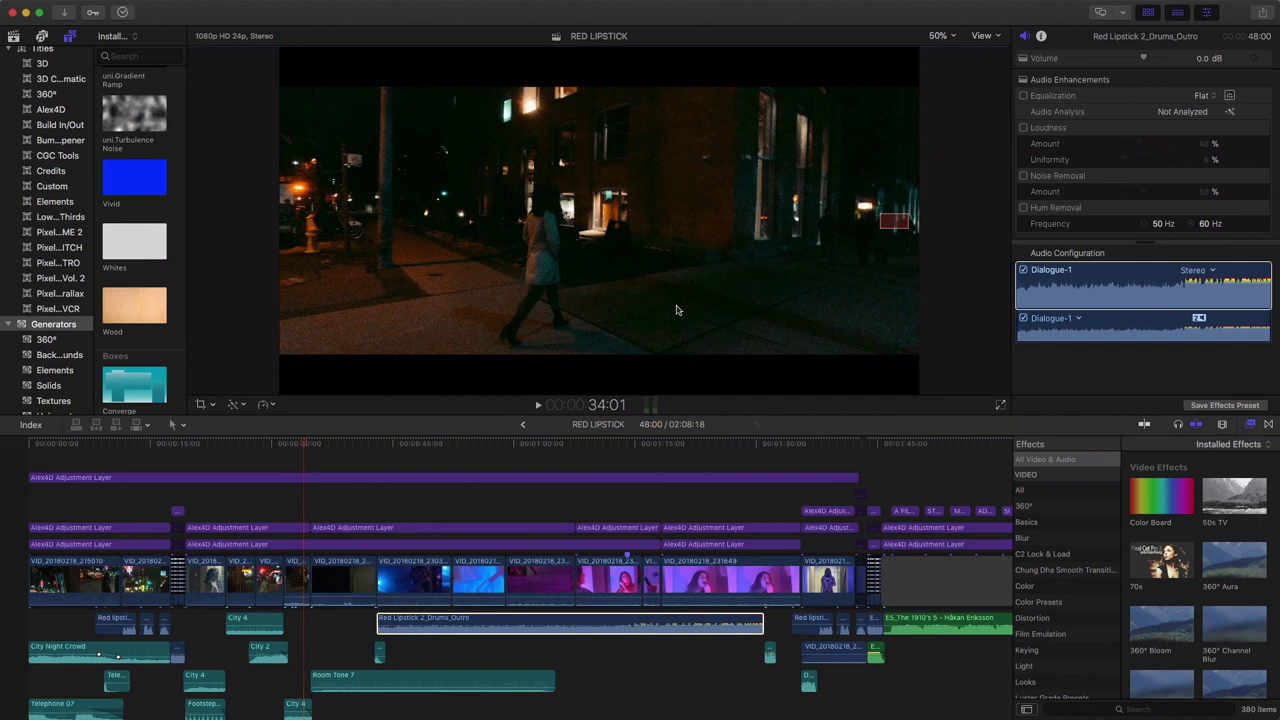
key(super+equal)
drag(232, 444, 227, 450)
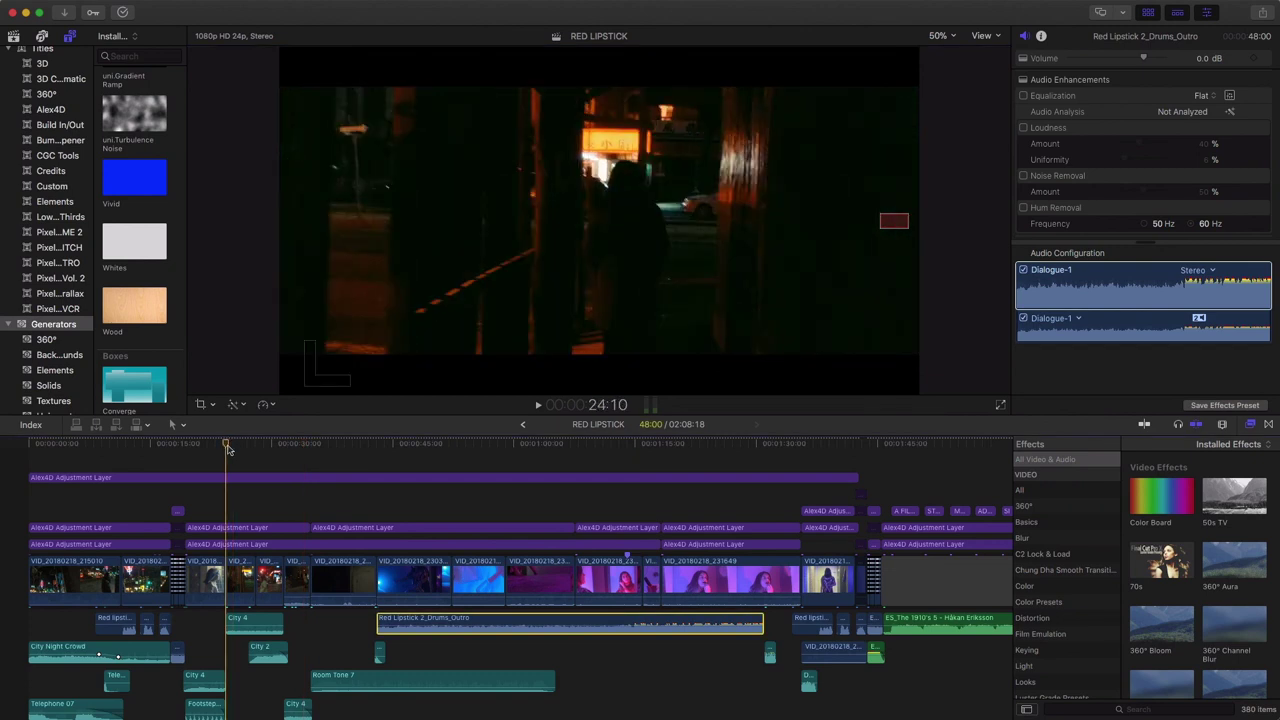
key(space)
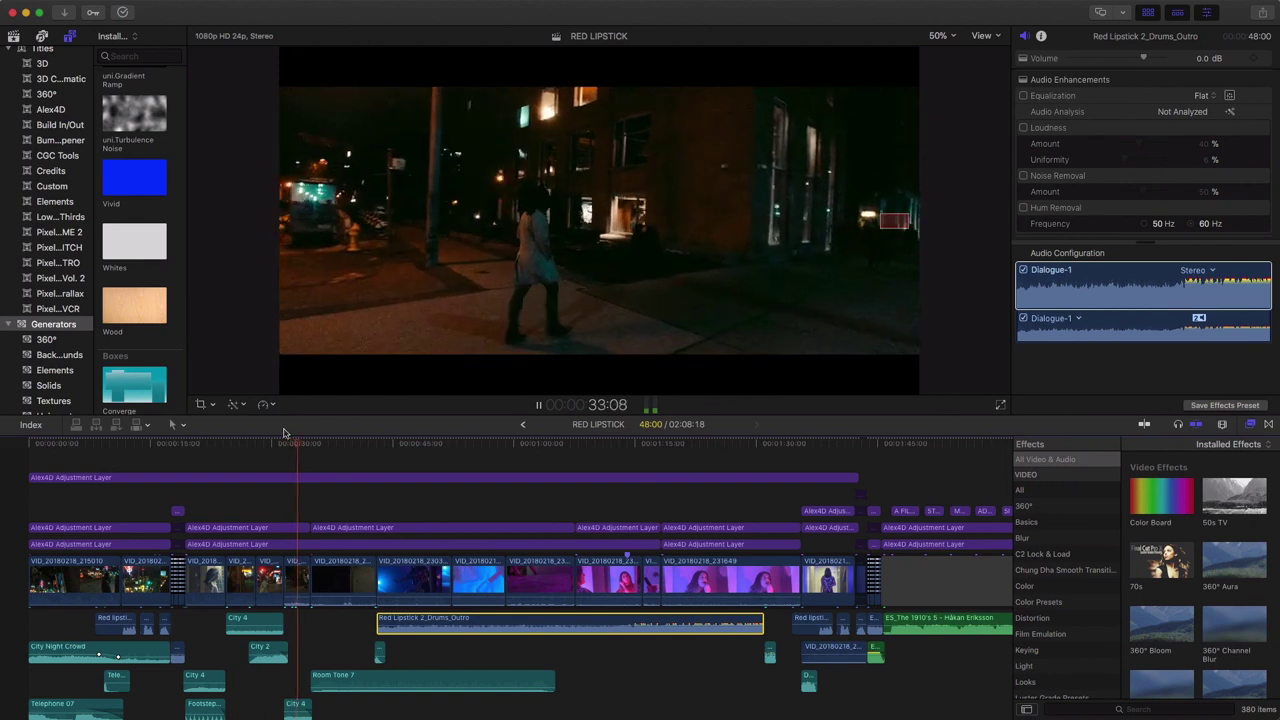
key(space)
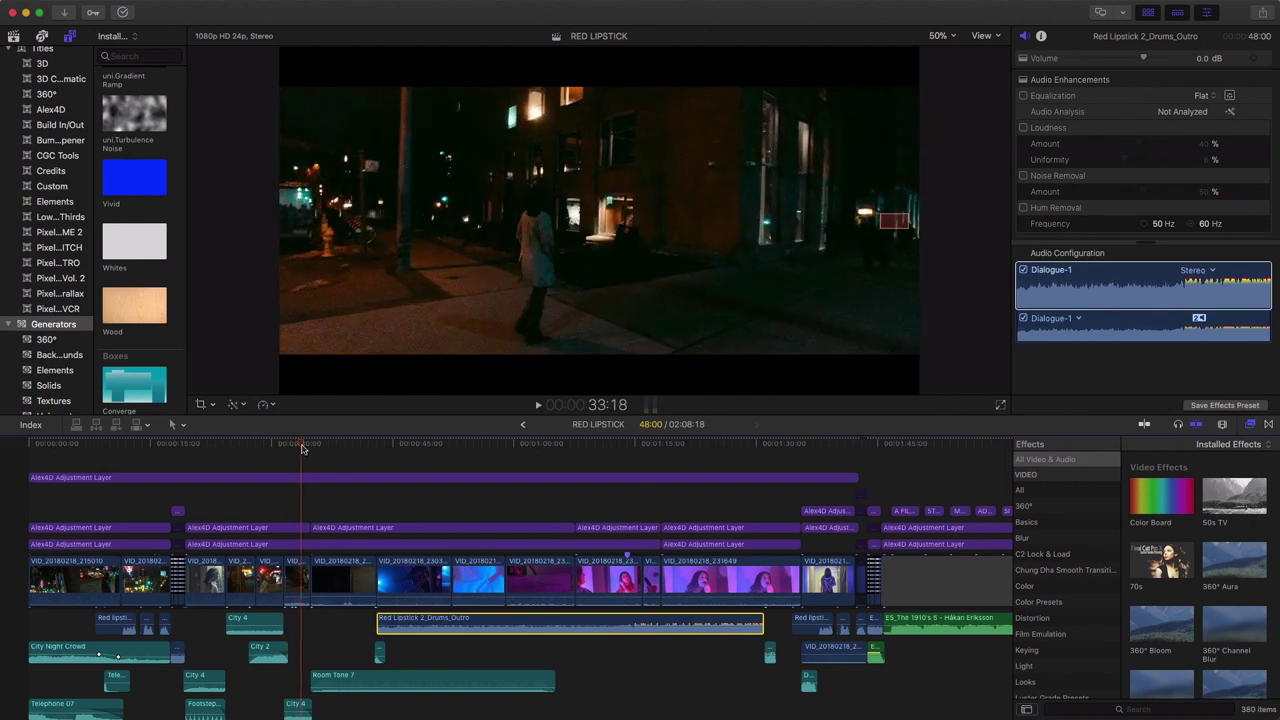
drag(301, 447, 255, 451)
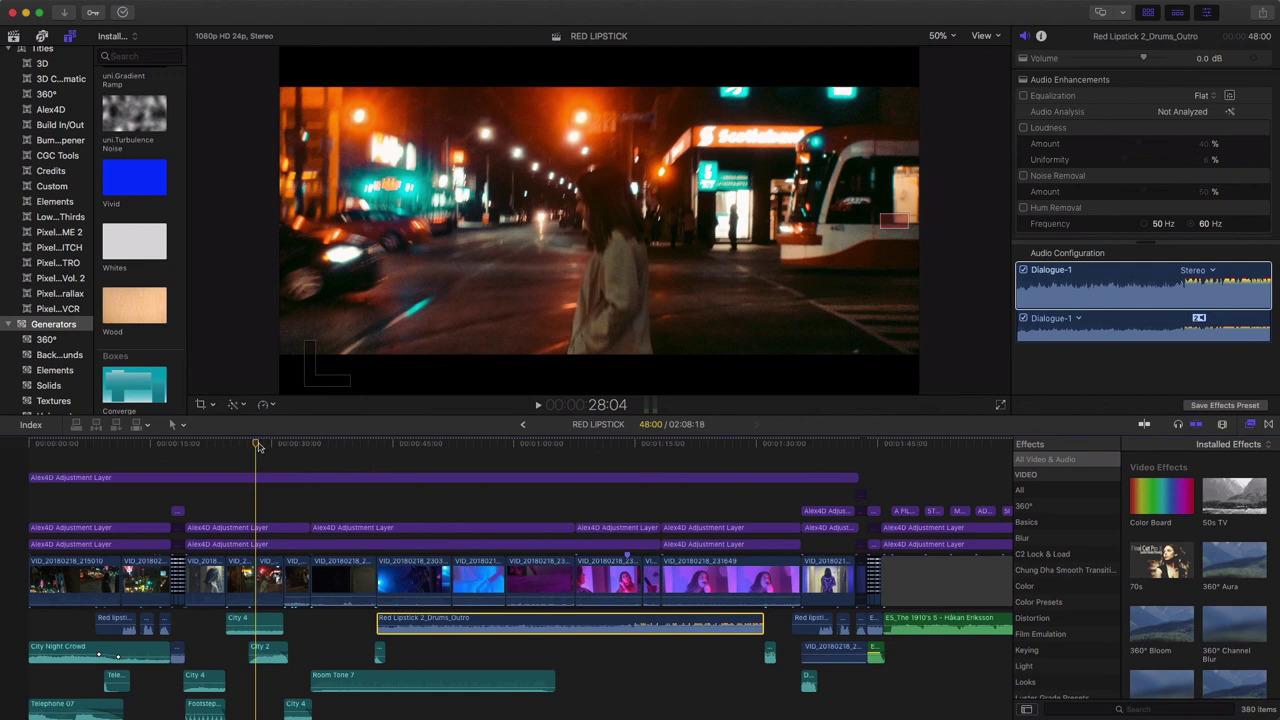
drag(258, 451, 13, 458)
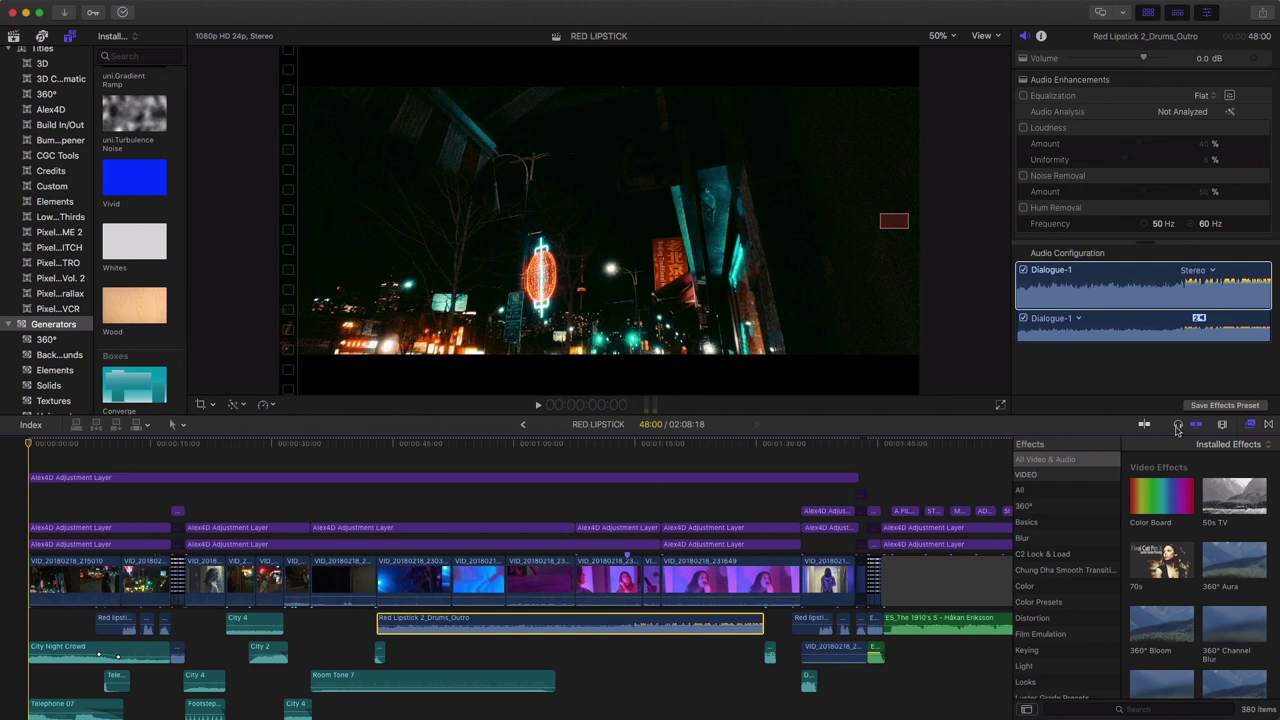
Hide the effects browser to widen the timeline and skim to the woman by the doorway at 1:07:15.
click(1250, 425)
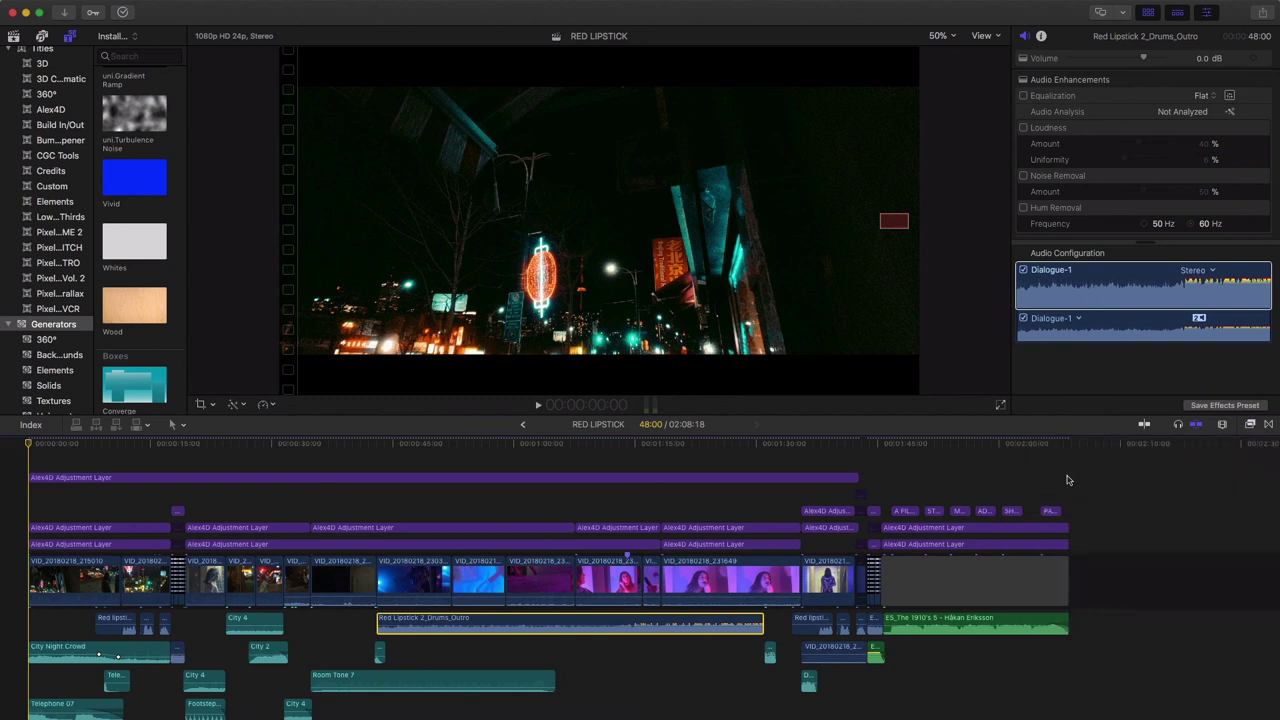
click(1063, 446)
click(641, 447)
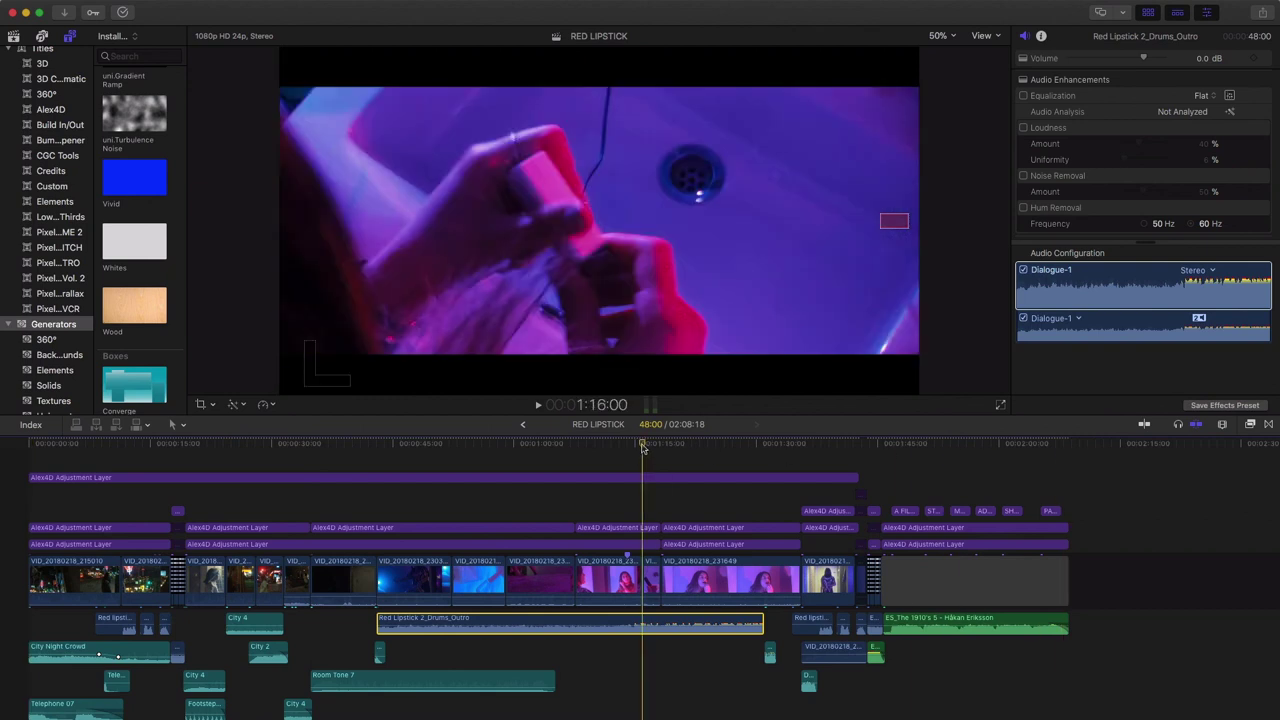
drag(642, 448, 577, 455)
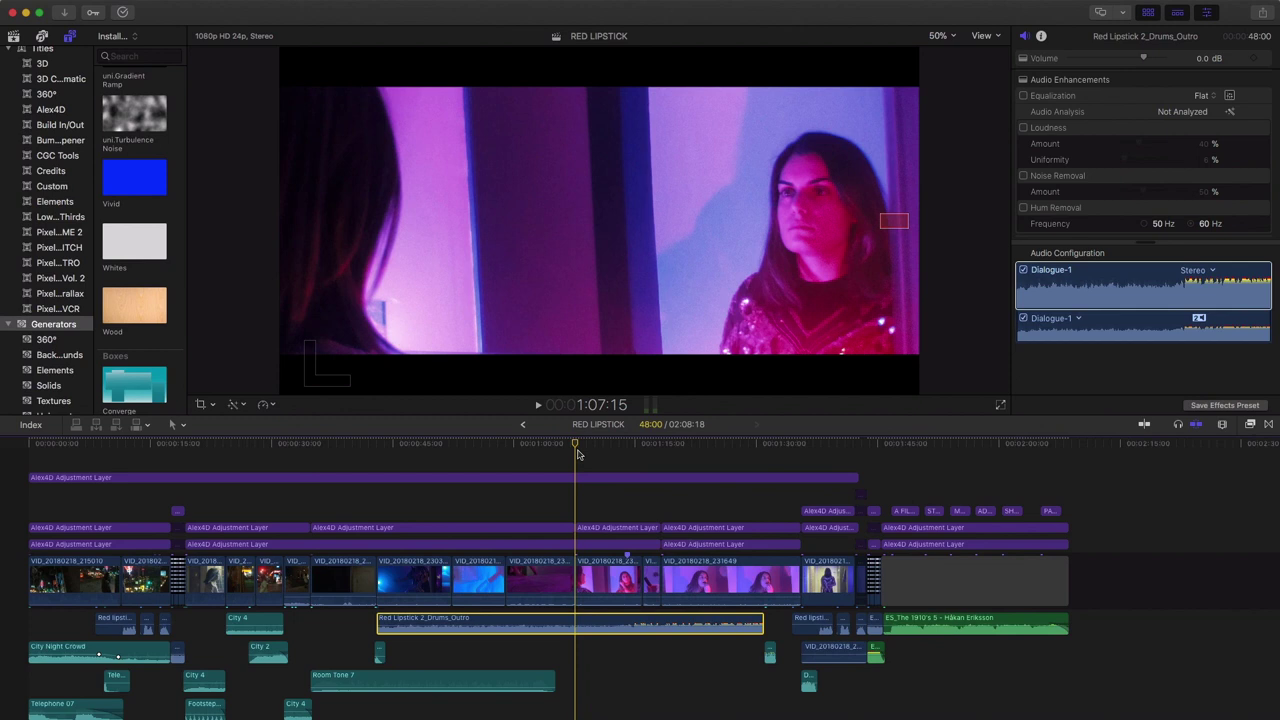